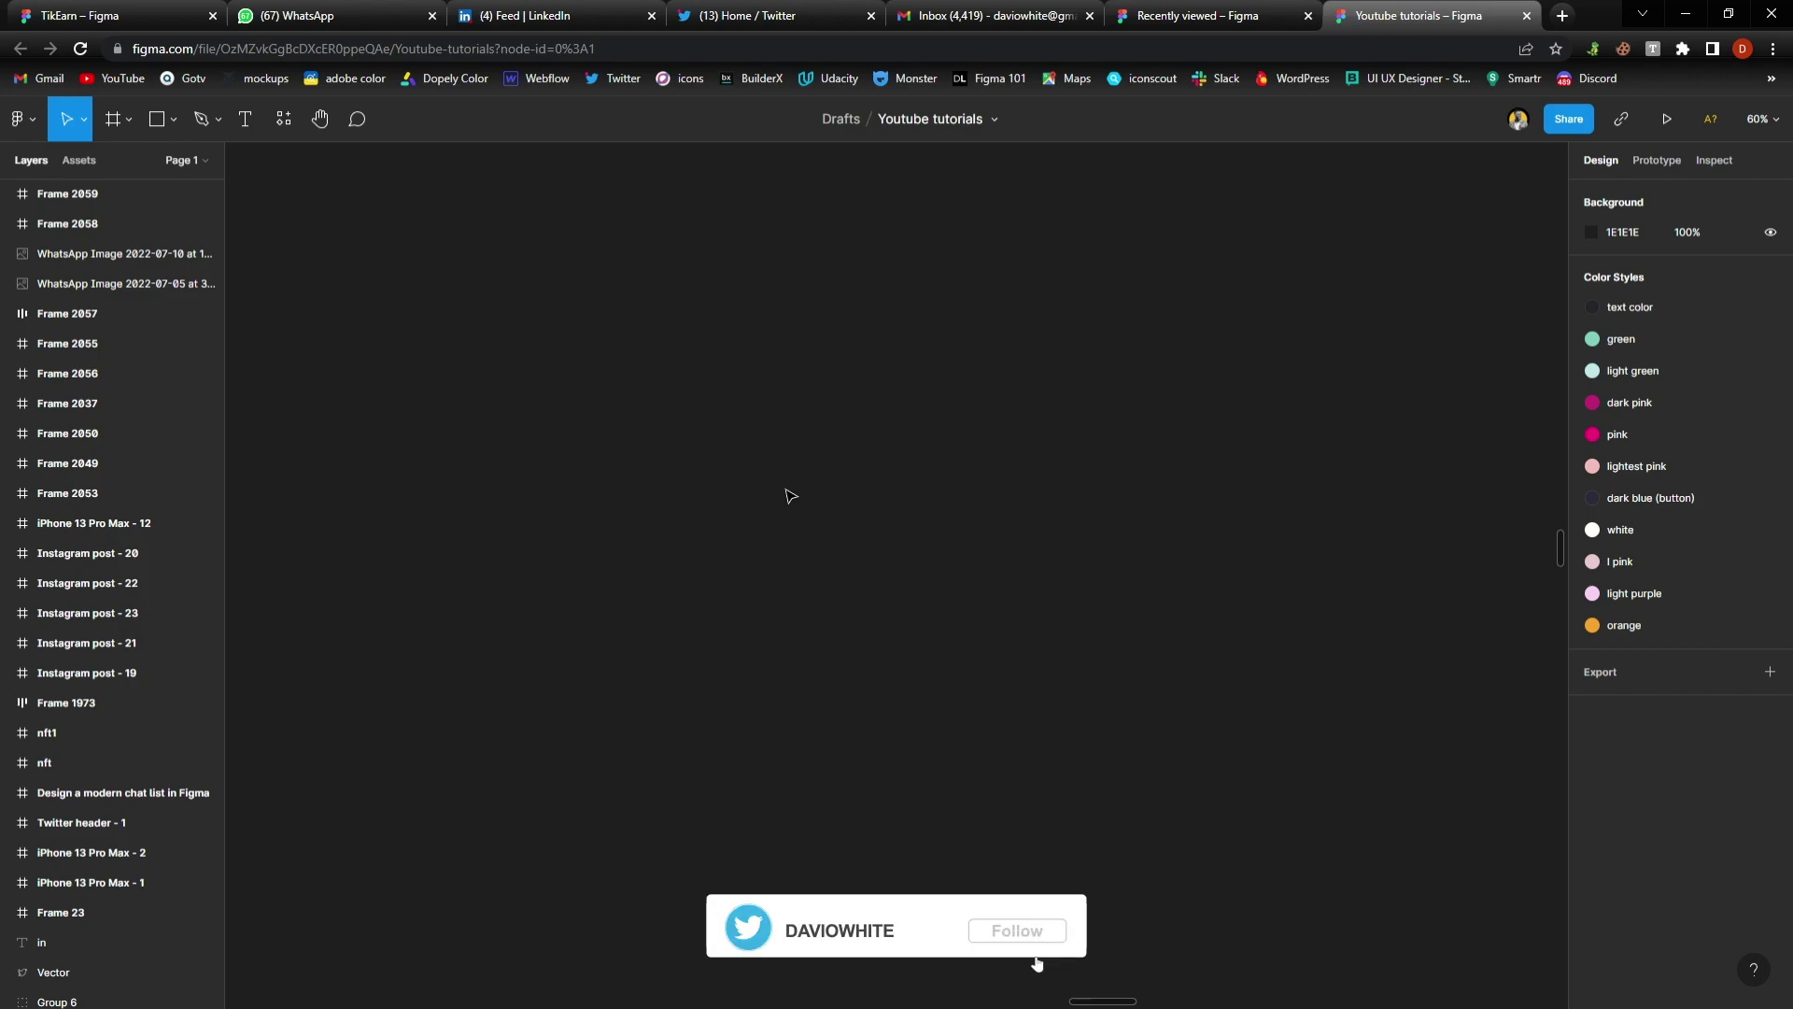
Add a 428×926 iPhone 13 Pro Max frame, zoom to fit it and select it
left_click(113, 119)
left_click(1651, 257)
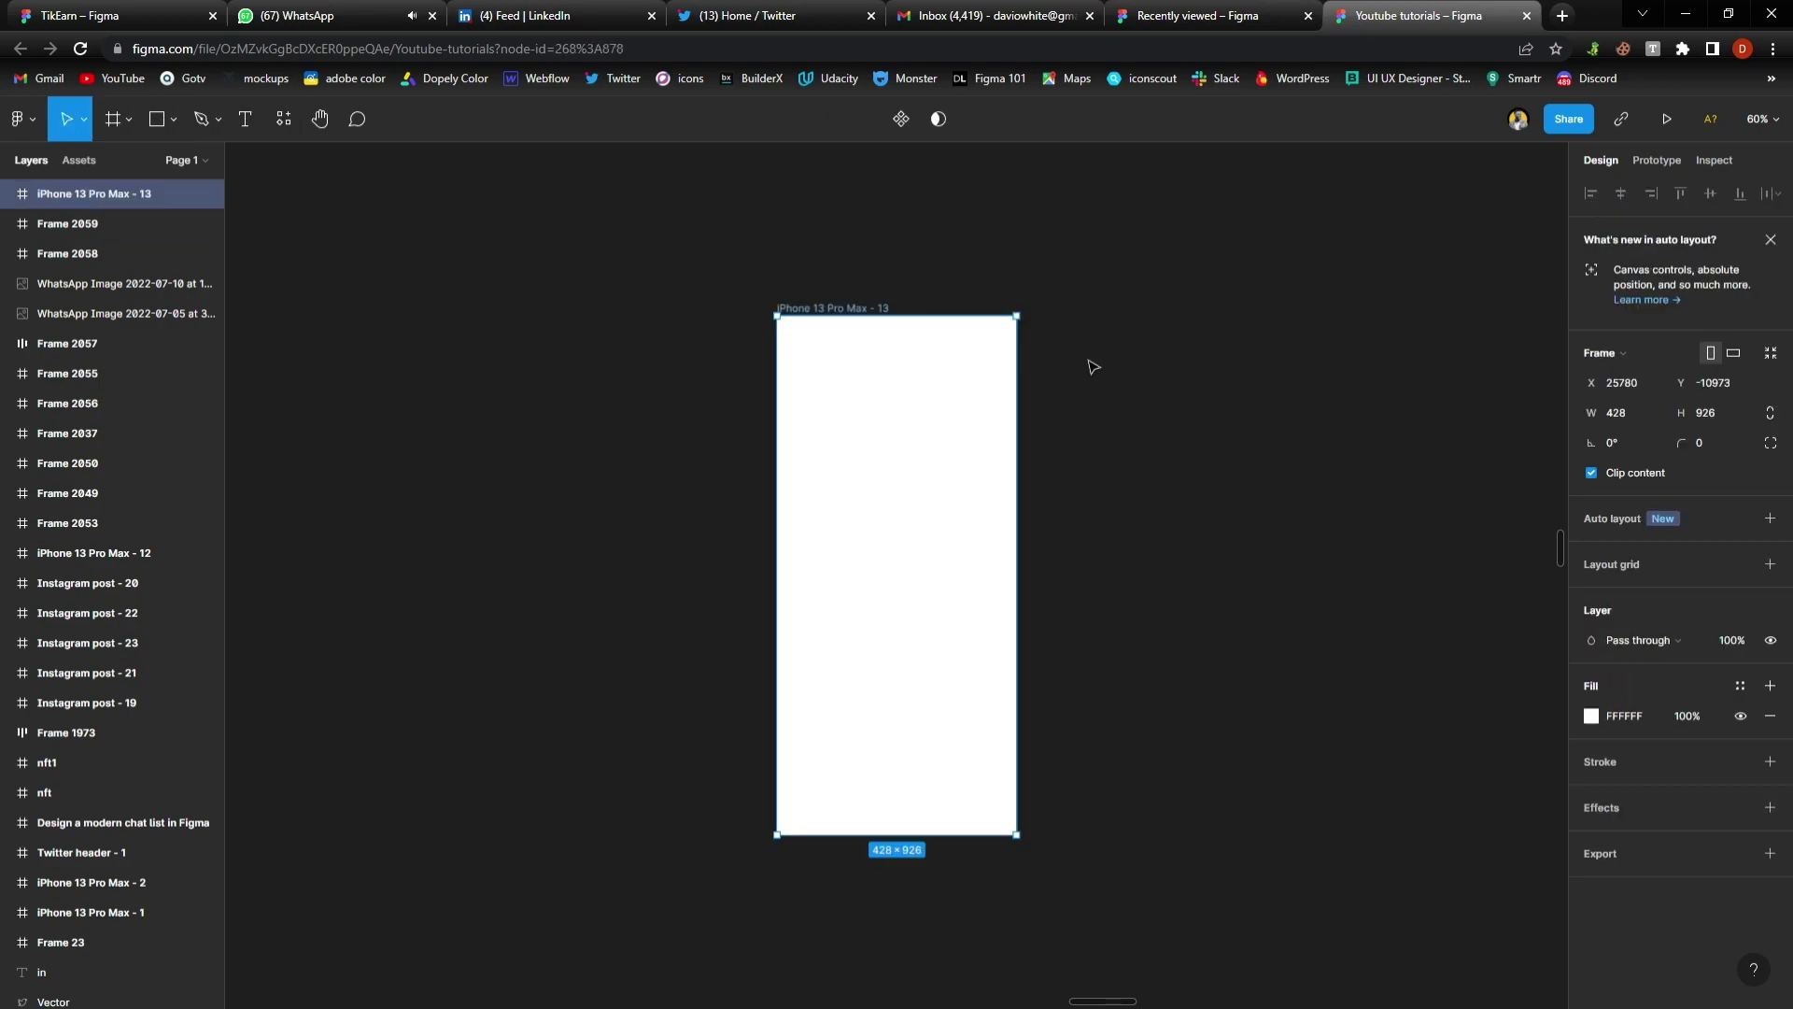
left_click_drag(913, 517, 860, 511)
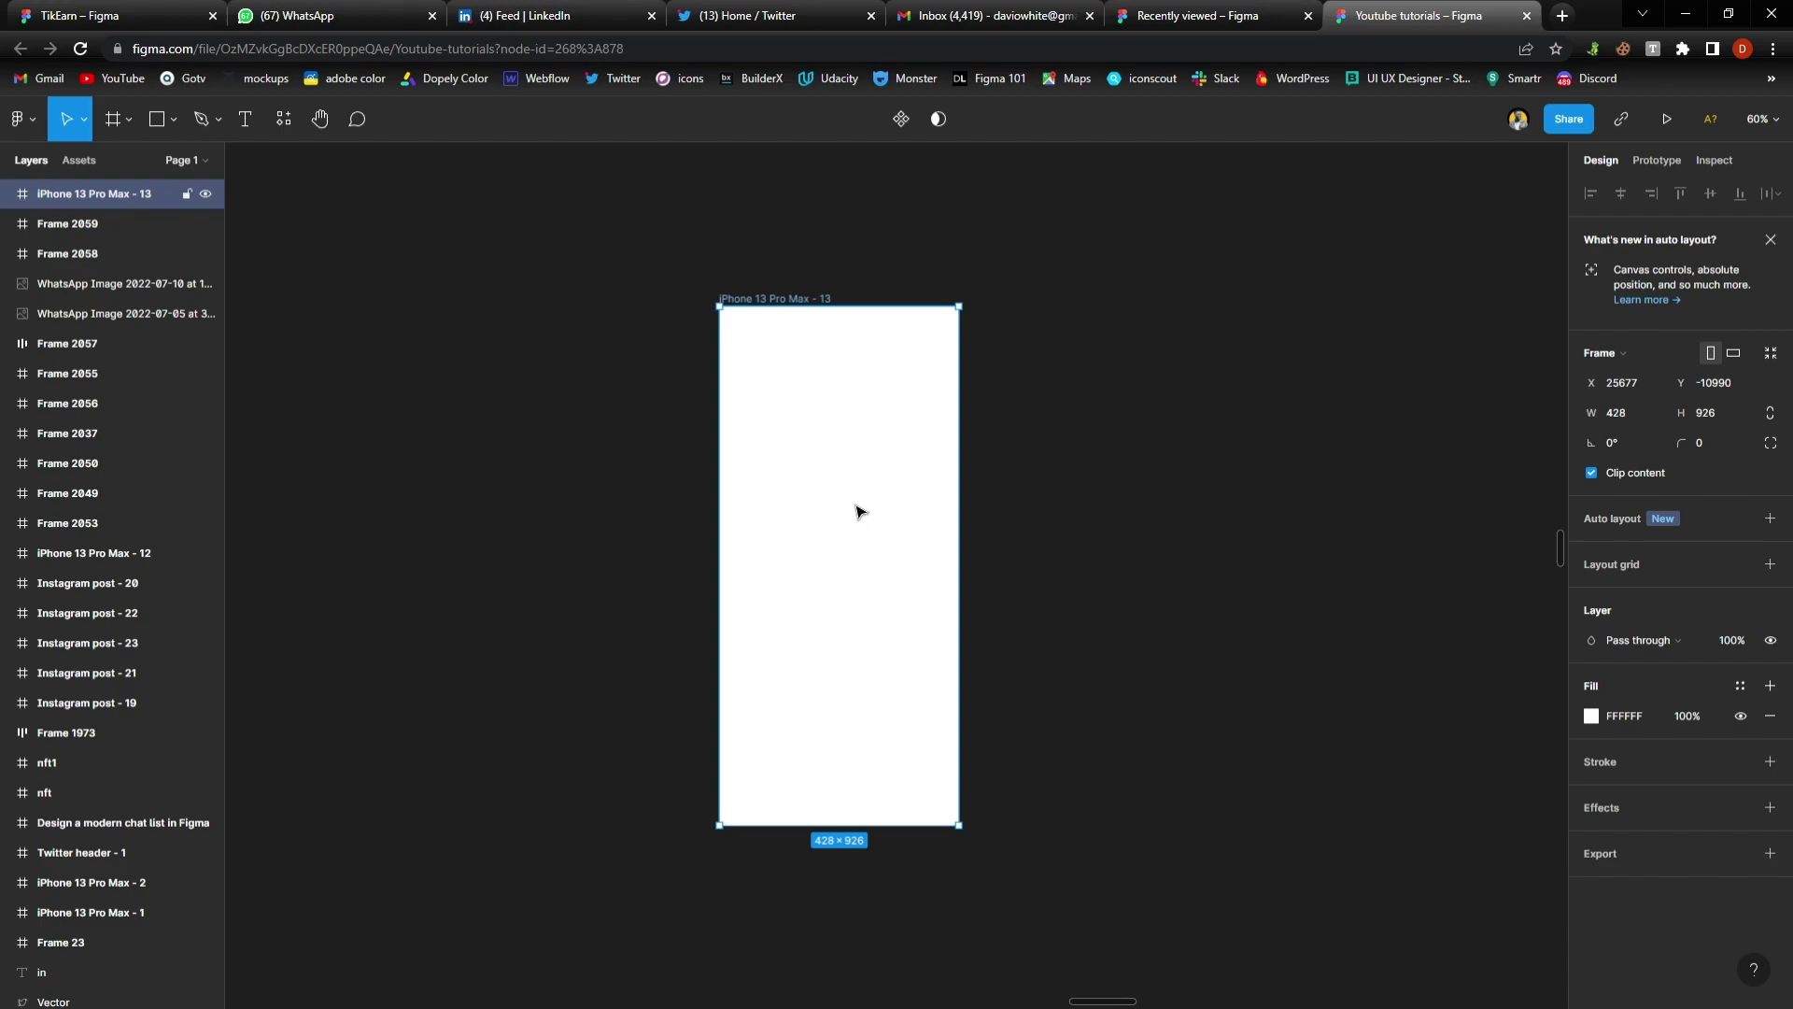
key("shift+2")
left_click(1255, 540)
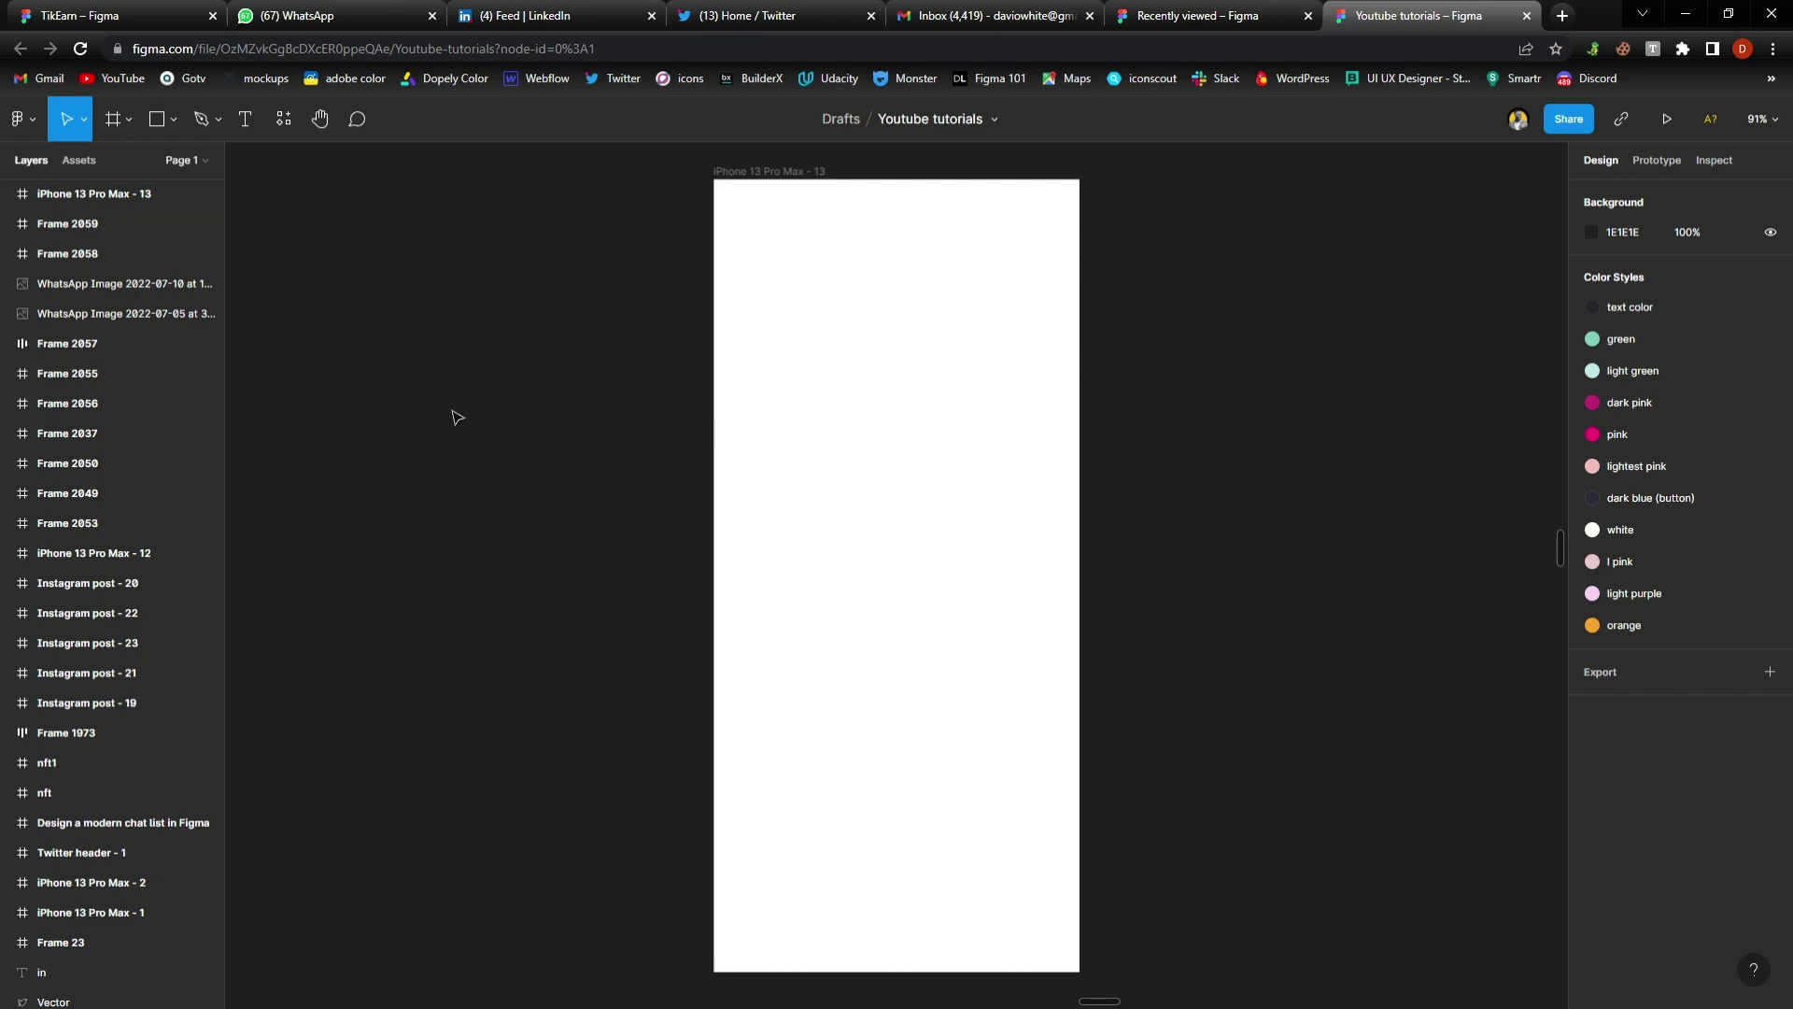
left_click(889, 448)
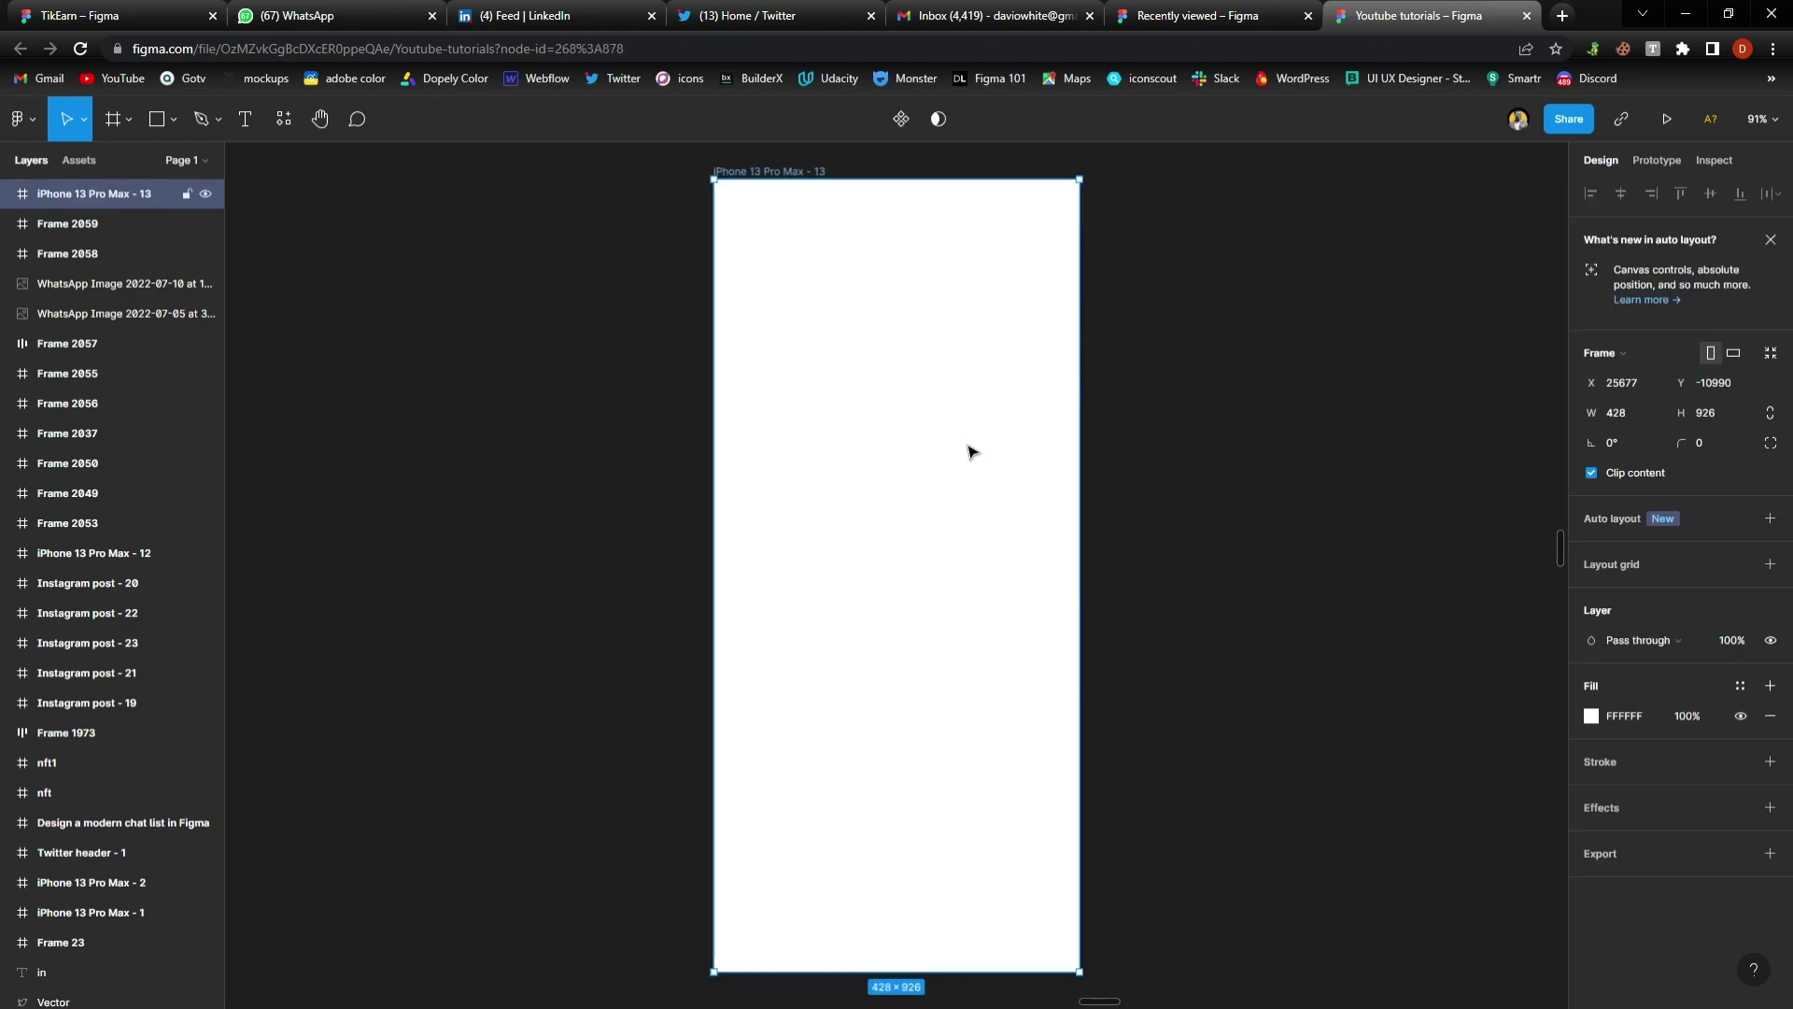
Replace the frame's 10px grid with 8 stretch columns, 25 margin and 20 gutter
left_click(1642, 564)
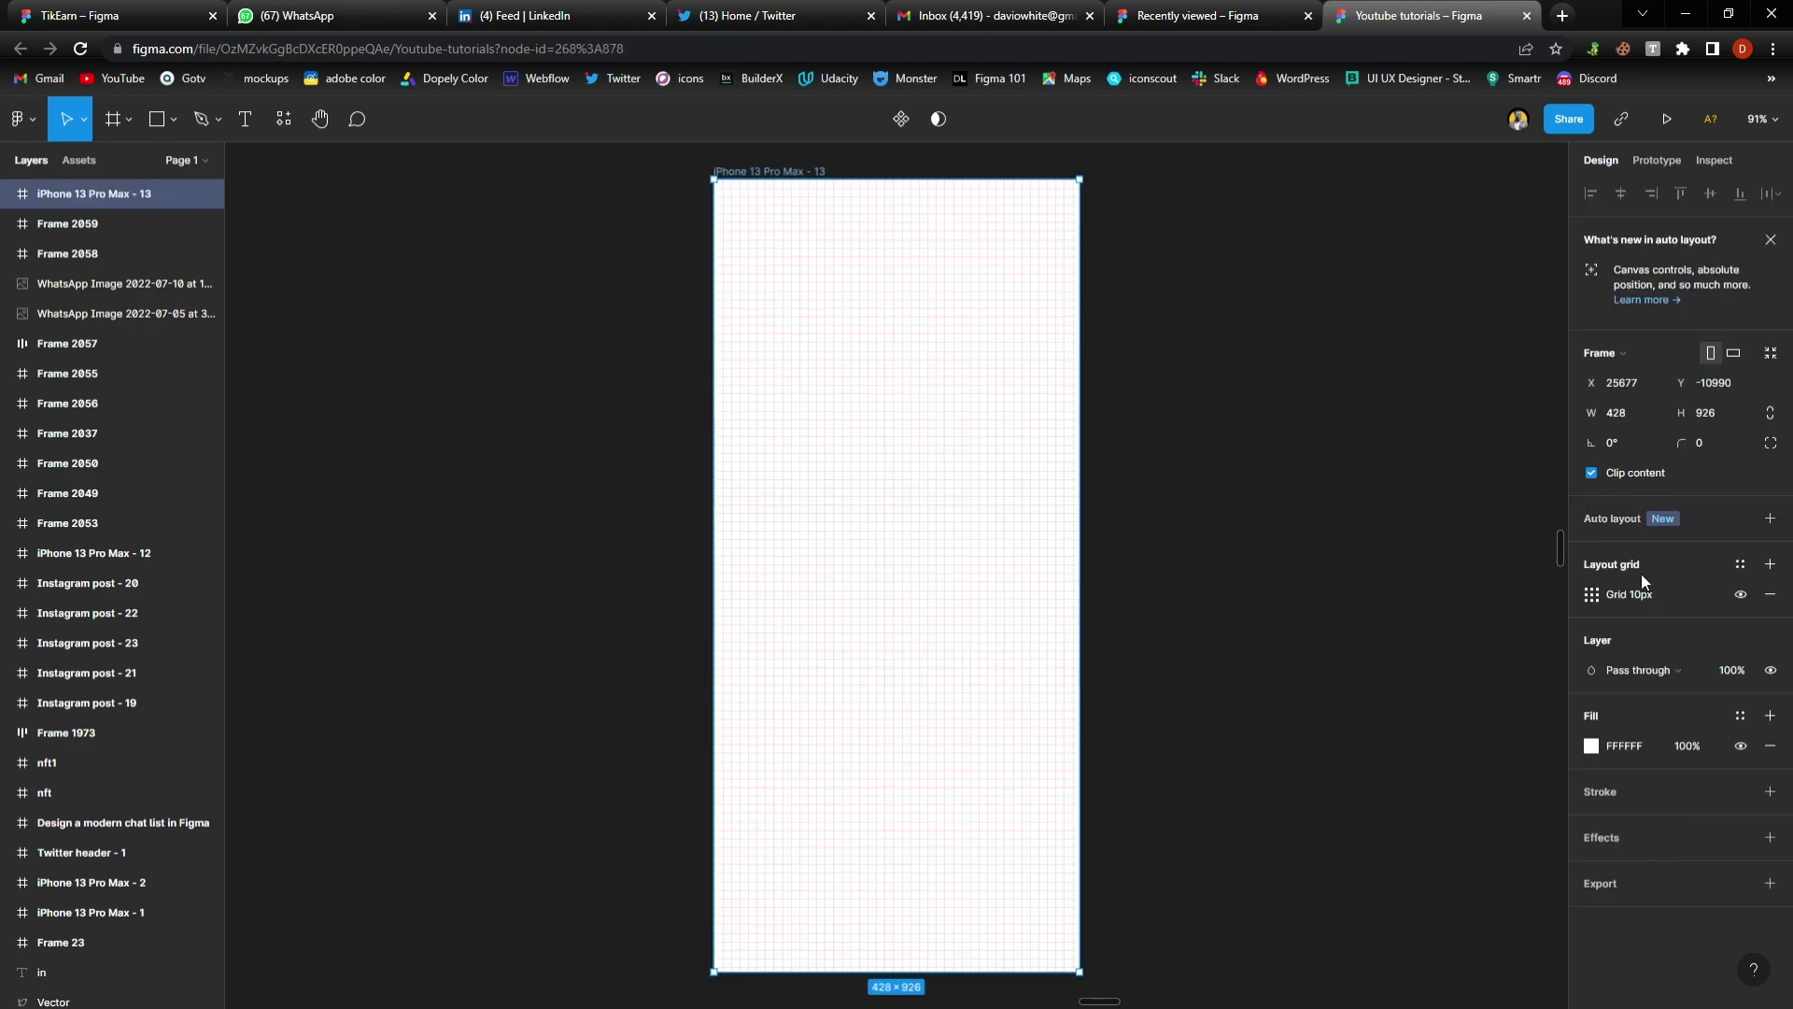
left_click(1591, 596)
left_click(1403, 601)
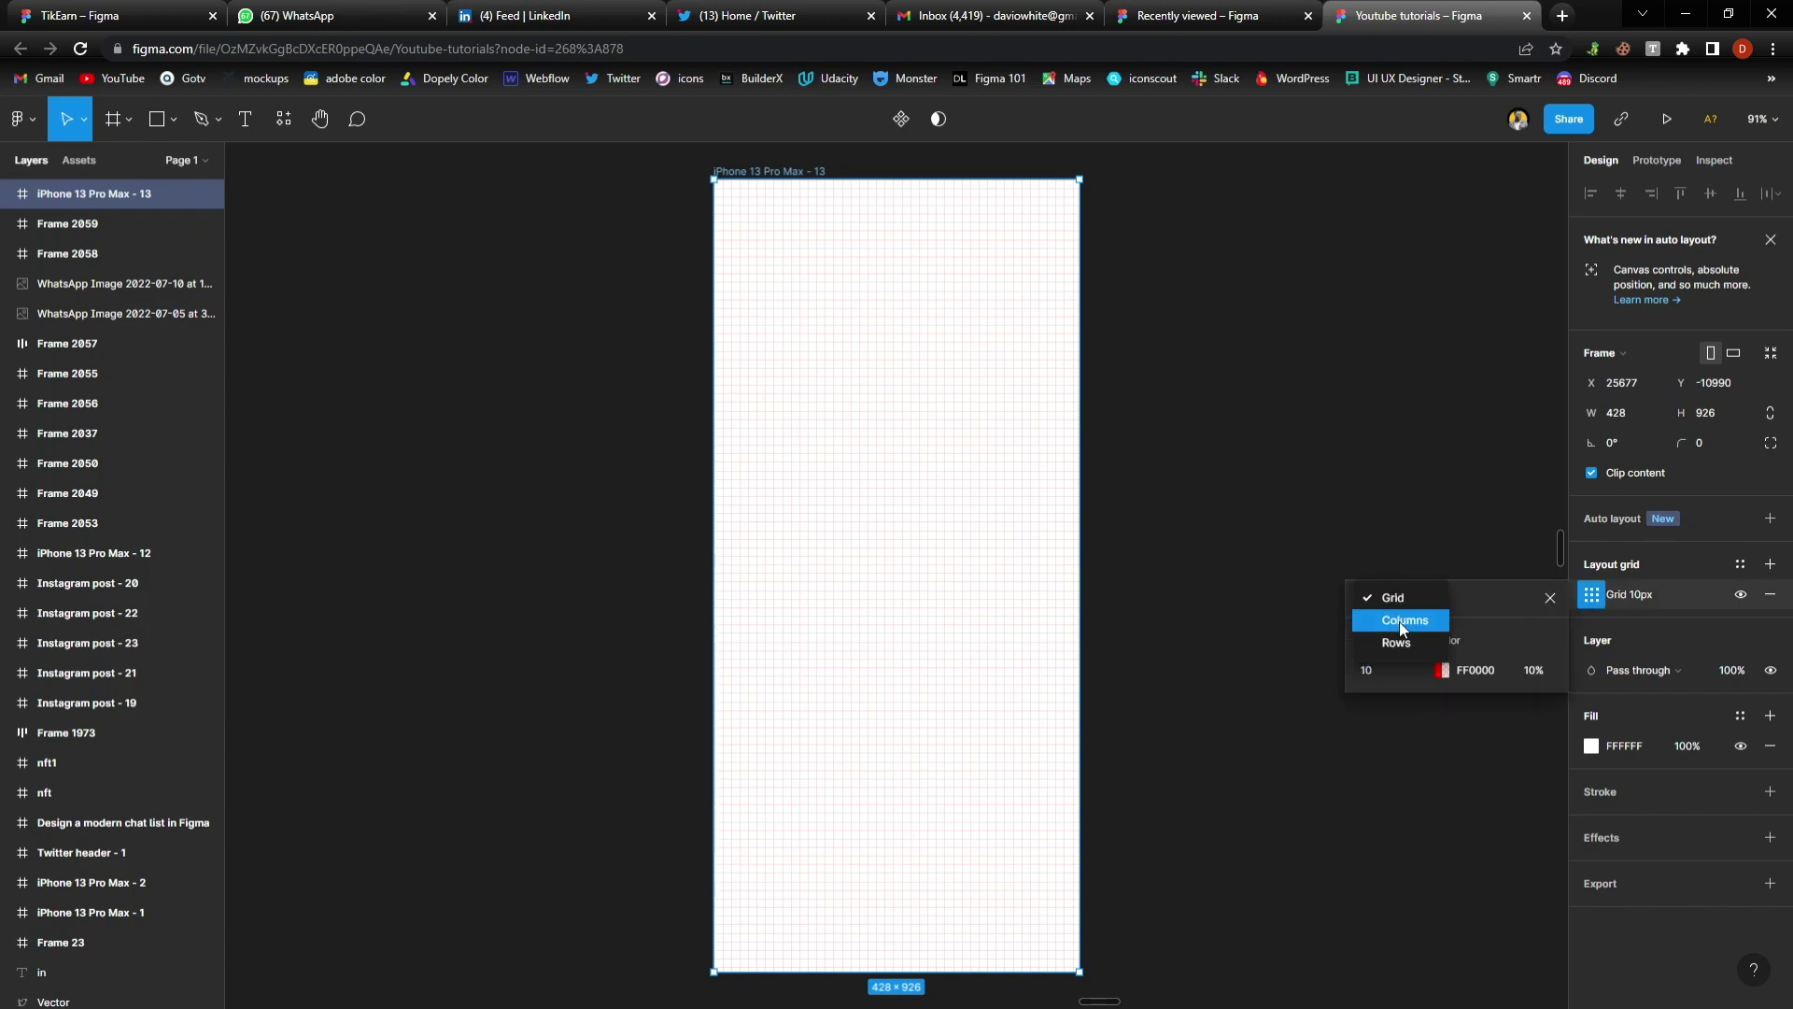
left_click(1399, 620)
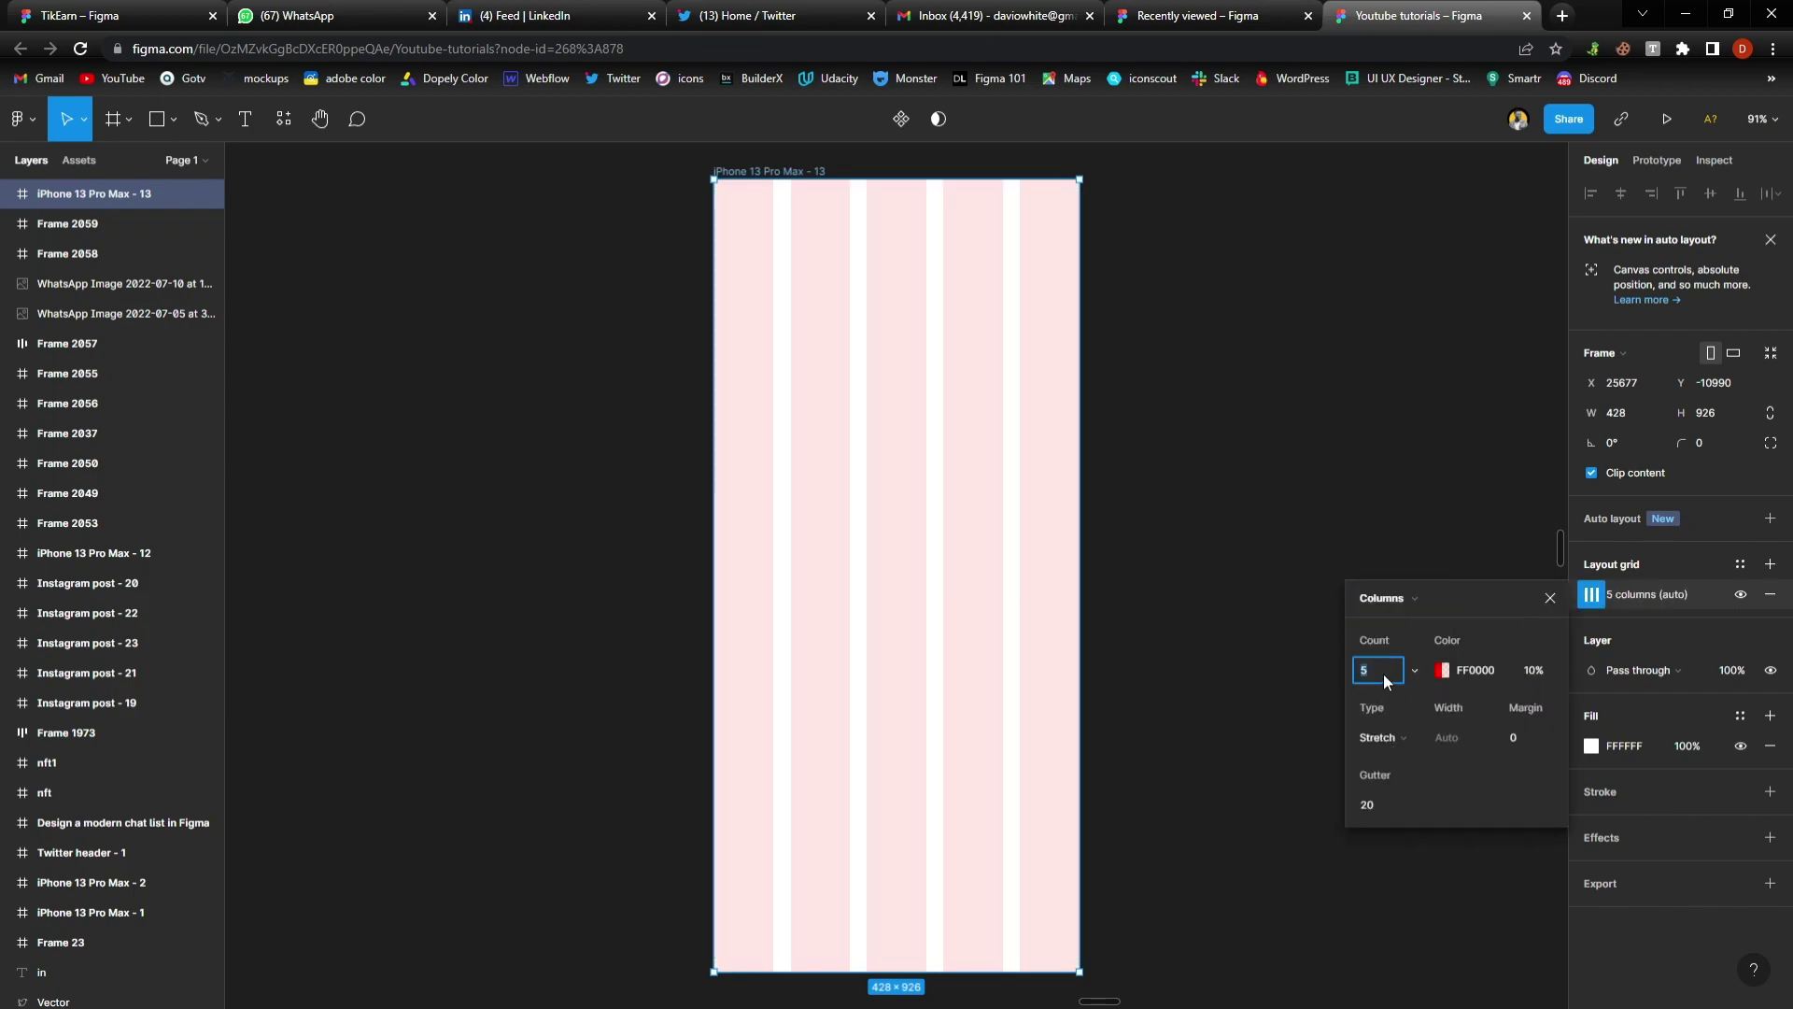
key("Return")
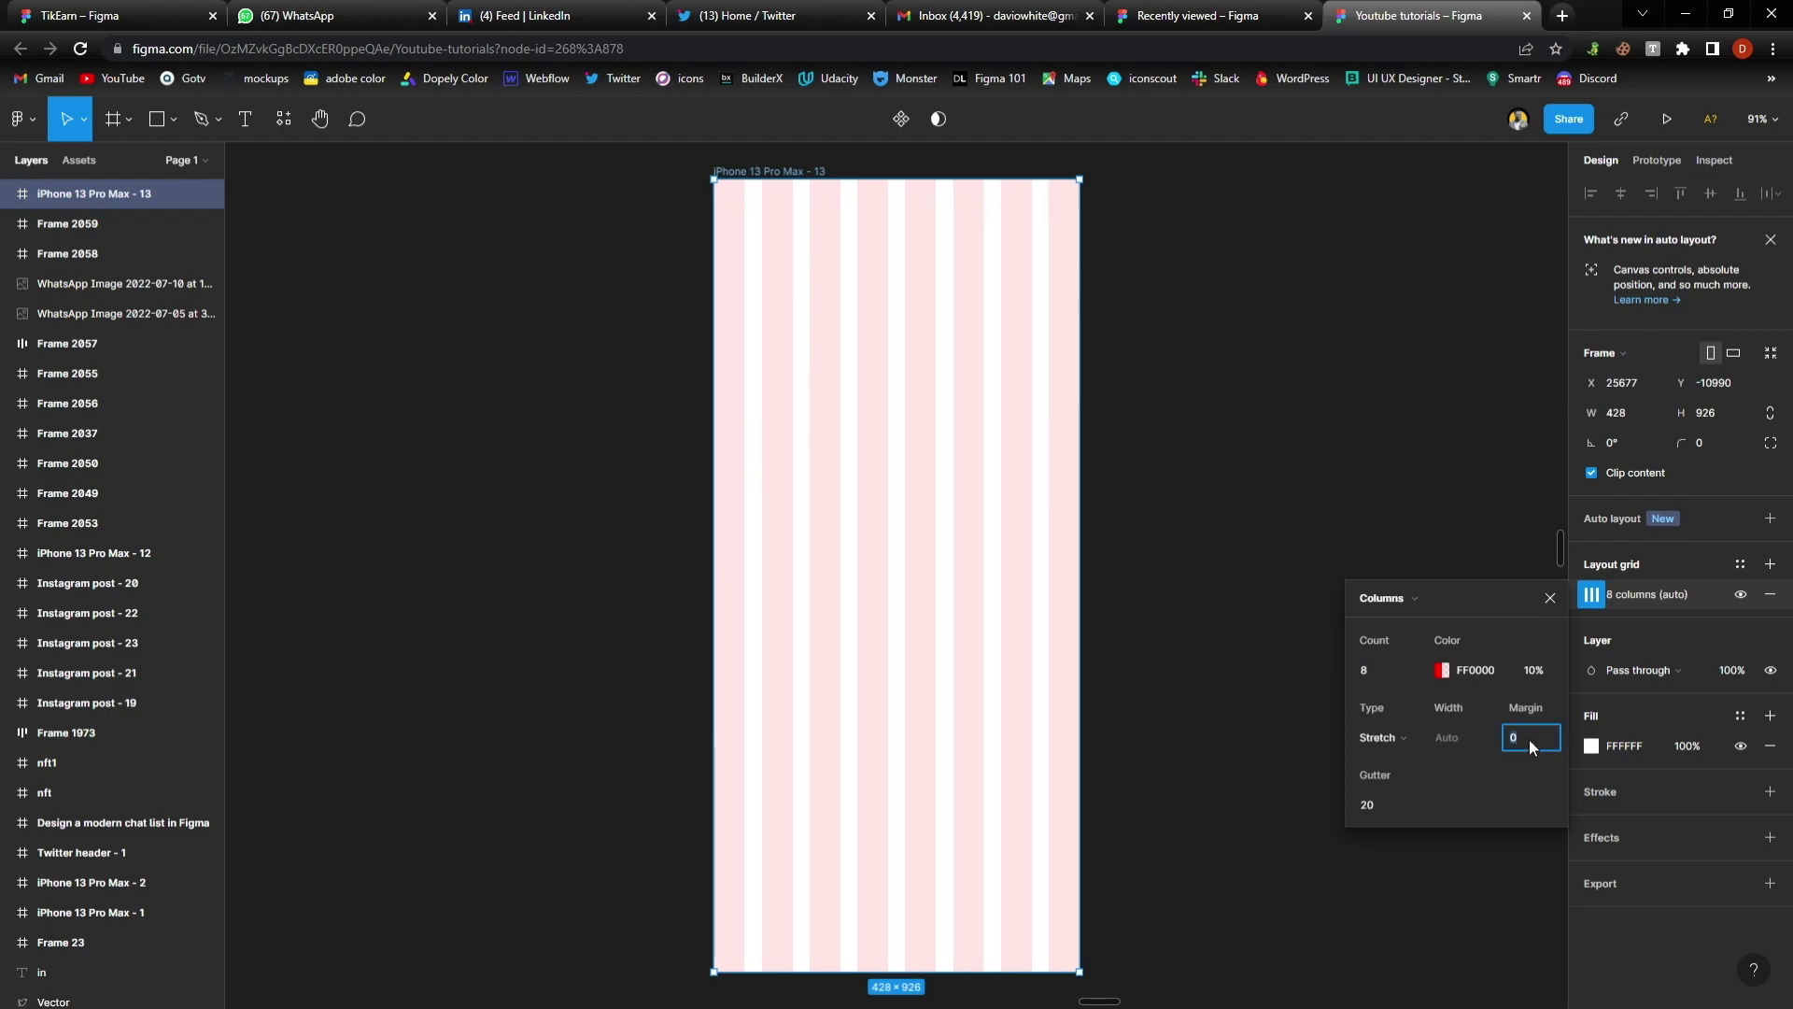
left_click(1528, 738)
type("25")
key("Return")
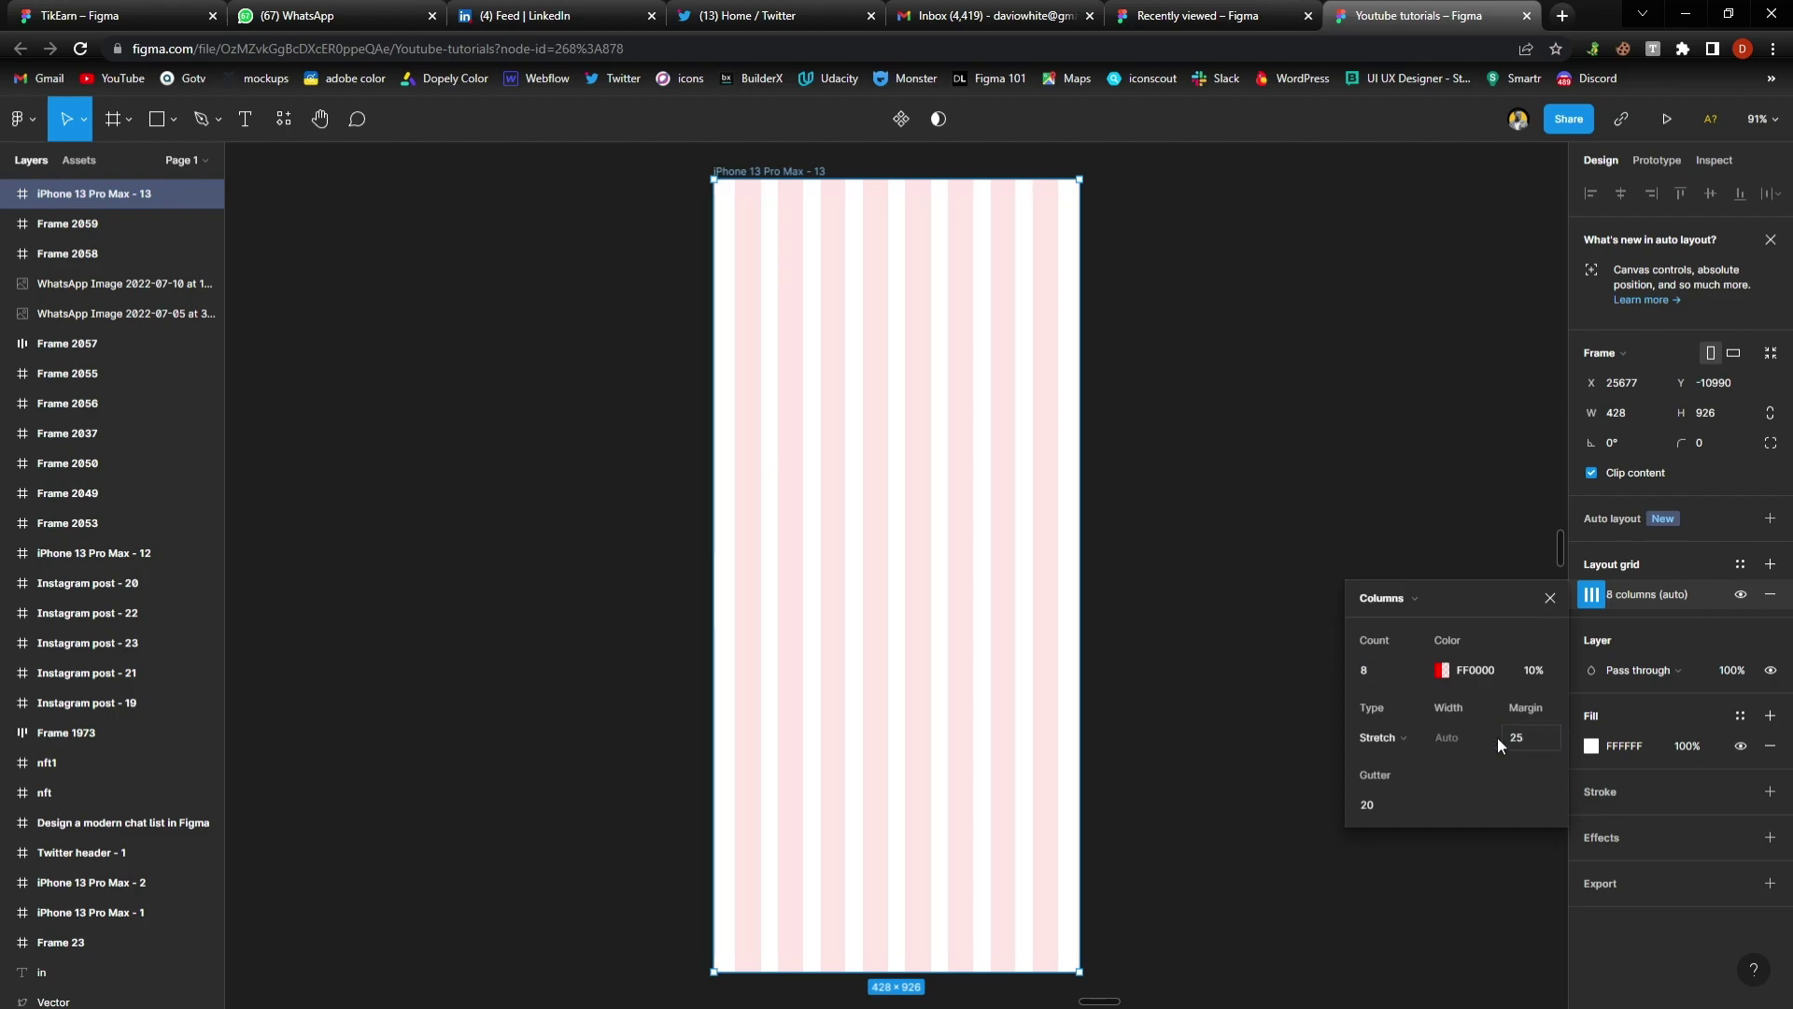
left_click(1550, 598)
scroll(851, 506, "up", 3)
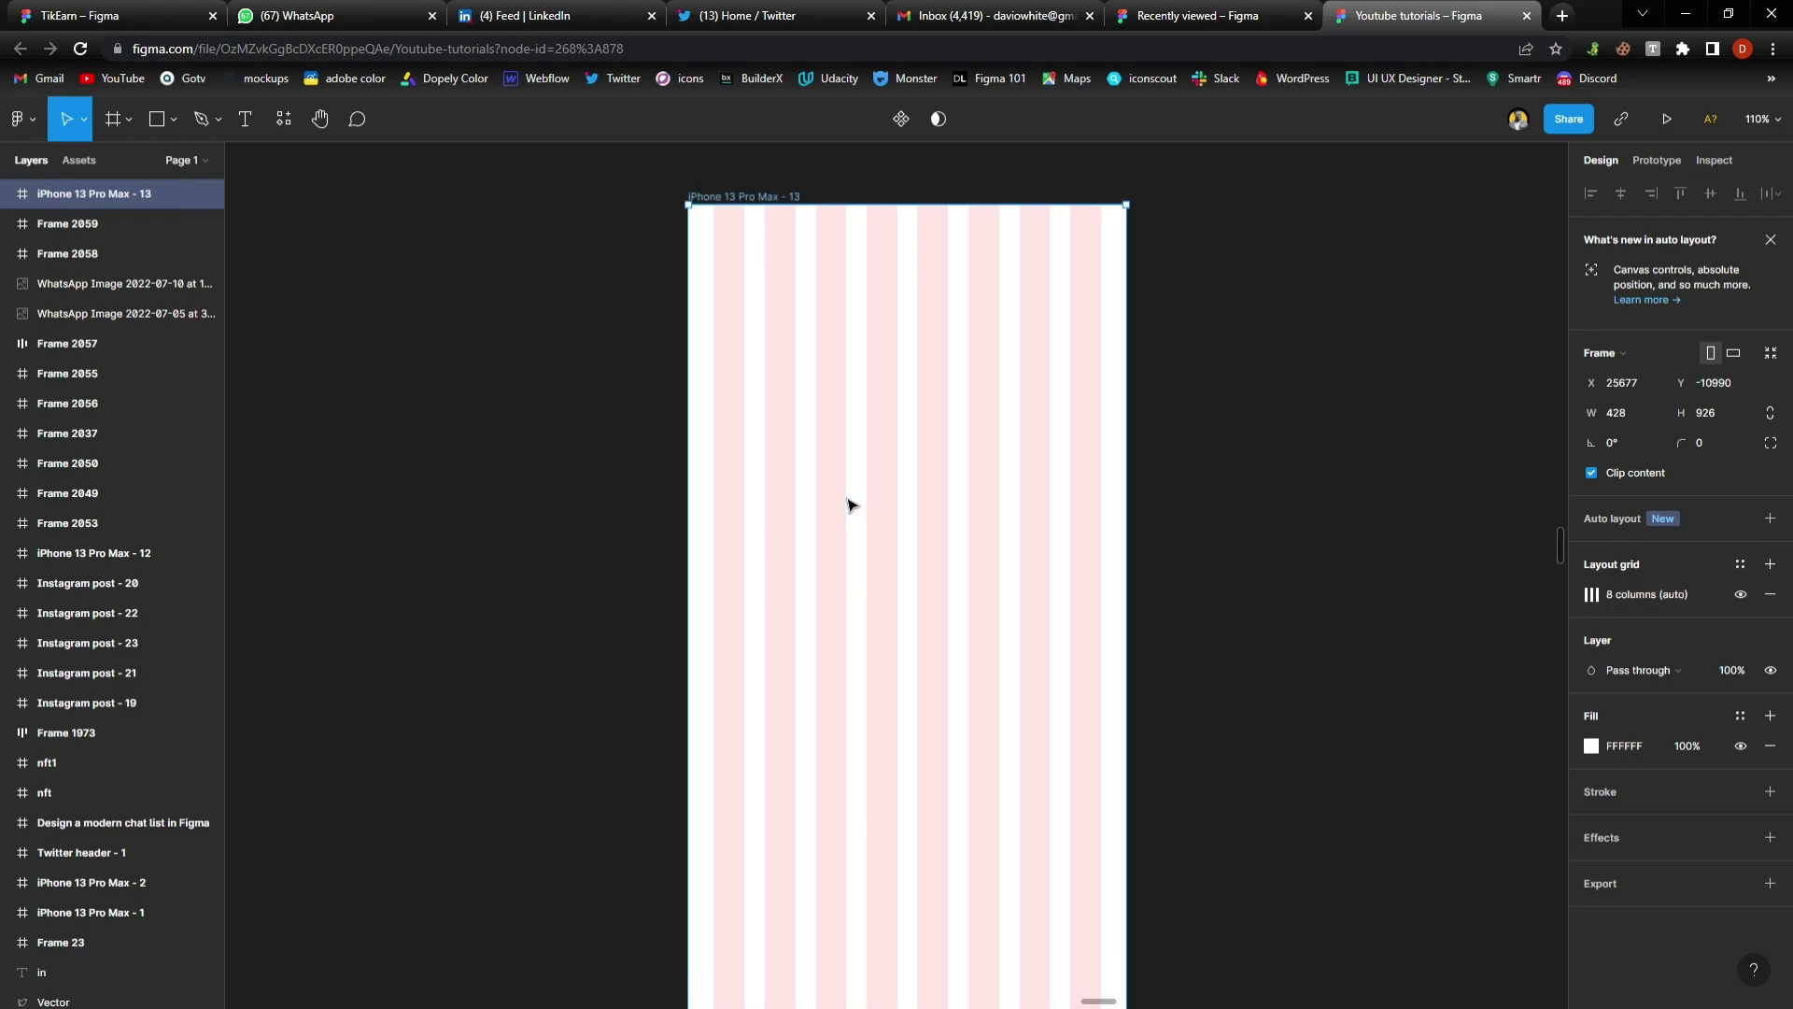
Add a text layer in the frame containing a contact's full name
scroll(850, 503, "up", 2)
left_click(372, 430)
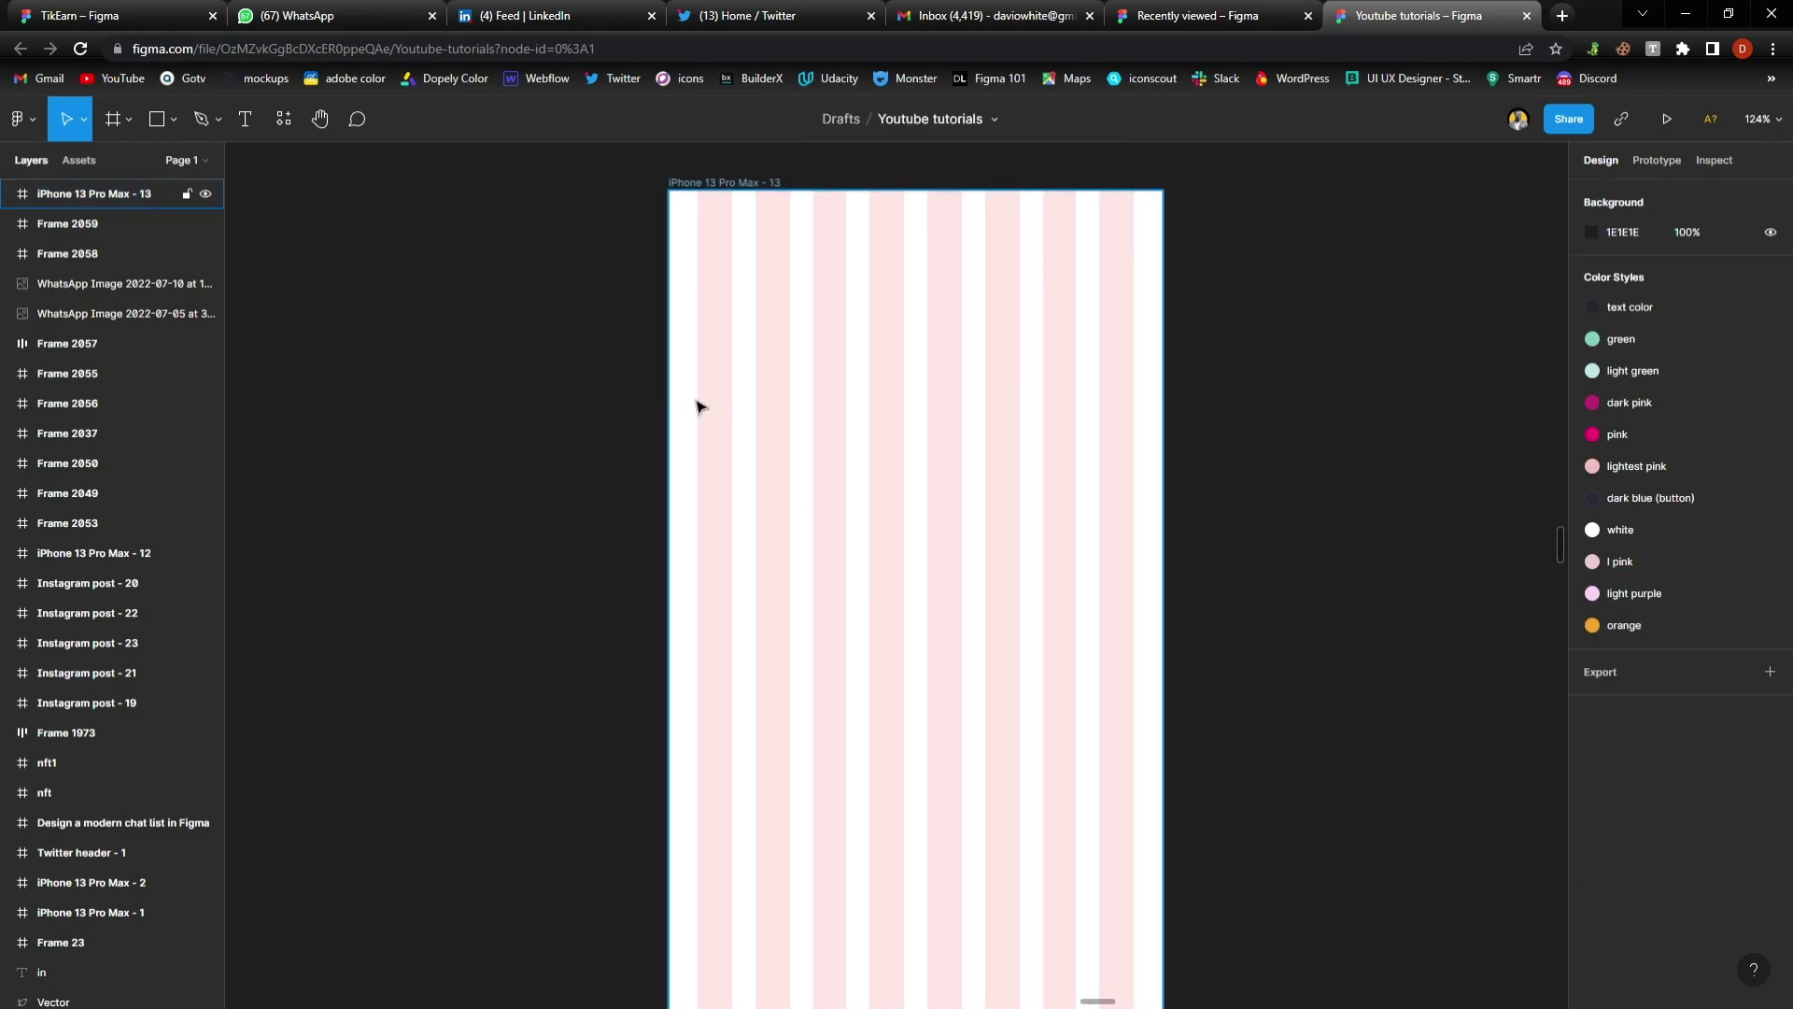
left_click(716, 417)
key("t")
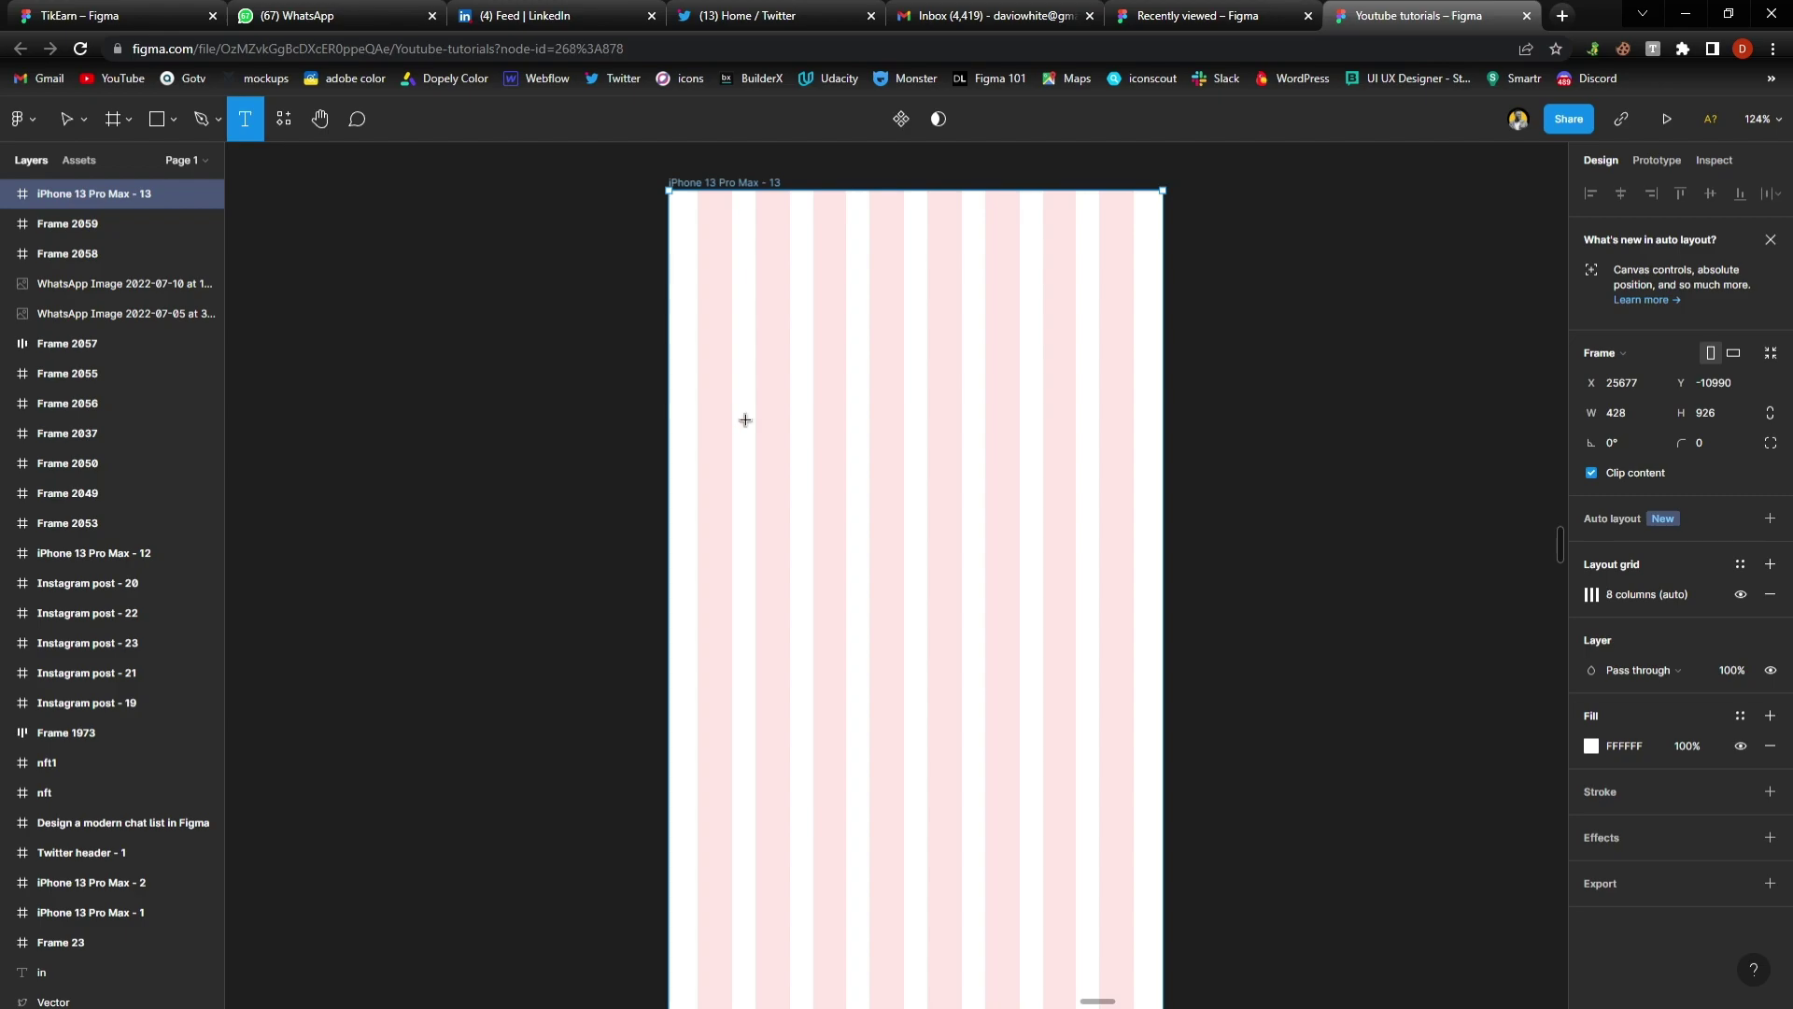
left_click(731, 416)
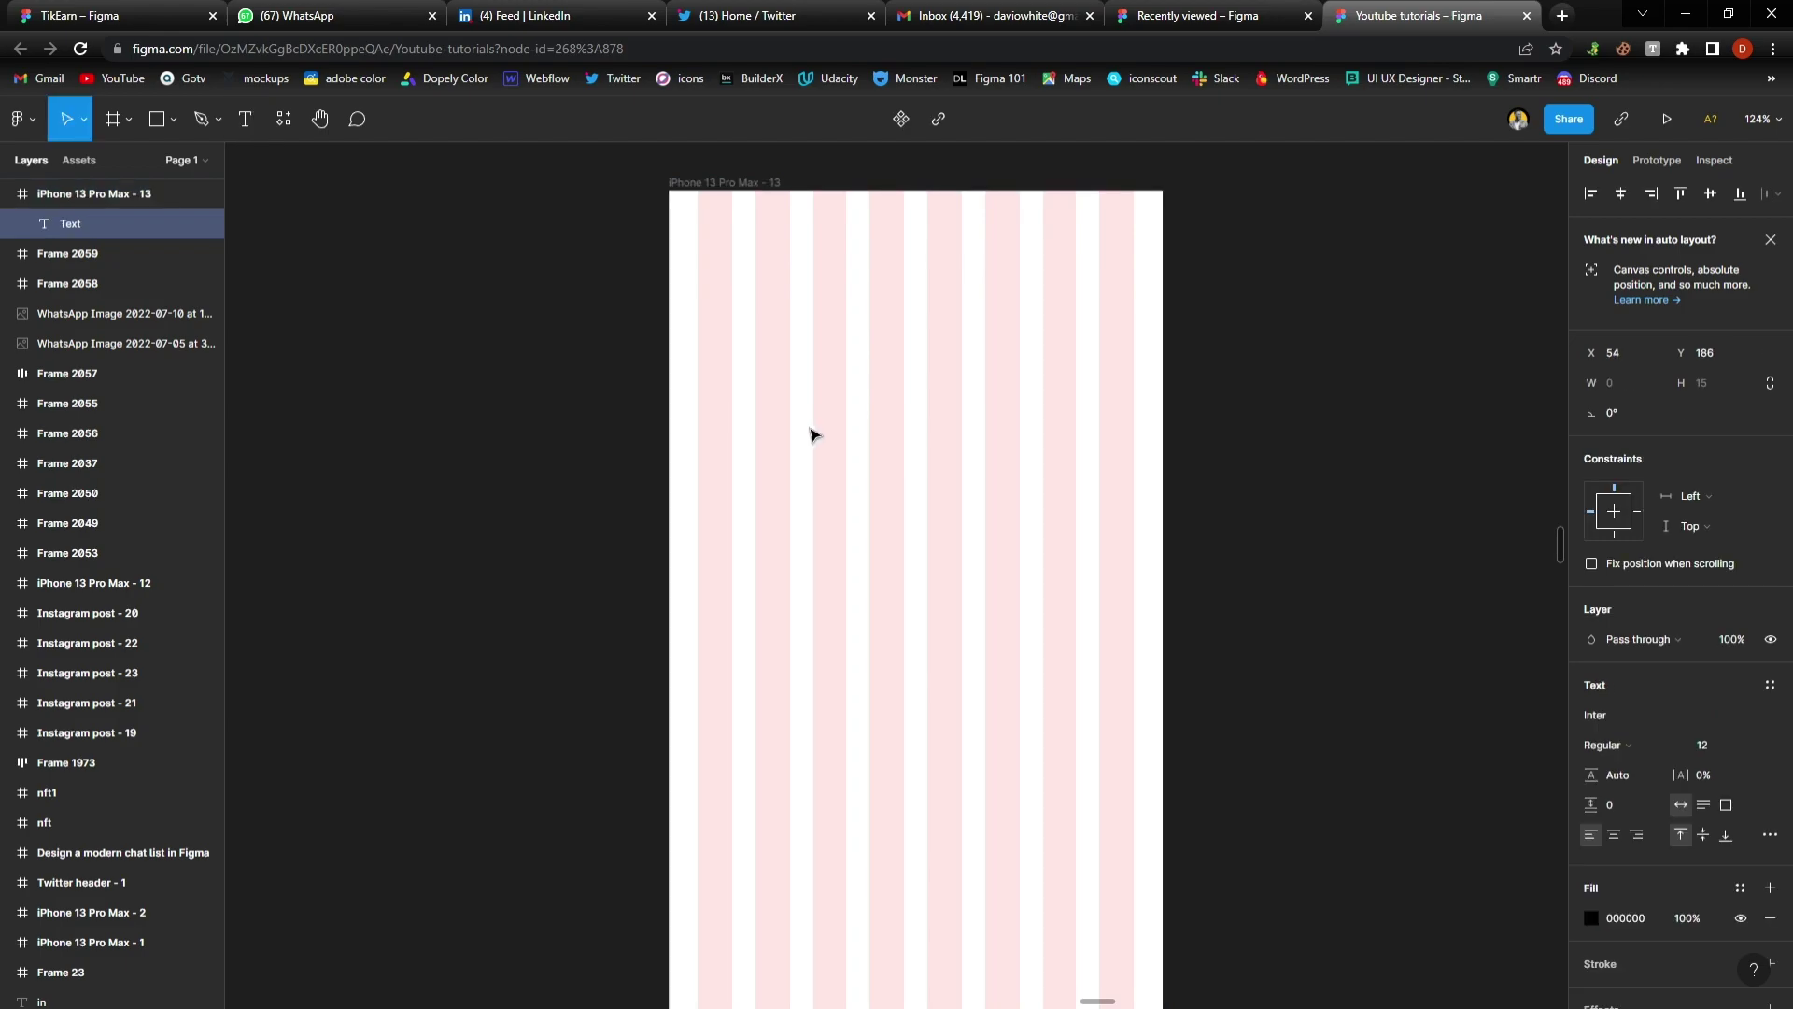
type("Name")
key("ctrl+a")
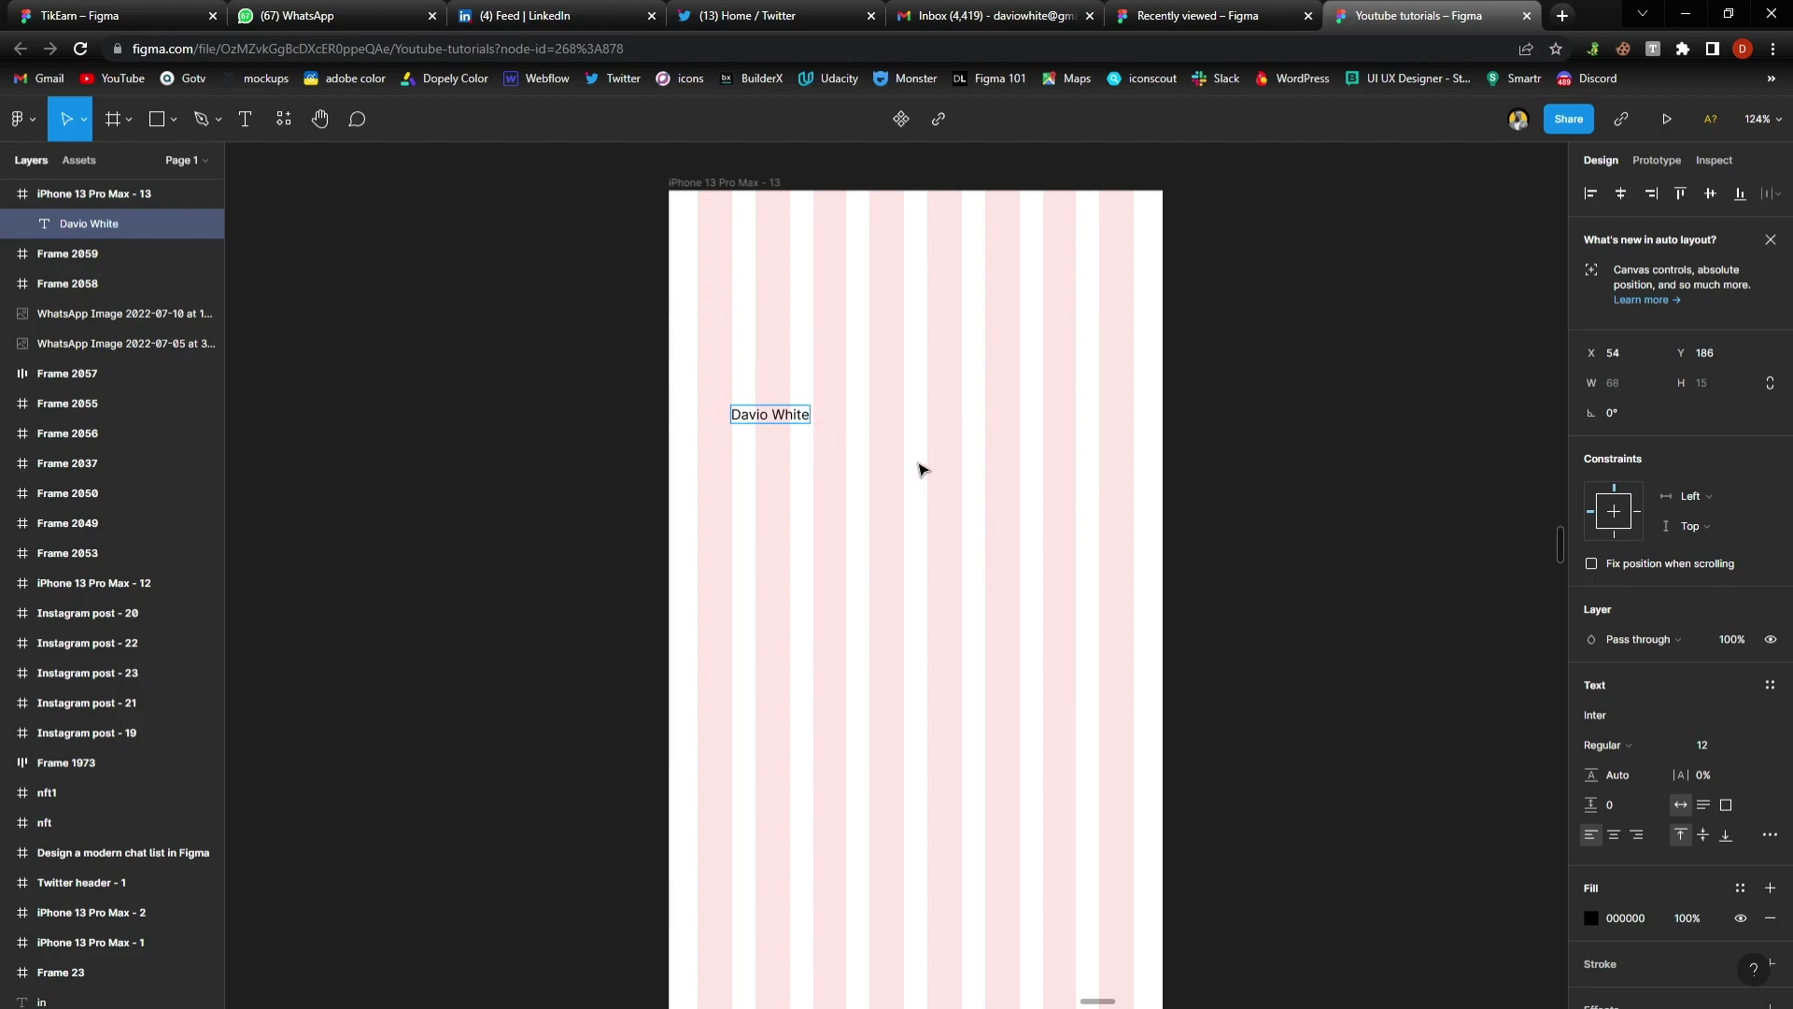
key("Escape")
Duplicate the name below it as a long random-letter placeholder message and adjust spacing
left_click_drag(799, 423, 793, 445)
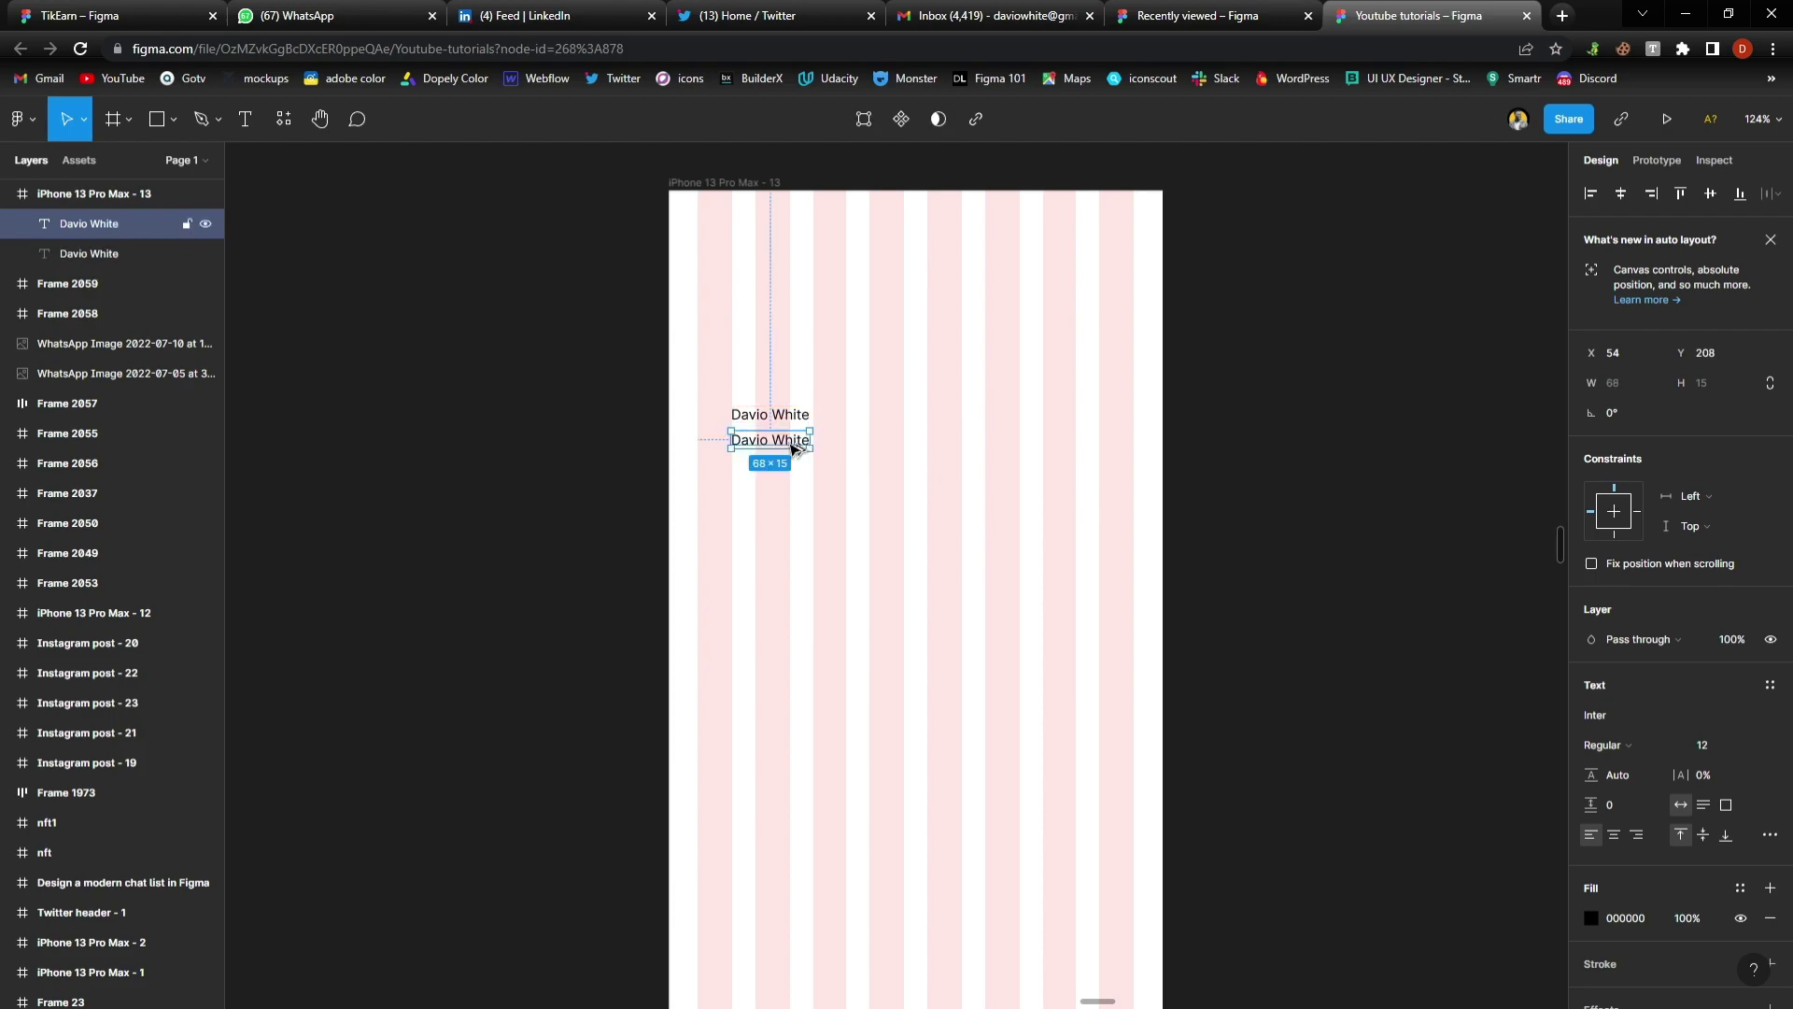
double_click(794, 446)
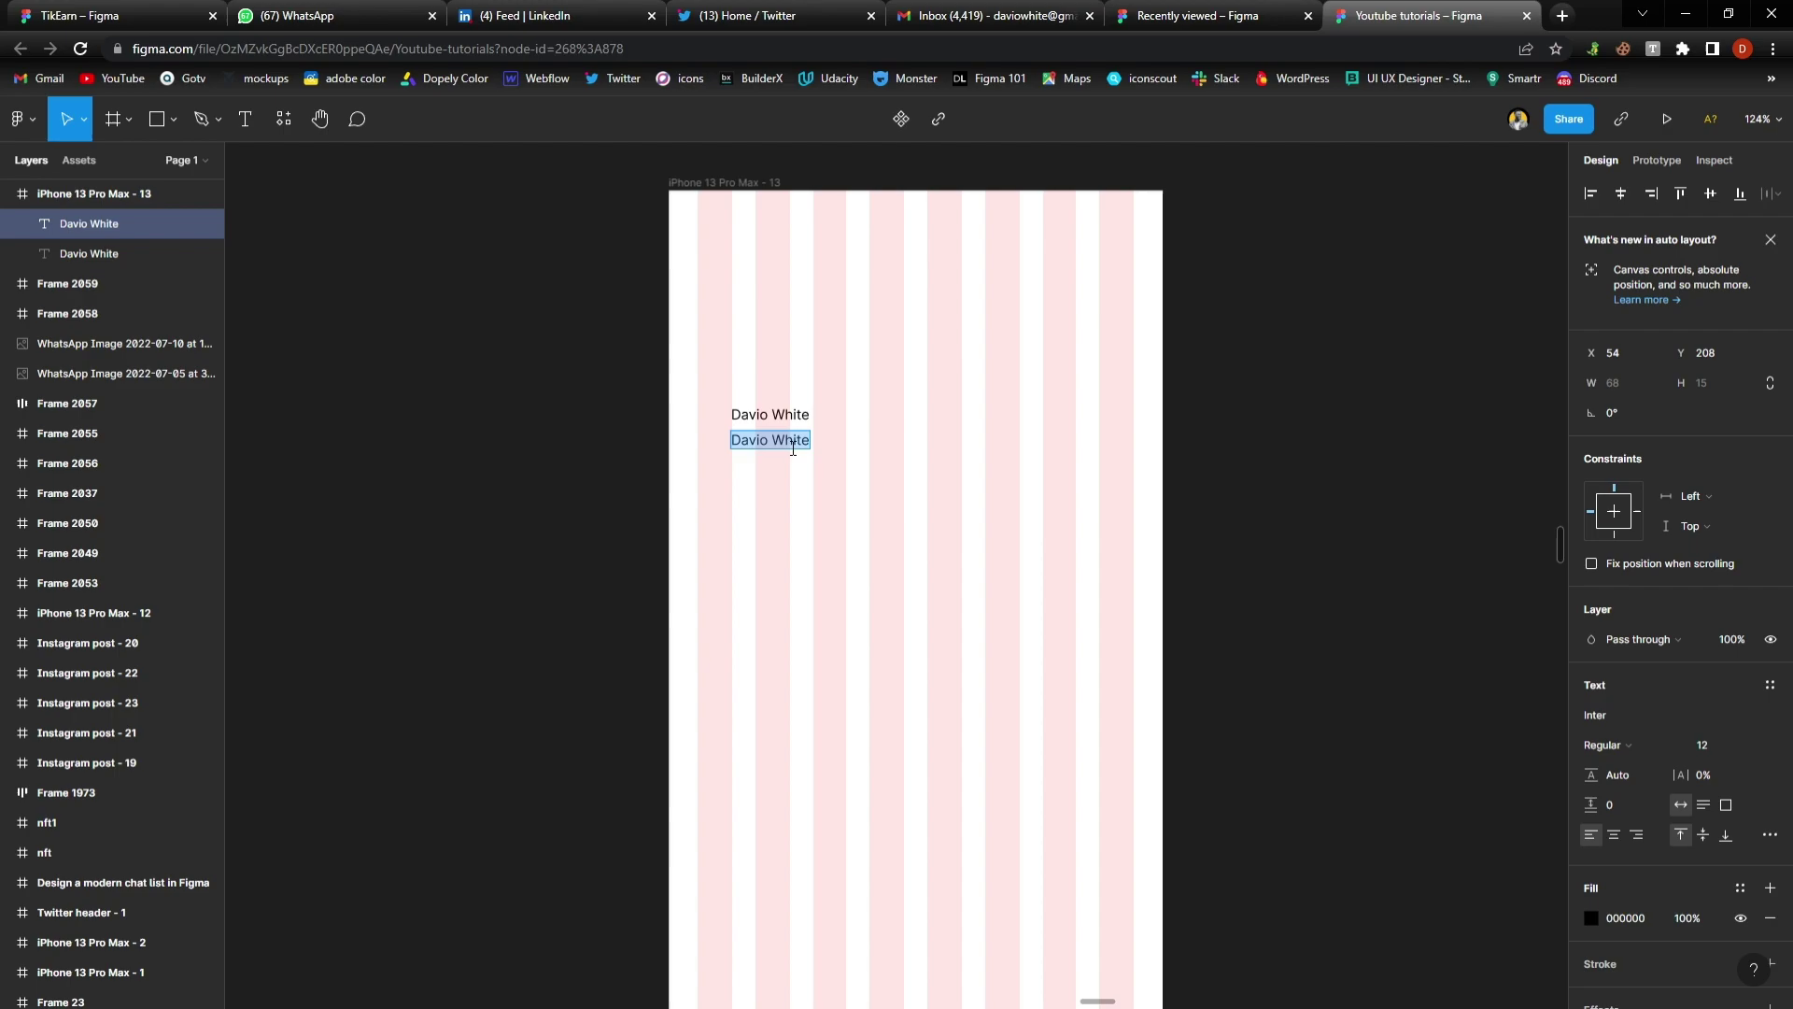
type("hdsfhsjkfhshfskhfksfhskhfkshfkshfkshfs...")
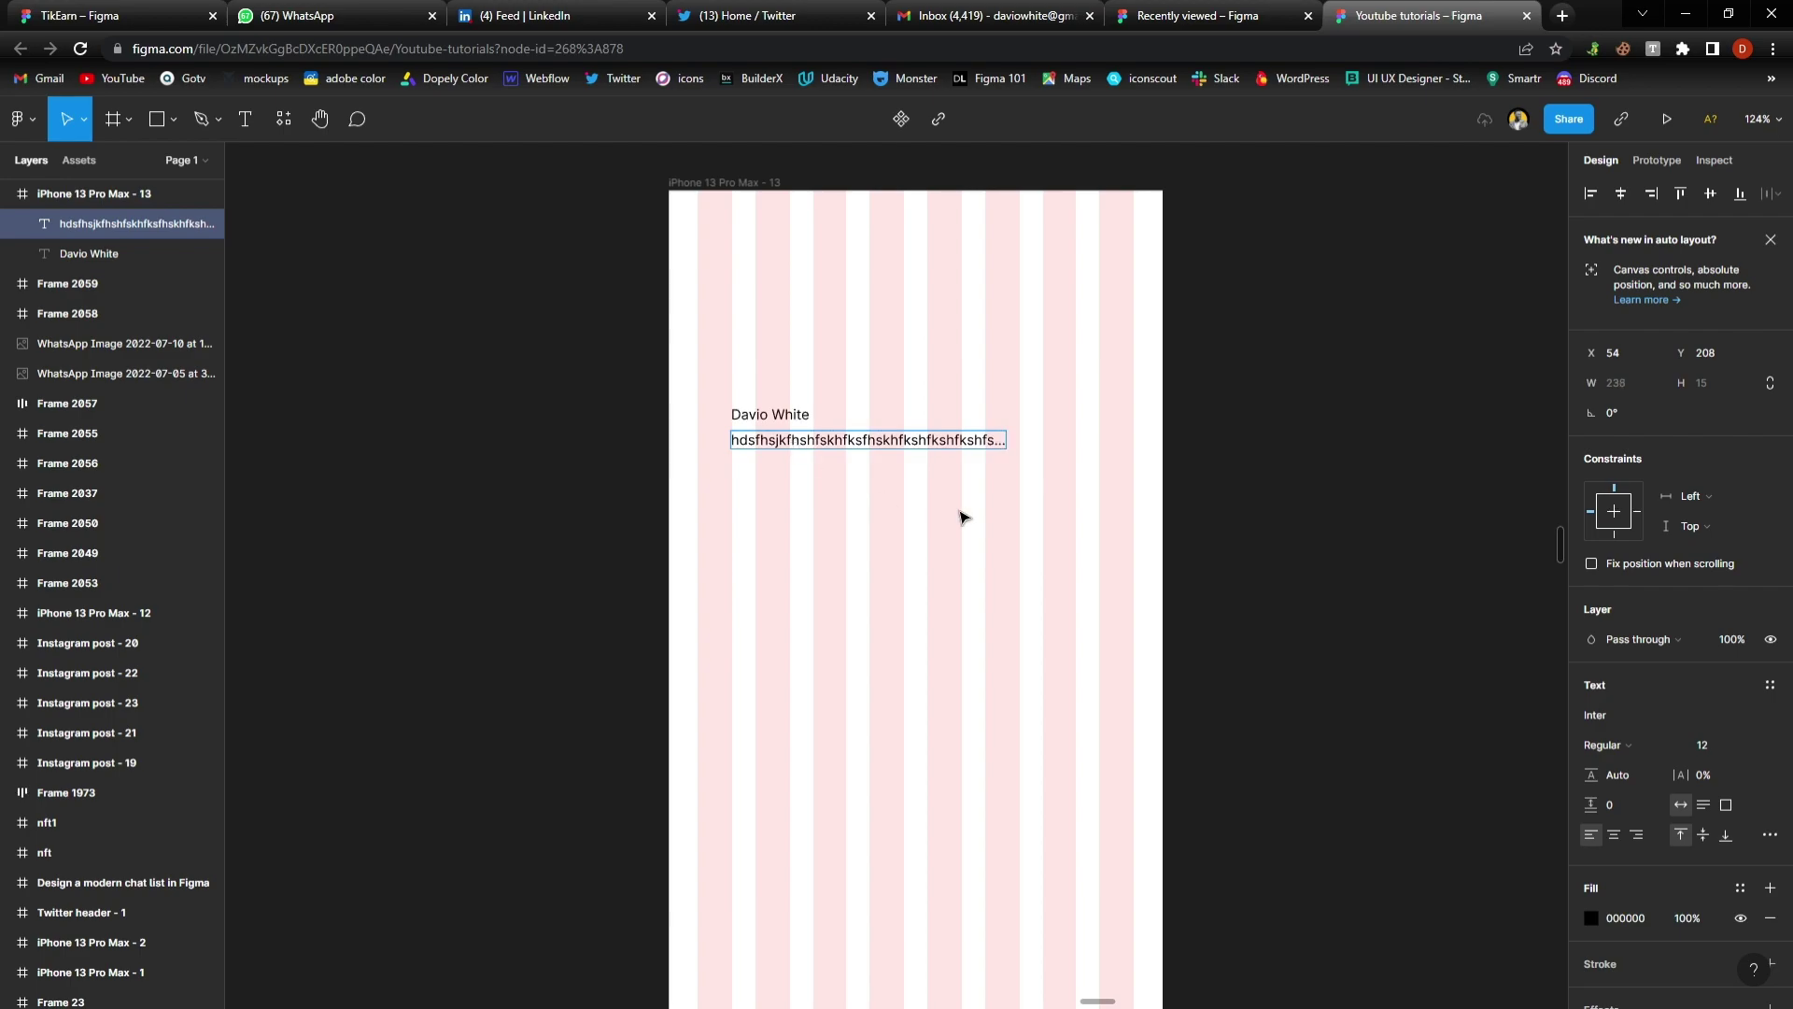
left_click(743, 418, "shift")
left_click_drag(784, 427, 858, 427)
Draw a 51×51 grey circle and place it left of the two text lines
left_click(811, 461)
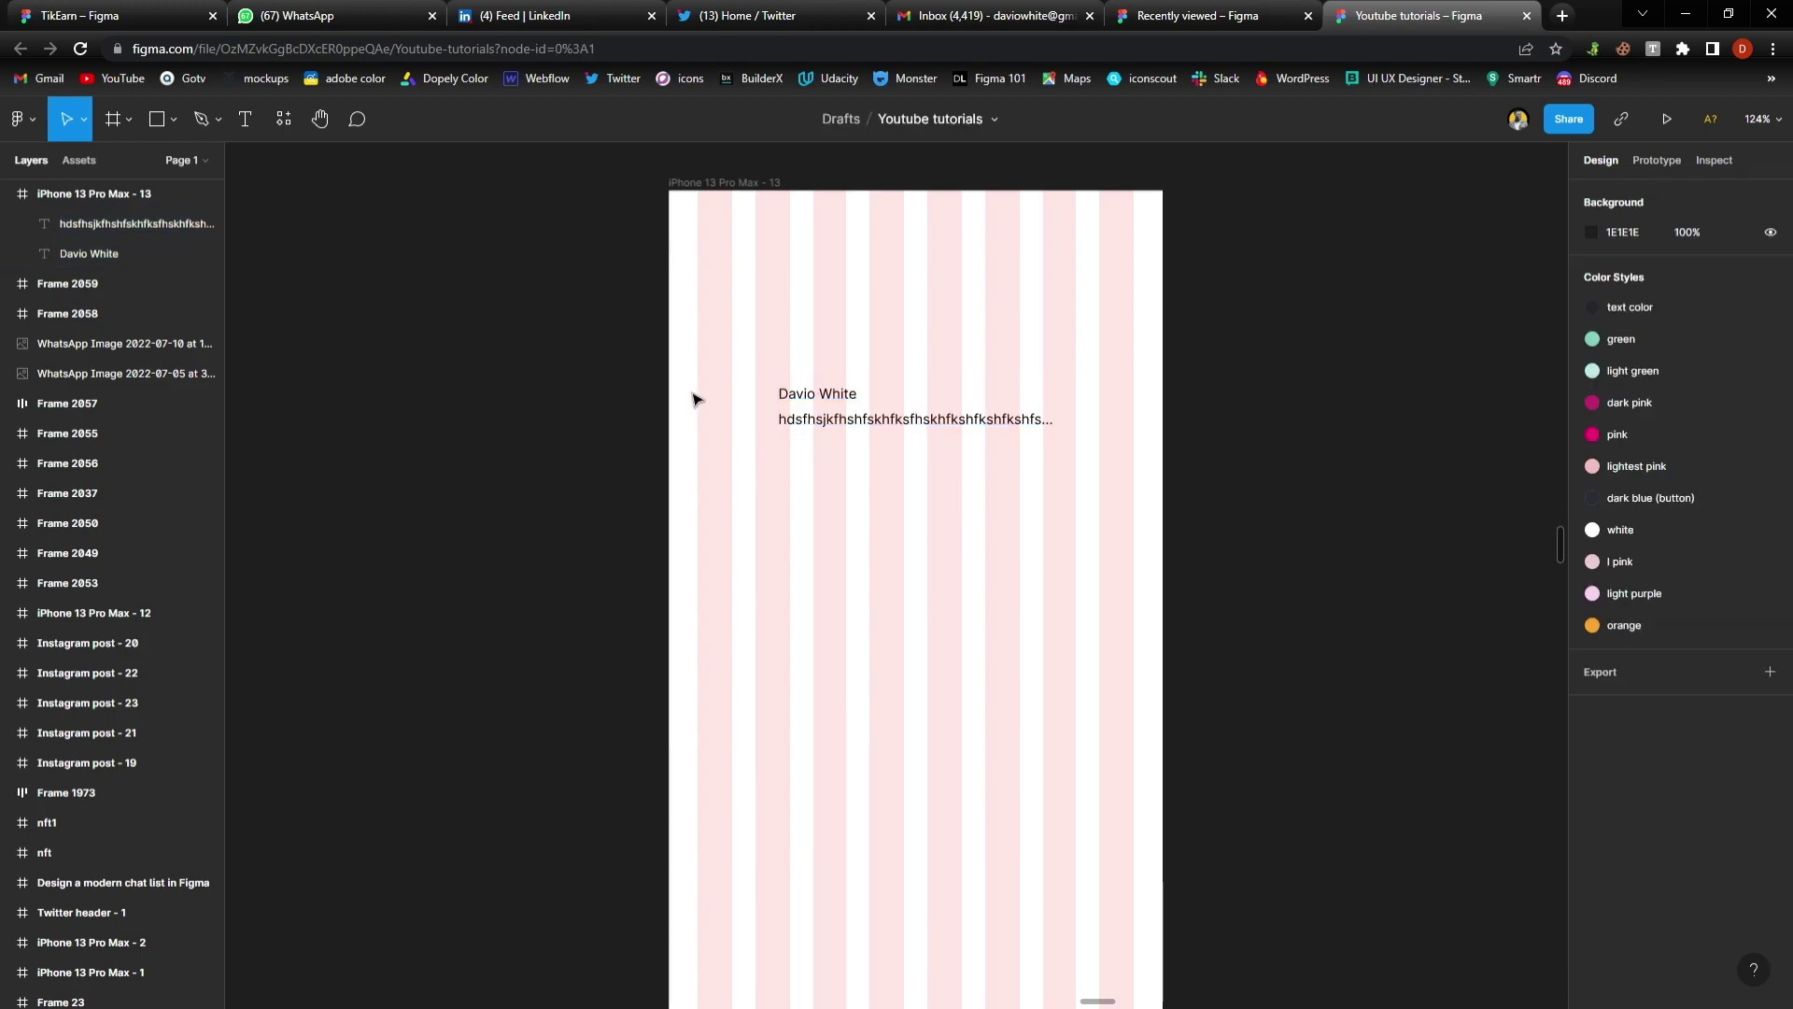
key("o")
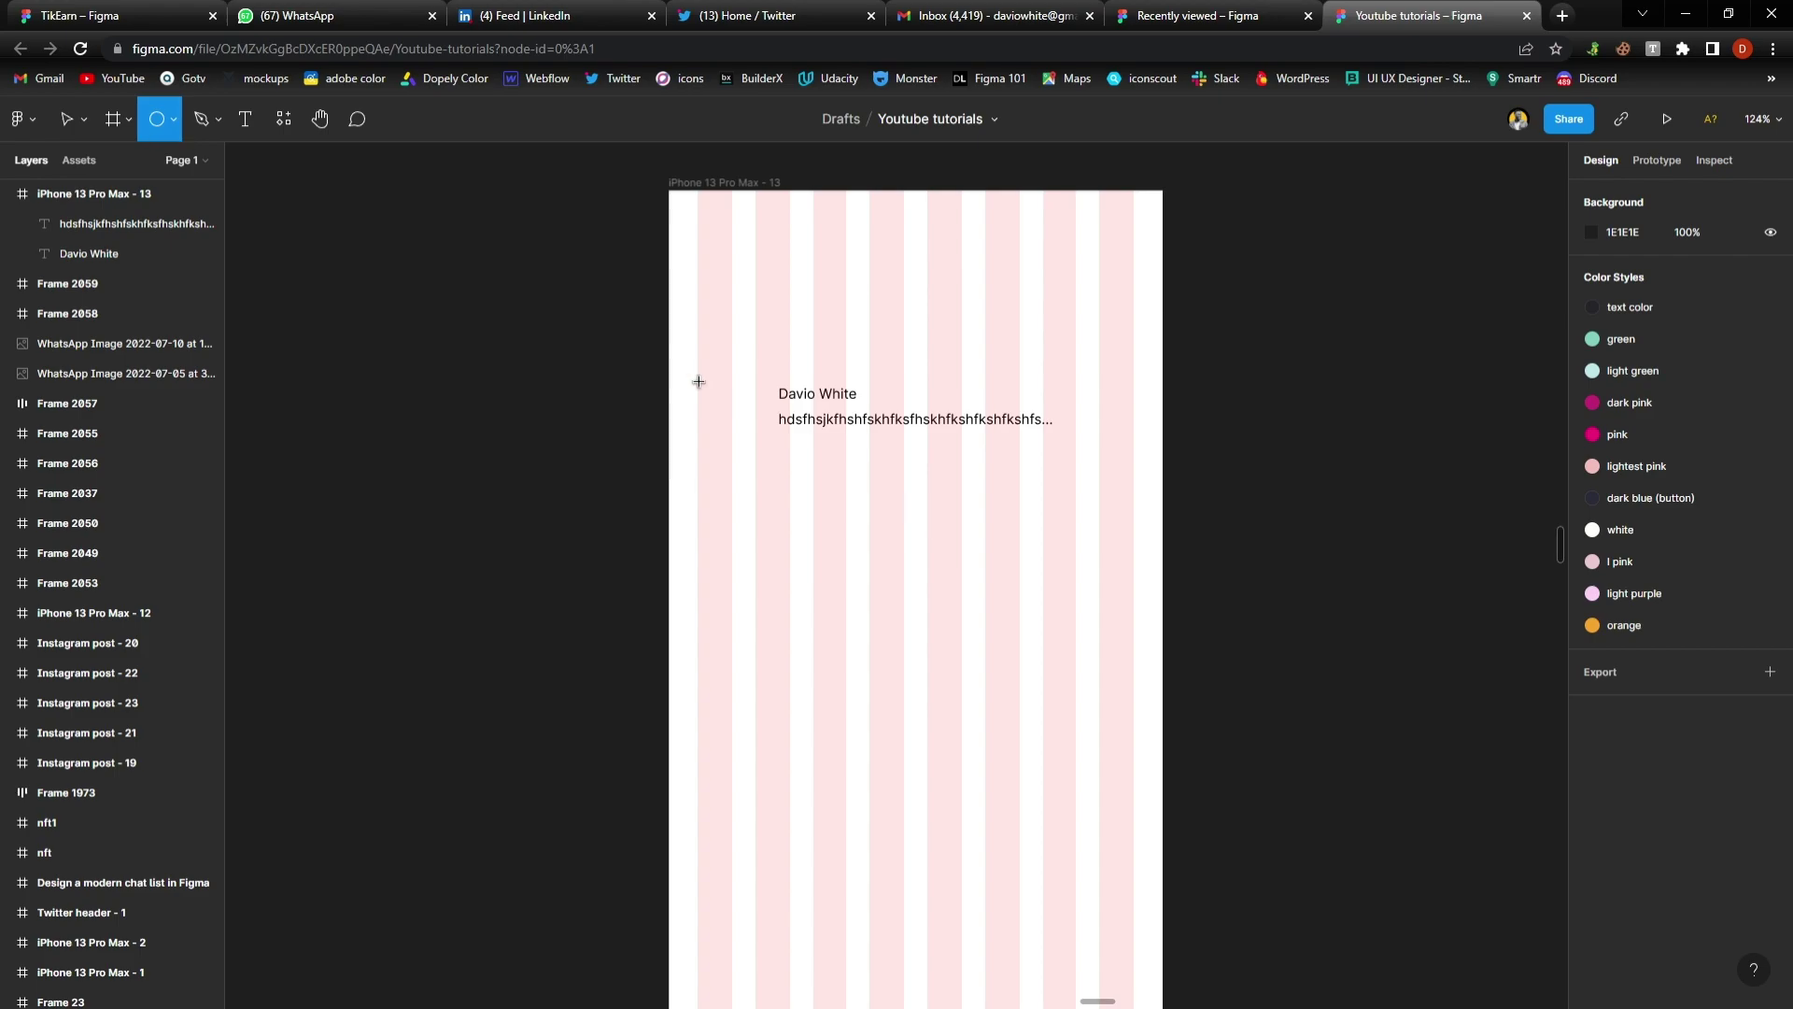
left_click_drag(698, 375, 755, 434)
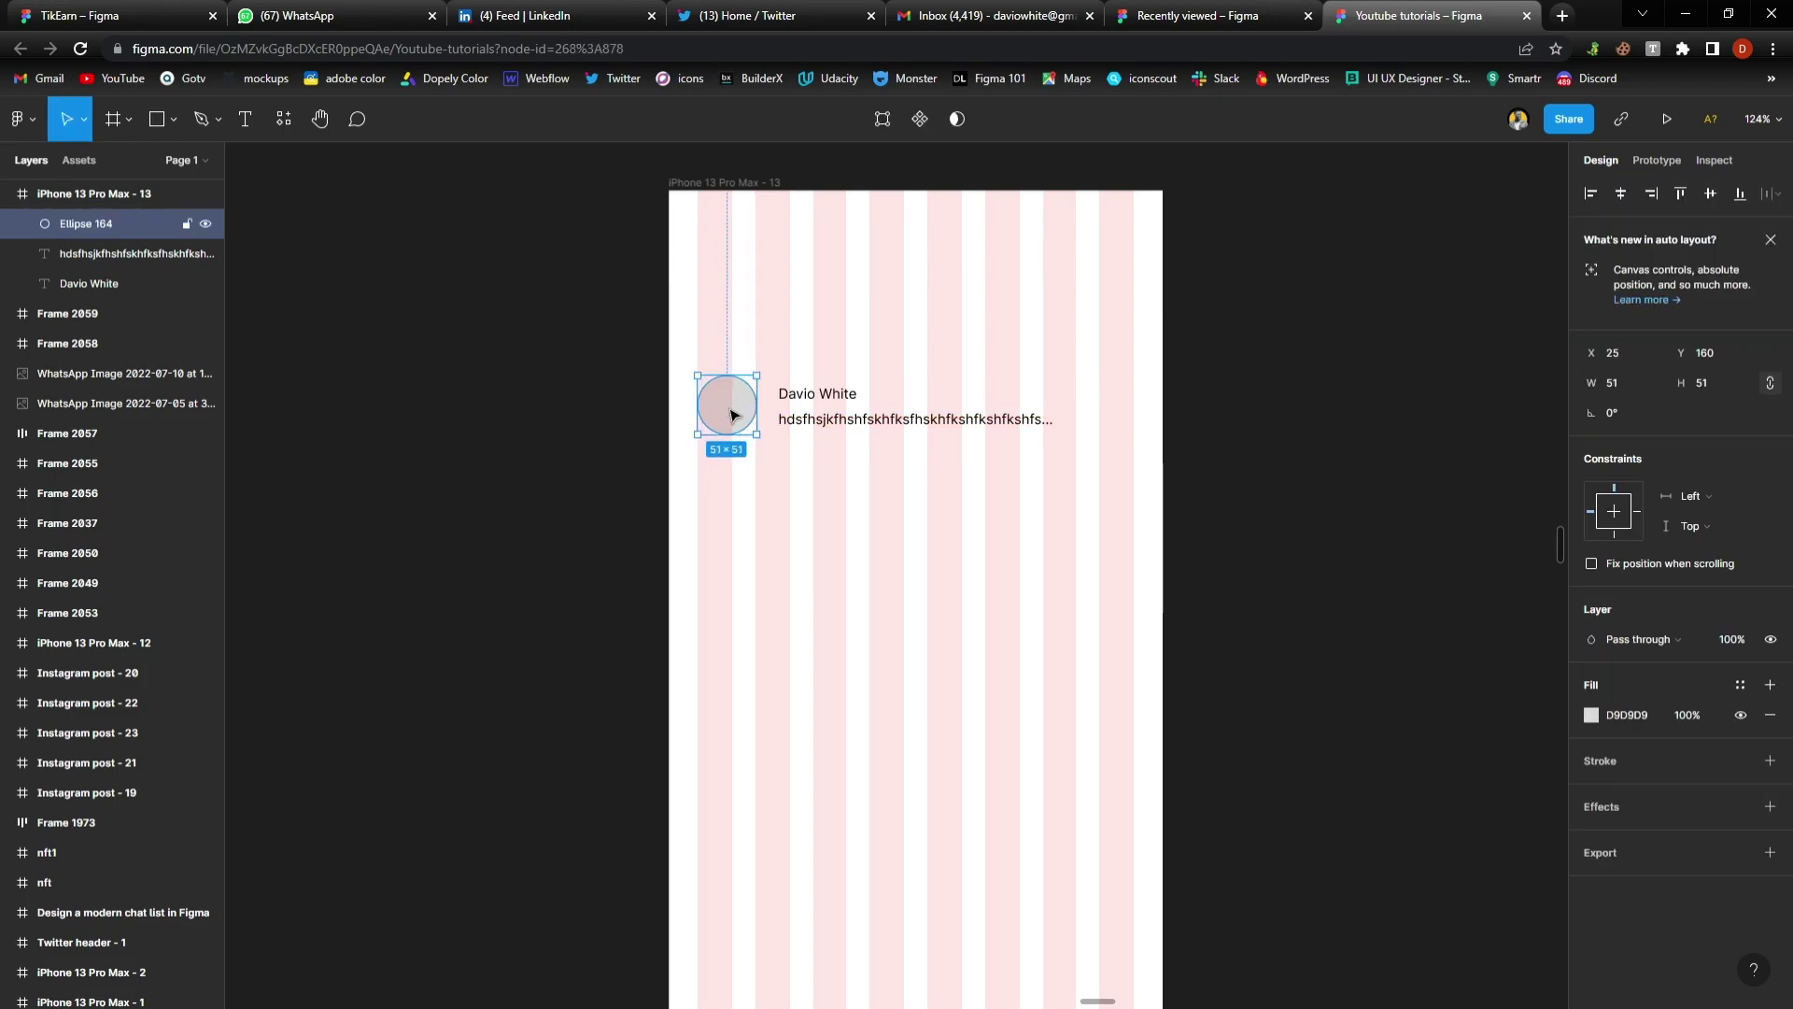
scroll(738, 414, "up", 5)
scroll(734, 417, "up", 3)
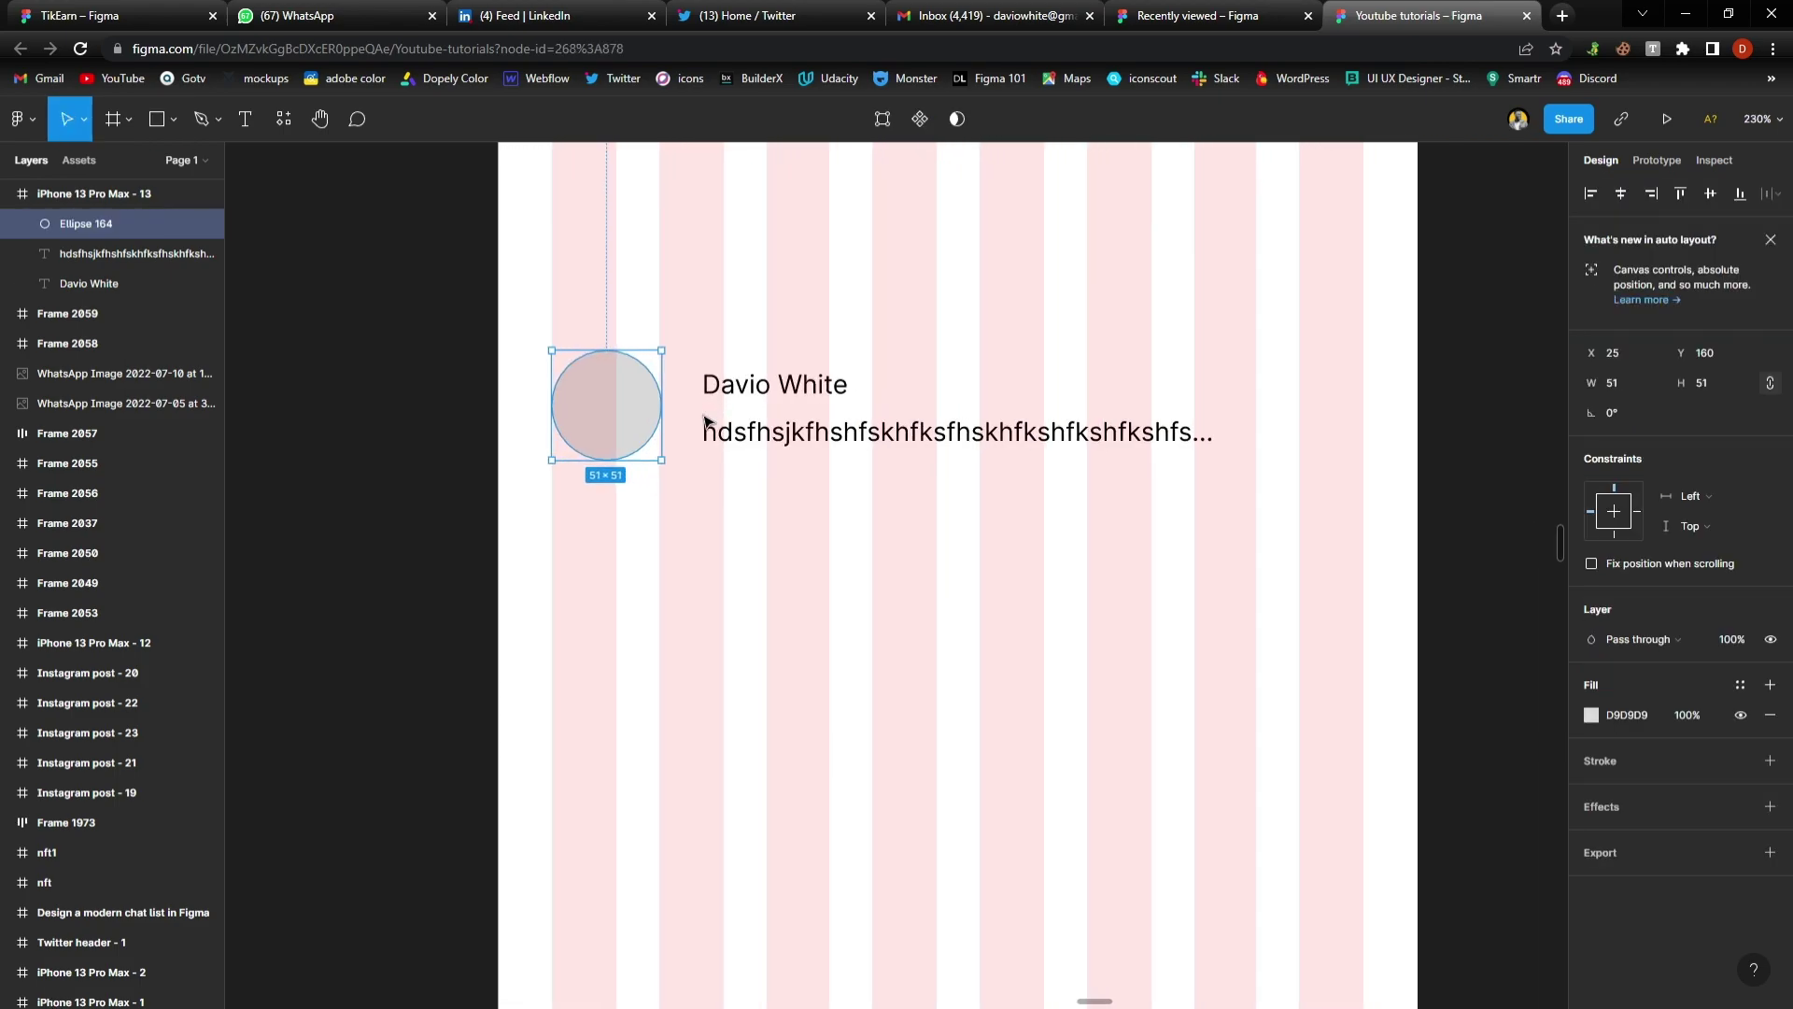
scroll(678, 430, "down", 2)
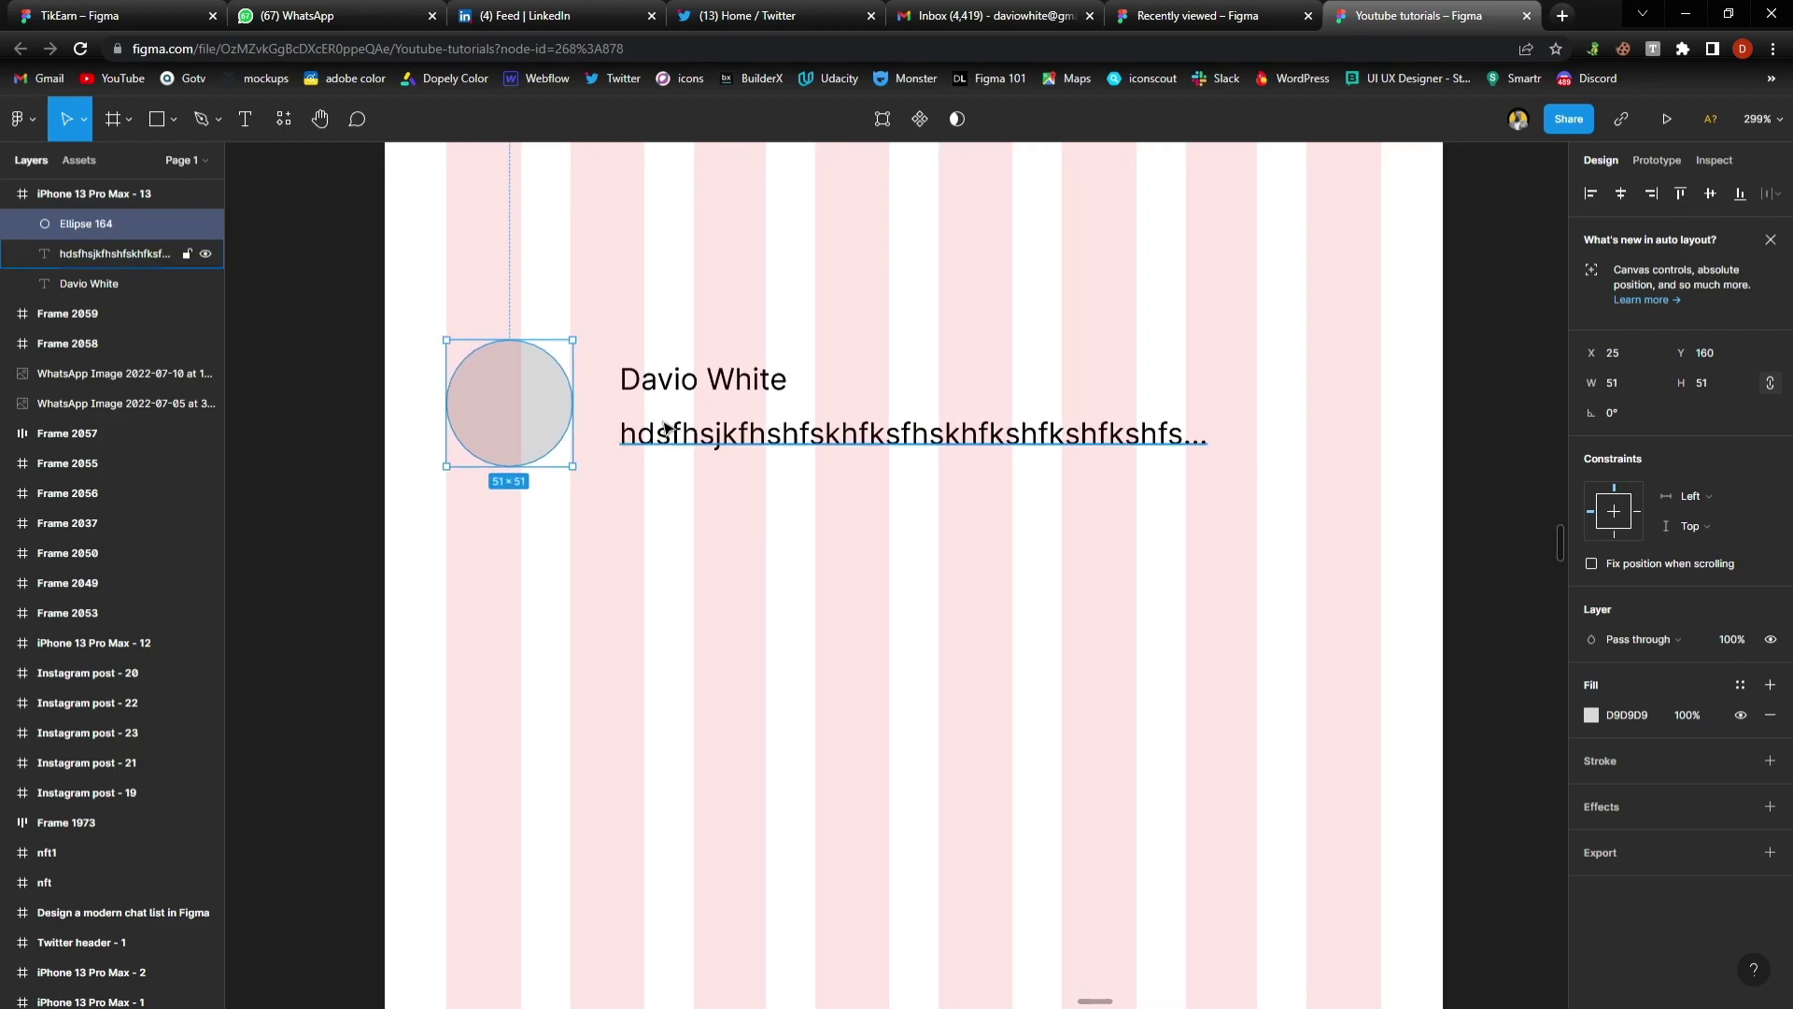
scroll(665, 428, "left", 1)
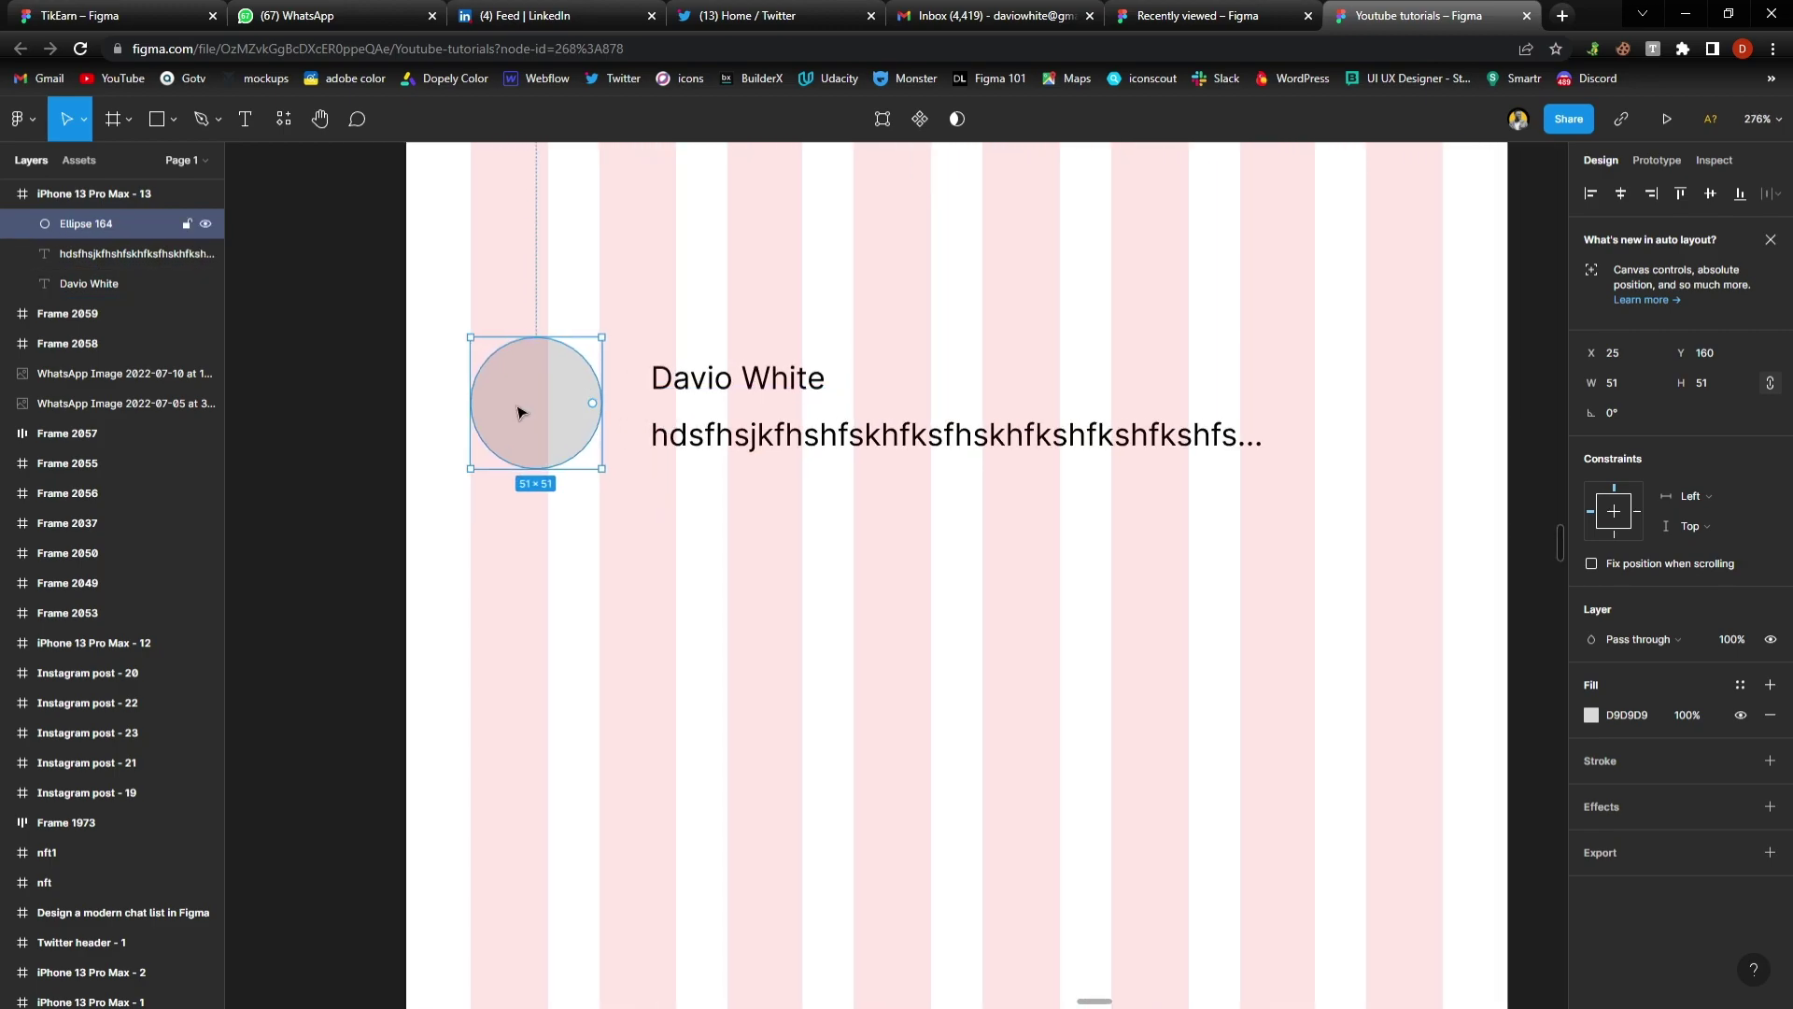
left_click_drag(518, 406, 593, 404)
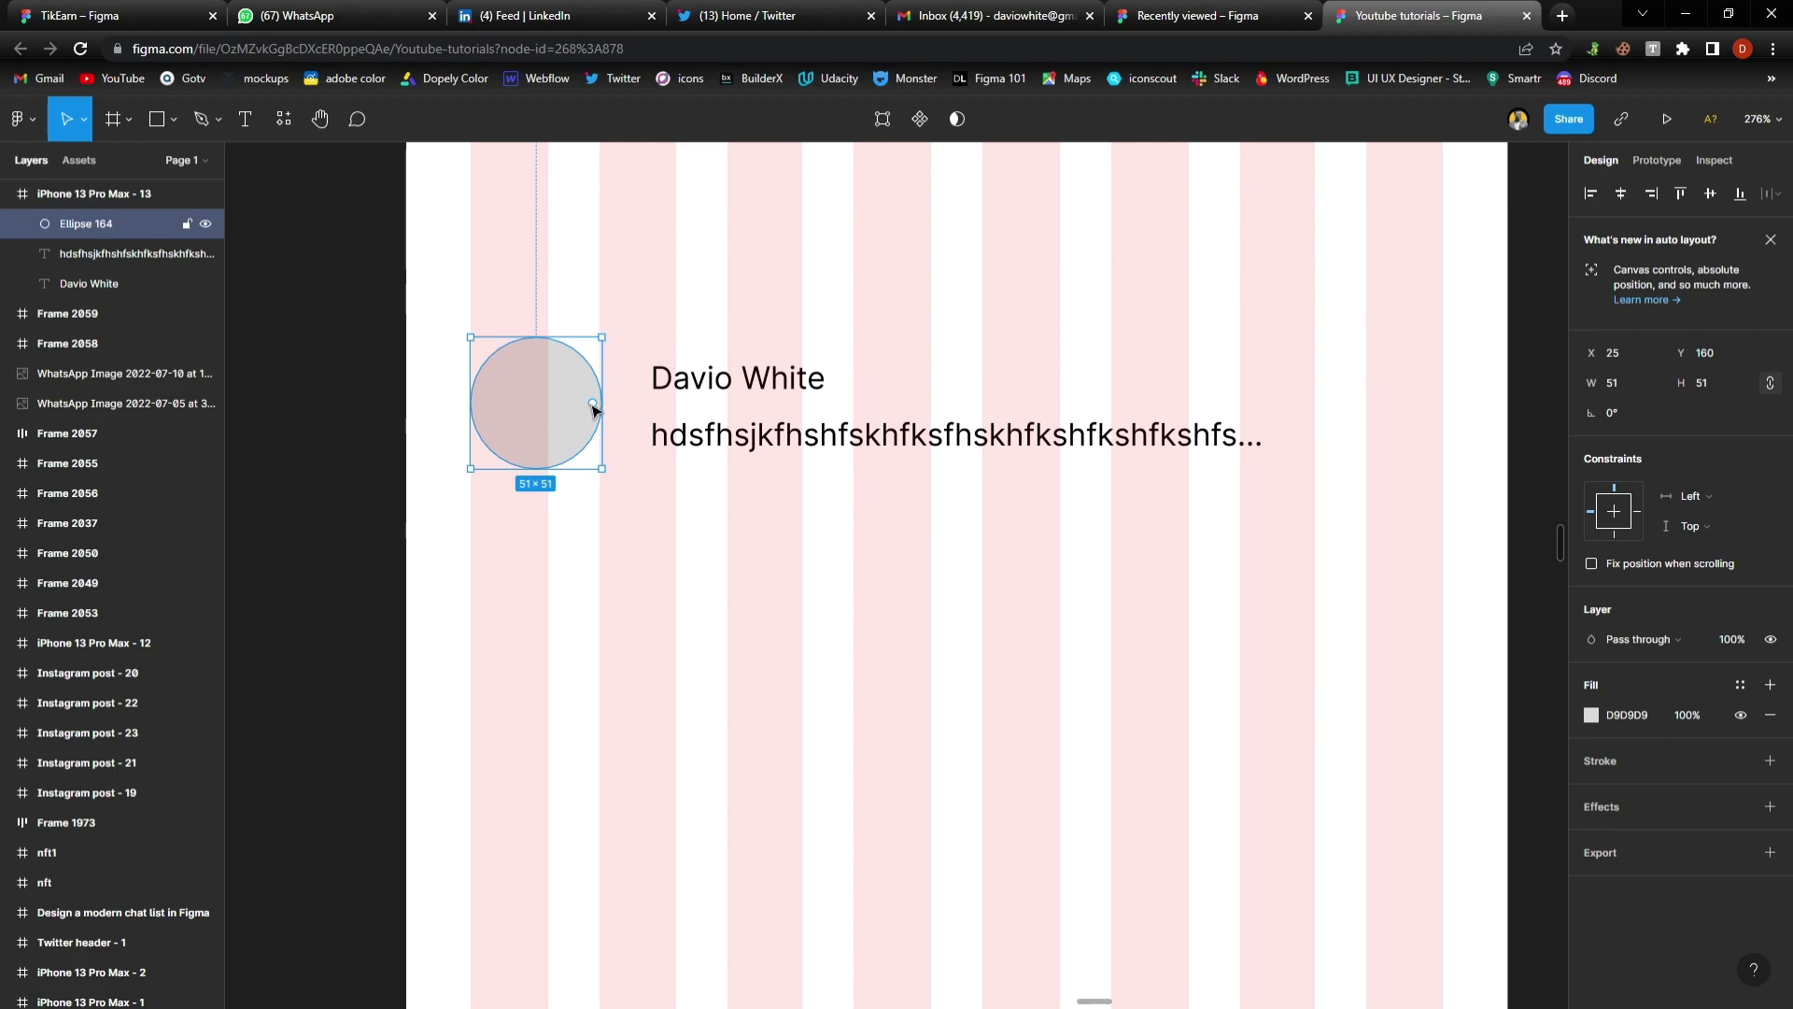
Shift both text lines right and enlarge the avatar circle to 67×67
left_click(639, 413)
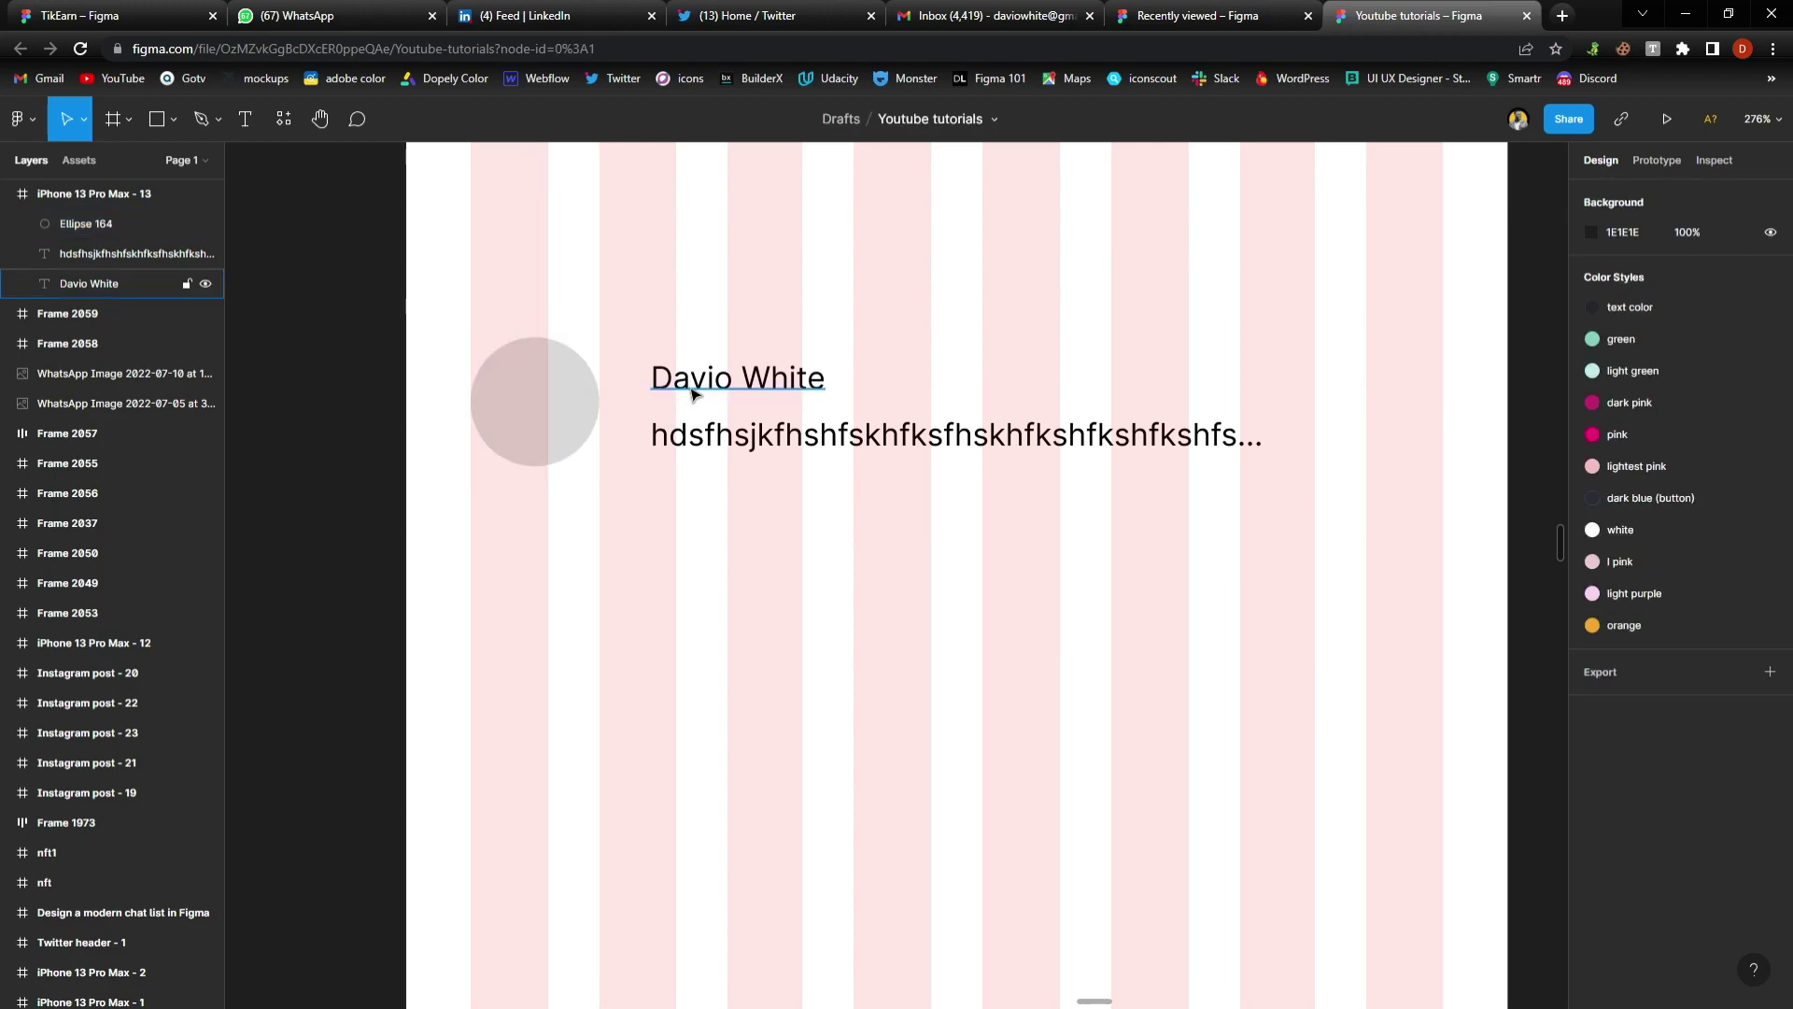
left_click(738, 383)
left_click(687, 446, "shift")
left_click_drag(687, 445, 712, 448)
left_click(586, 414)
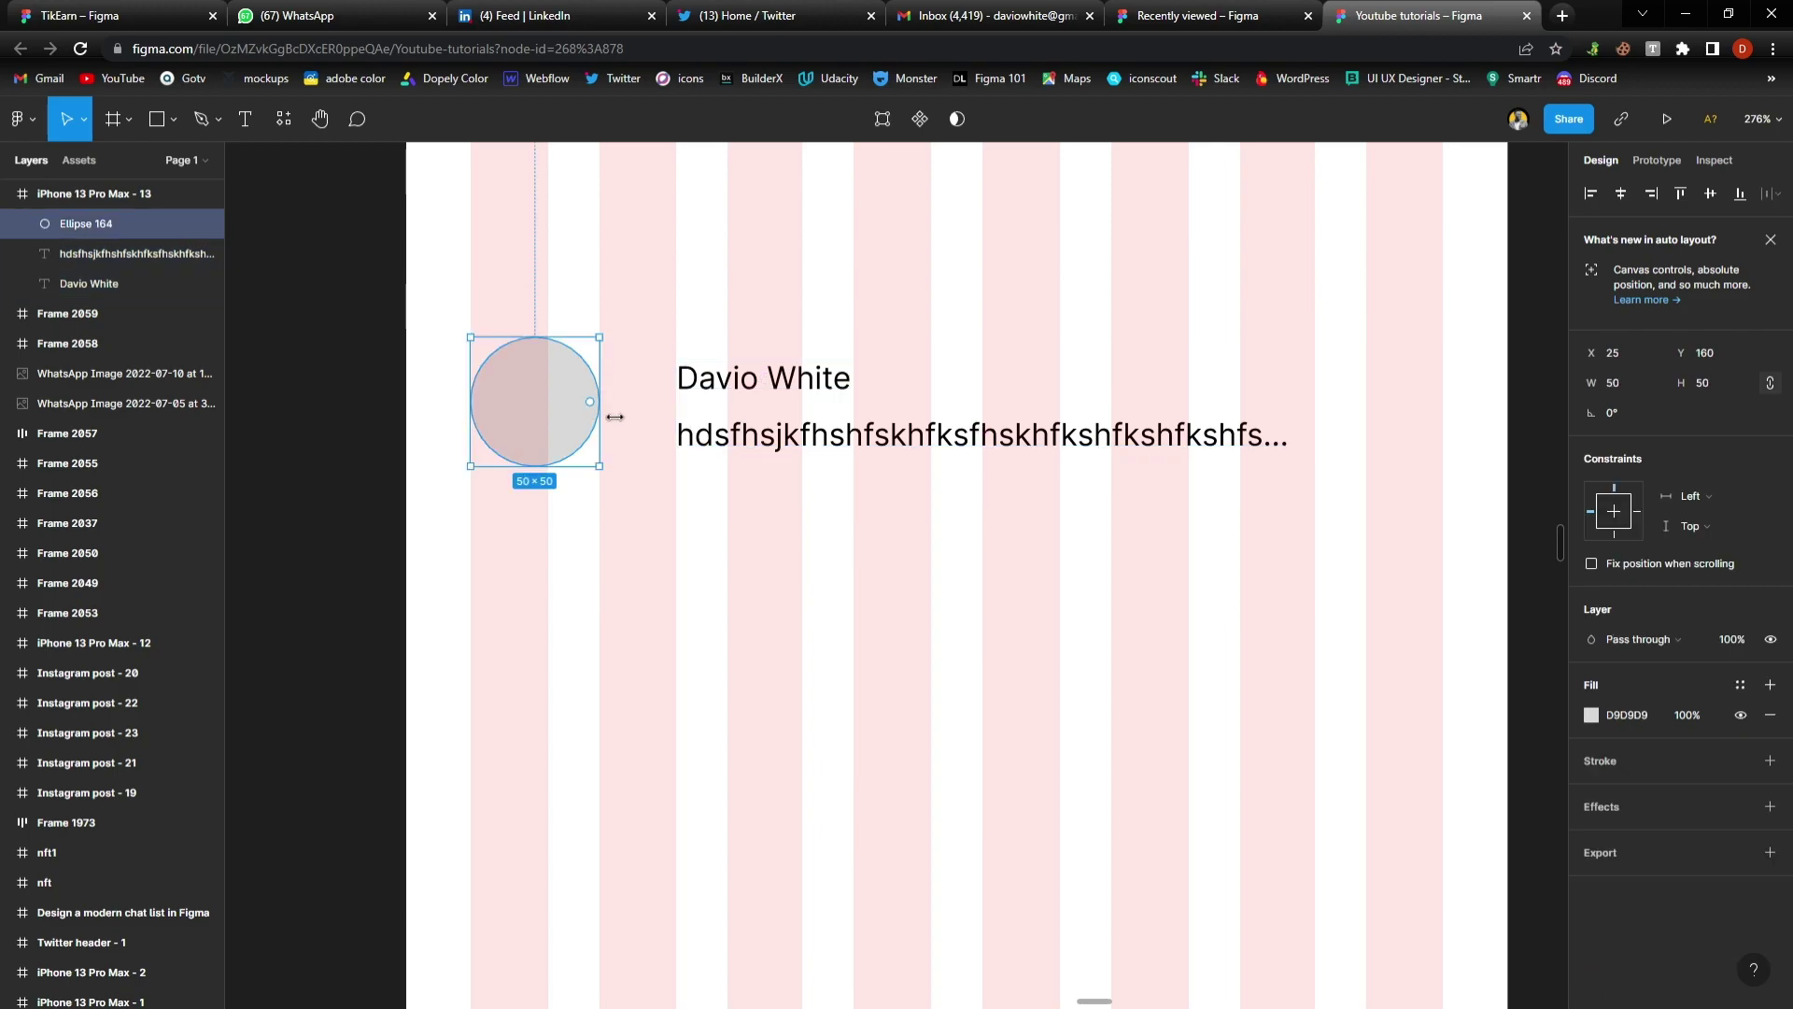
left_click_drag(615, 417, 657, 422)
Make the name text size 18 Semi Bold and move it up slightly
left_click(687, 378)
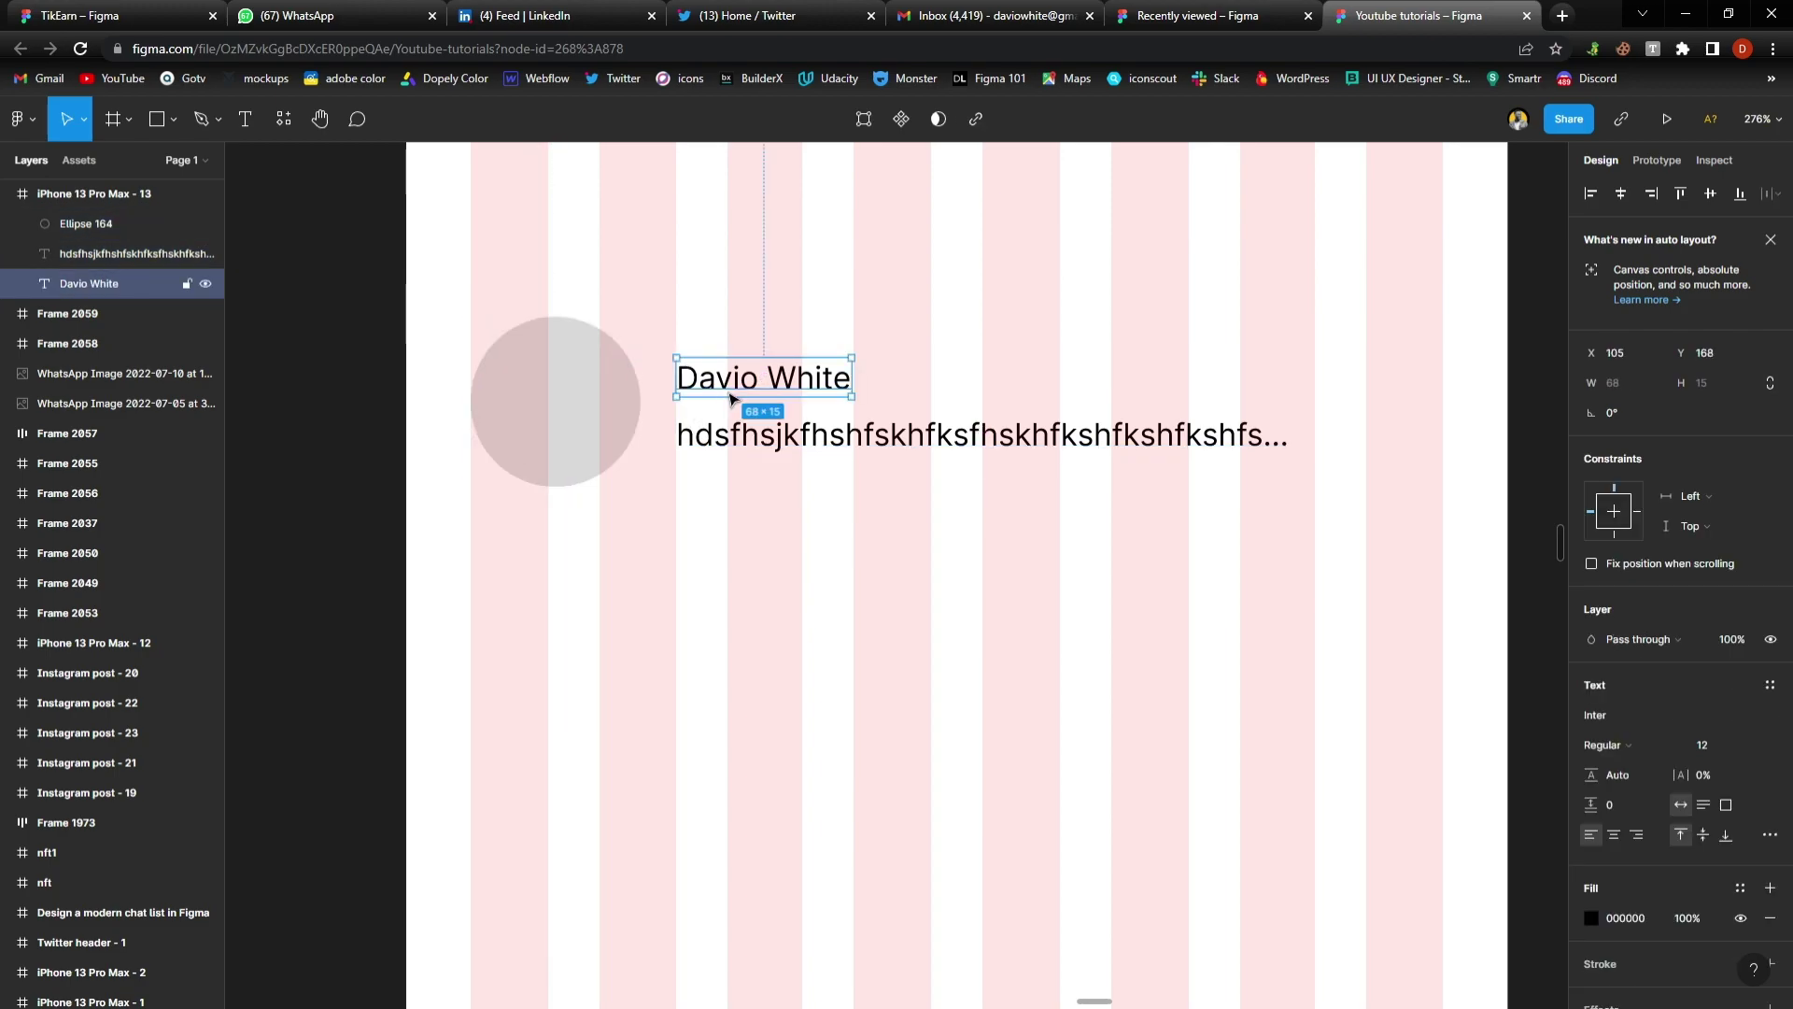
left_click(1711, 744)
type("18")
key("Return")
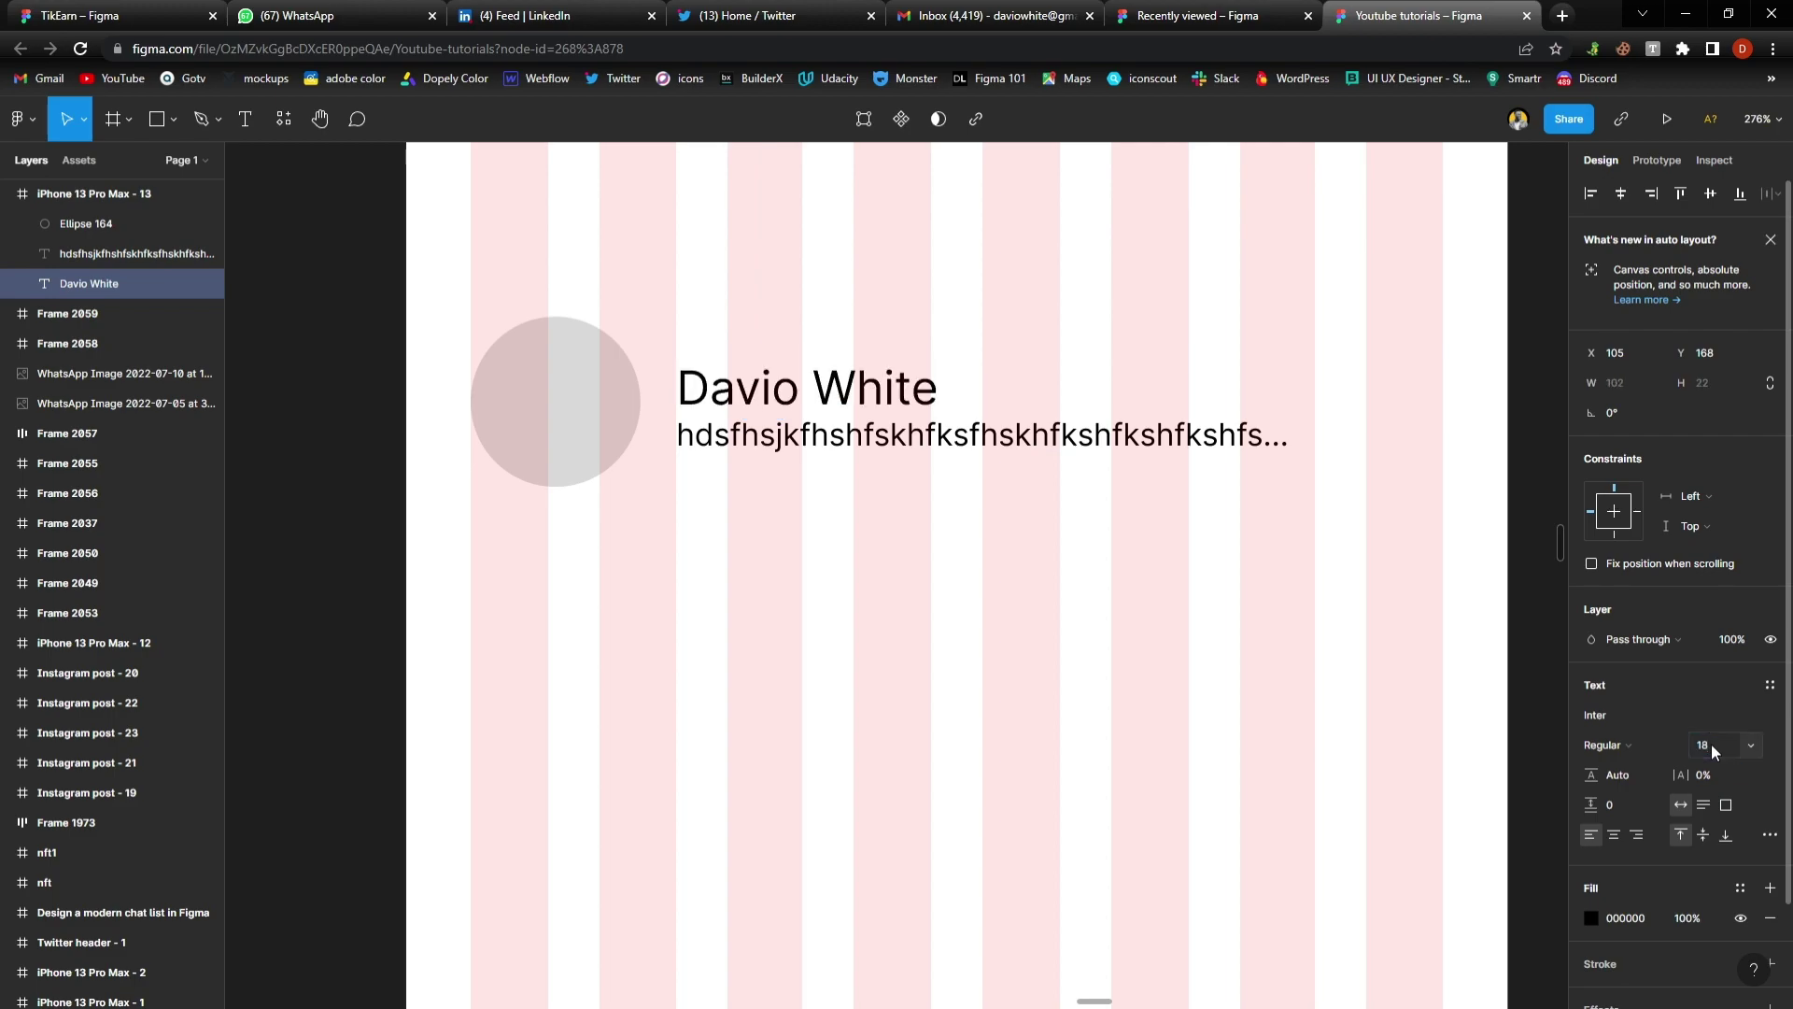
left_click(1639, 744)
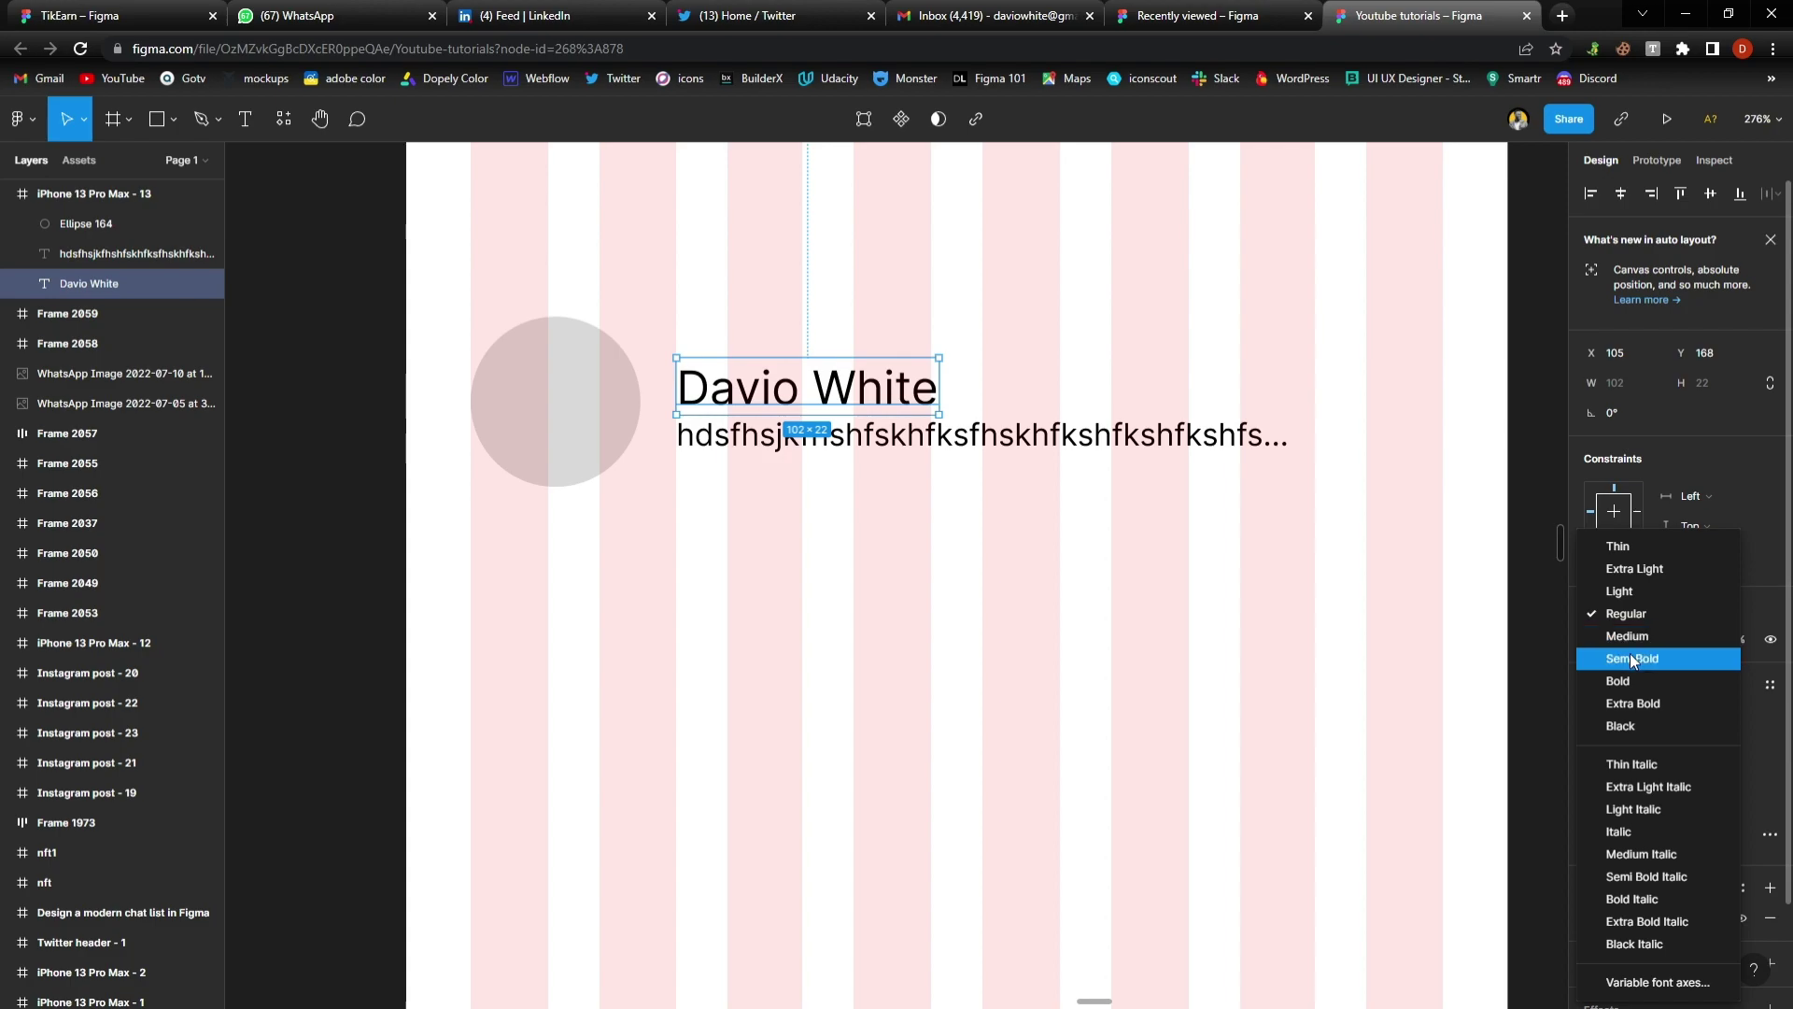
left_click(1632, 659)
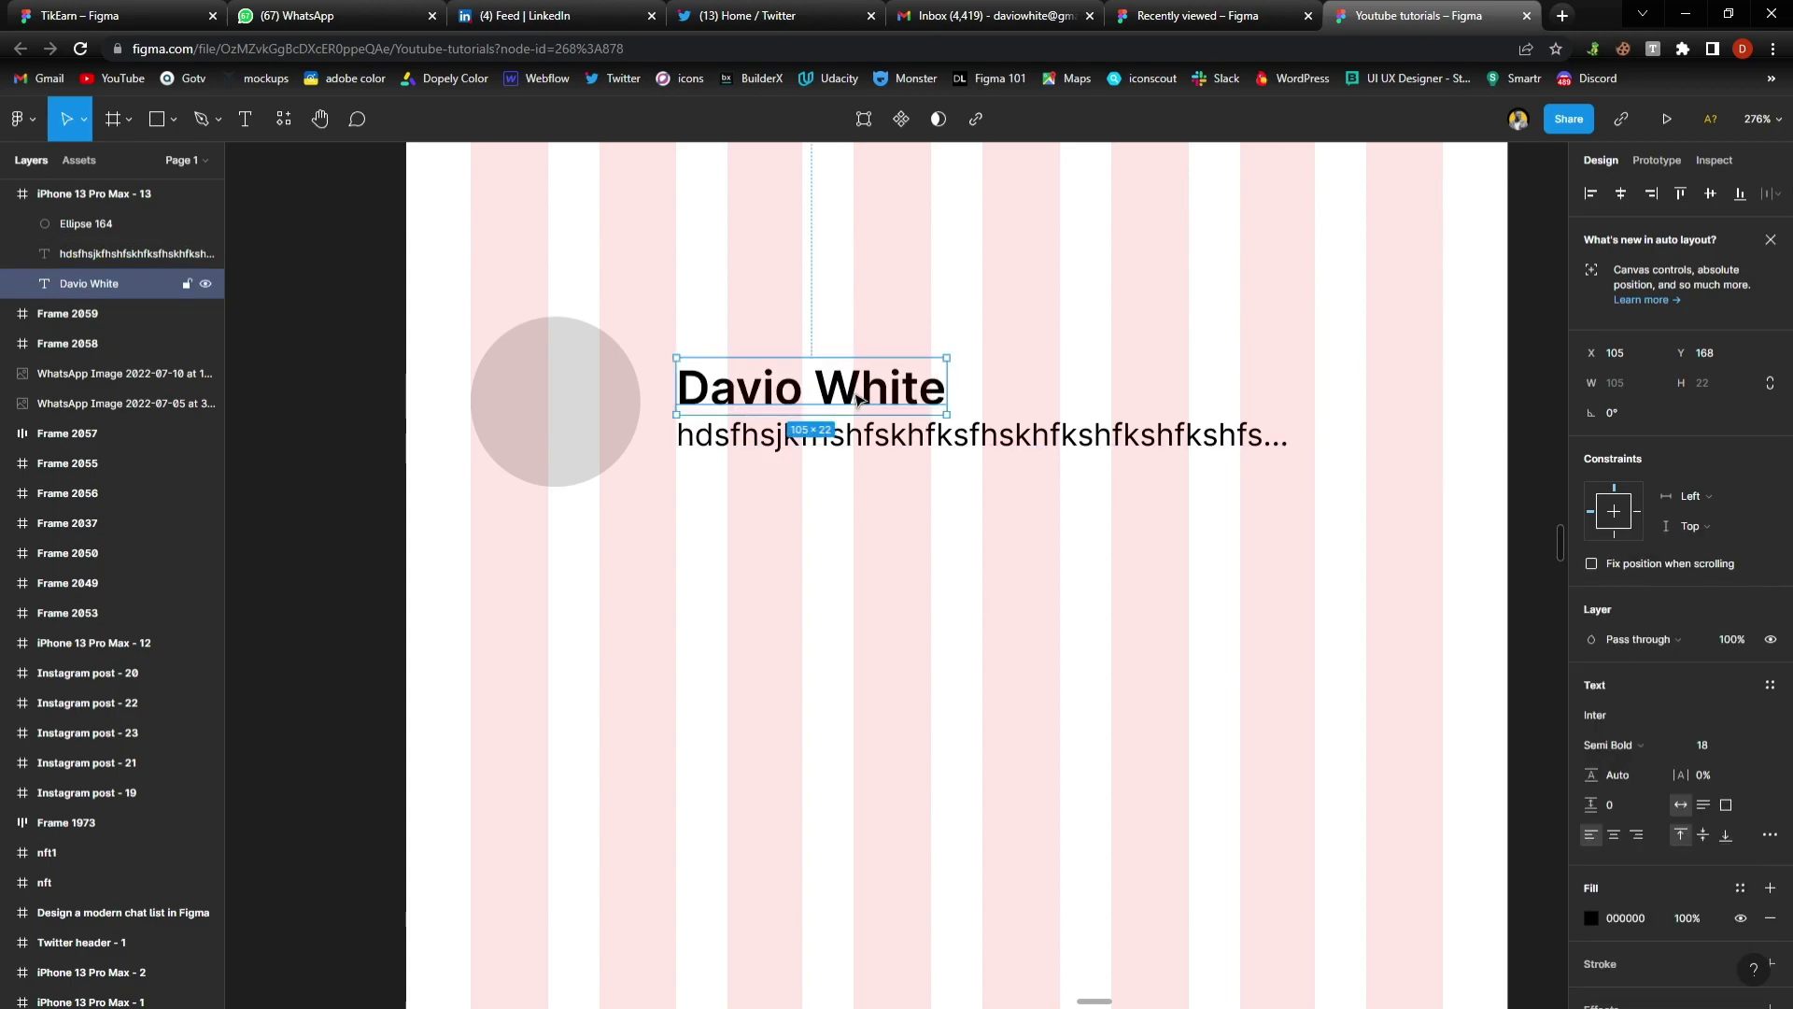
left_click_drag(863, 403, 773, 367)
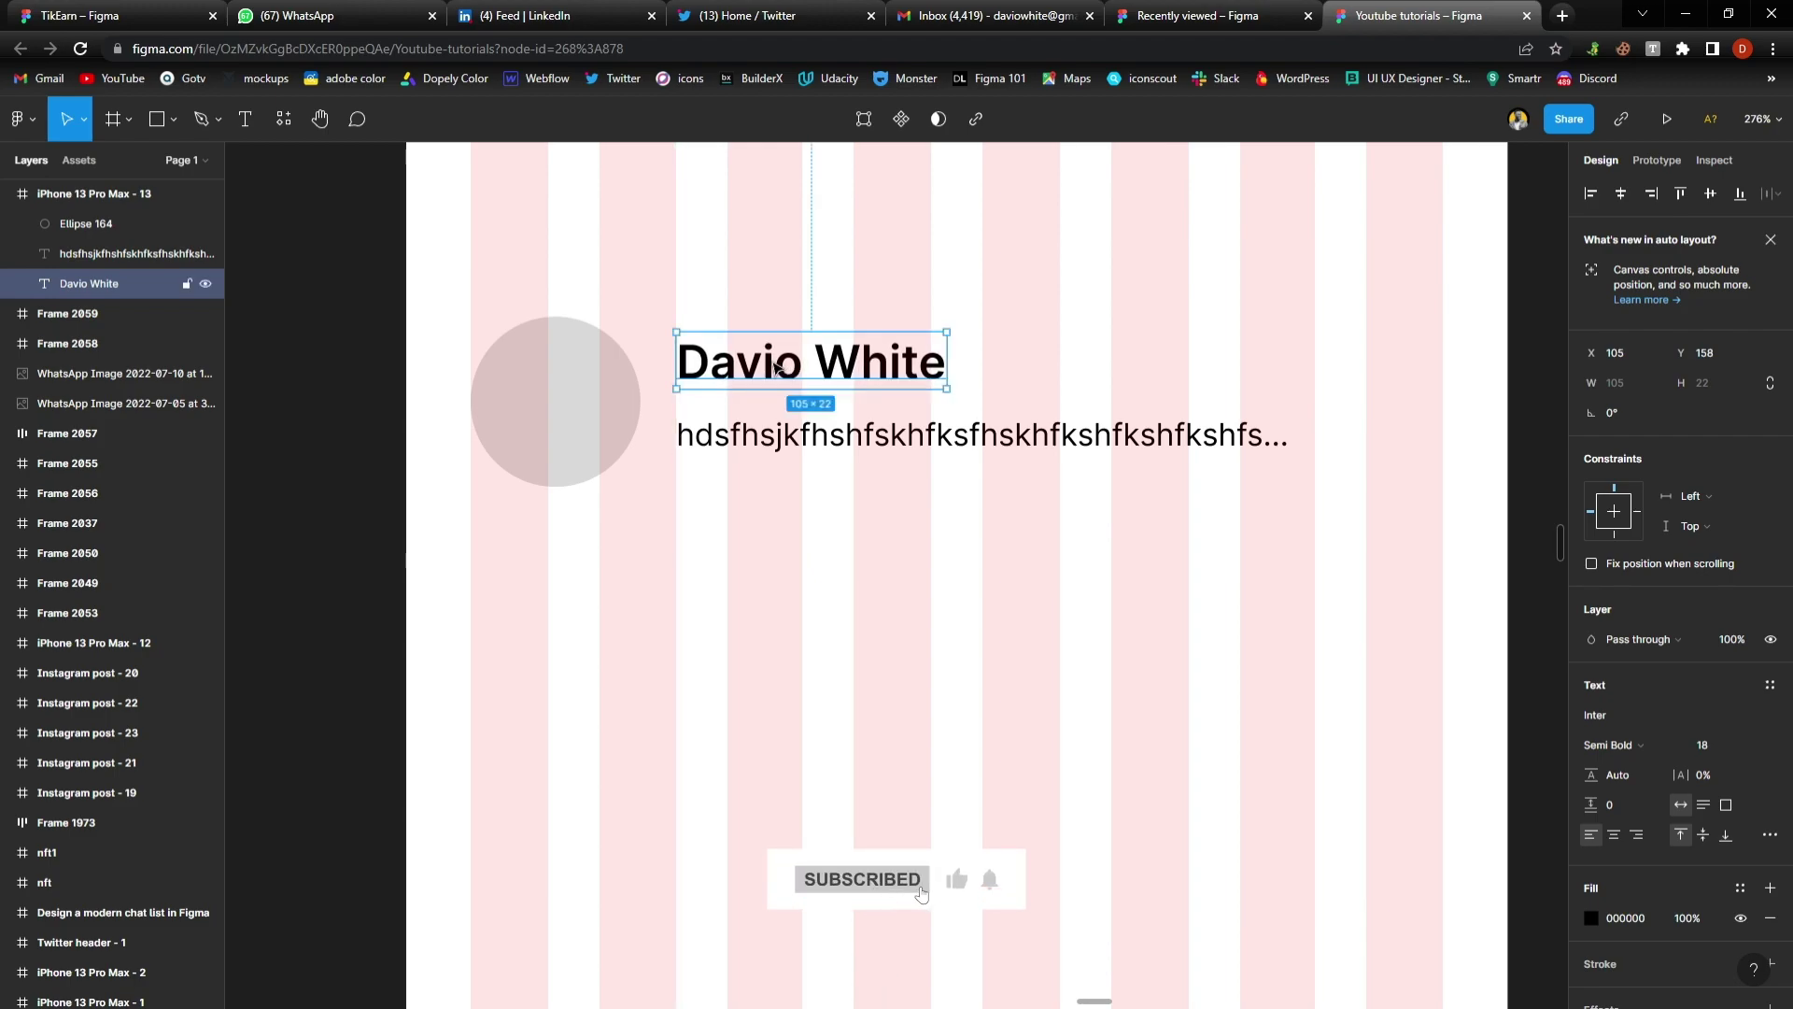
Set the message text to size 14 and reposition both lines beside the circle
left_click(678, 439)
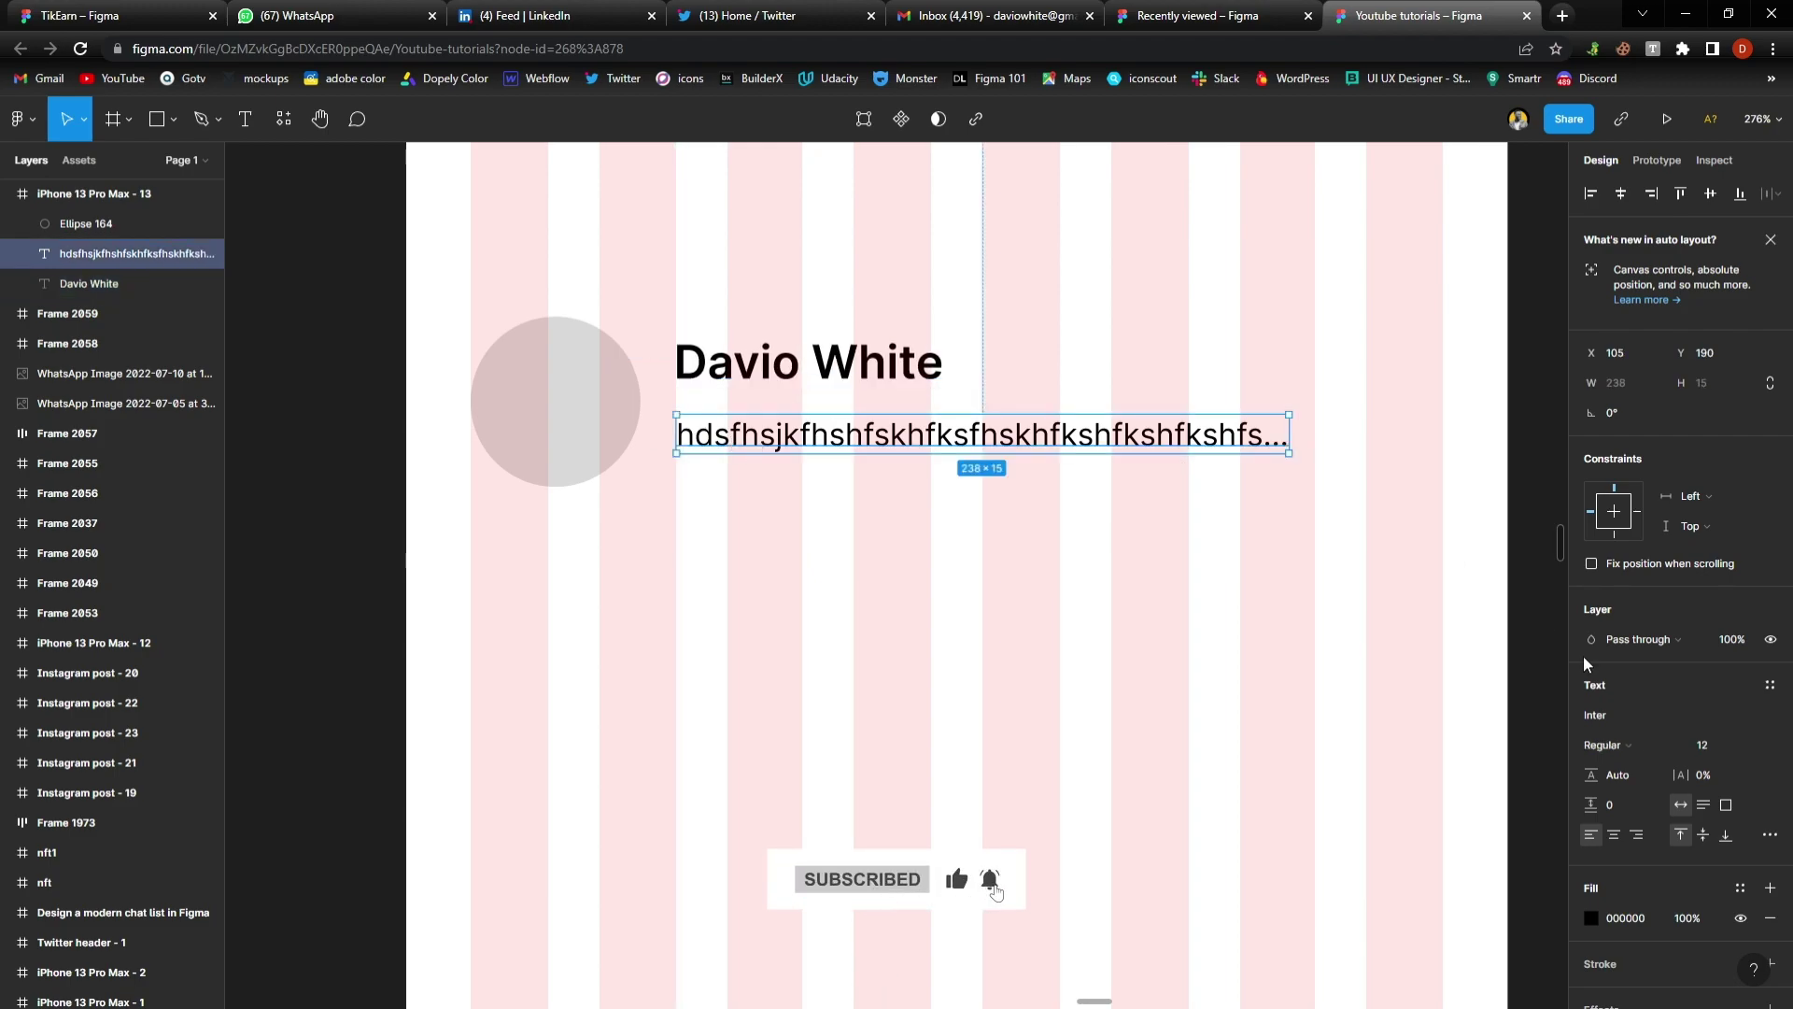
left_click(1734, 745)
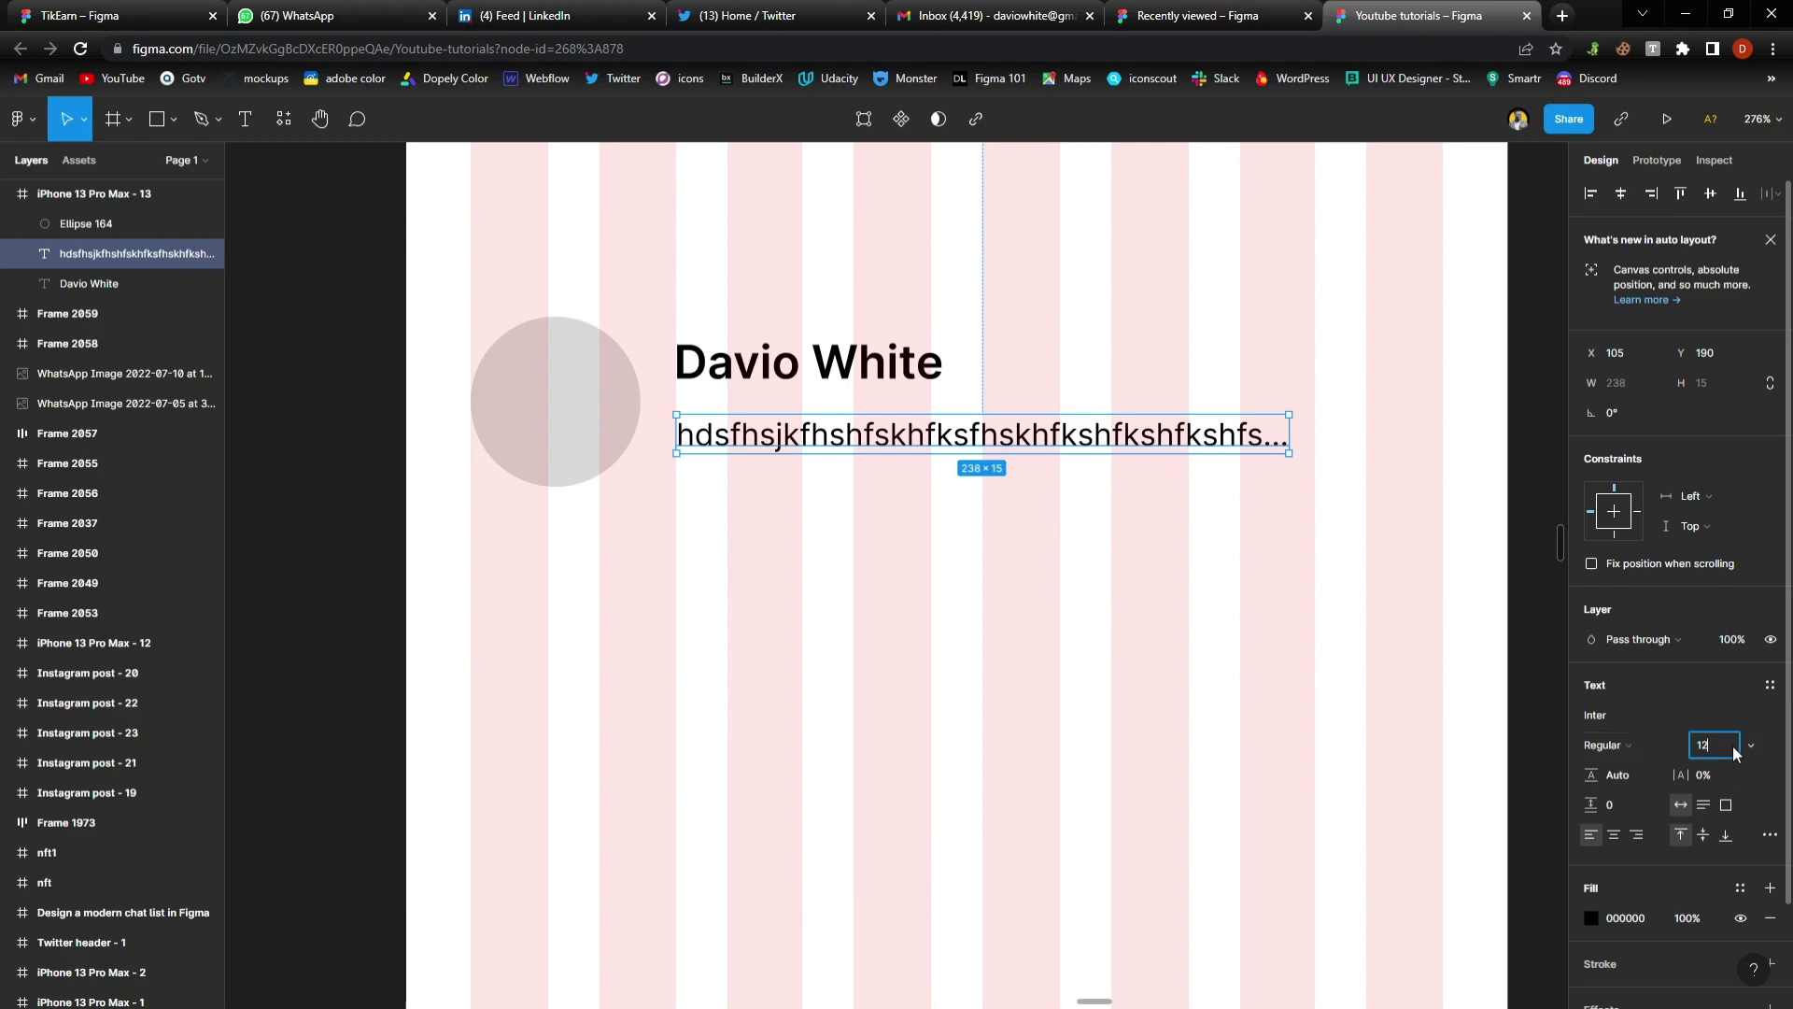
type("14")
key("Return")
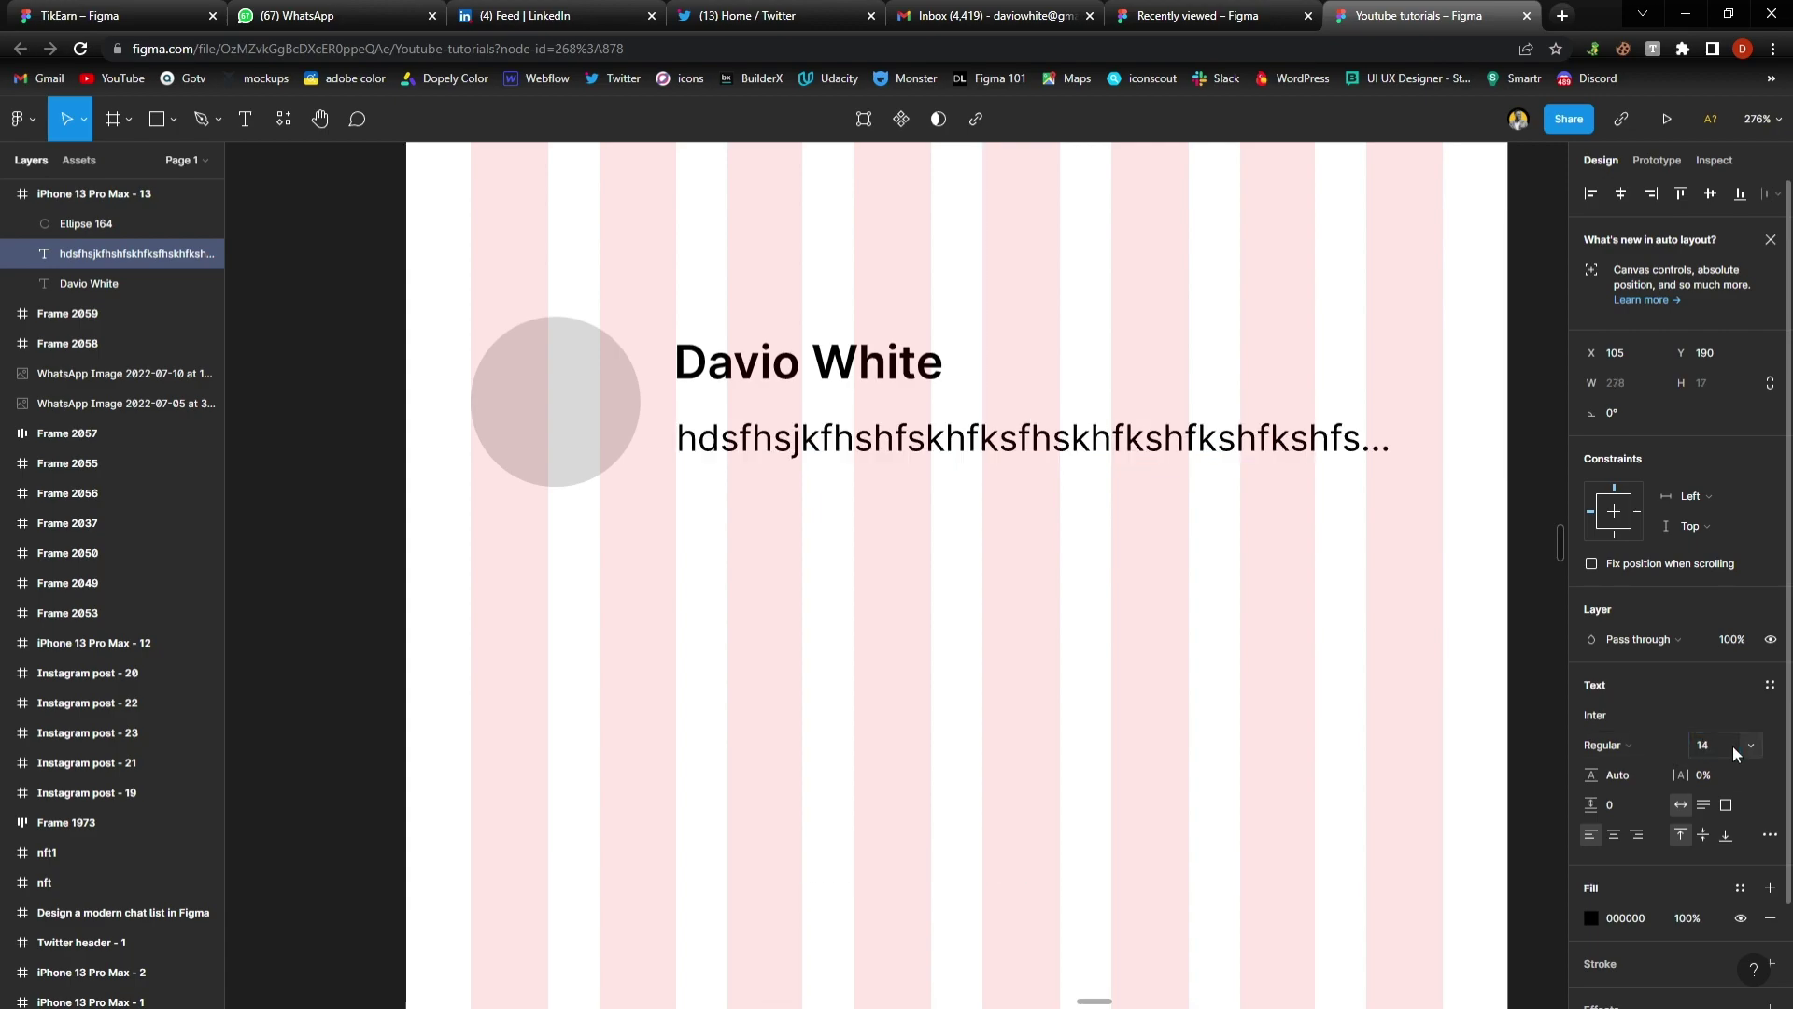
left_click(1176, 549)
left_click(831, 447)
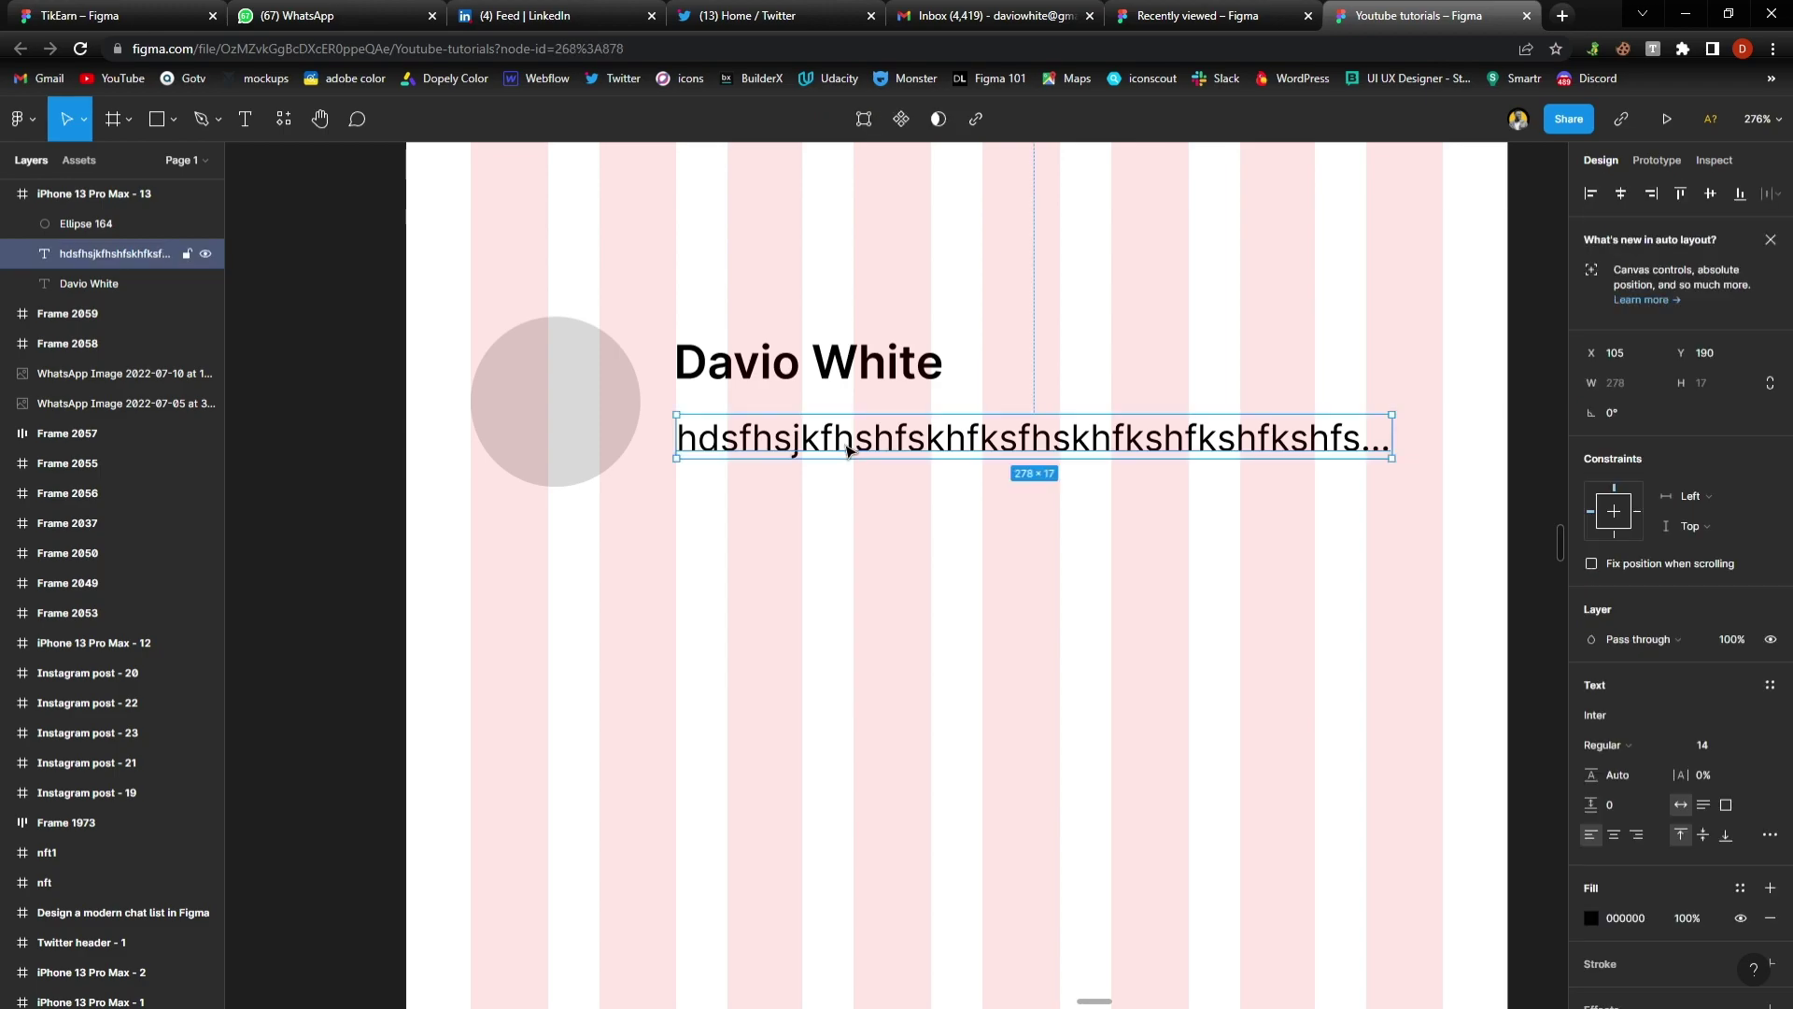
left_click_drag(832, 441, 830, 436)
left_click(840, 363, "shift")
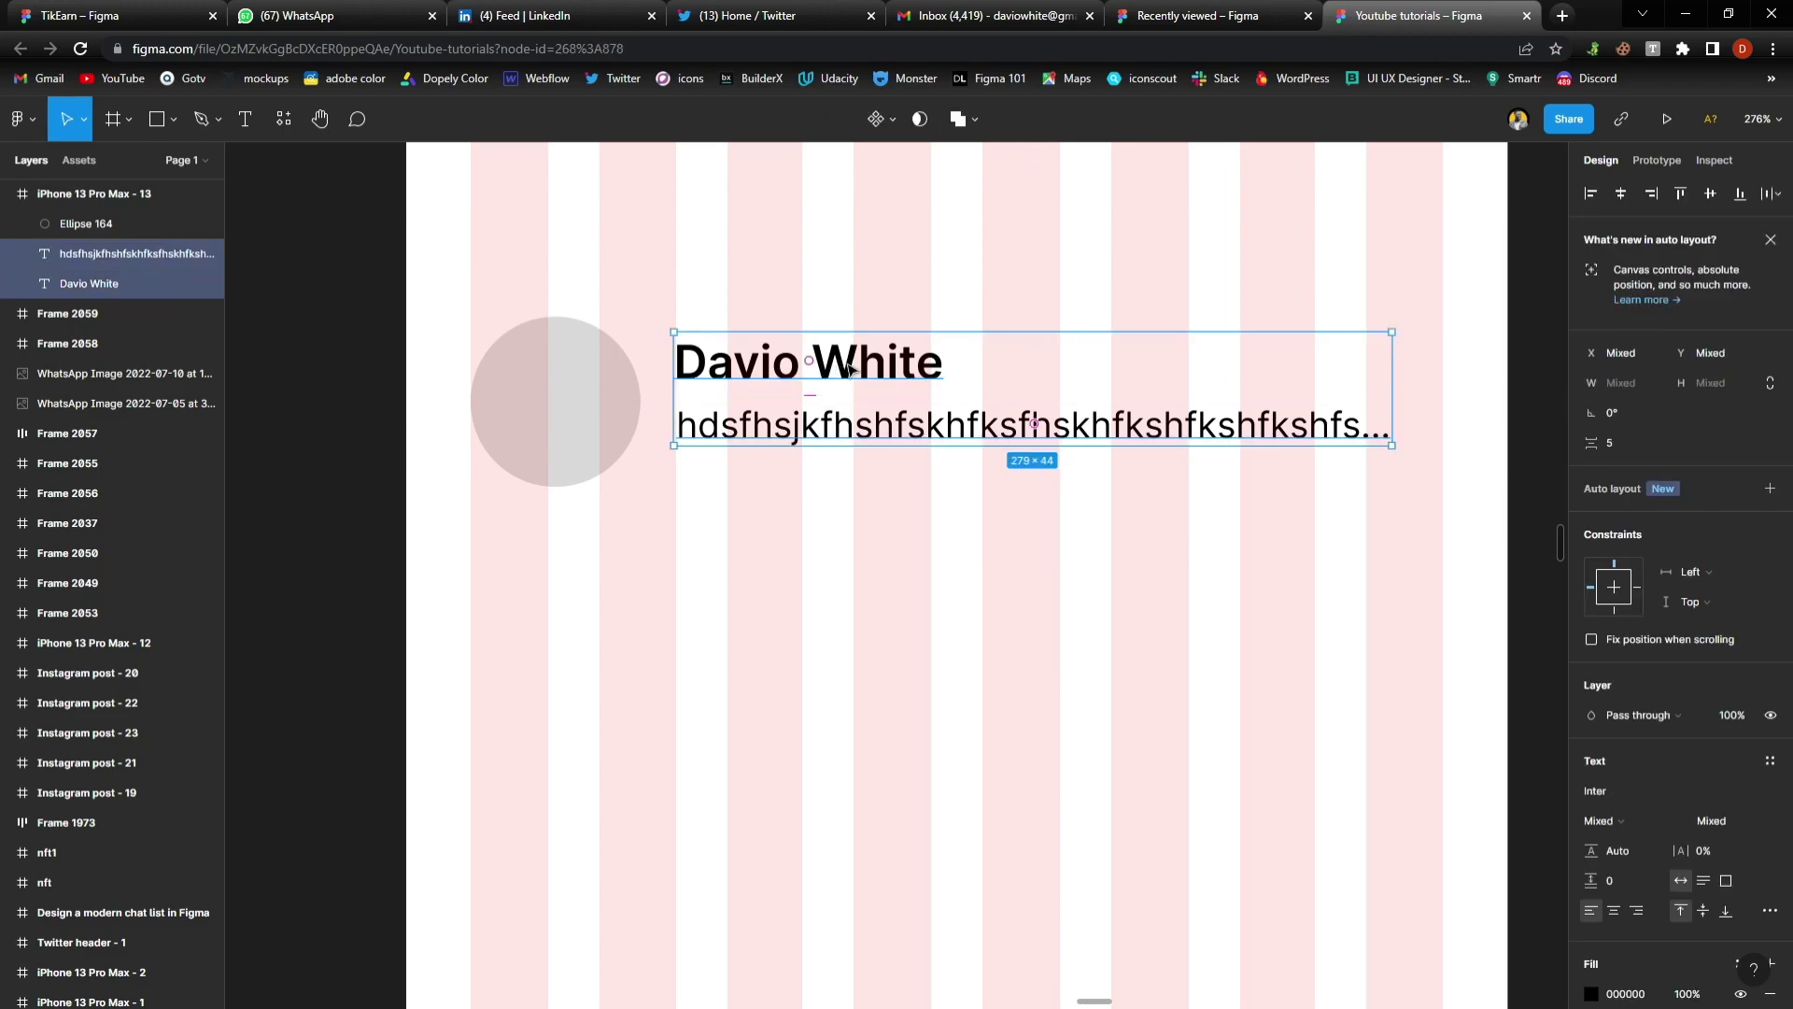
left_click_drag(854, 371, 860, 391)
left_click(809, 552)
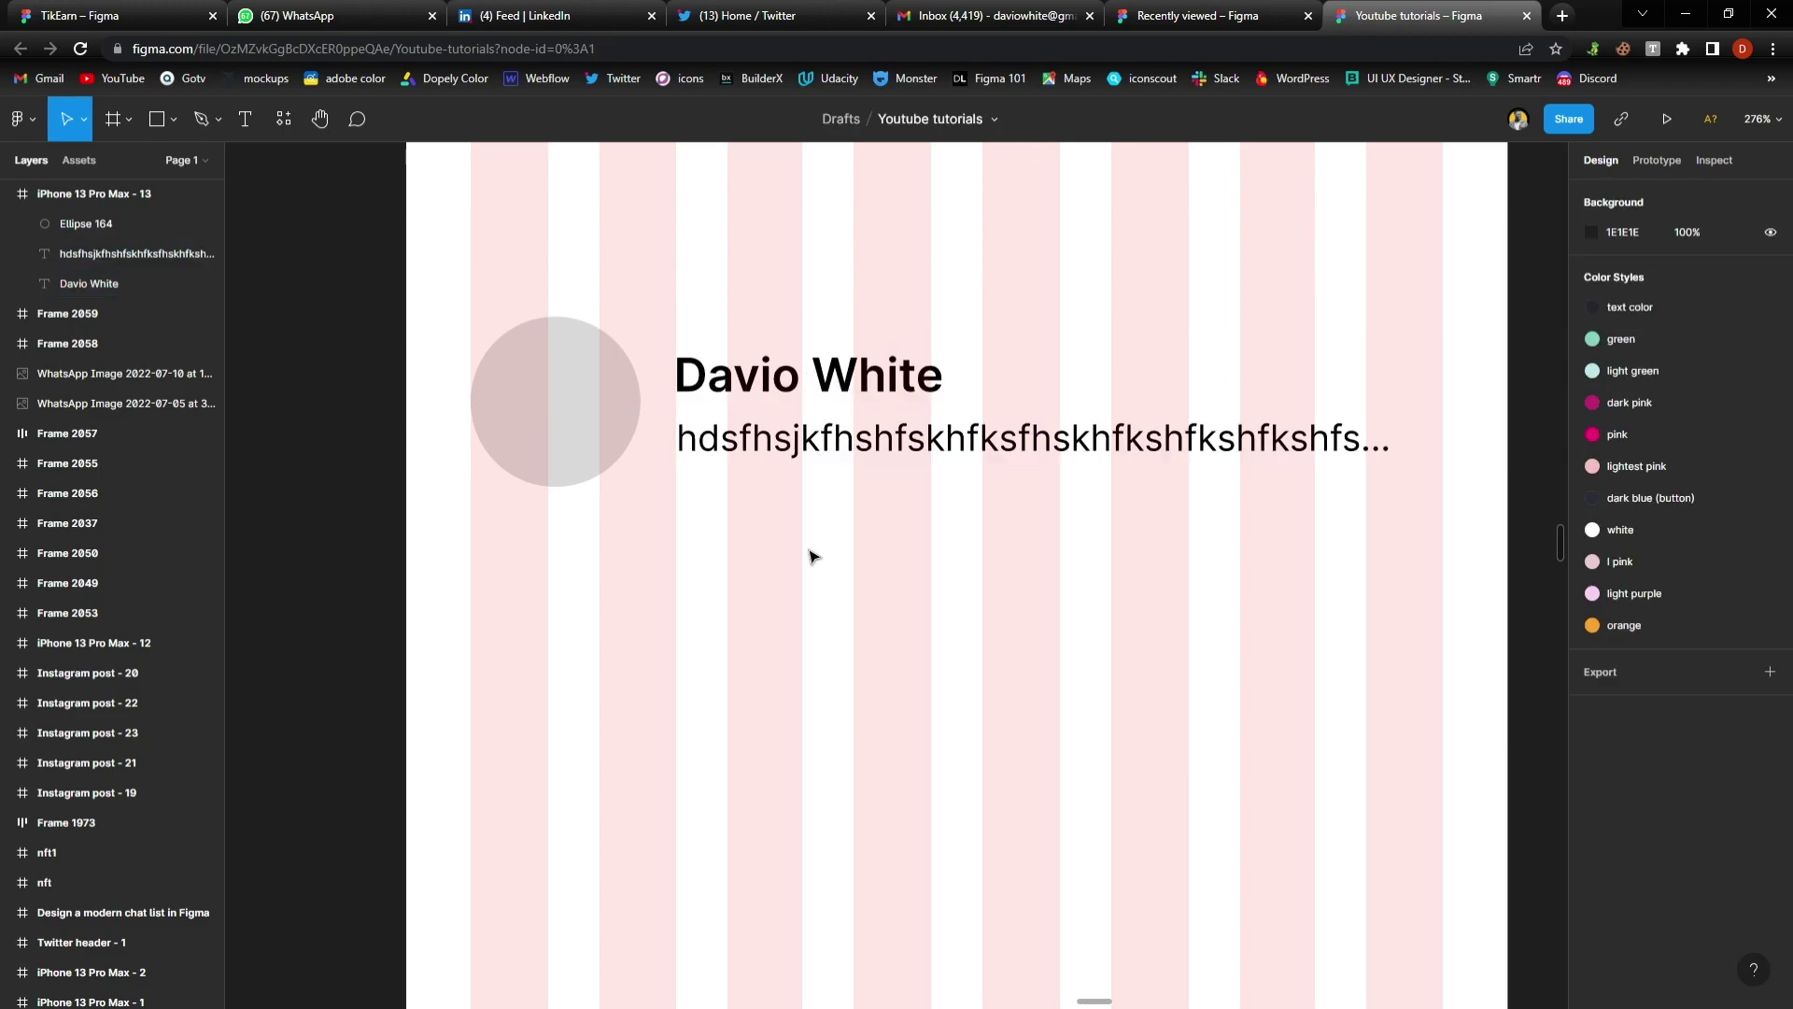
Fill the avatar circle with a portrait photo from the Unsplash plugin
scroll(811, 555, "down", 2)
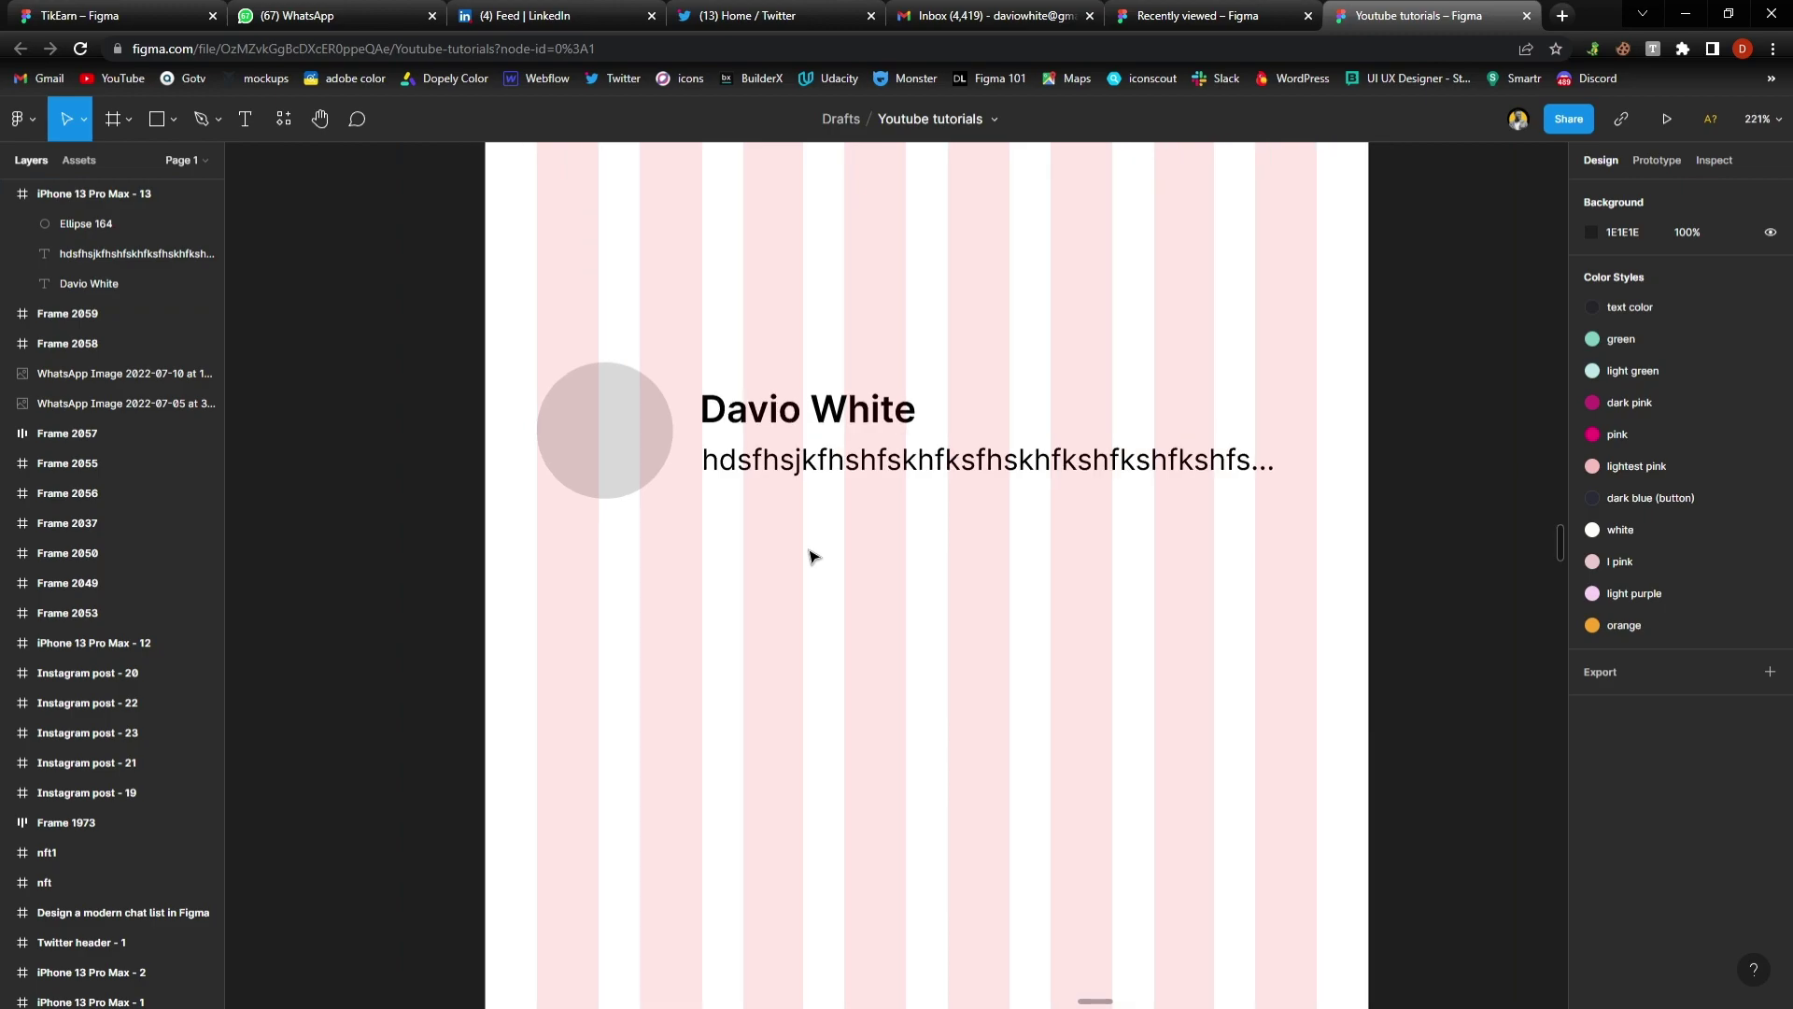
scroll(812, 557, "down", 1)
scroll(733, 551, "up", 1)
scroll(733, 549, "up", 2)
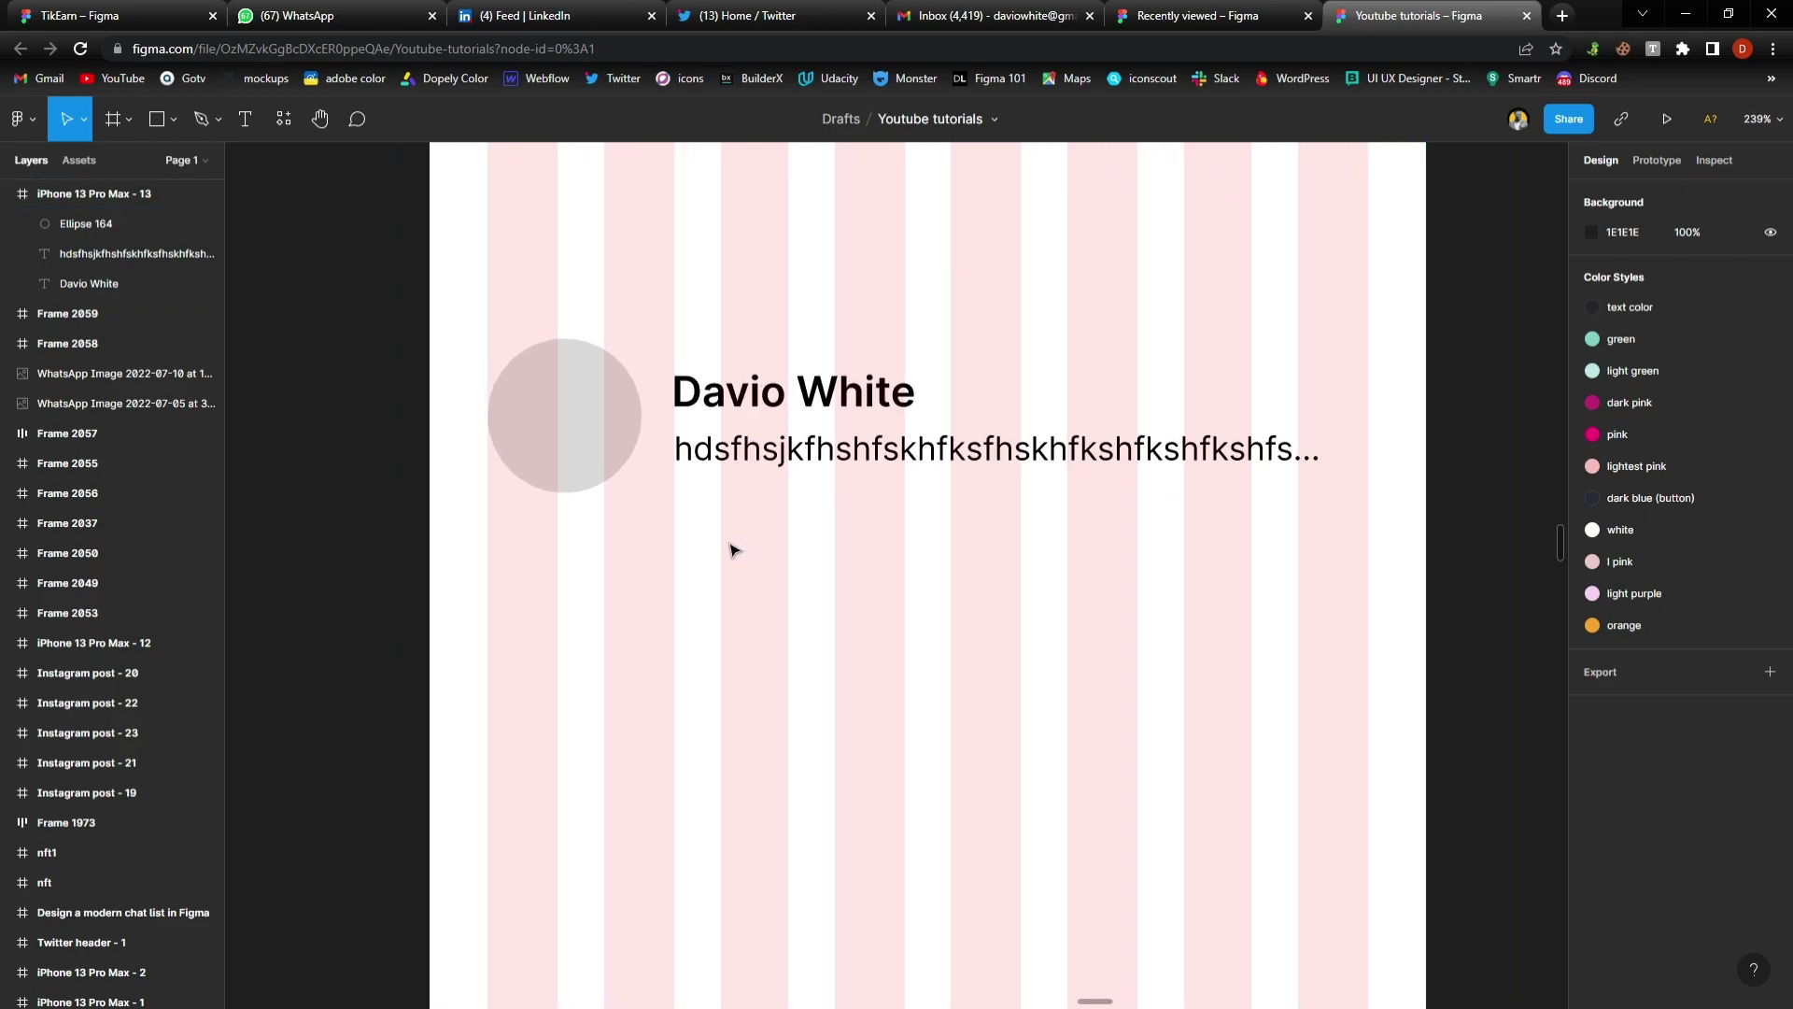
left_click(592, 404)
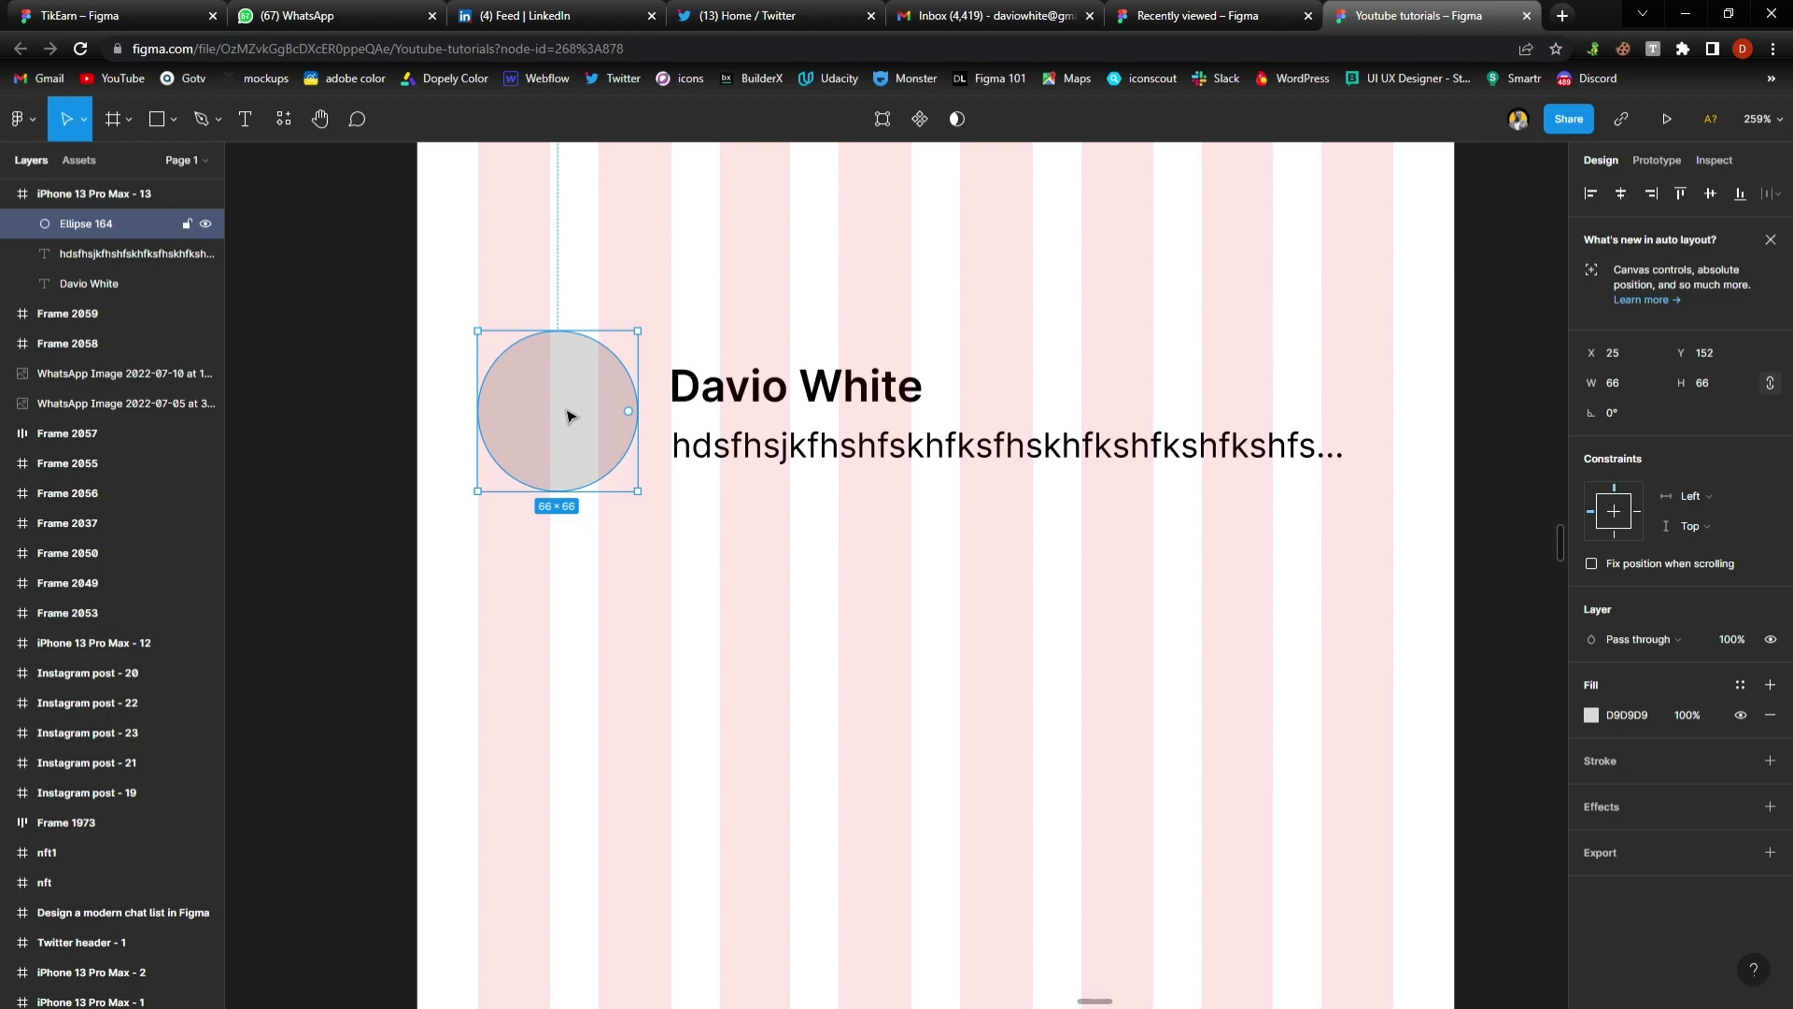
left_click(34, 119)
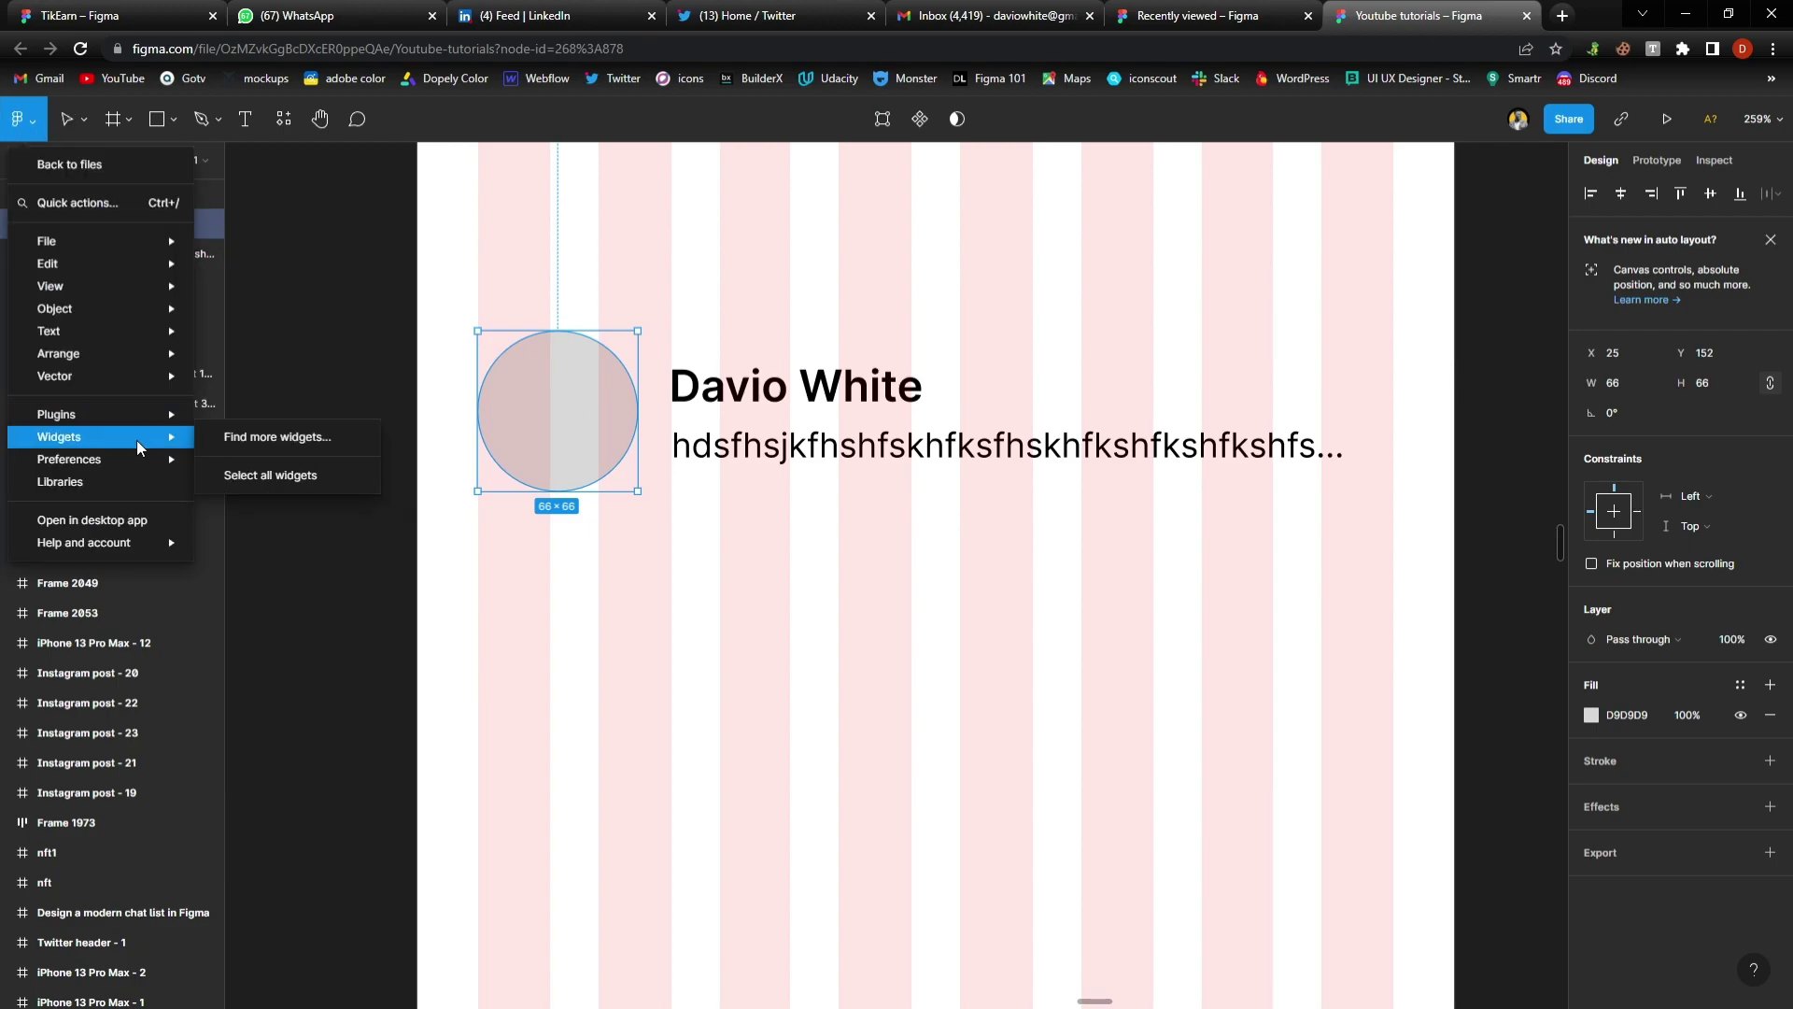
mouse_move(157, 418)
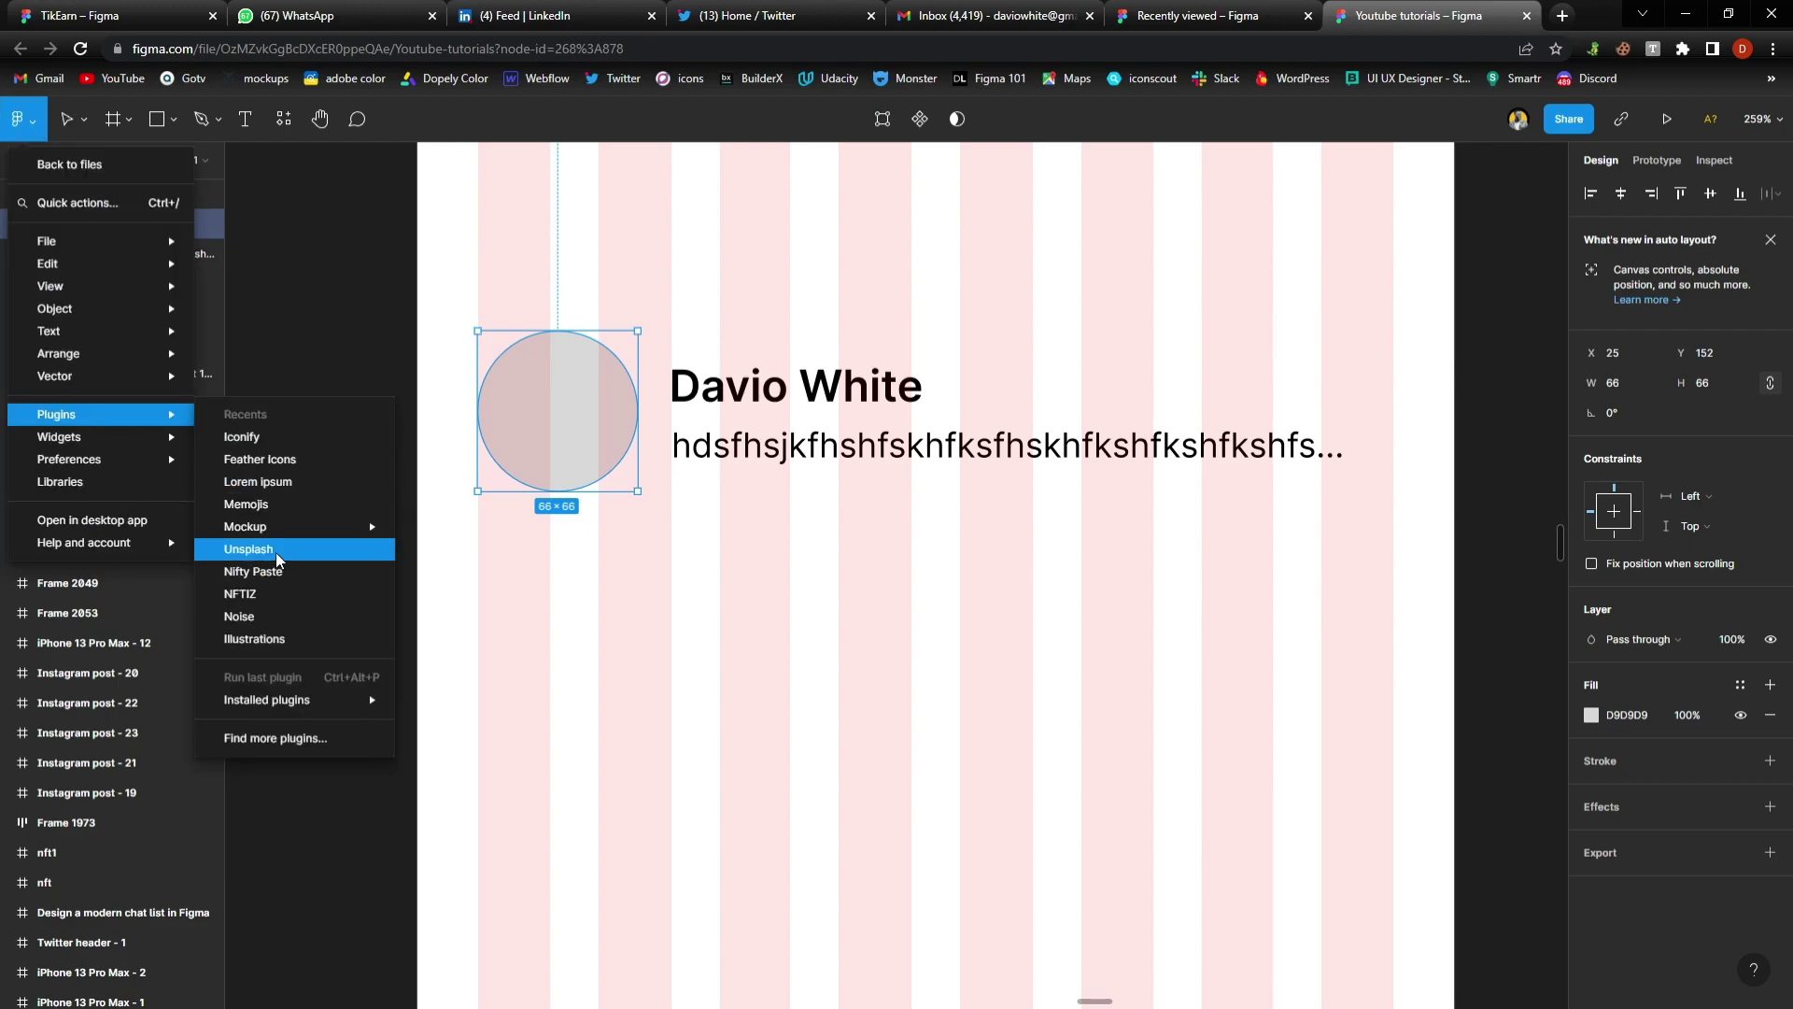
left_click(249, 549)
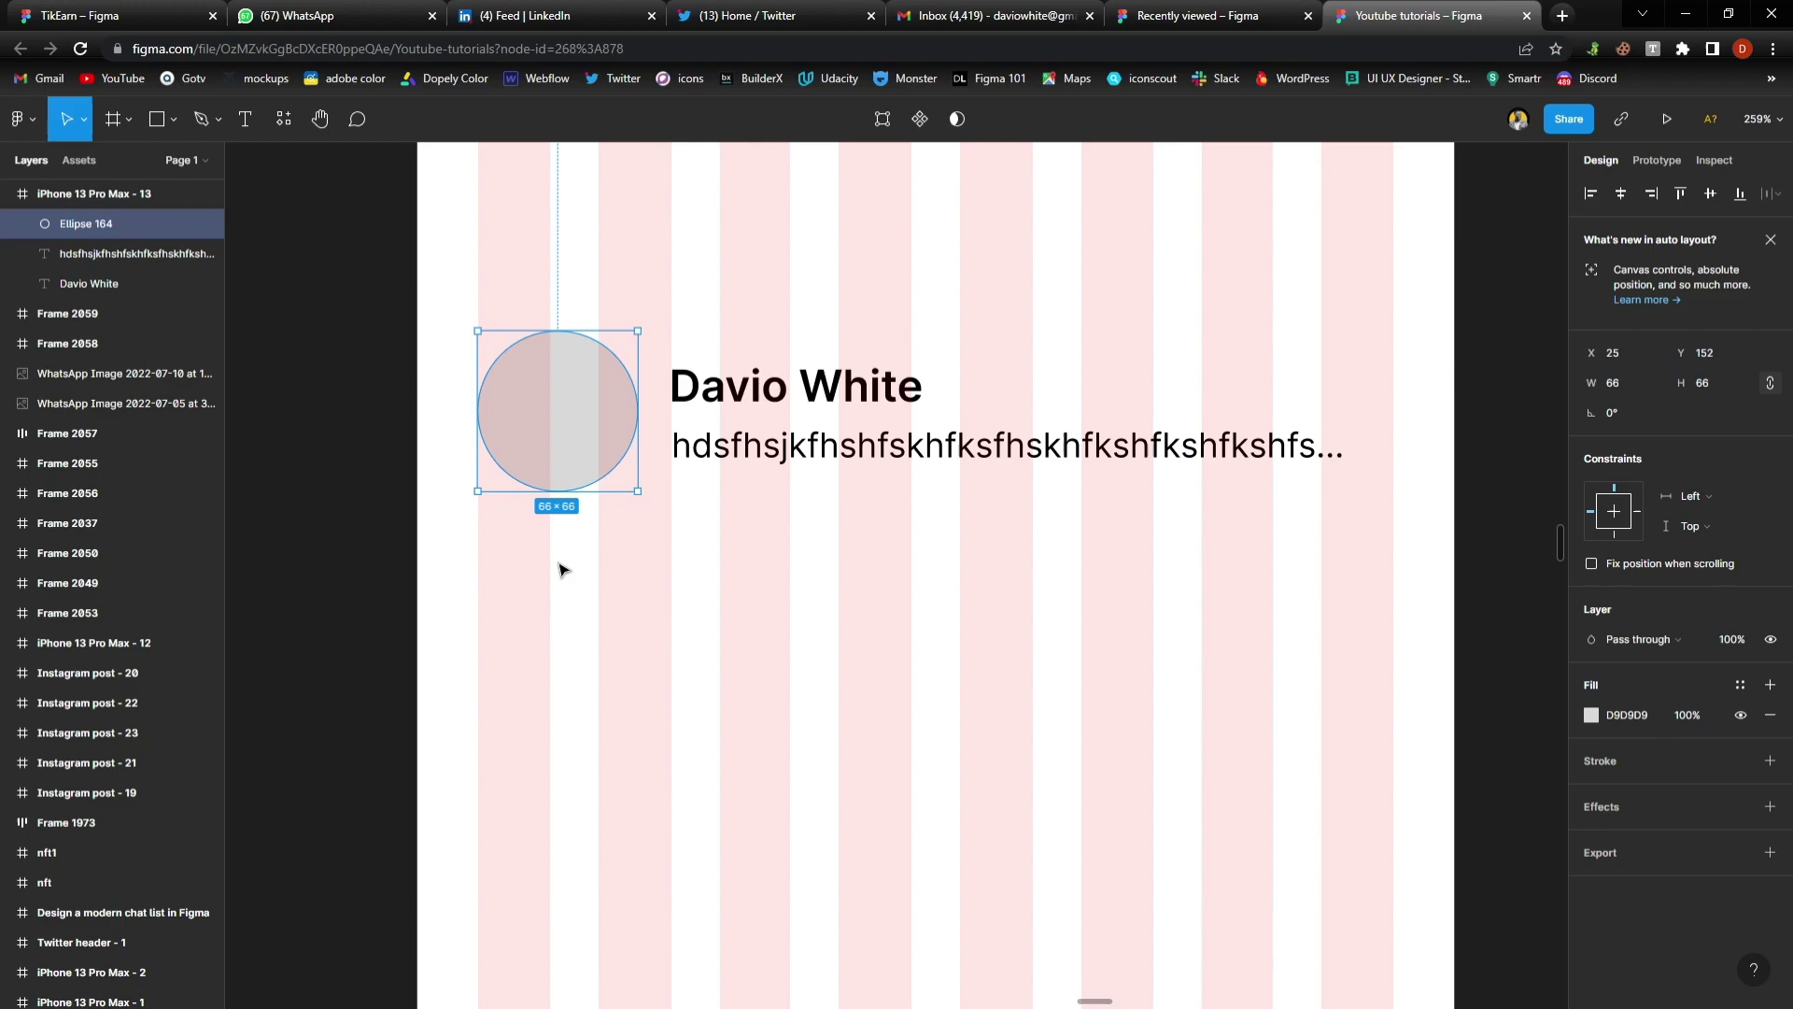
left_click(122, 470)
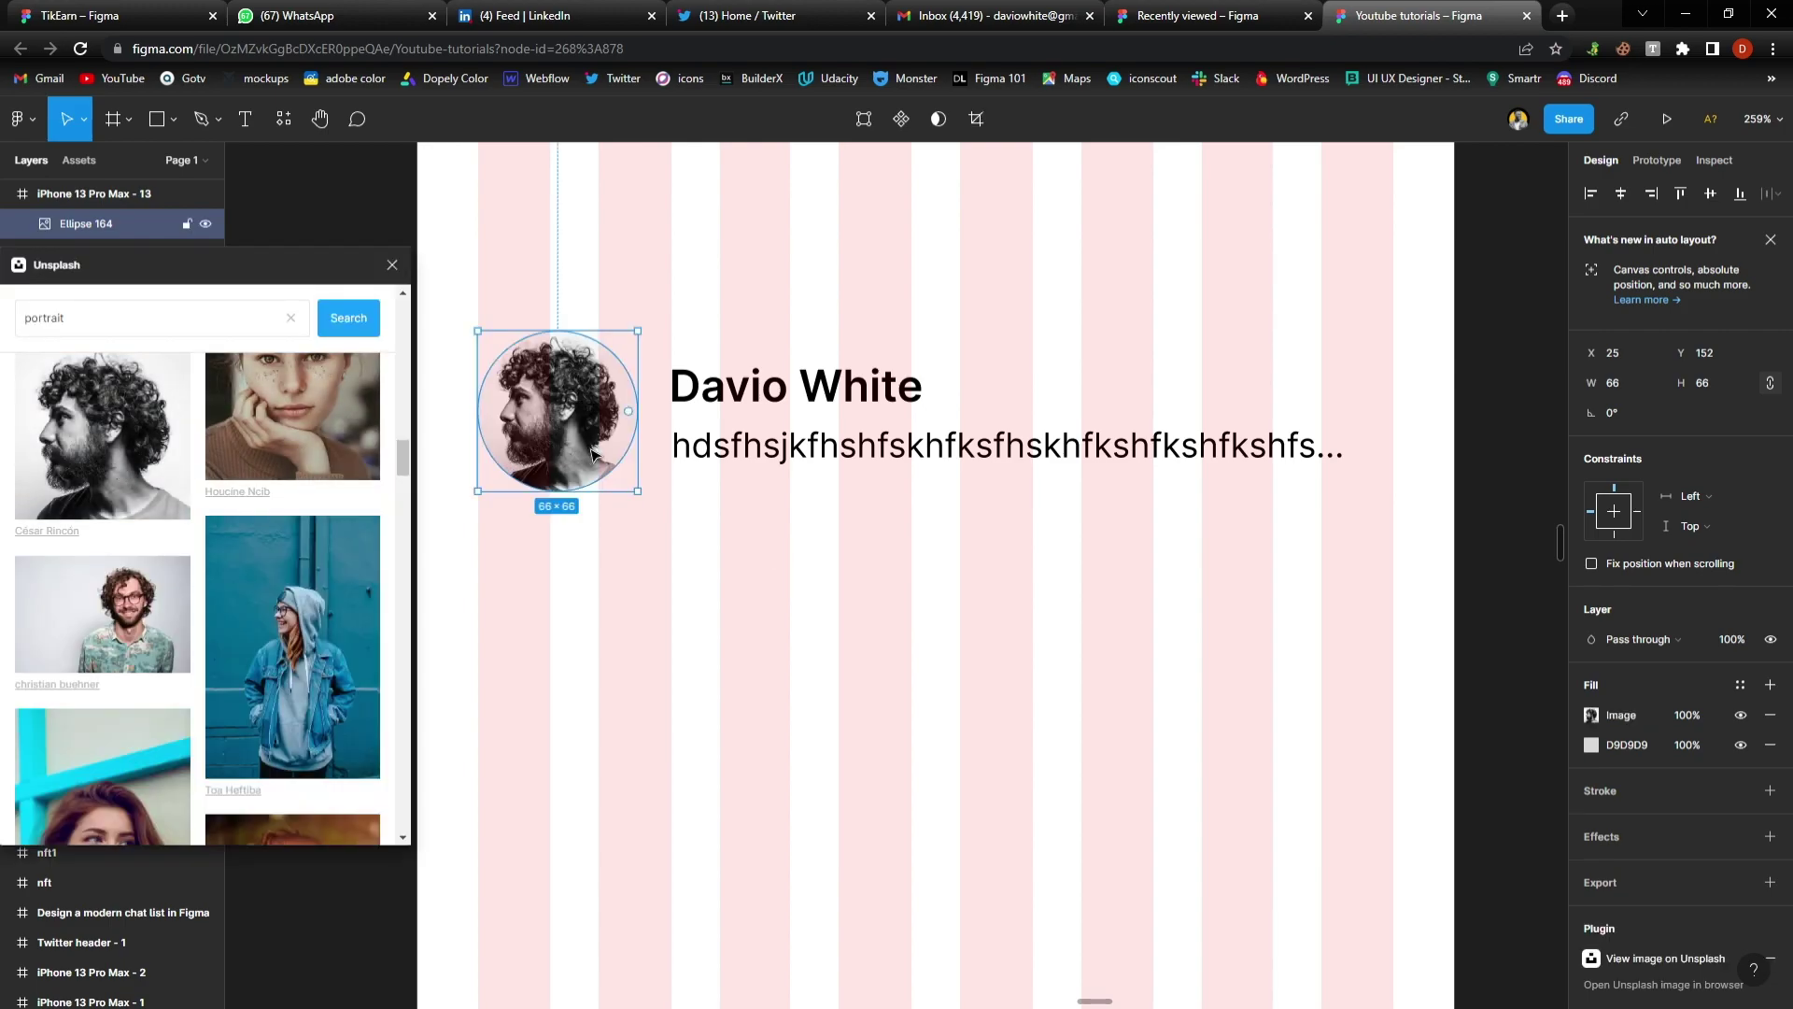
left_click(392, 264)
Hide and then re-show the phone frame's layout grid columns
key("ctrl+shift+4")
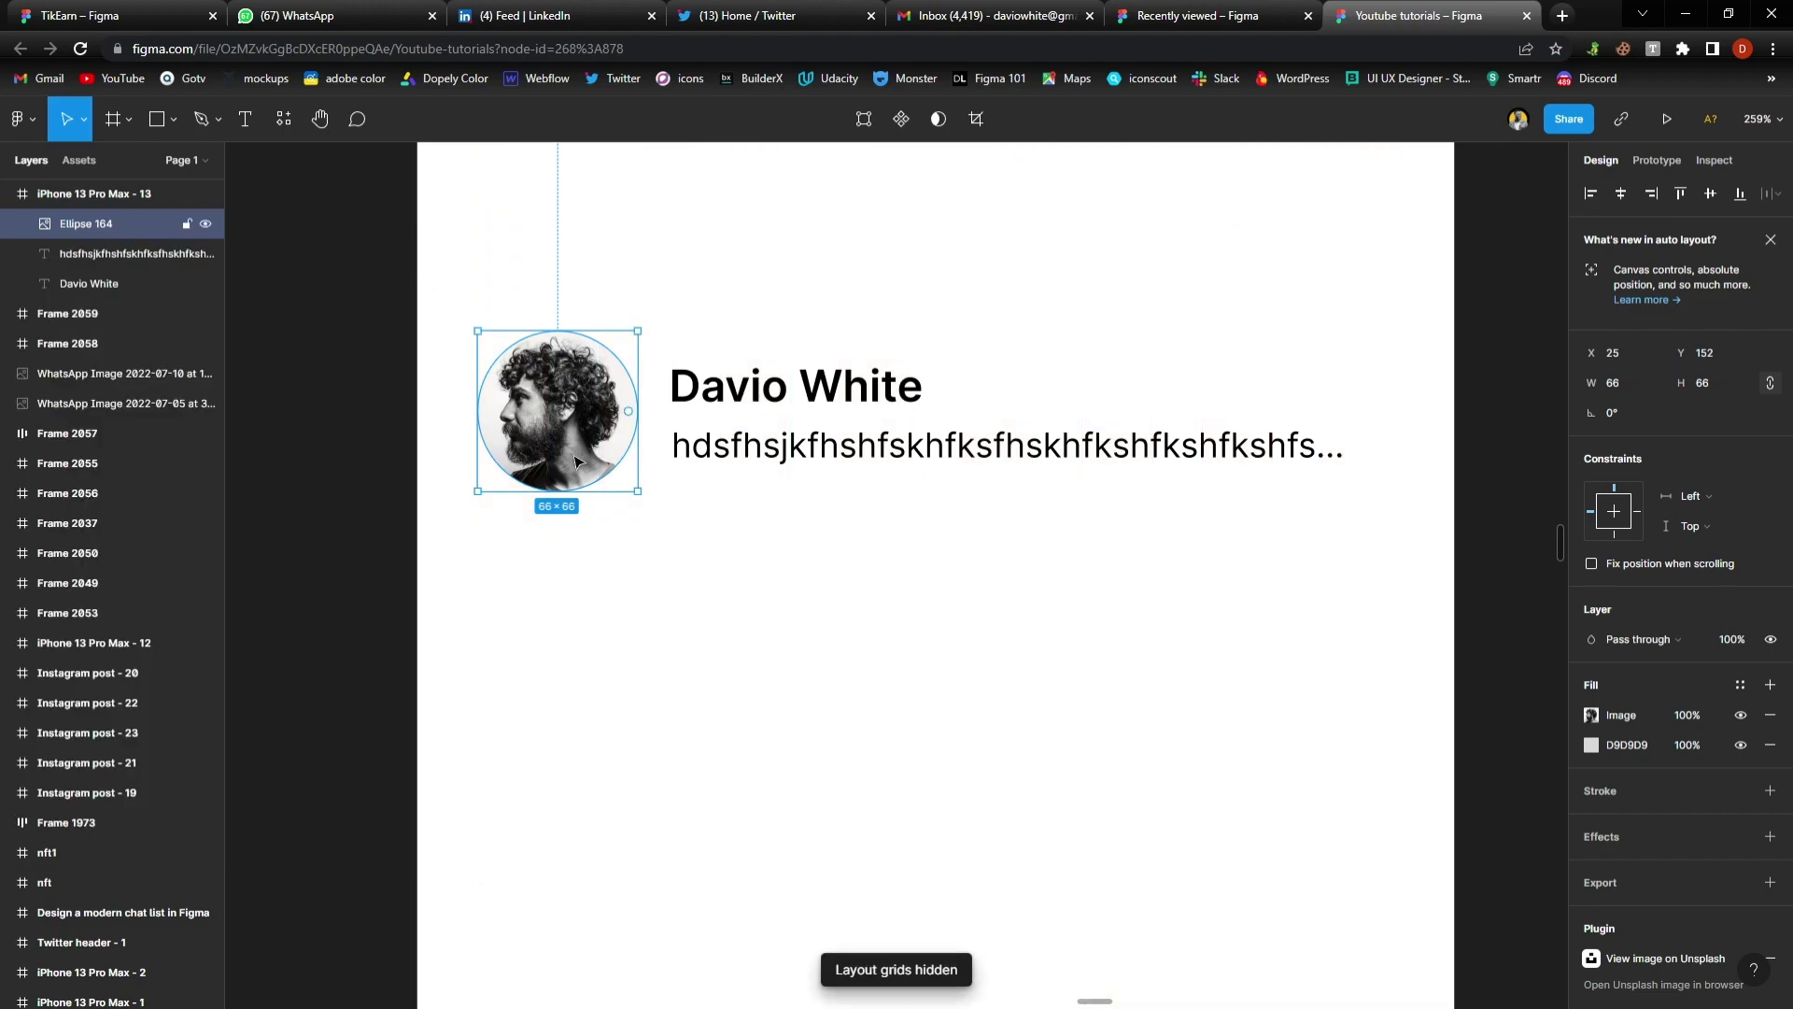
left_click(1060, 658)
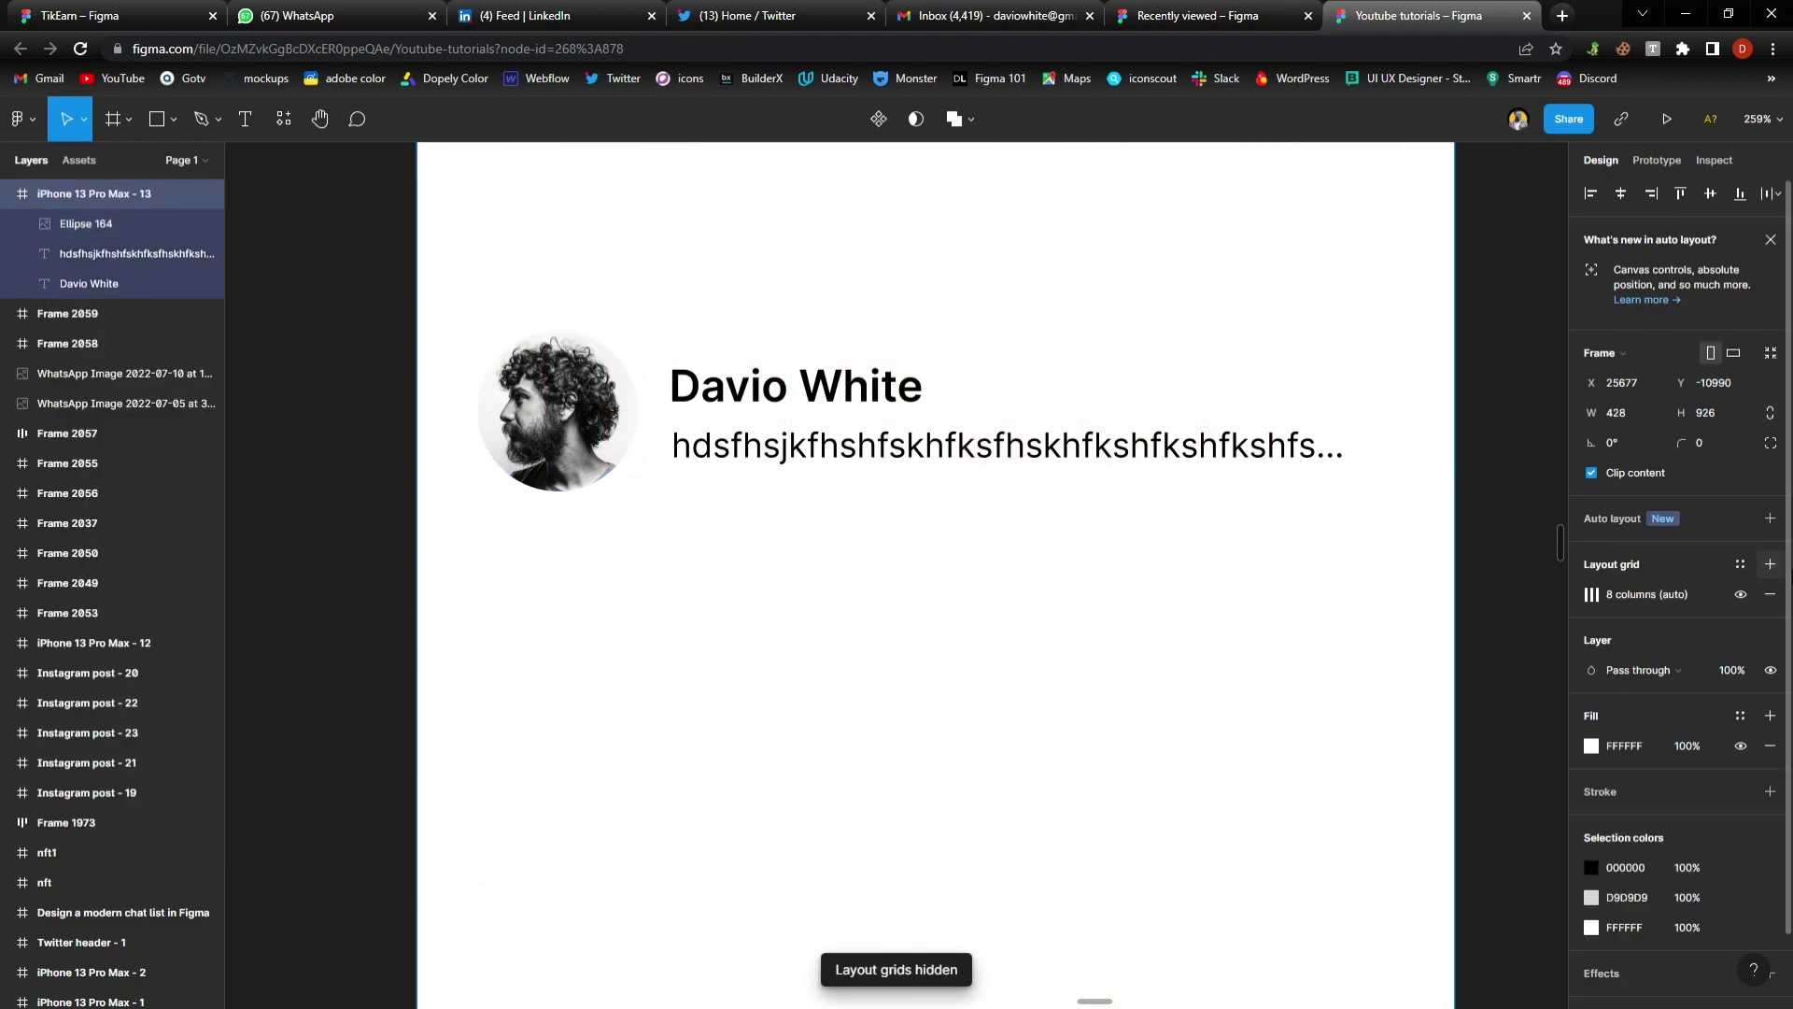
left_click(1741, 594)
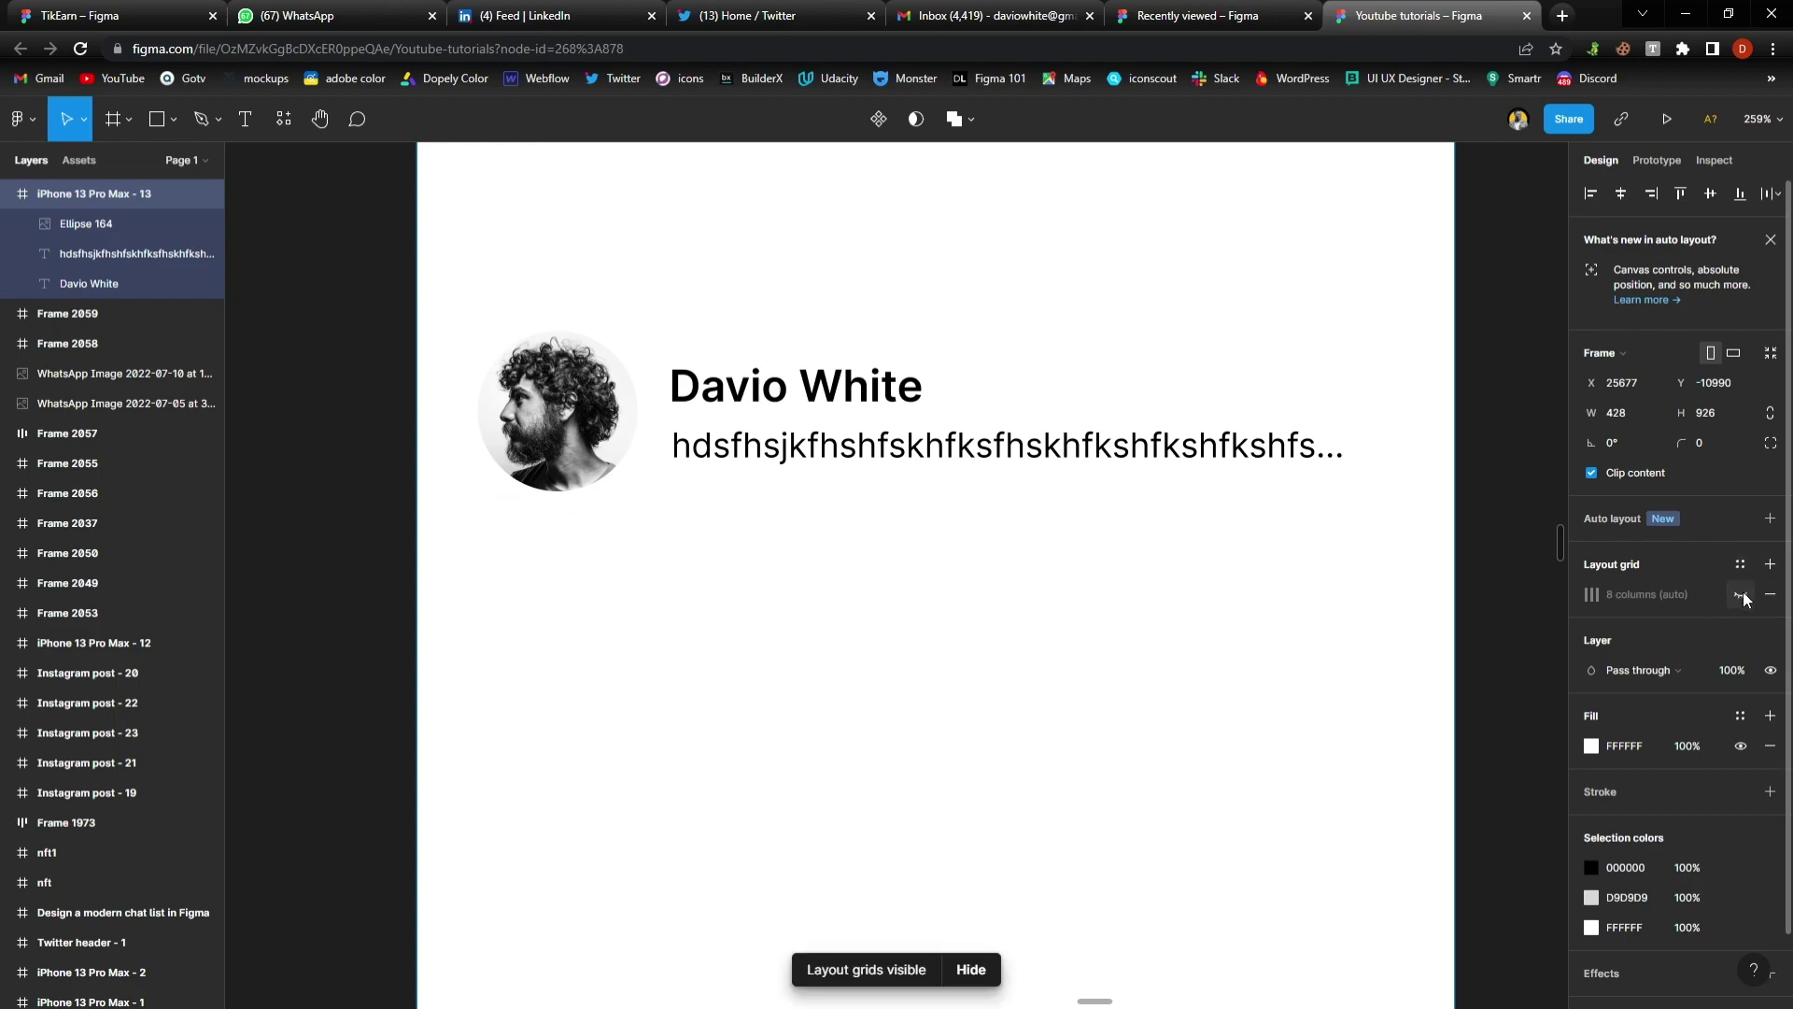
key("Escape")
left_click(589, 455)
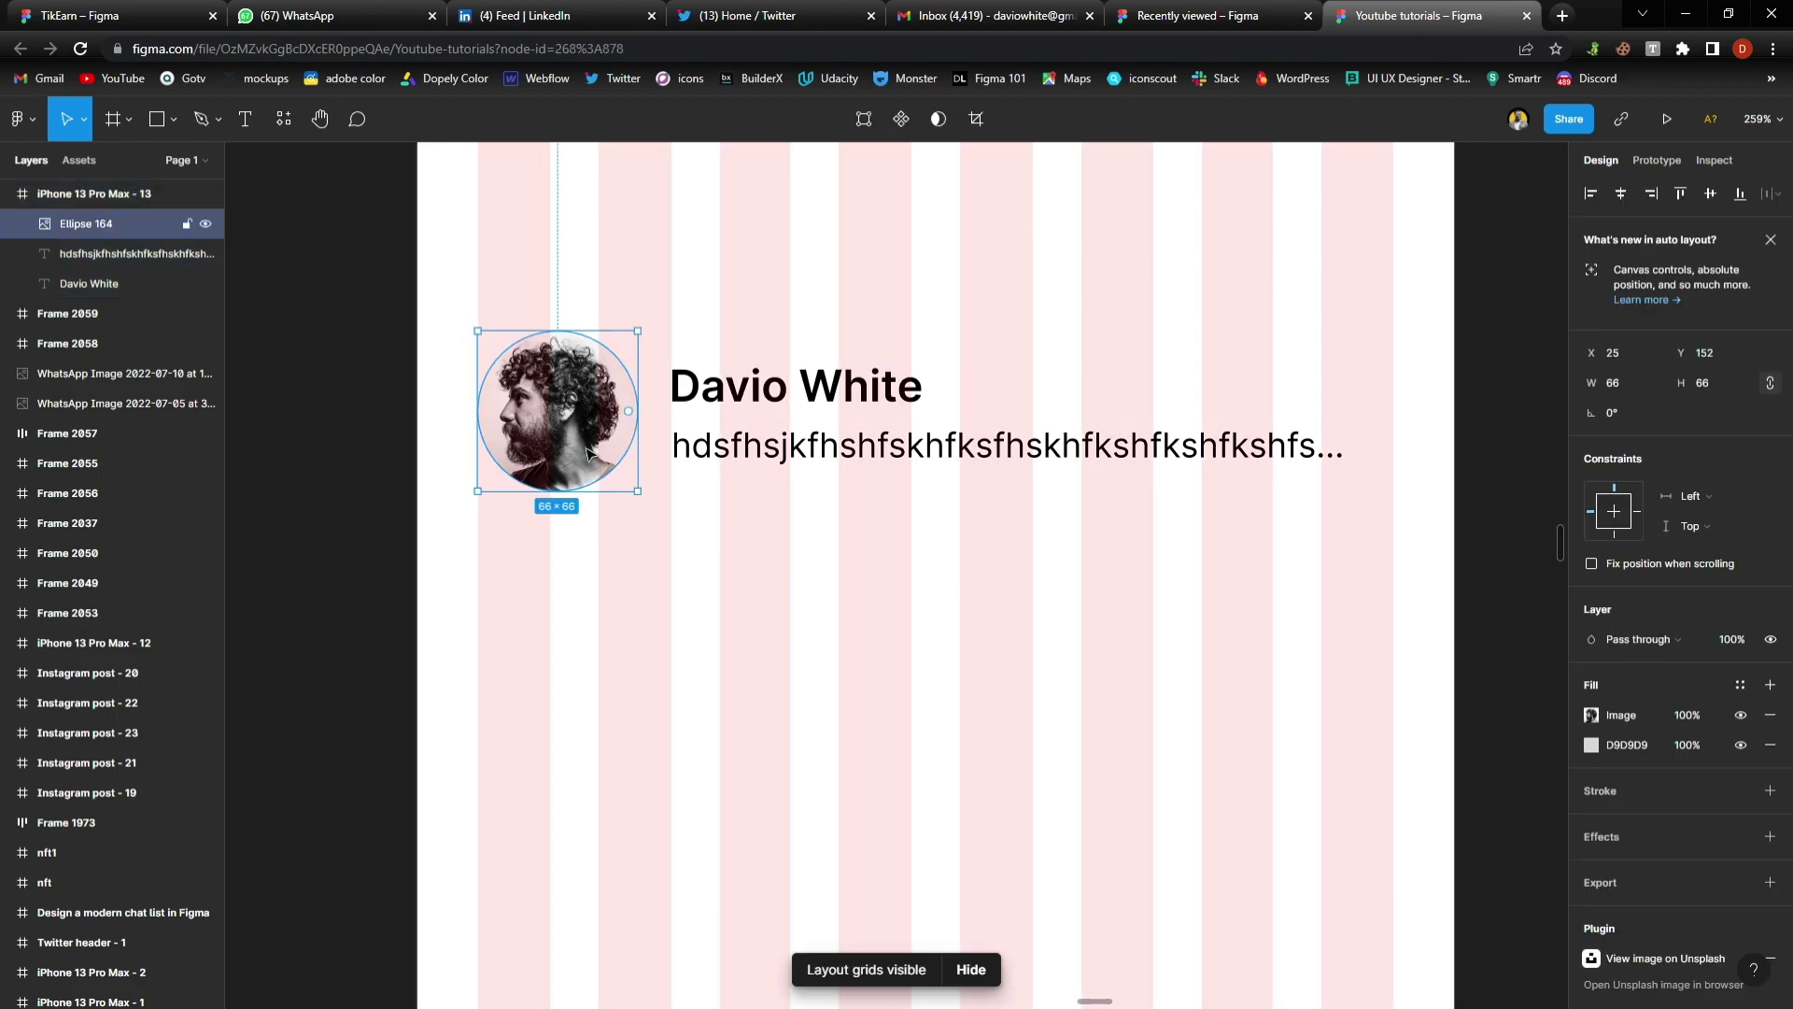
left_click(706, 585)
Set the message text's black fill to 50% opacity so it appears grey
scroll(673, 558, "down", 5)
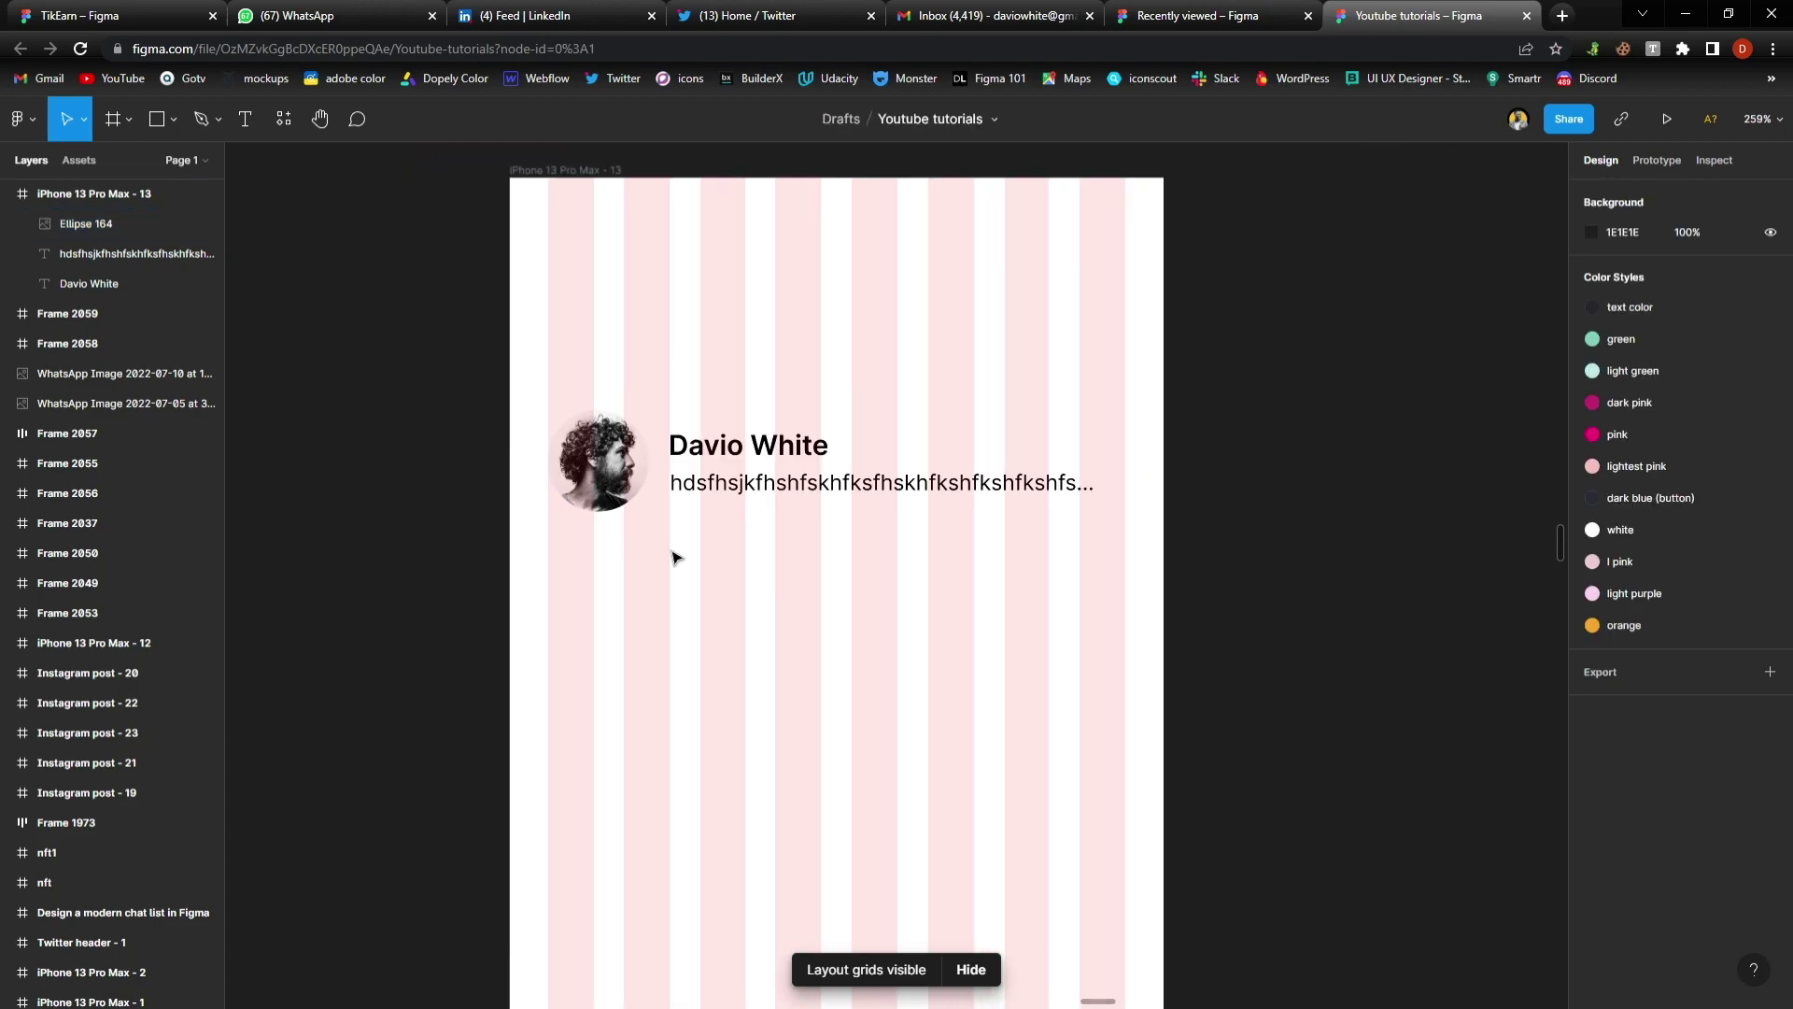
left_click(768, 495)
scroll(1633, 829, "down", 2)
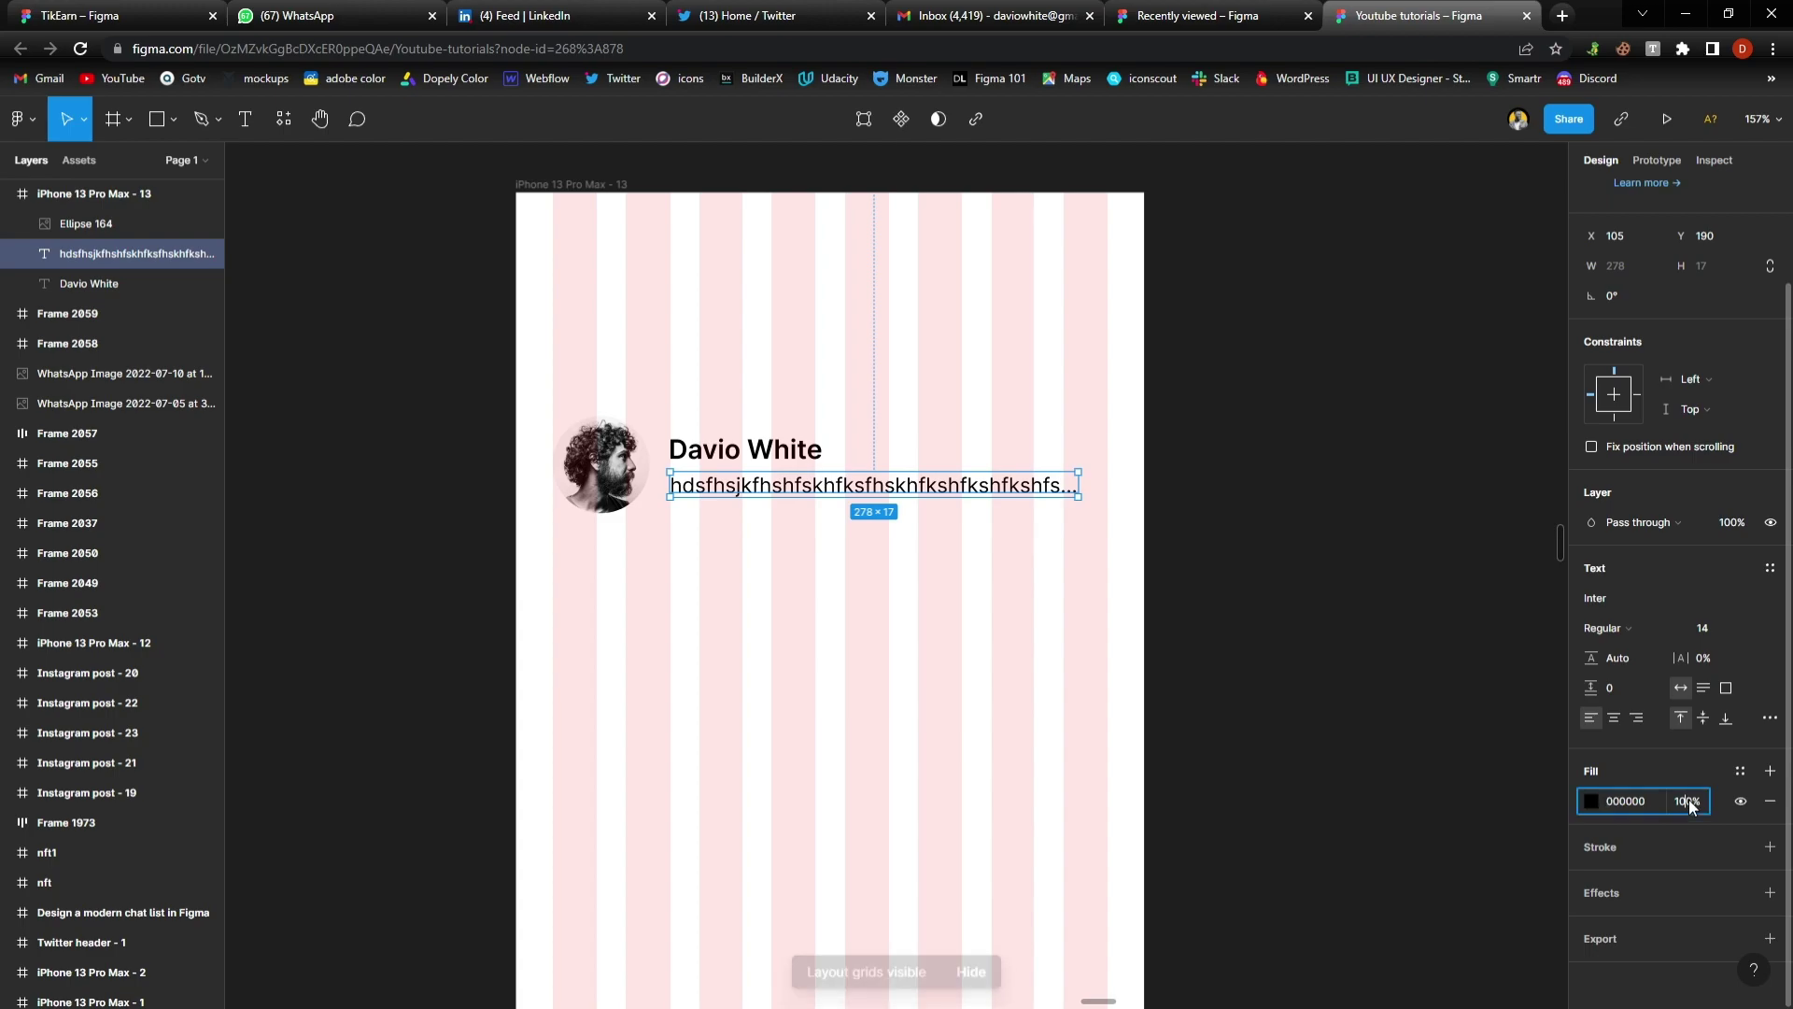
left_click(1691, 803)
type("50")
key("Return")
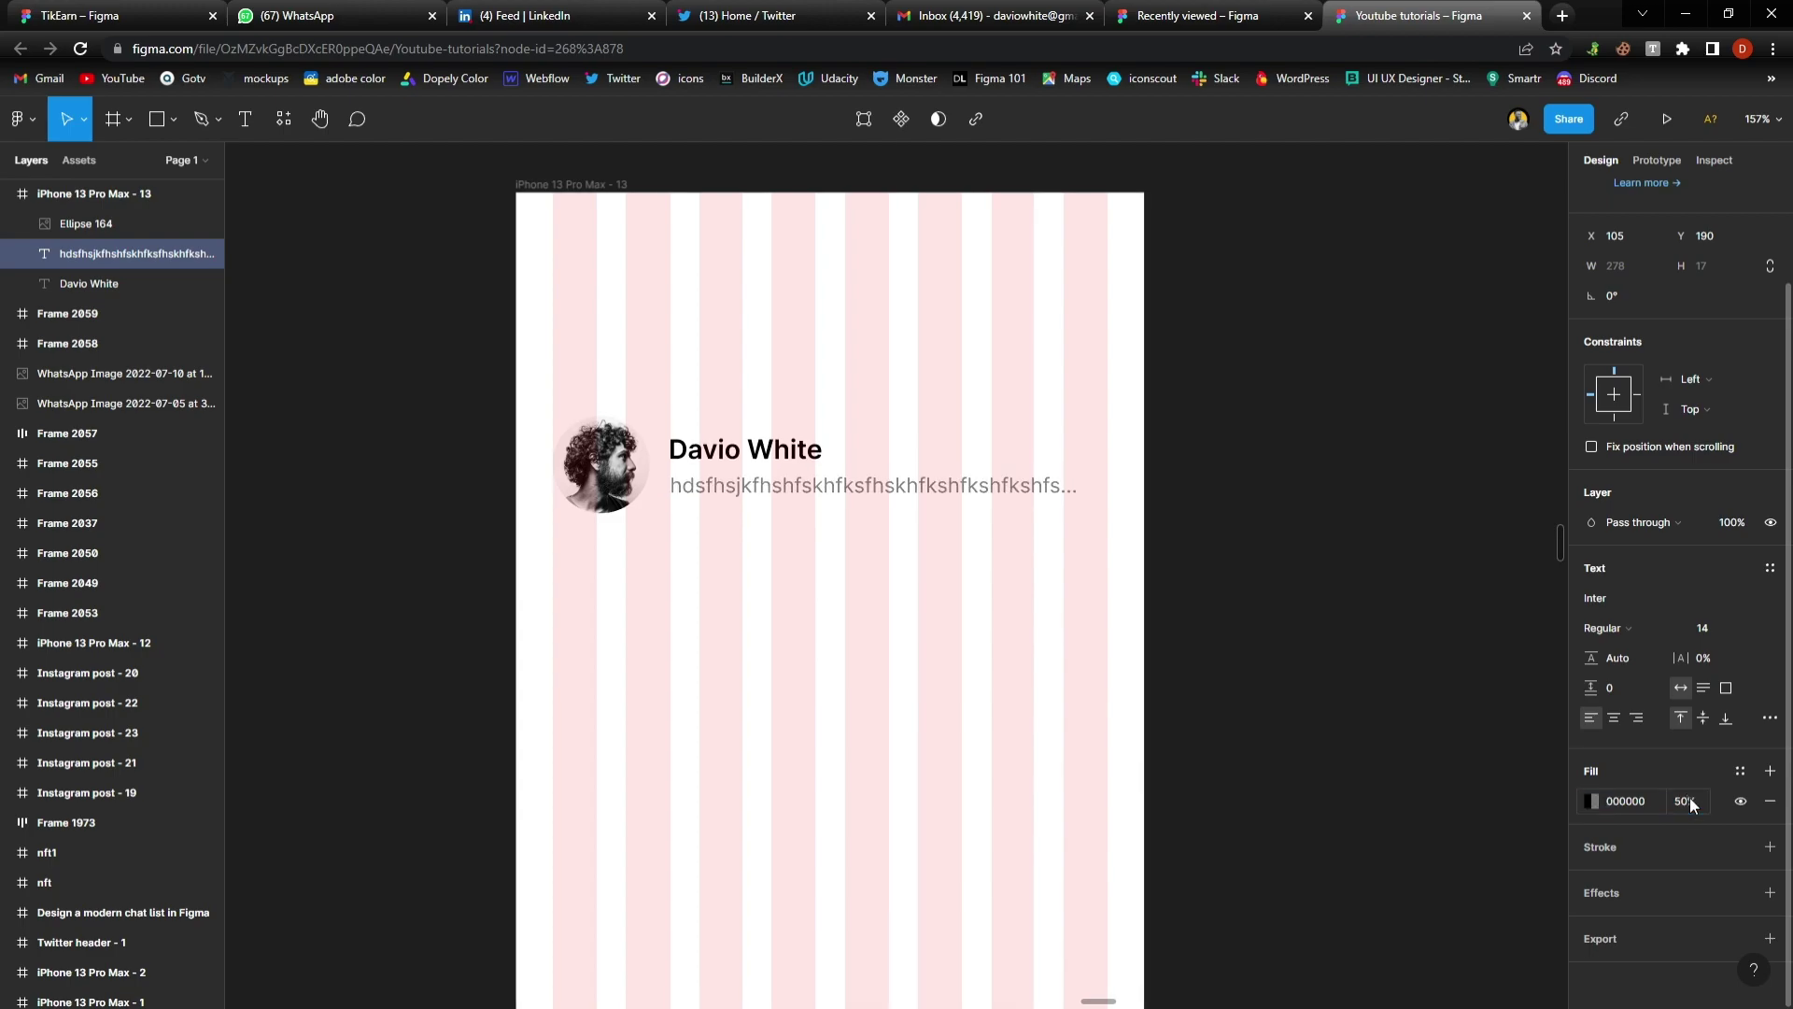
left_click(848, 713)
scroll(748, 575, "up", 3)
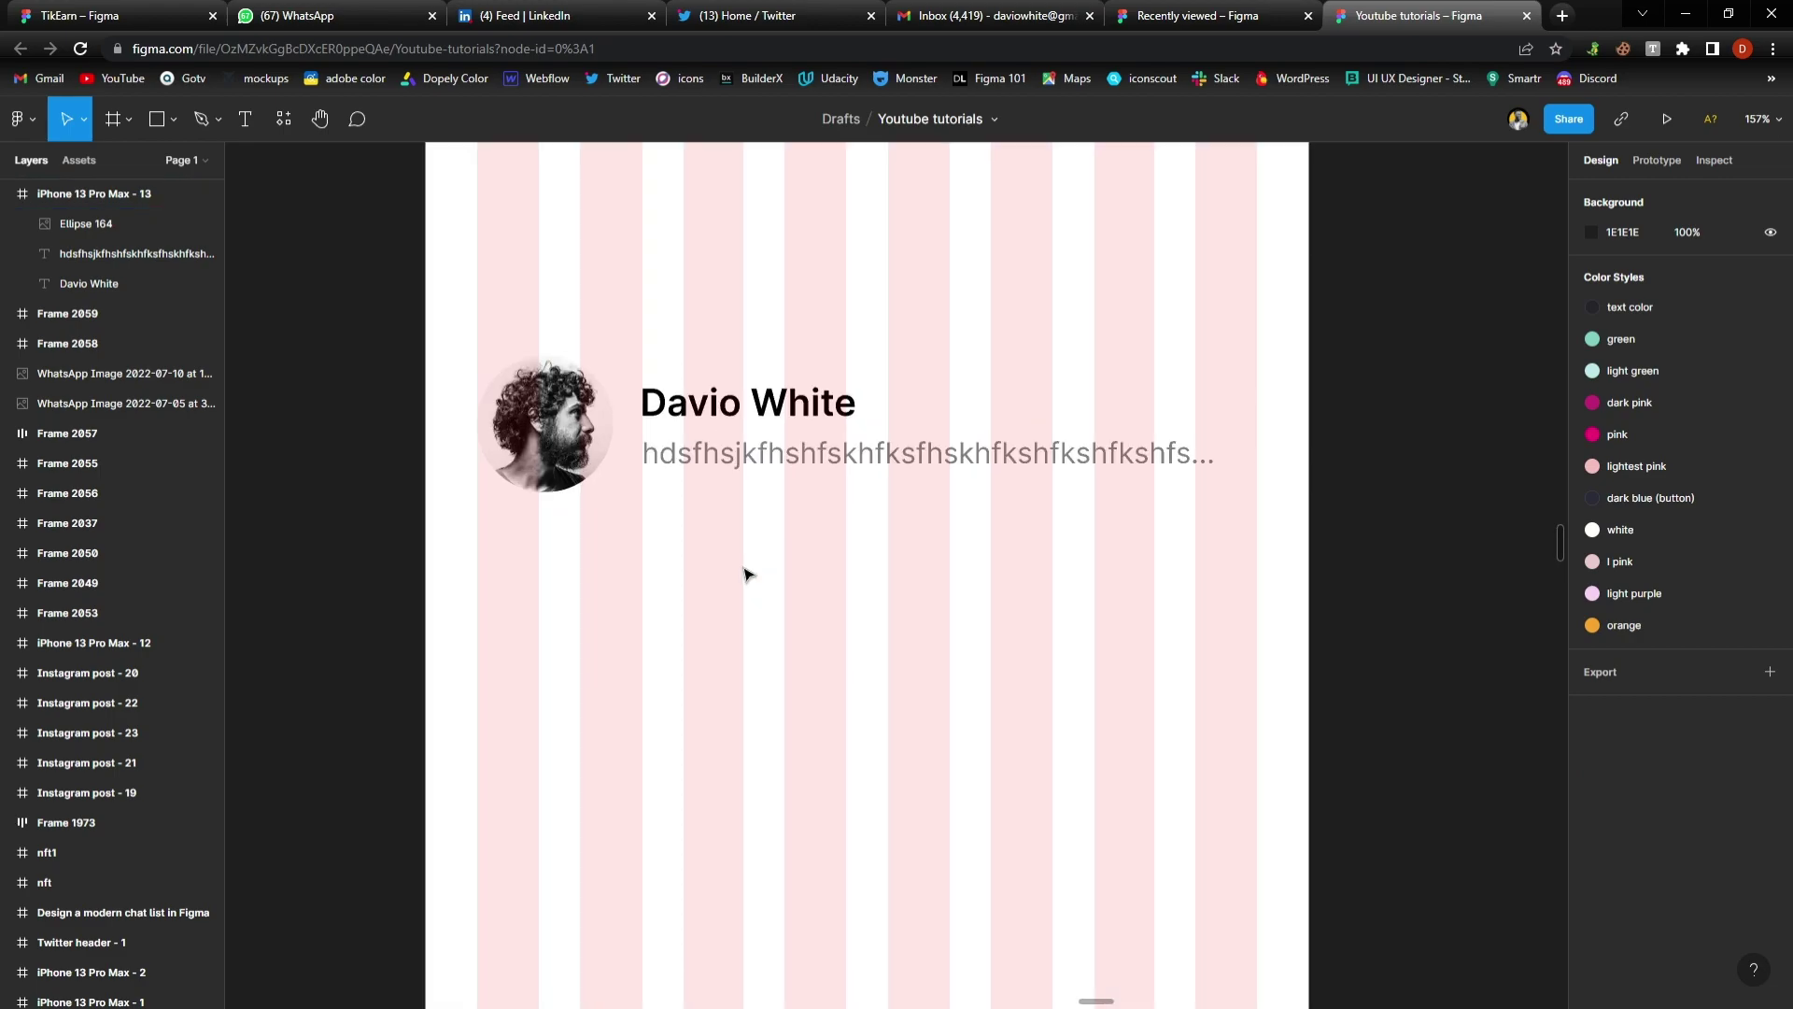
left_click(747, 575)
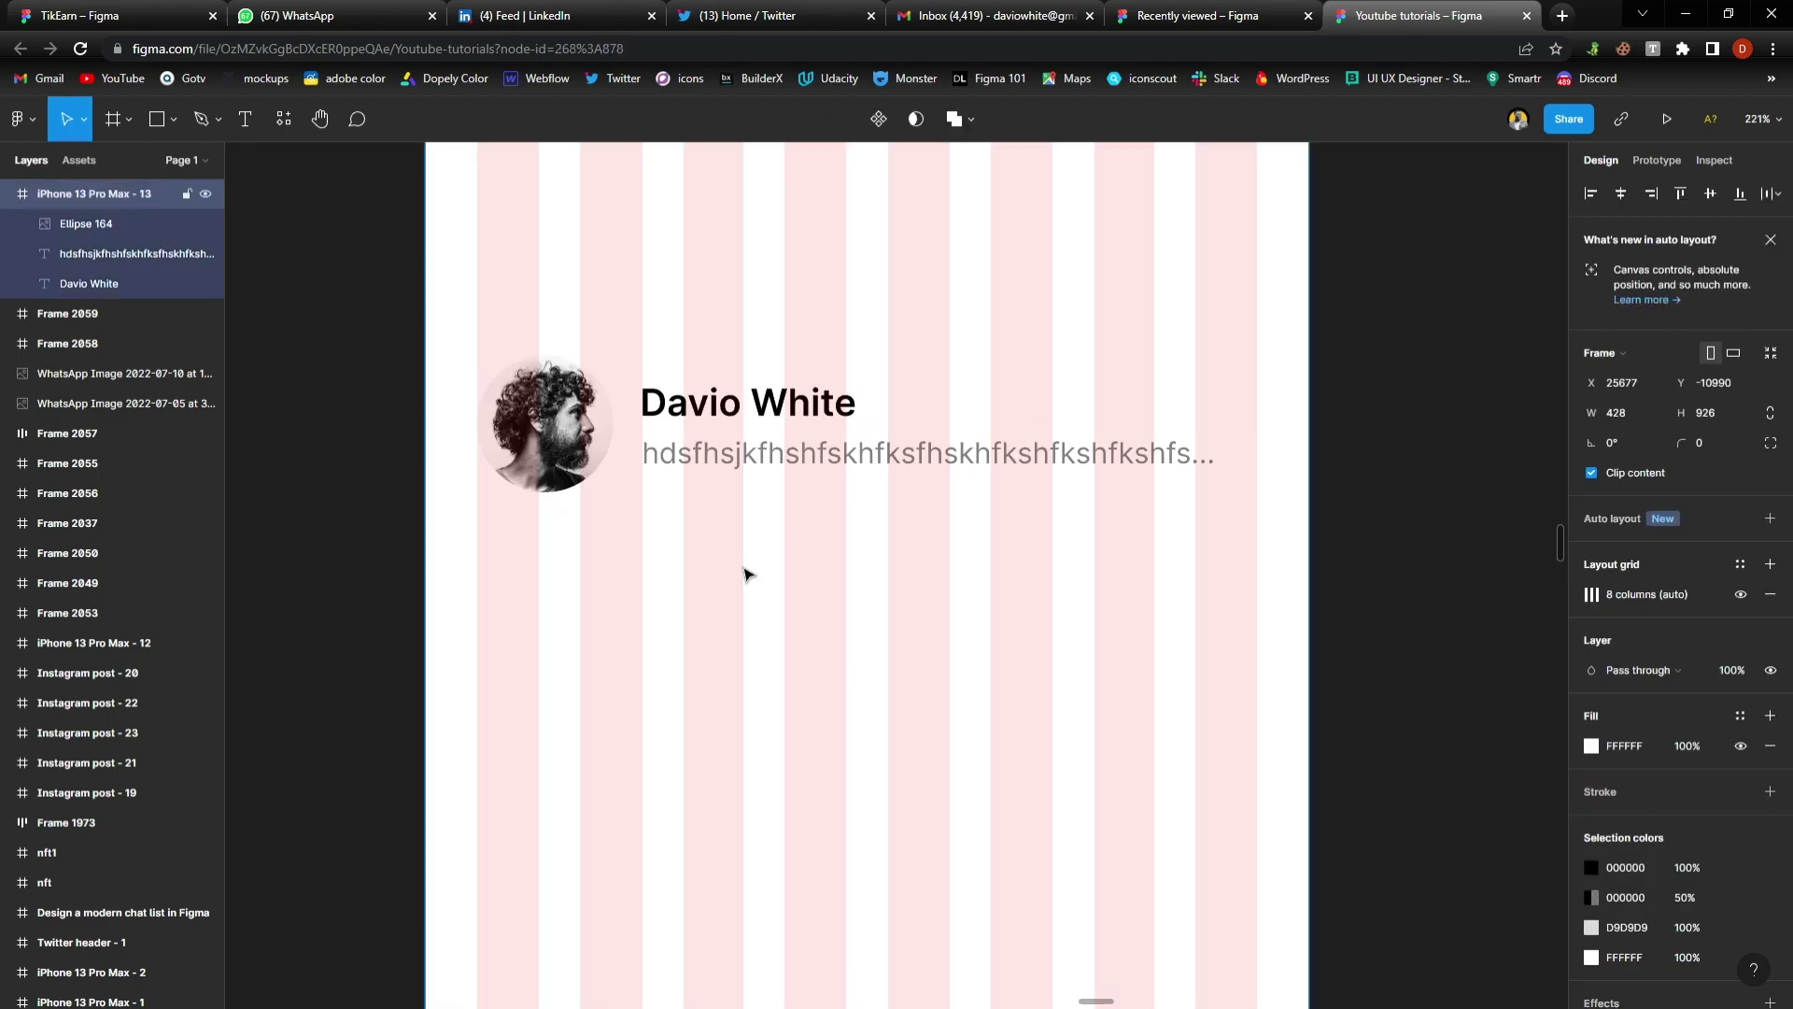
left_click(1190, 572)
Move both text lines right and the avatar circle to X 105
left_click(686, 415)
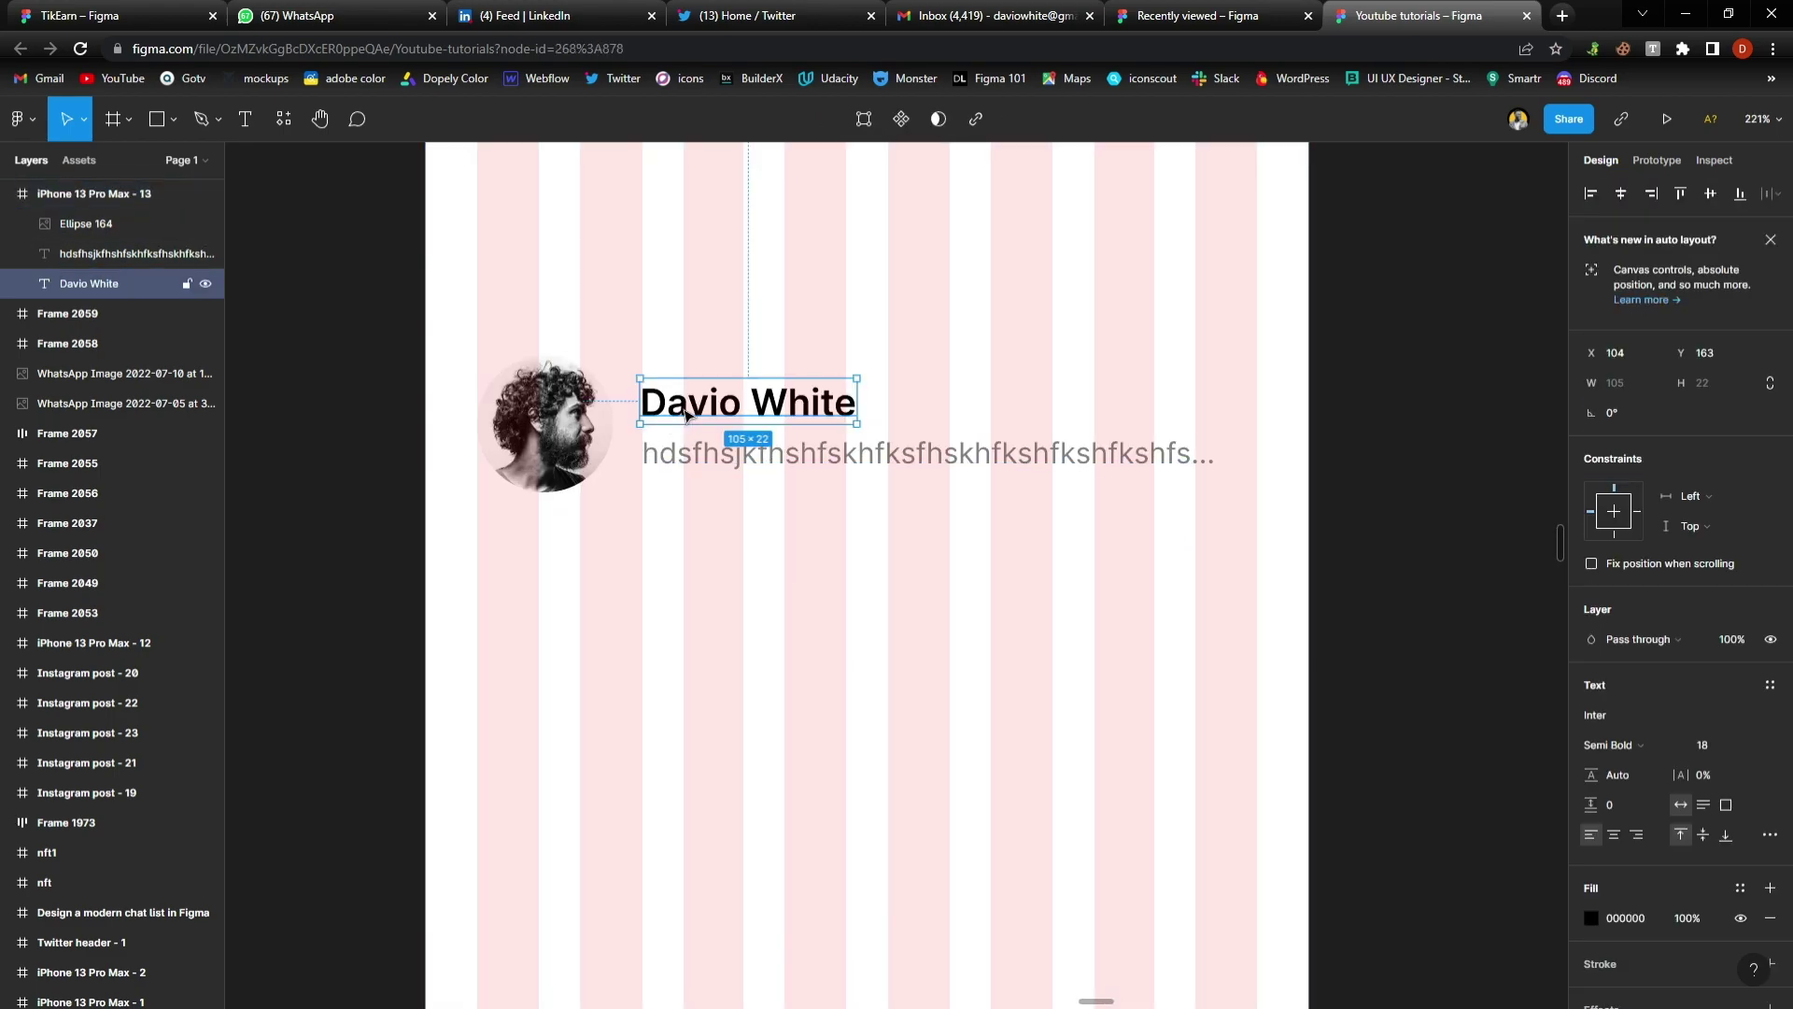
left_click(715, 464, "shift")
left_click_drag(672, 464, 719, 469)
left_click(555, 430)
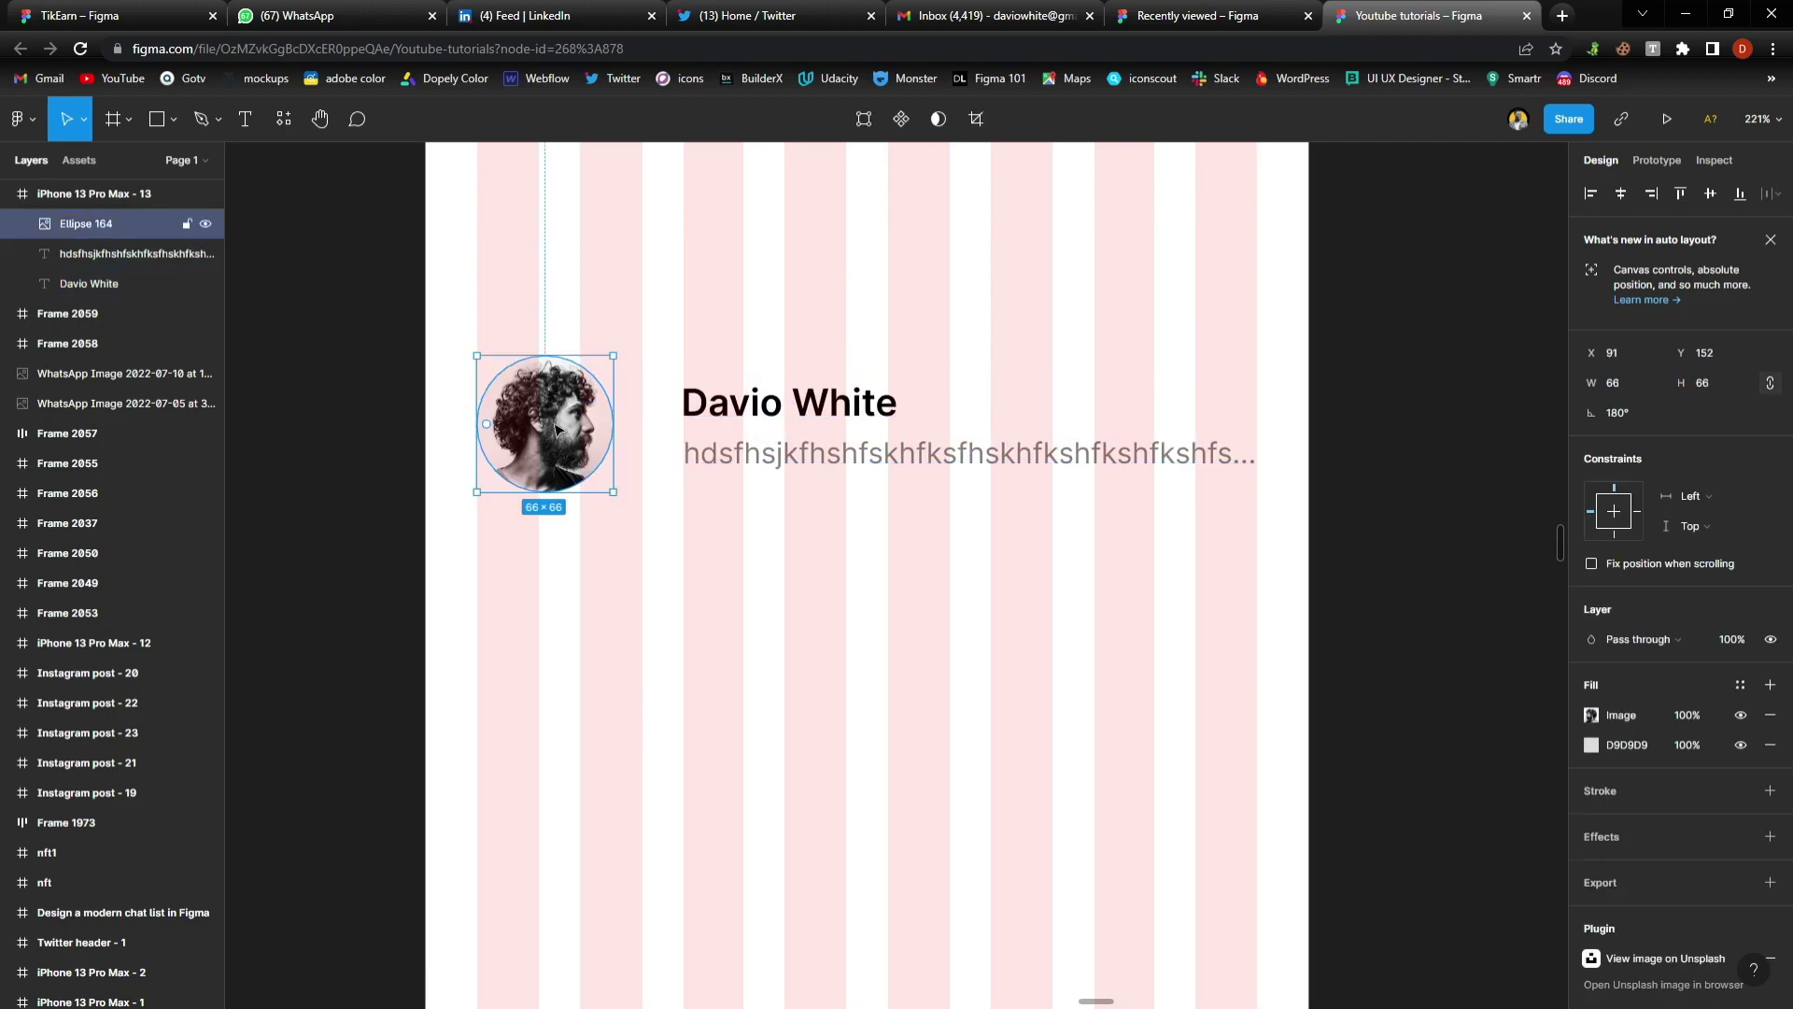
left_click_drag(555, 430, 584, 431)
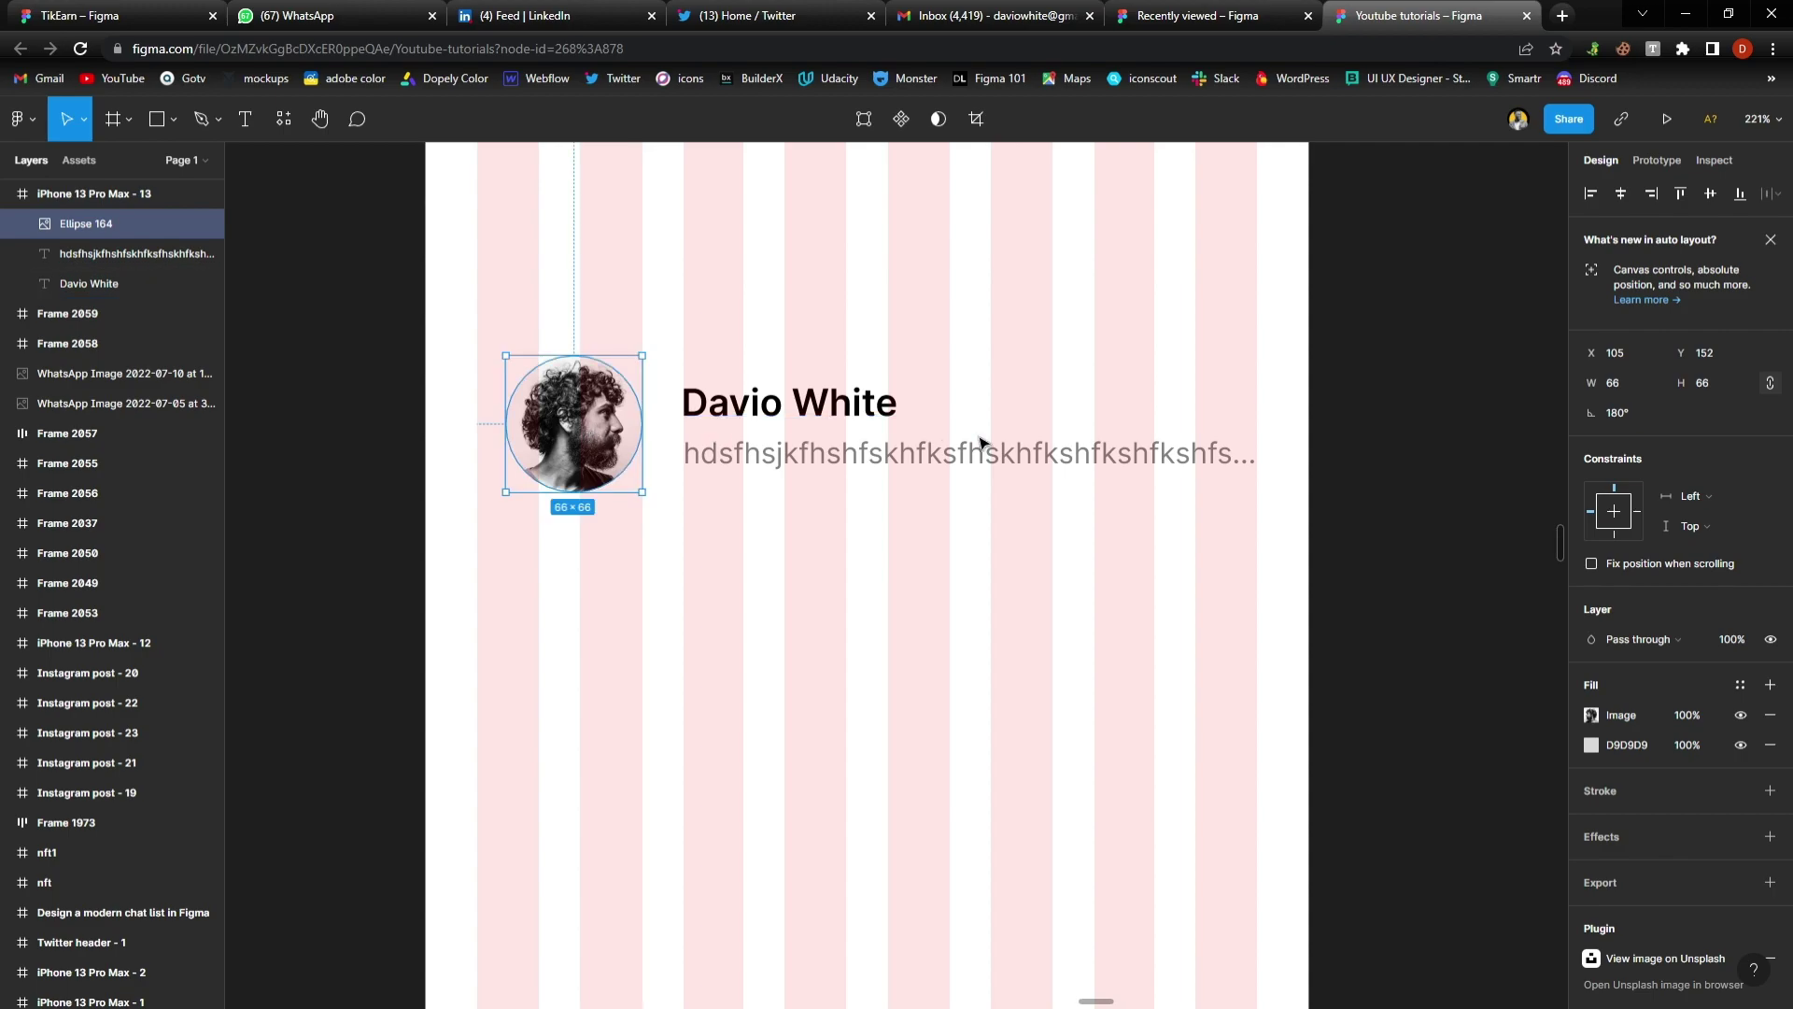
Delete the letters 'hfk' from the message text, narrowing it to 237 wide
left_click(1159, 457)
double_click(1182, 460)
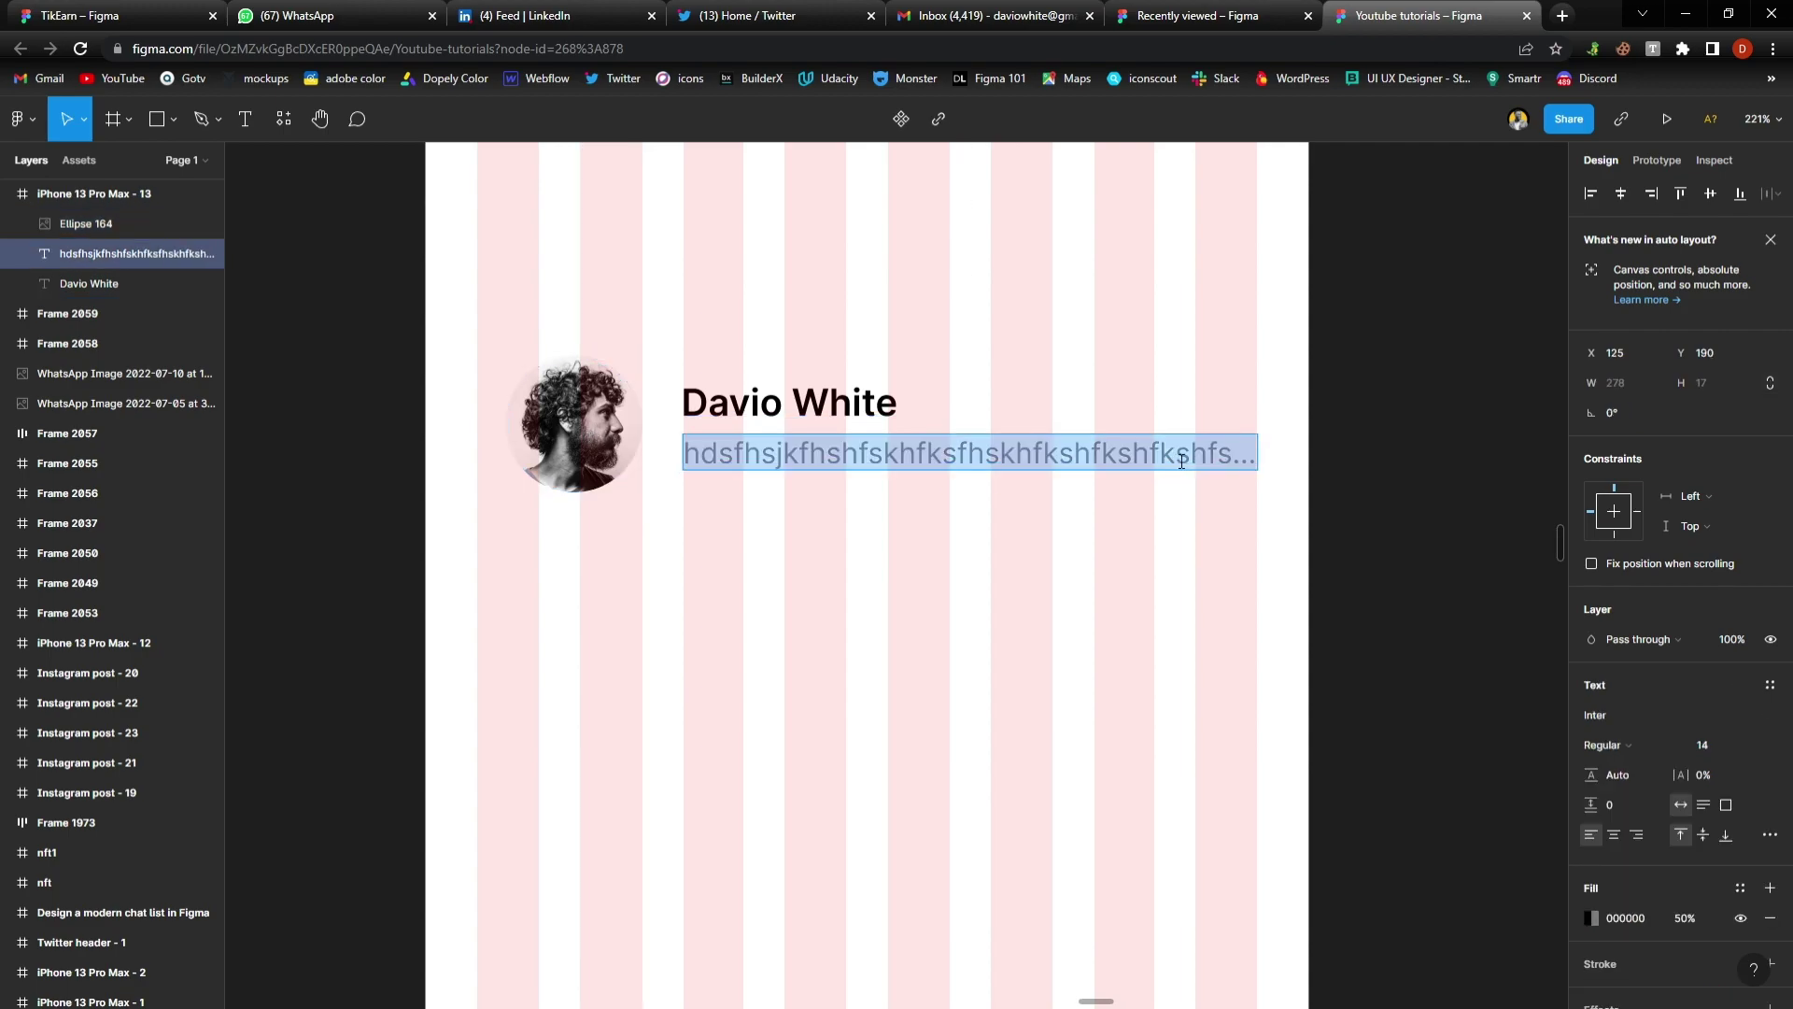
left_click_drag(1182, 459, 1137, 463)
key("BackSpace")
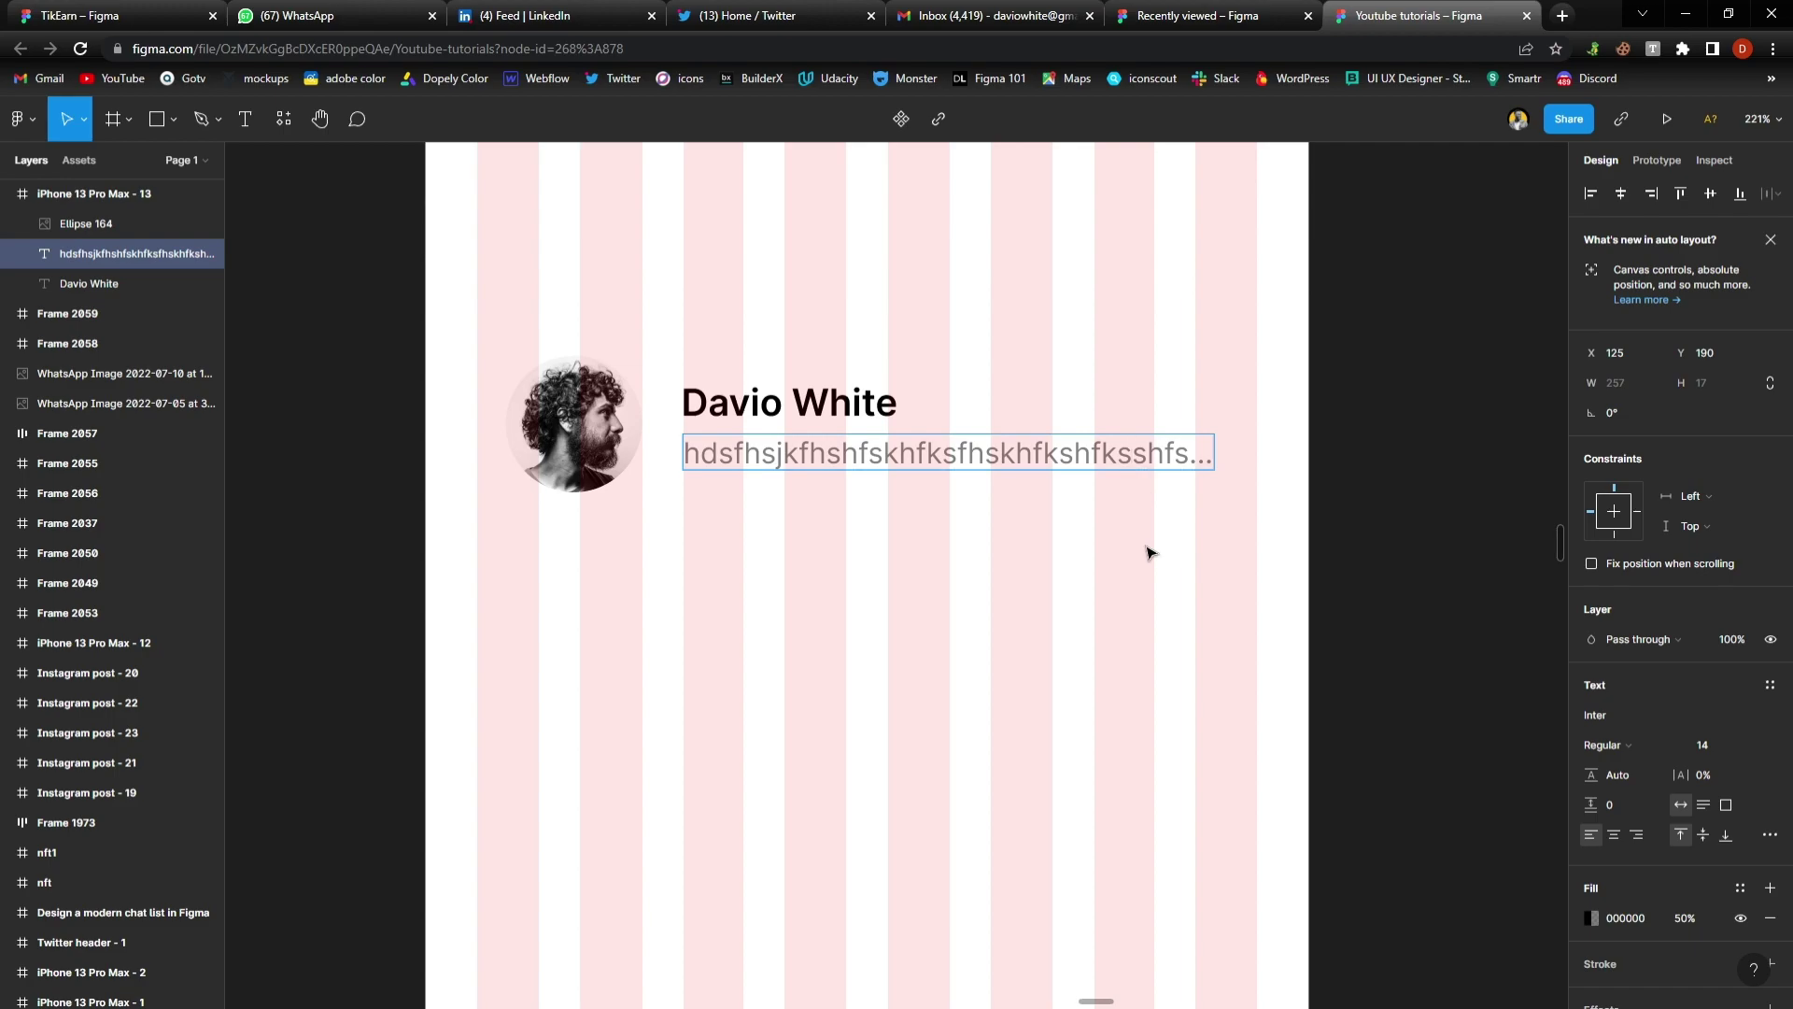
key("Escape")
Hide the phone frame's layout grid and select the avatar and text layers
left_click(1084, 589)
left_click(1084, 588)
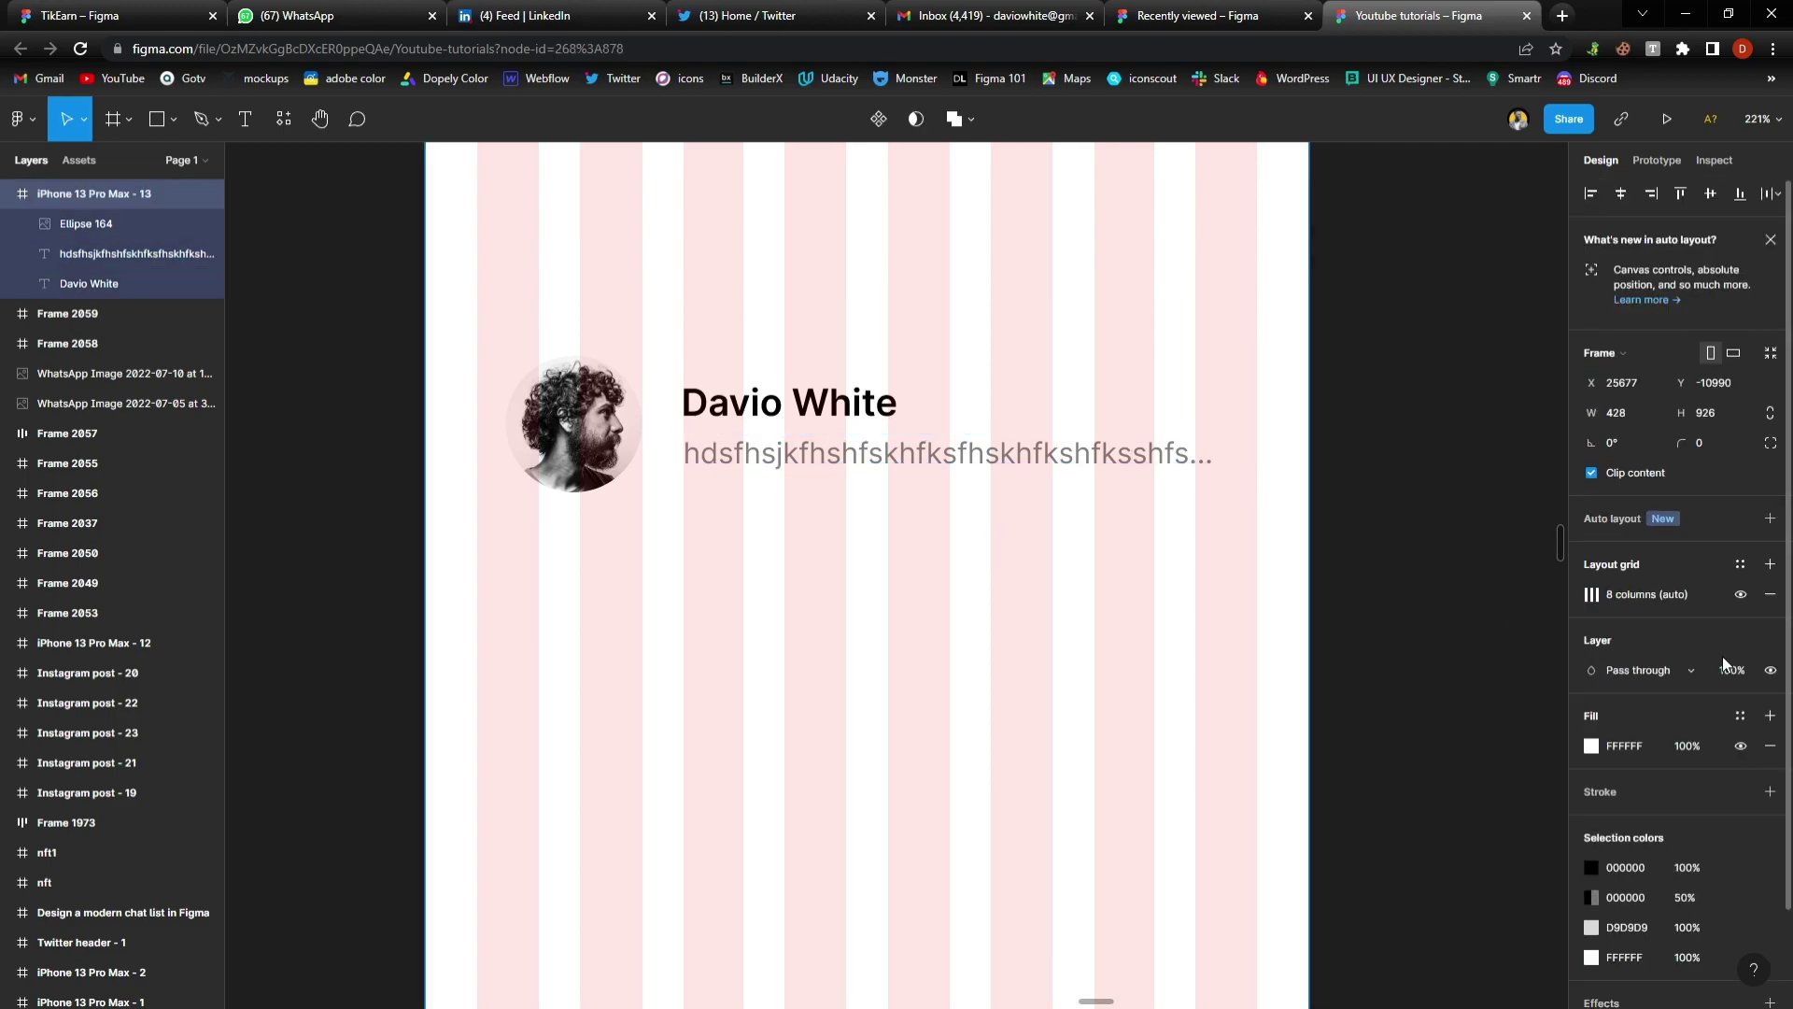
left_click(1739, 595)
left_click(633, 434)
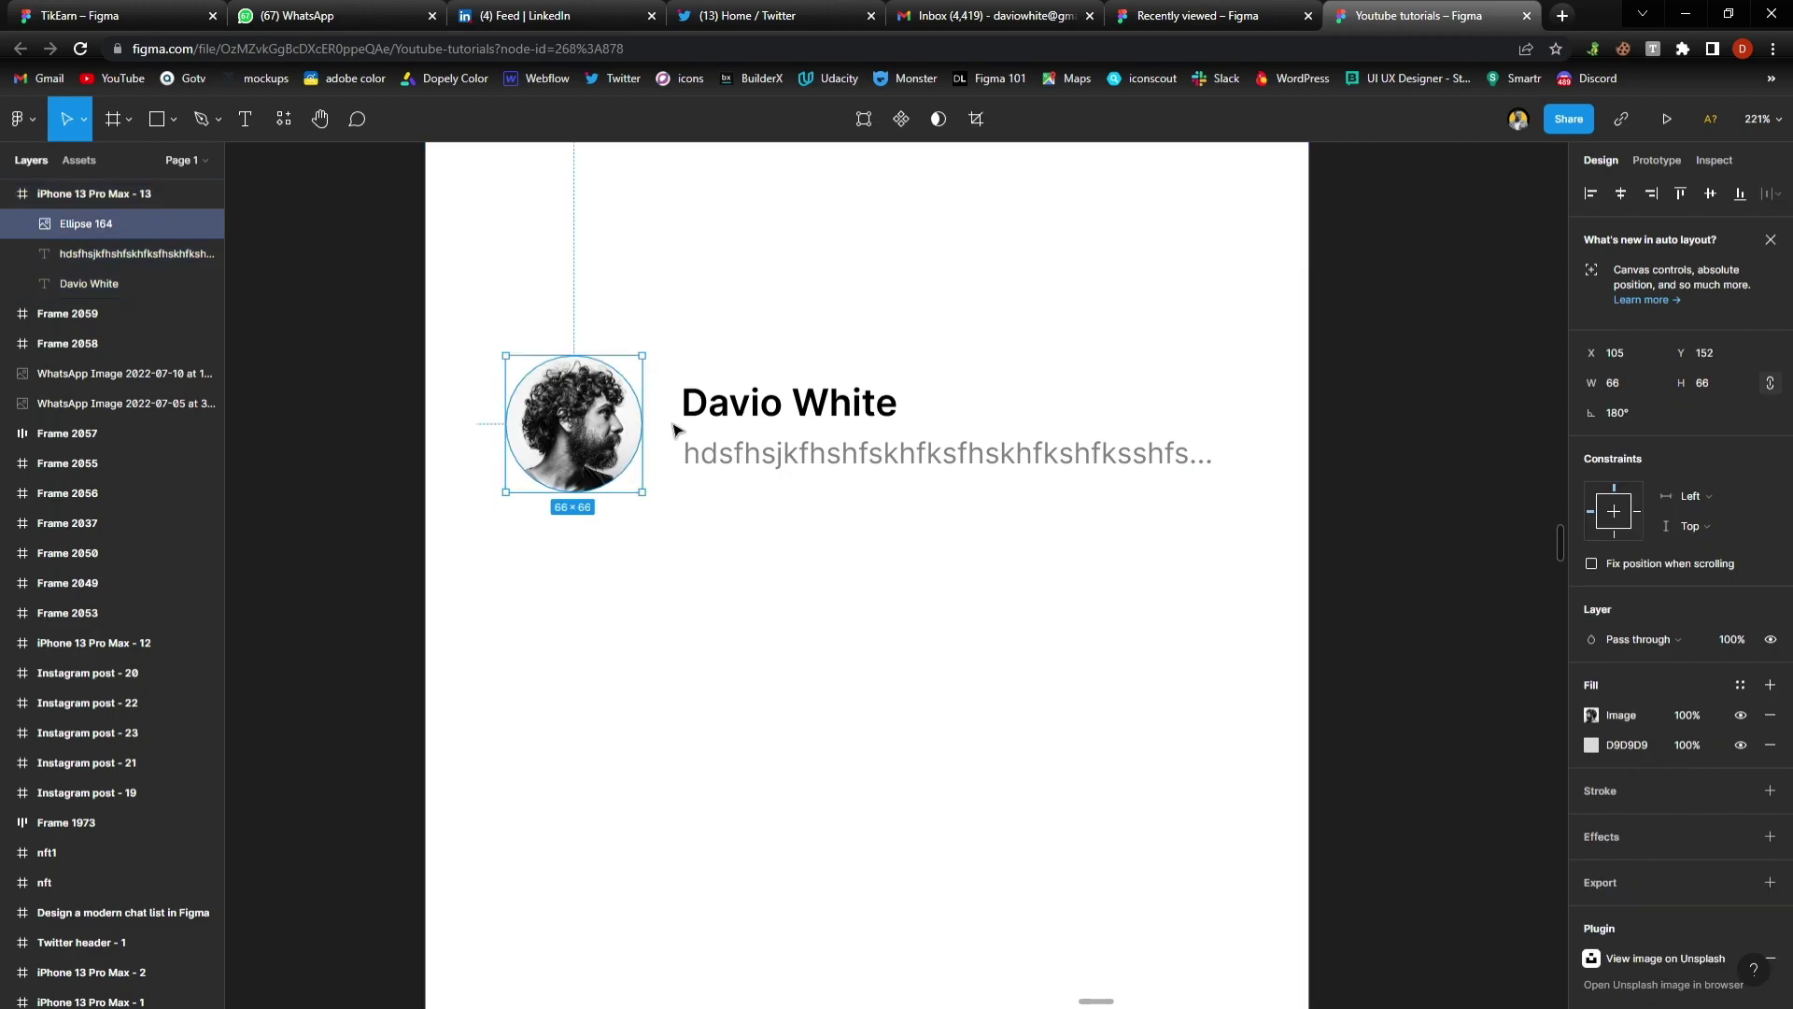
left_click(738, 411)
left_click(790, 459, "shift")
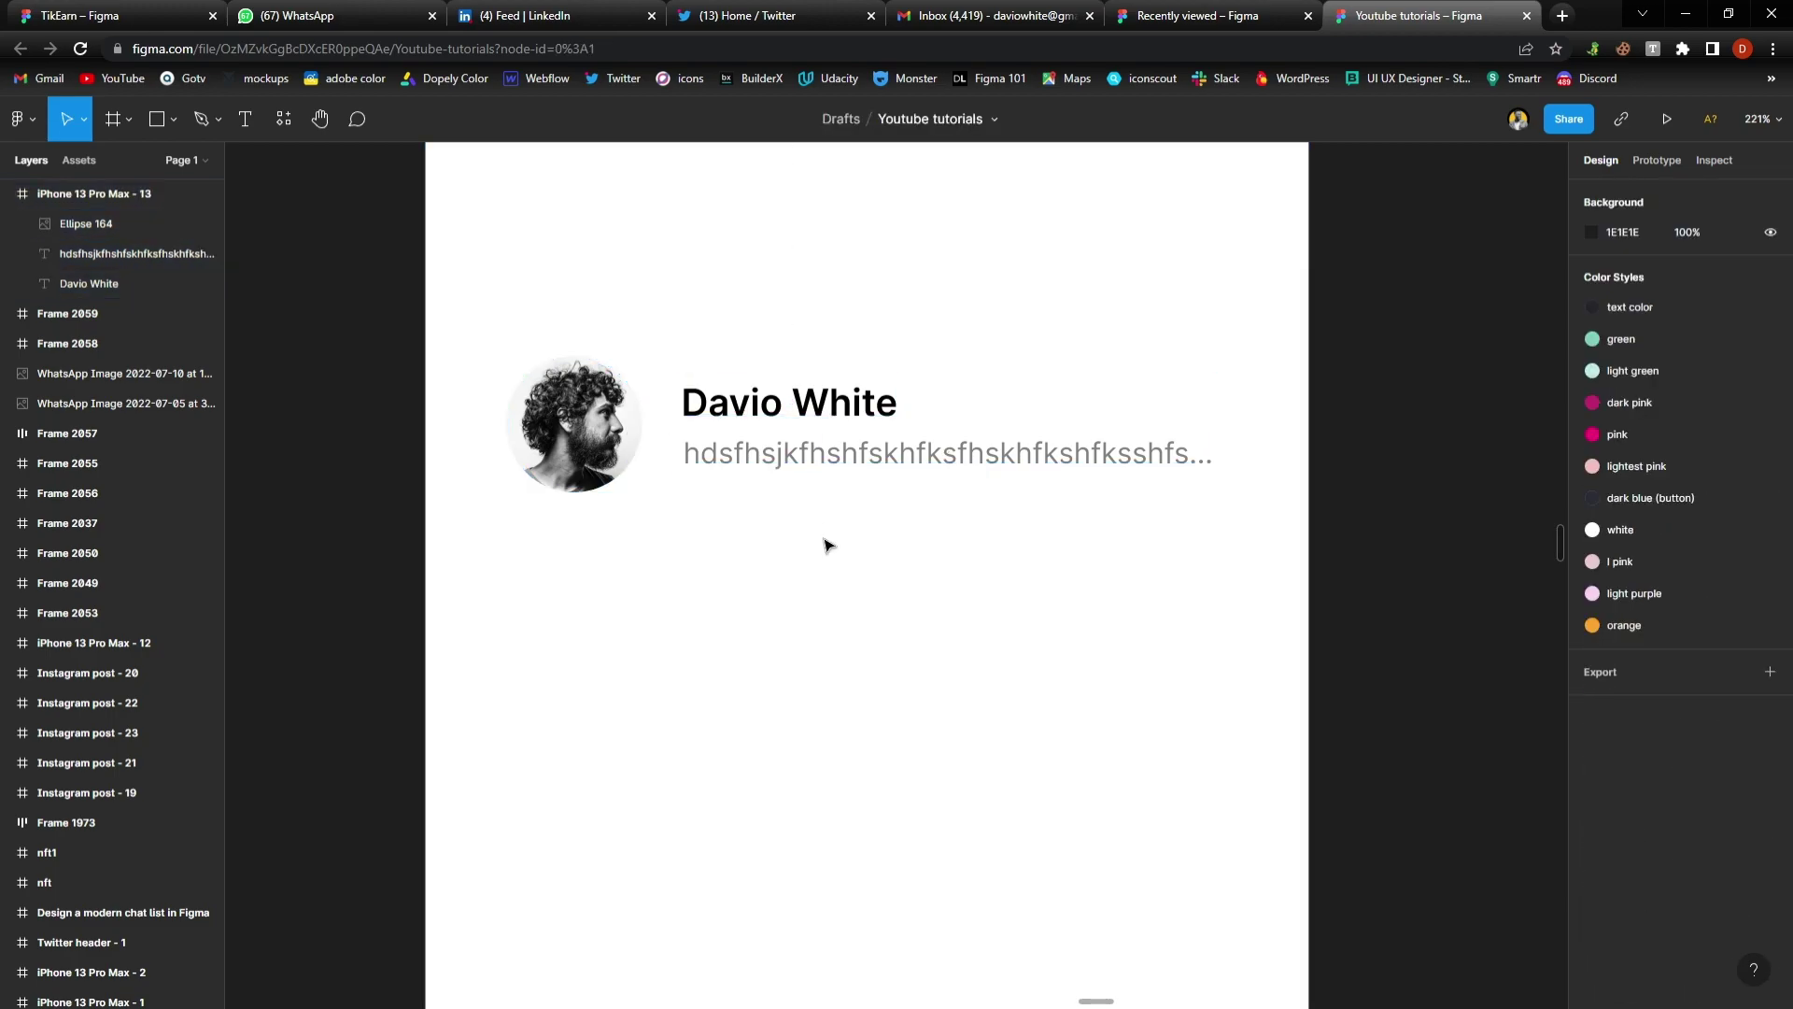
scroll(827, 545, "up", 2)
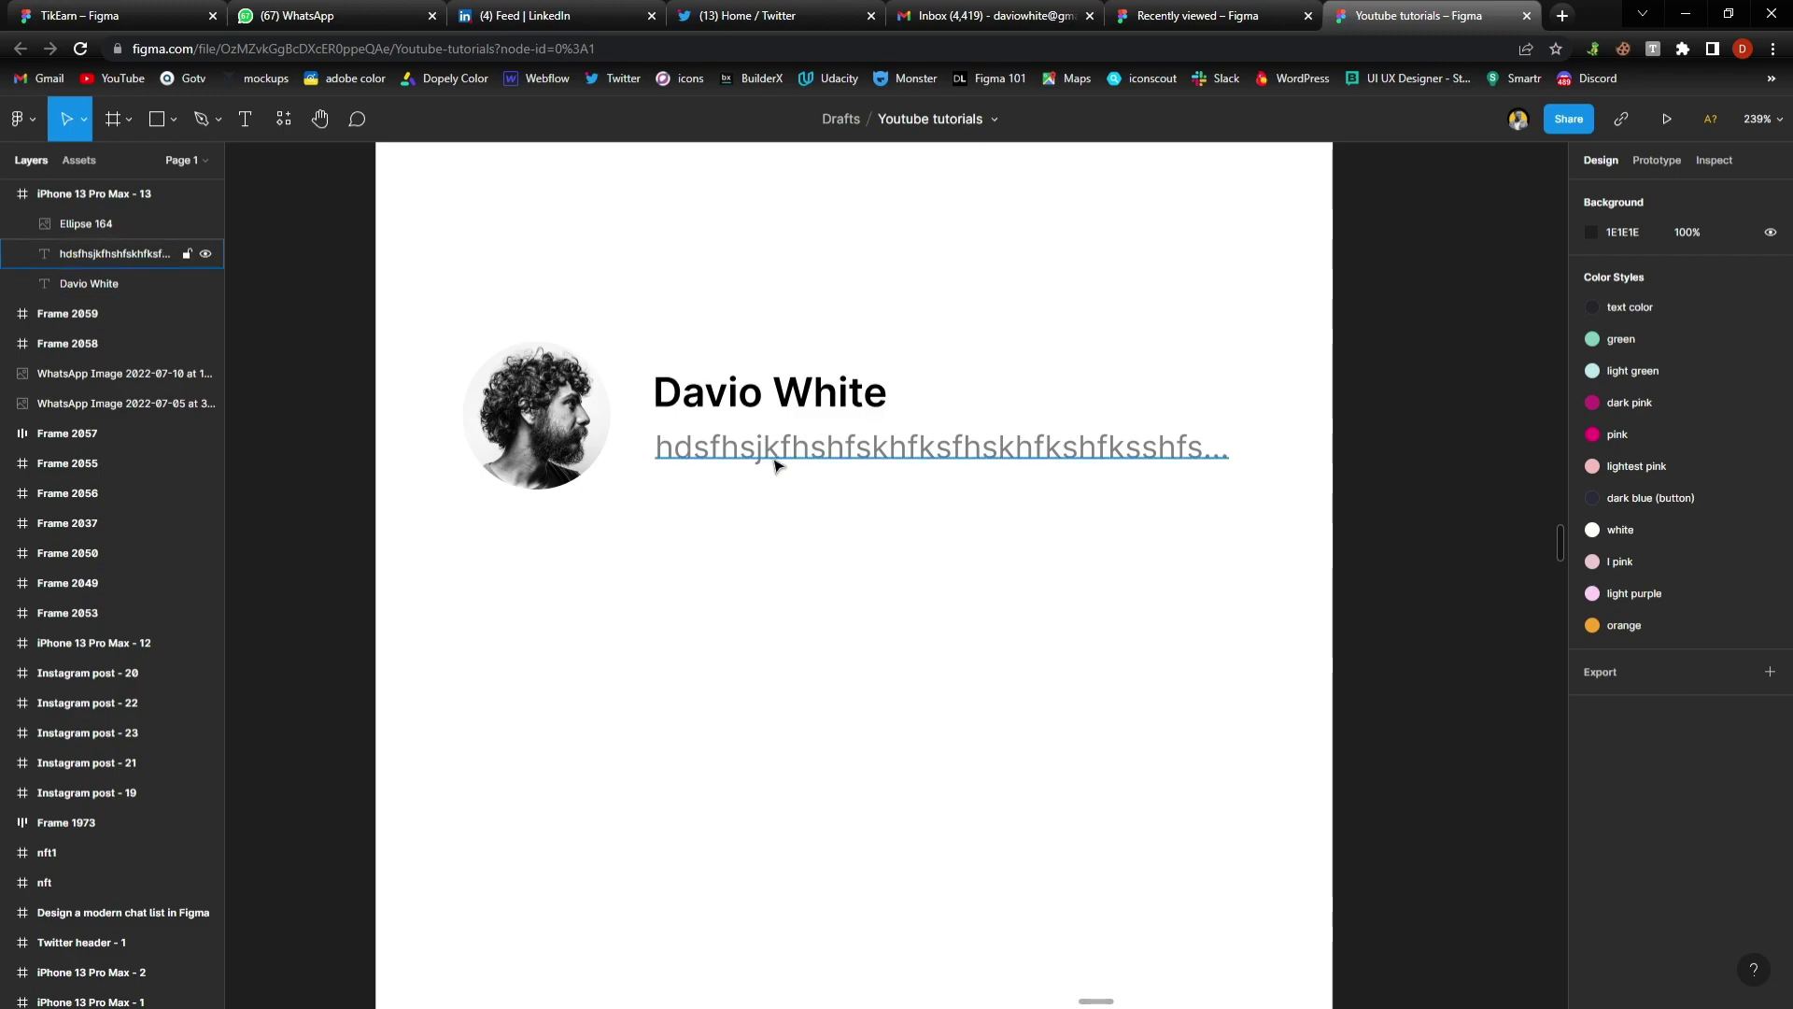
Nudge the message text right and select both the name and message lines
left_click(821, 463)
key("shift+Right")
key("shift+Right")
left_click(806, 397)
left_click(805, 476)
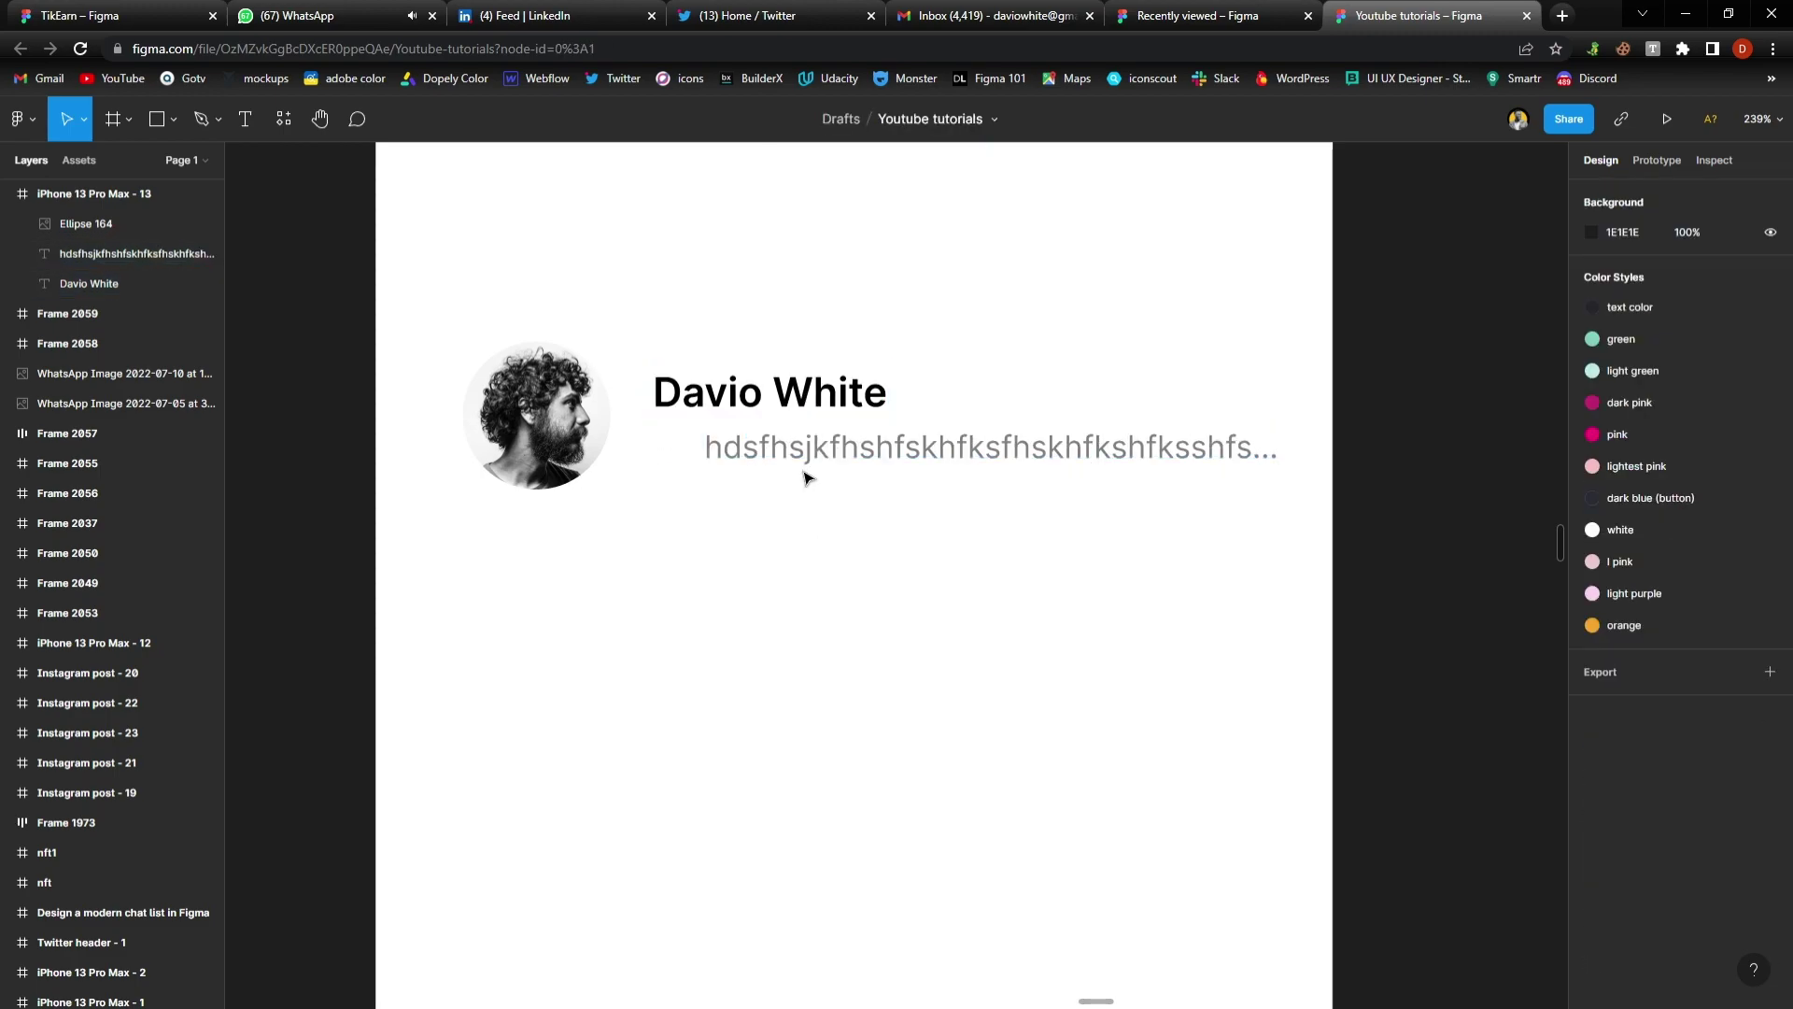
left_click(805, 460)
left_click(818, 505)
left_click(822, 397)
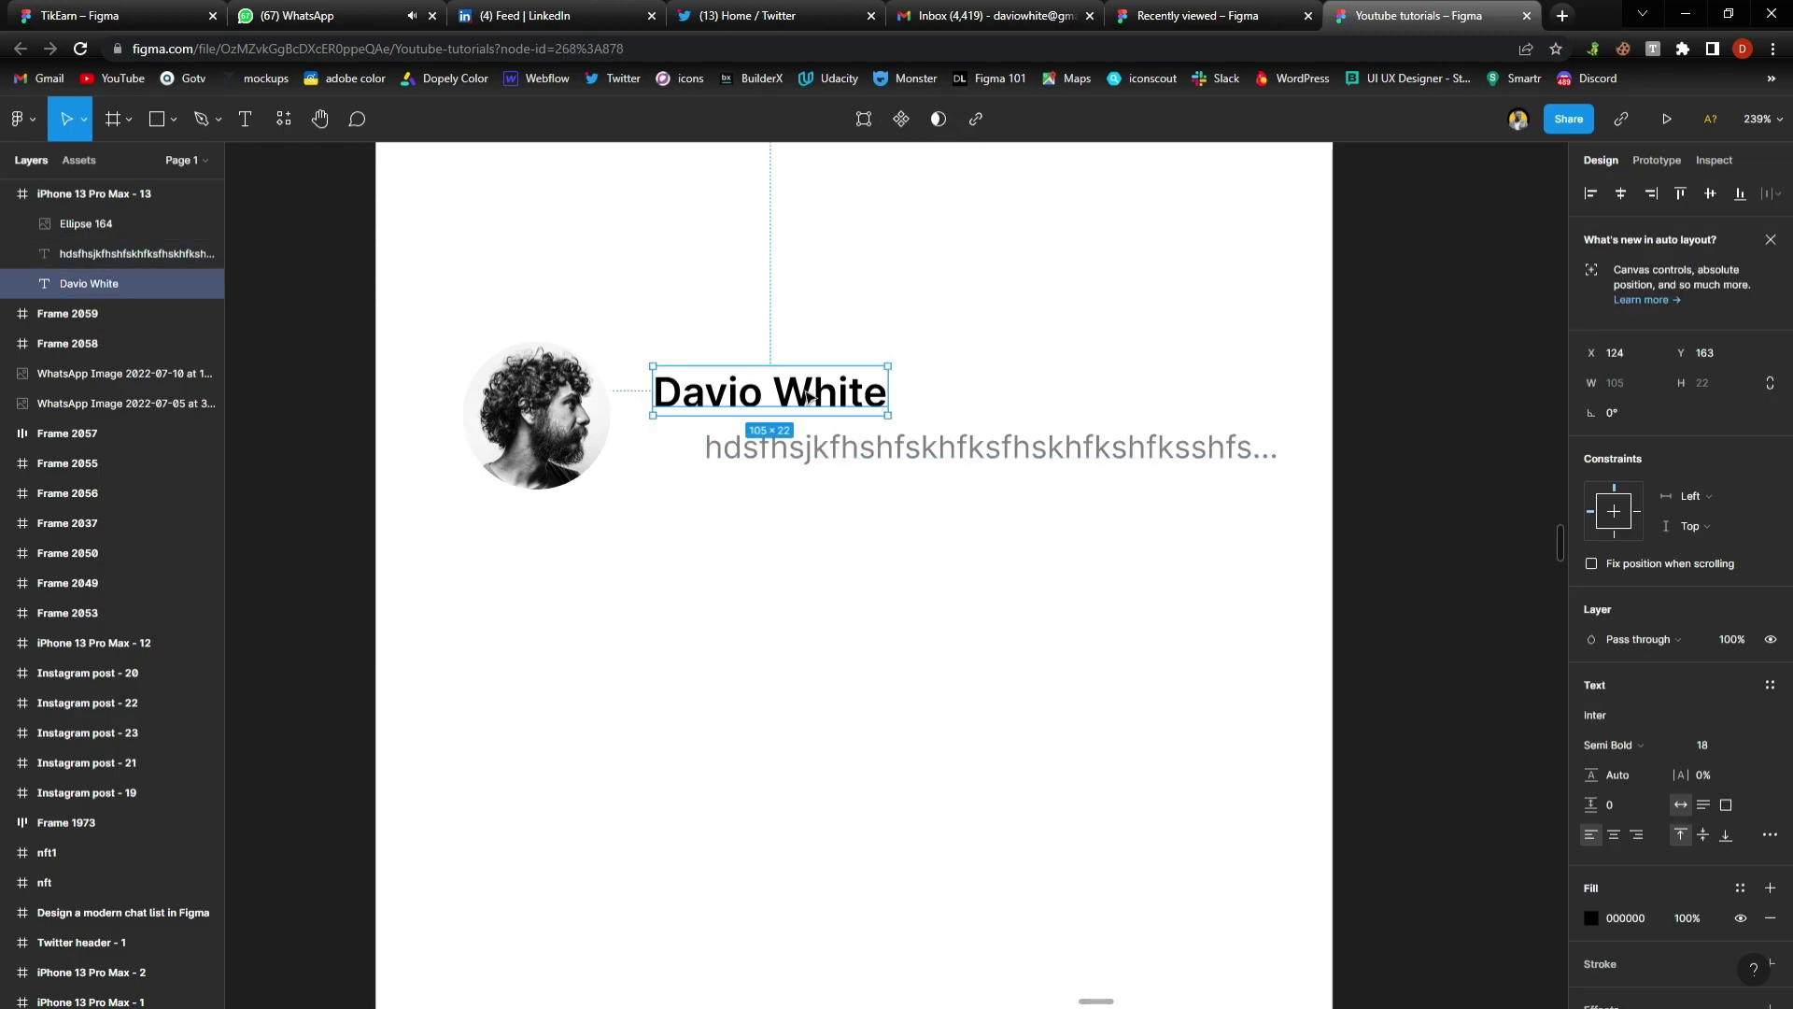
left_click(820, 458, "shift")
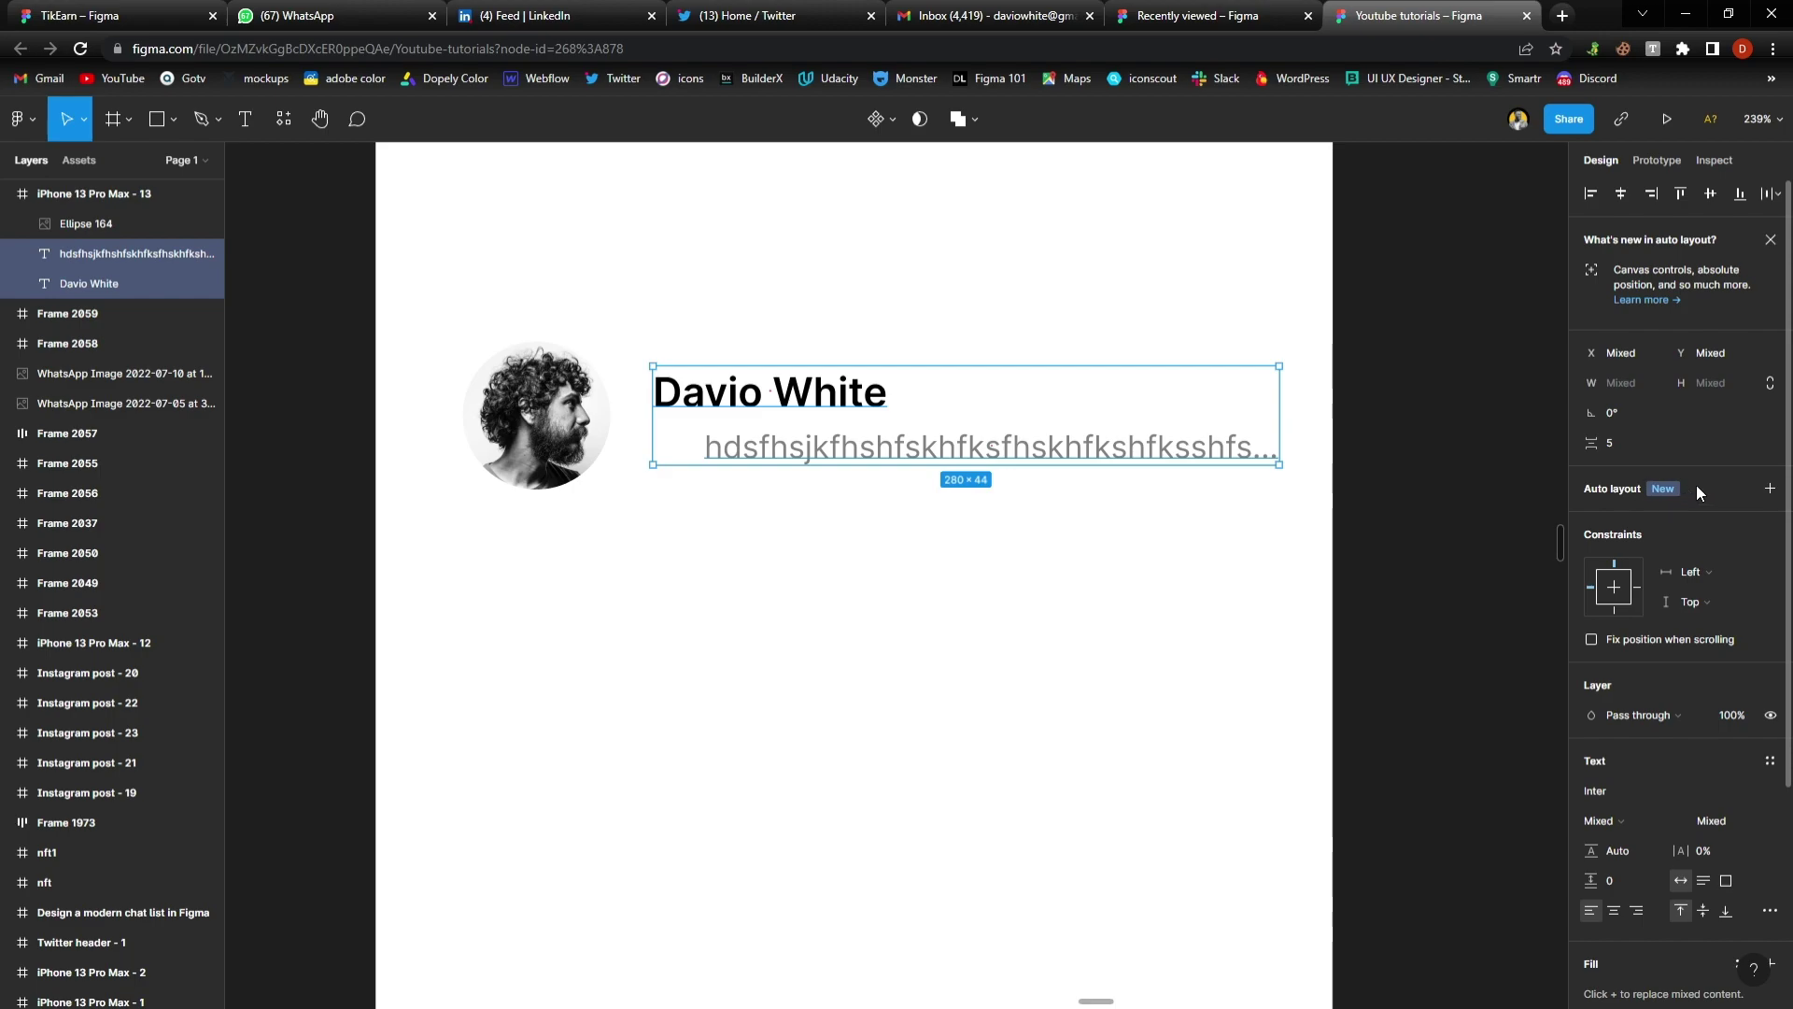
Wrap both lines in a vertical auto-layout frame with 5 spacing, aligned top-left
left_click(1770, 488)
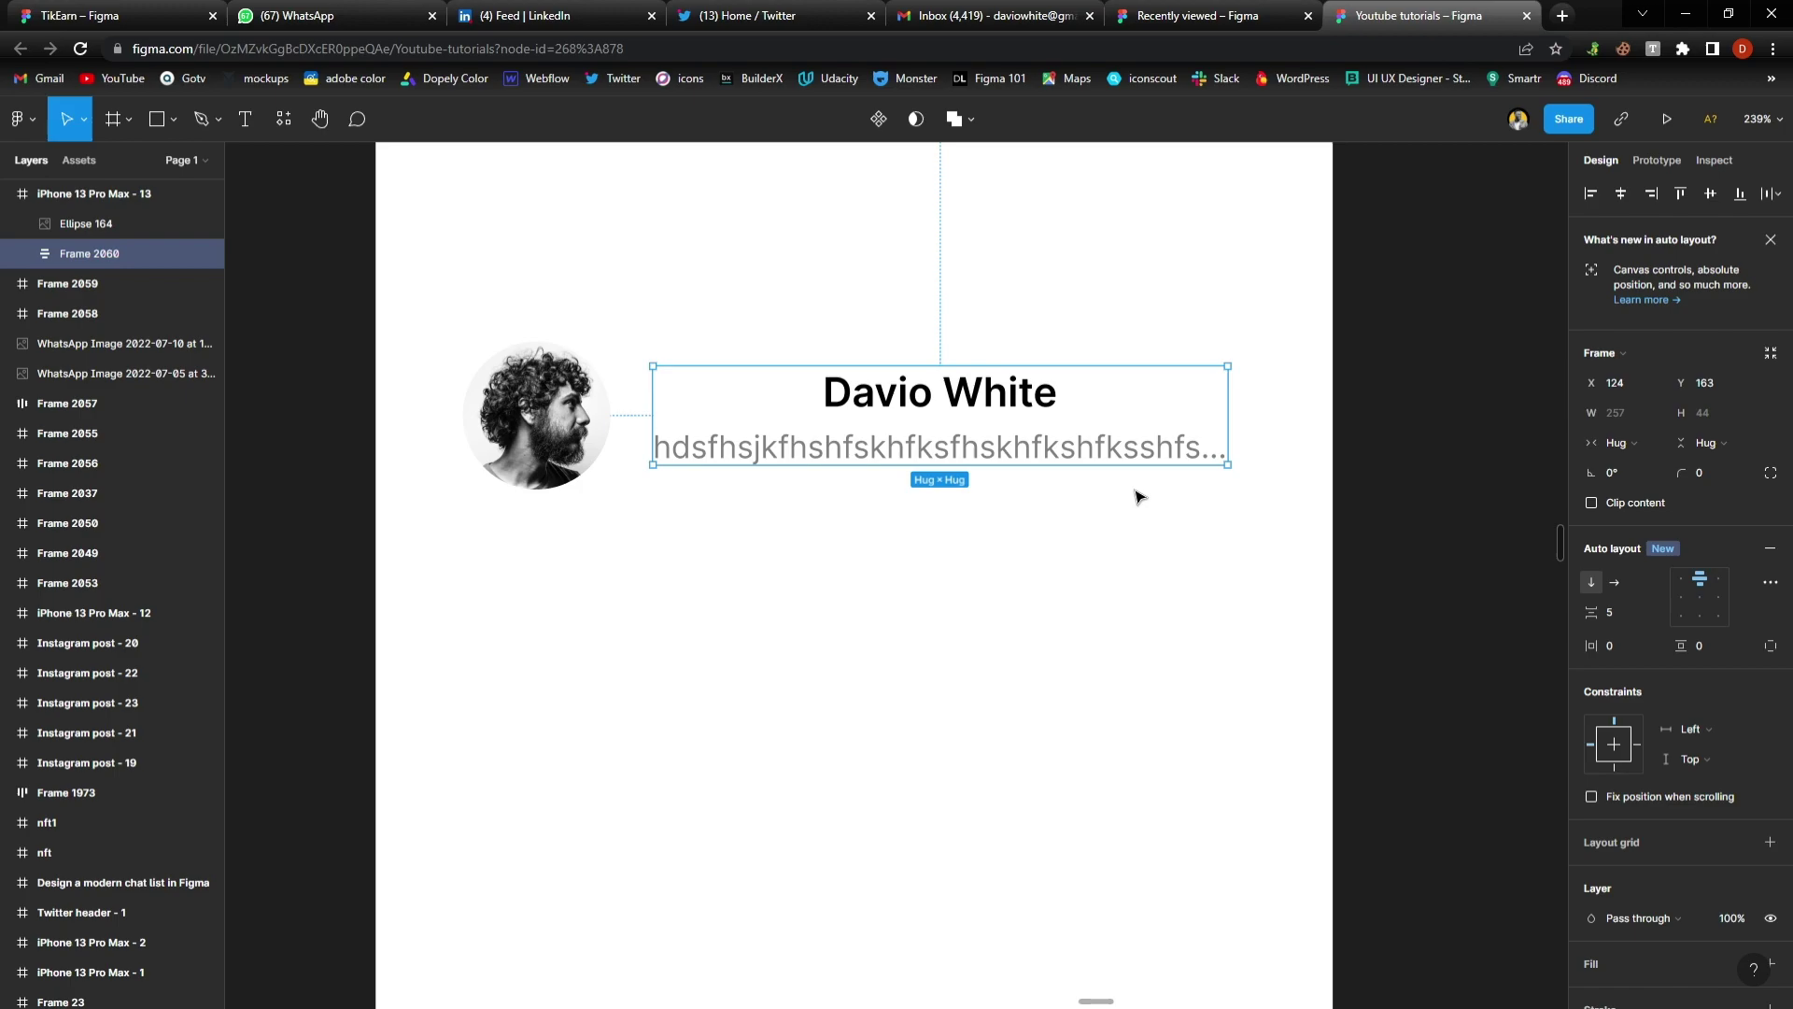
left_click(1681, 584)
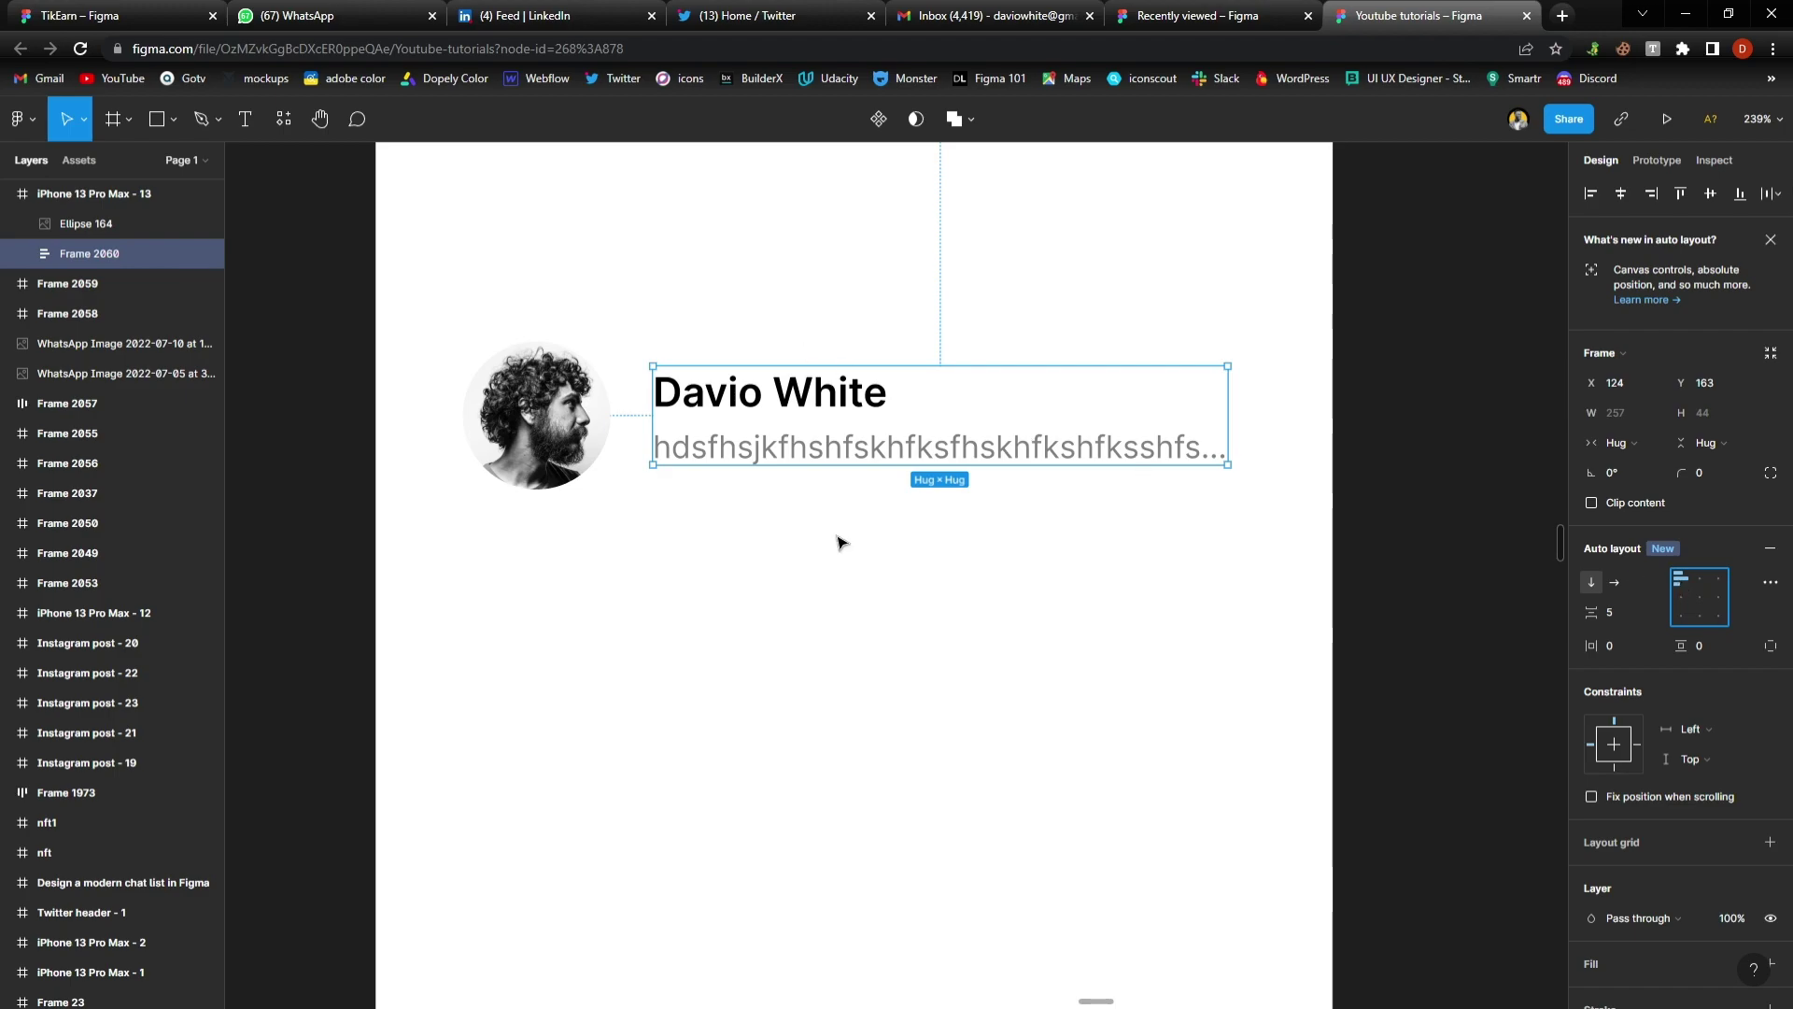
left_click(1721, 579)
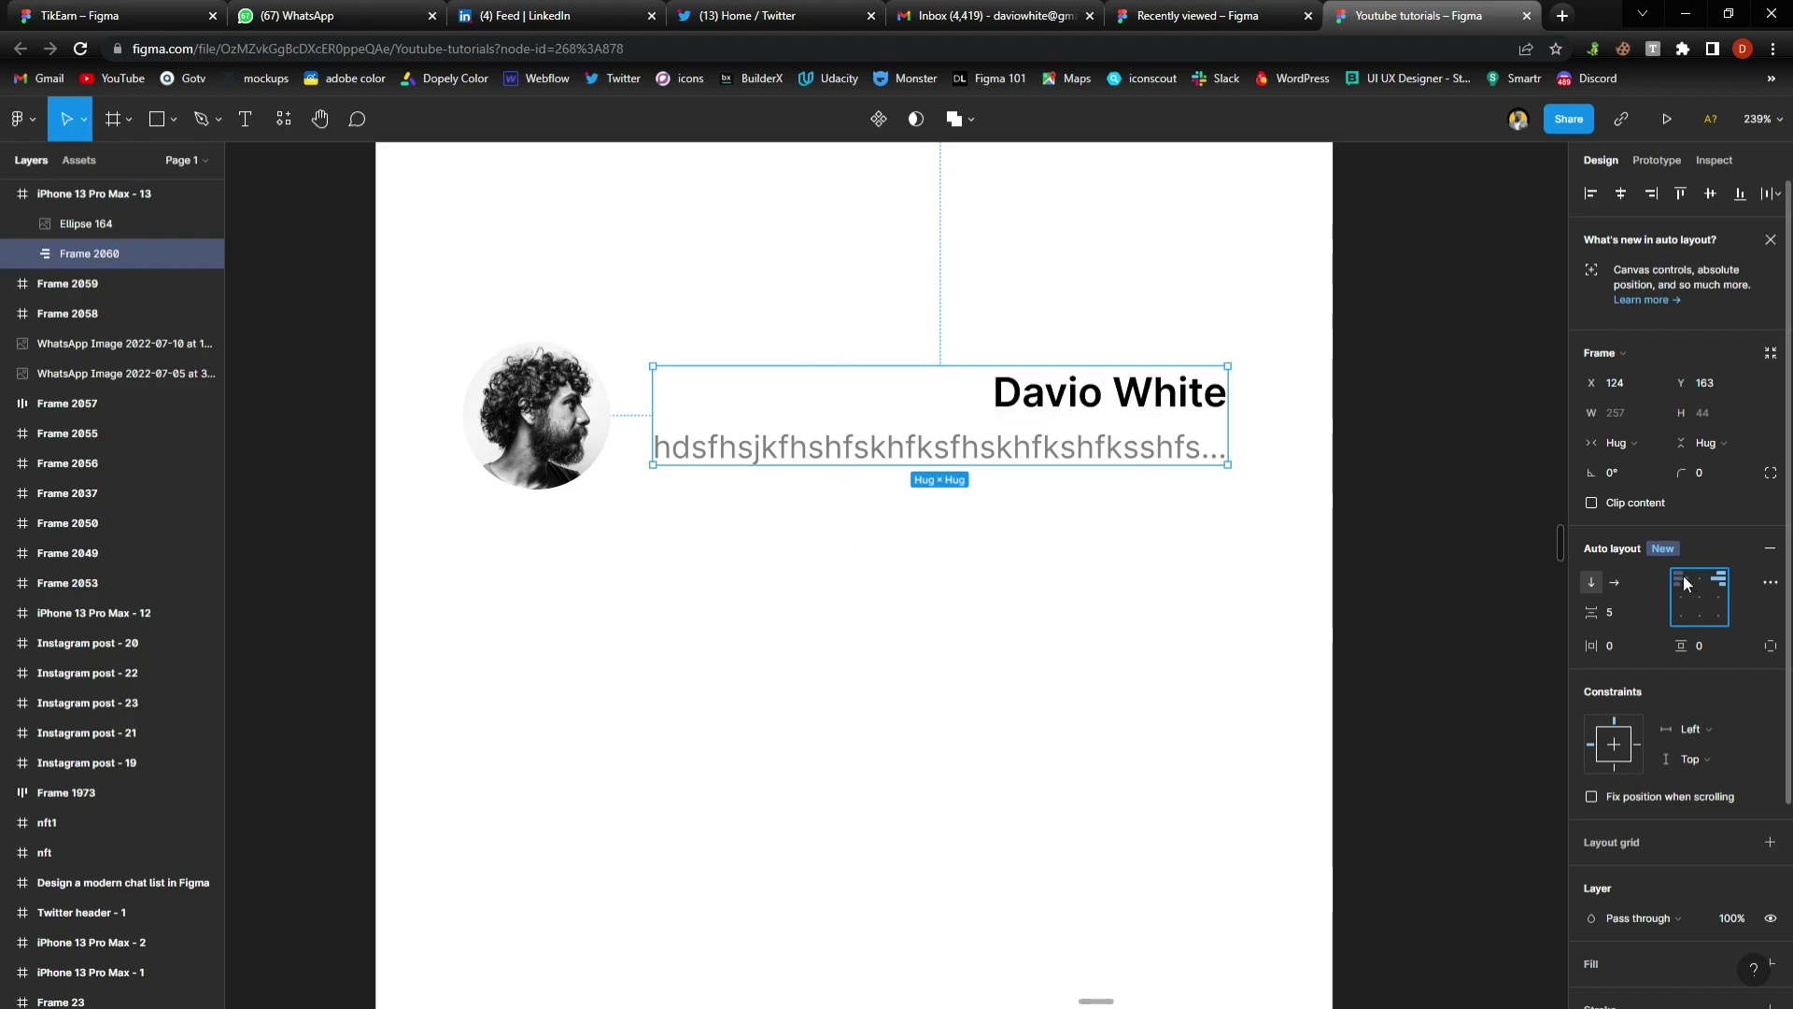
left_click(1684, 580)
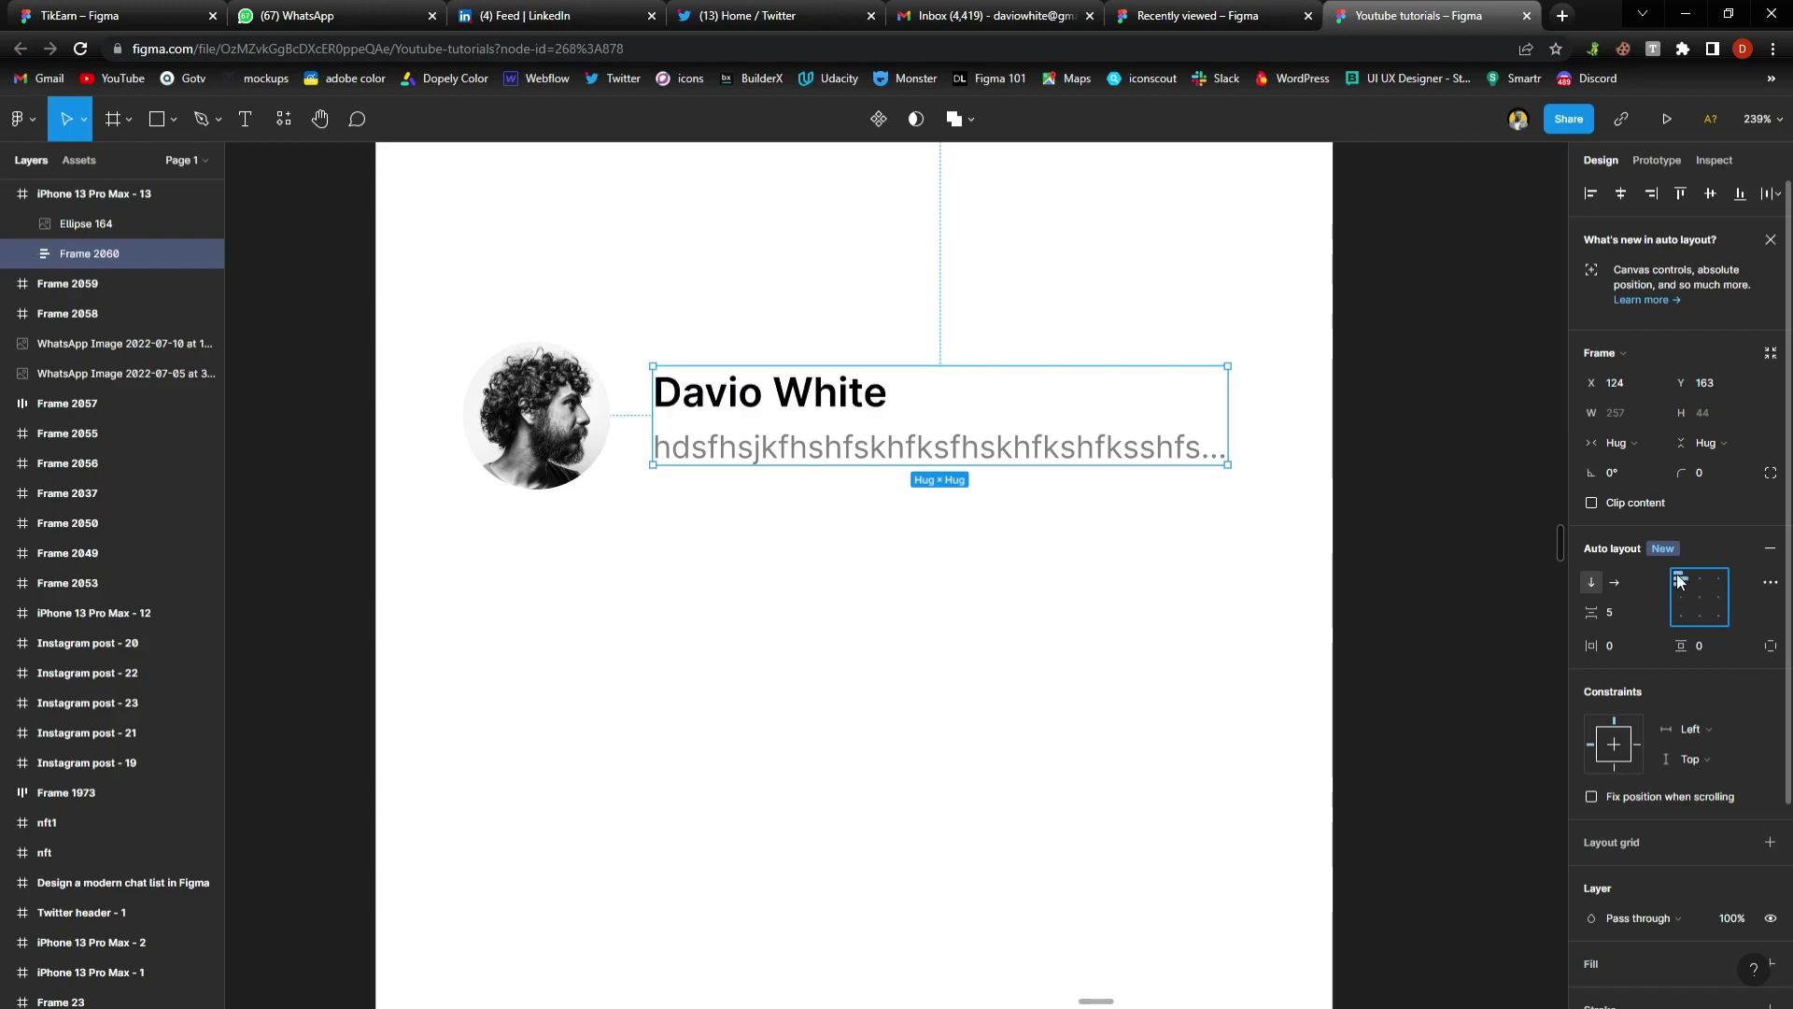
left_click(783, 580)
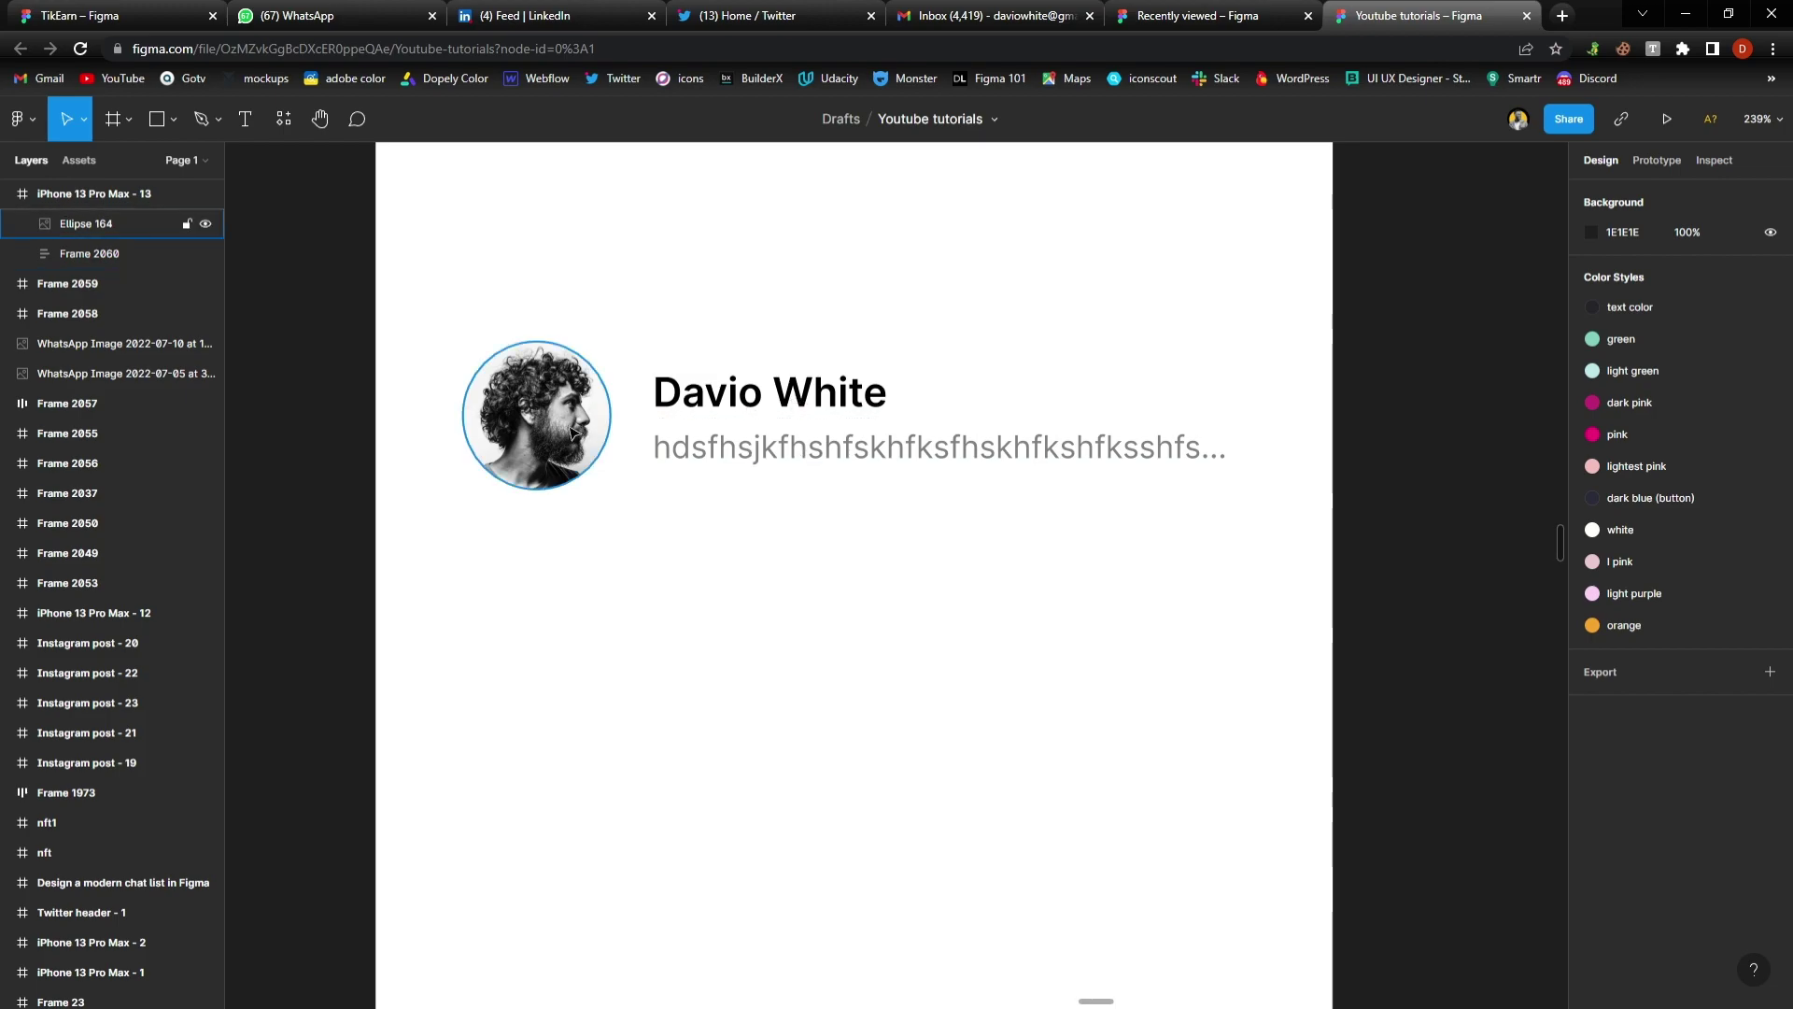
Raise the text stack slightly and select it together with the avatar photo
left_click(704, 408)
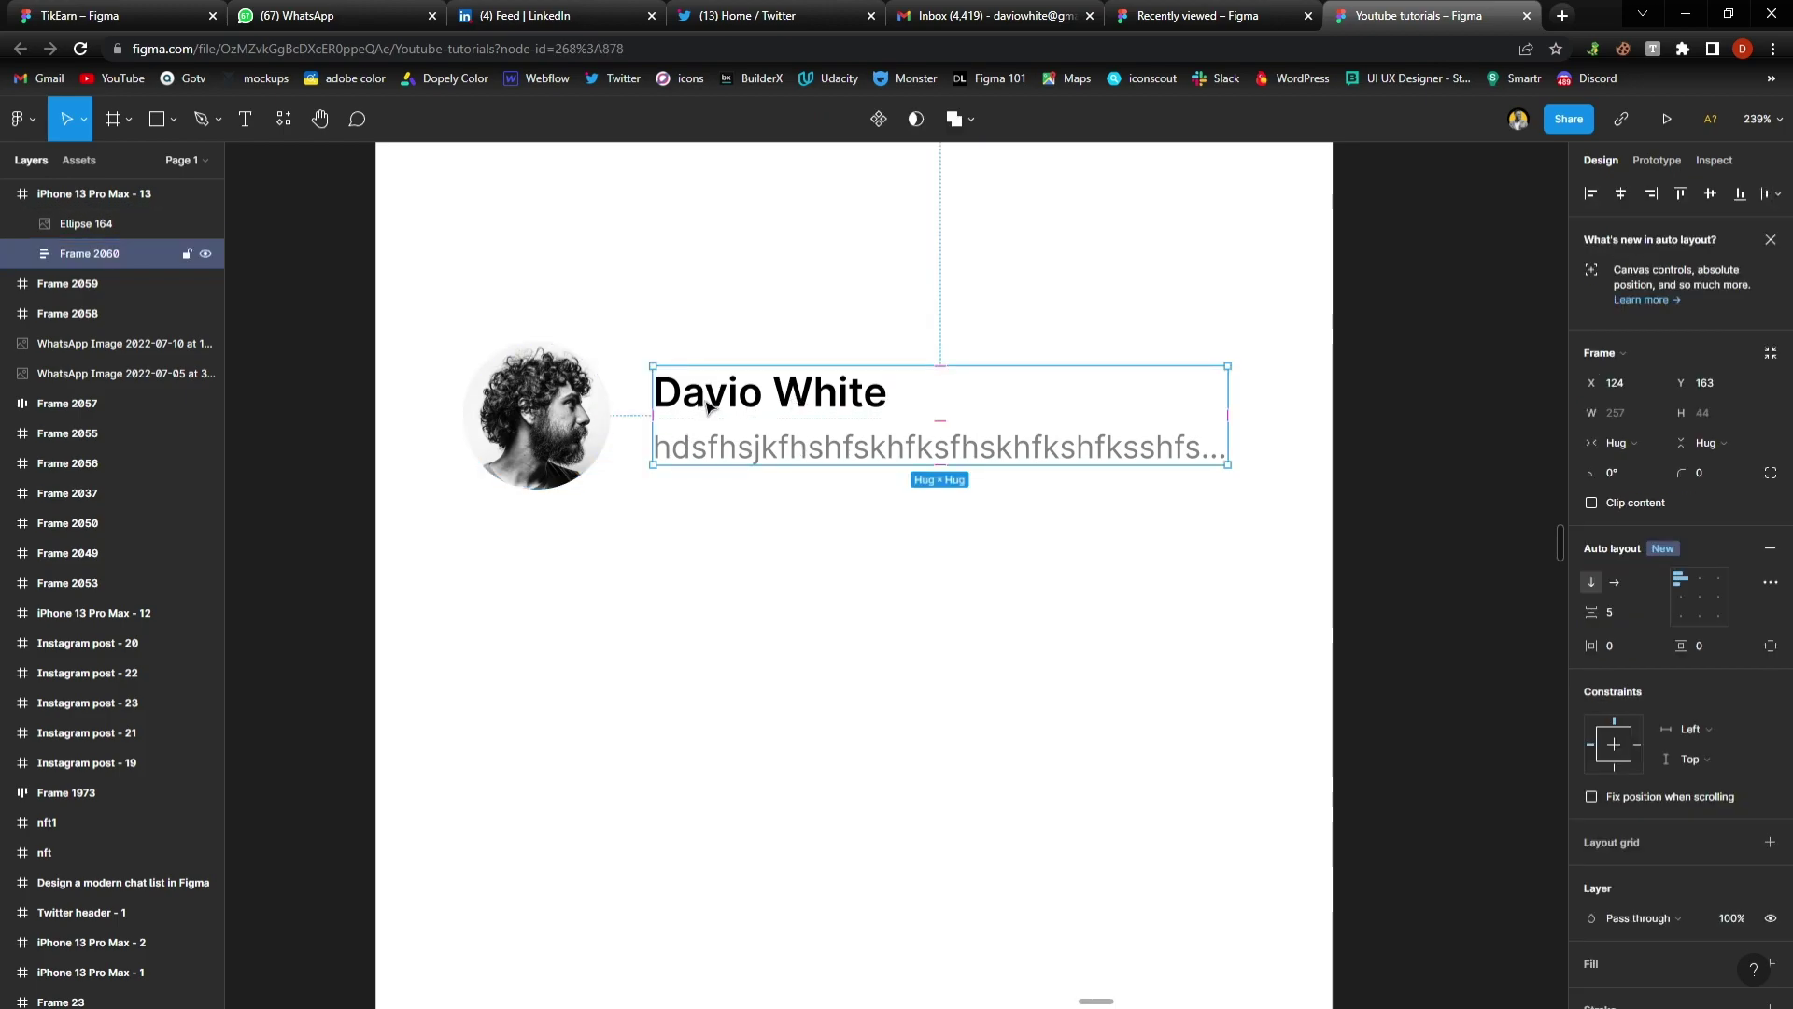
left_click_drag(703, 408, 705, 384)
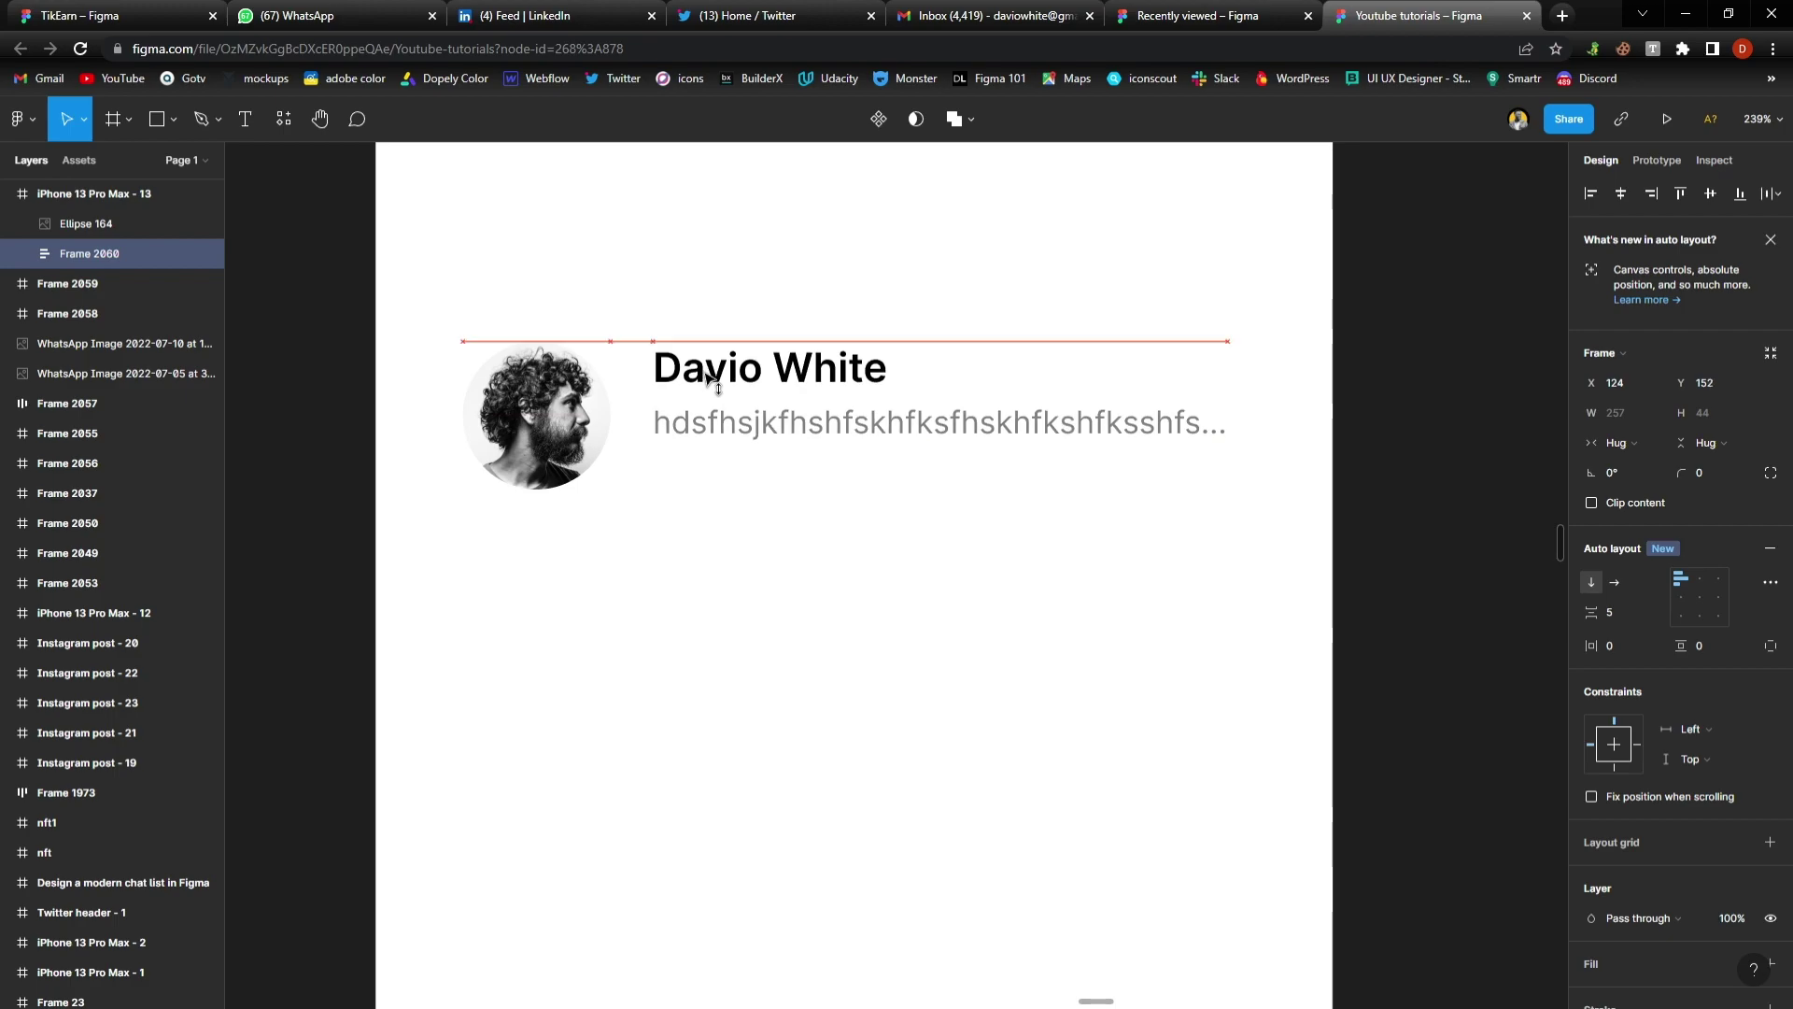
left_click(781, 508)
left_click(696, 383)
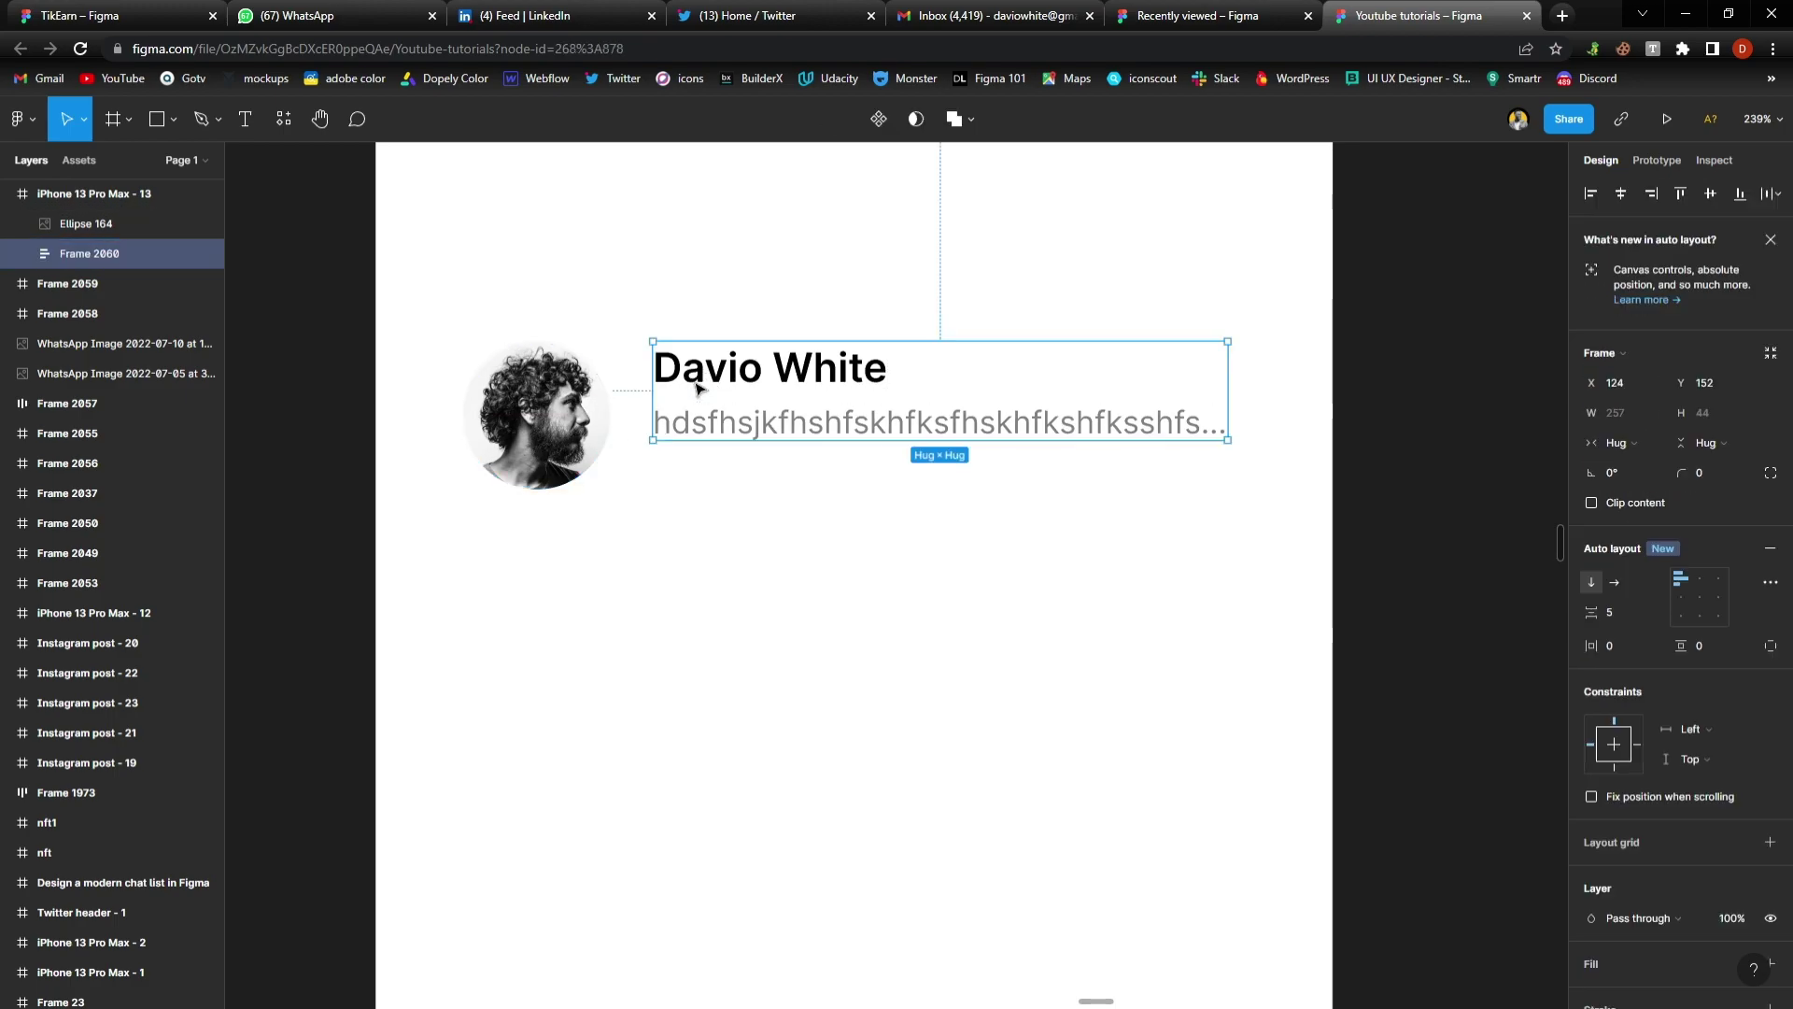
left_click(580, 429, "shift")
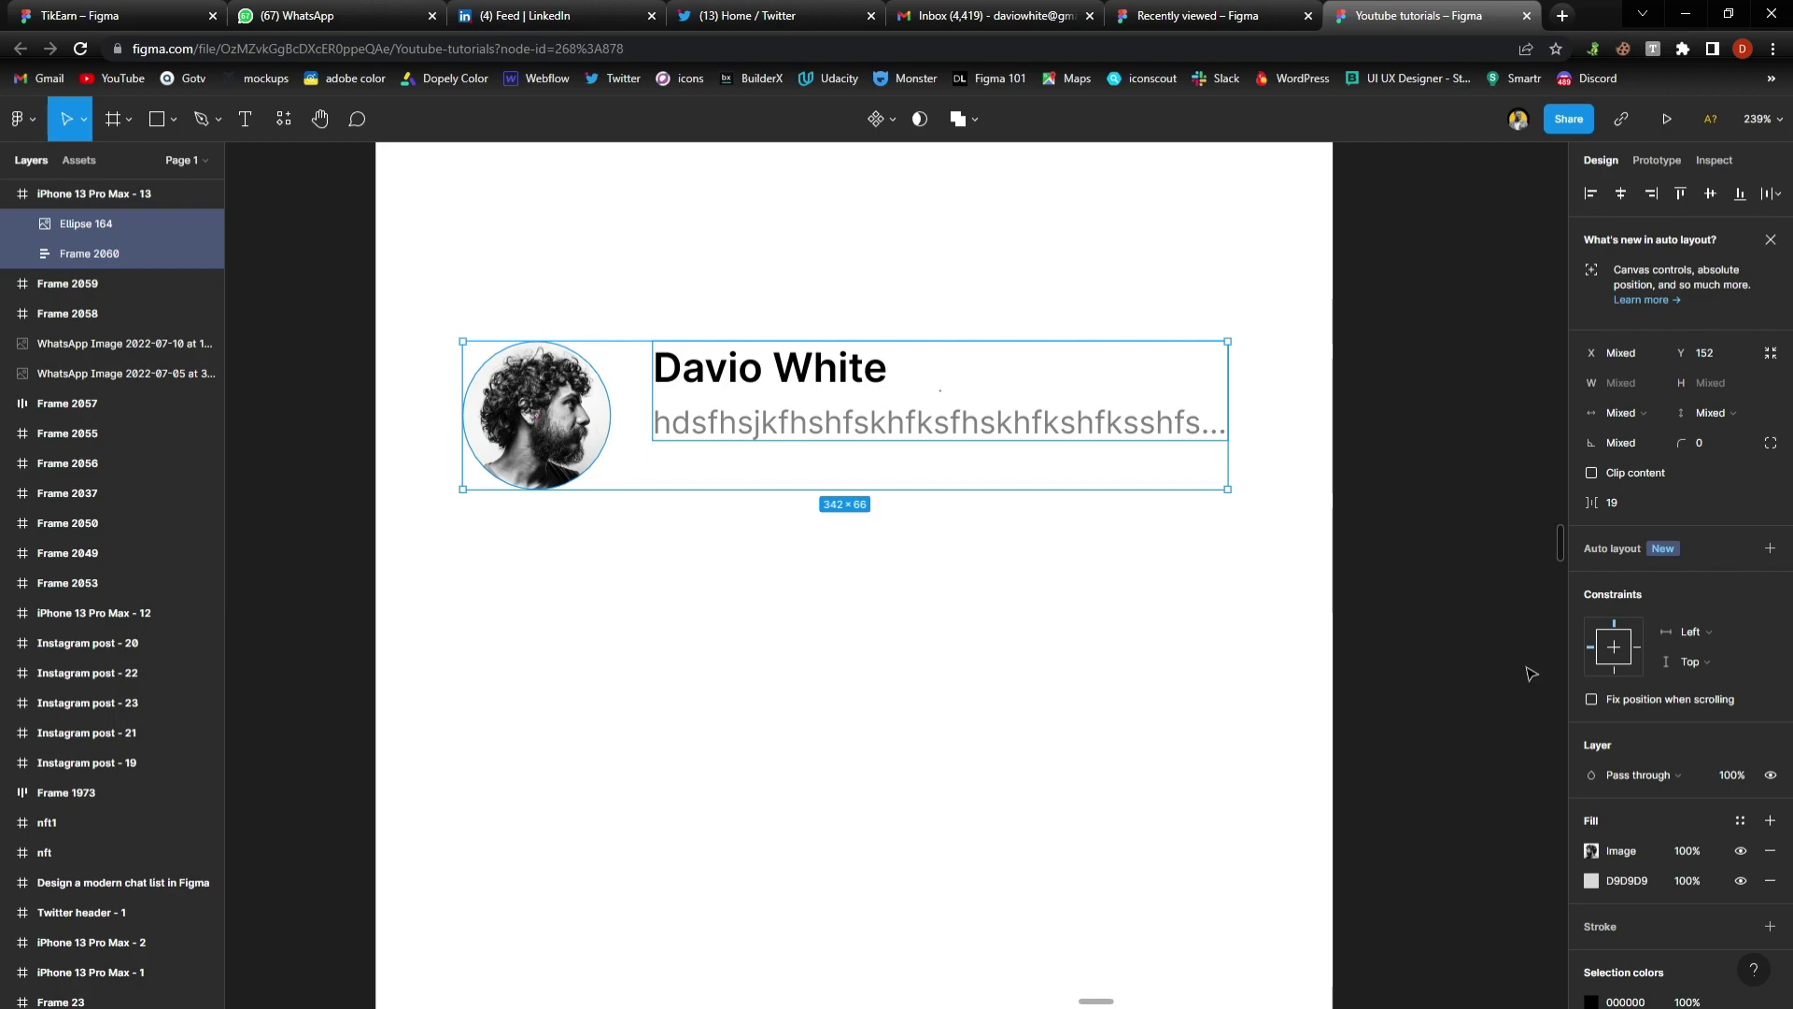
Wrap avatar and text in a horizontal auto-layout row, spacing 19, centred vertically
left_click(1771, 549)
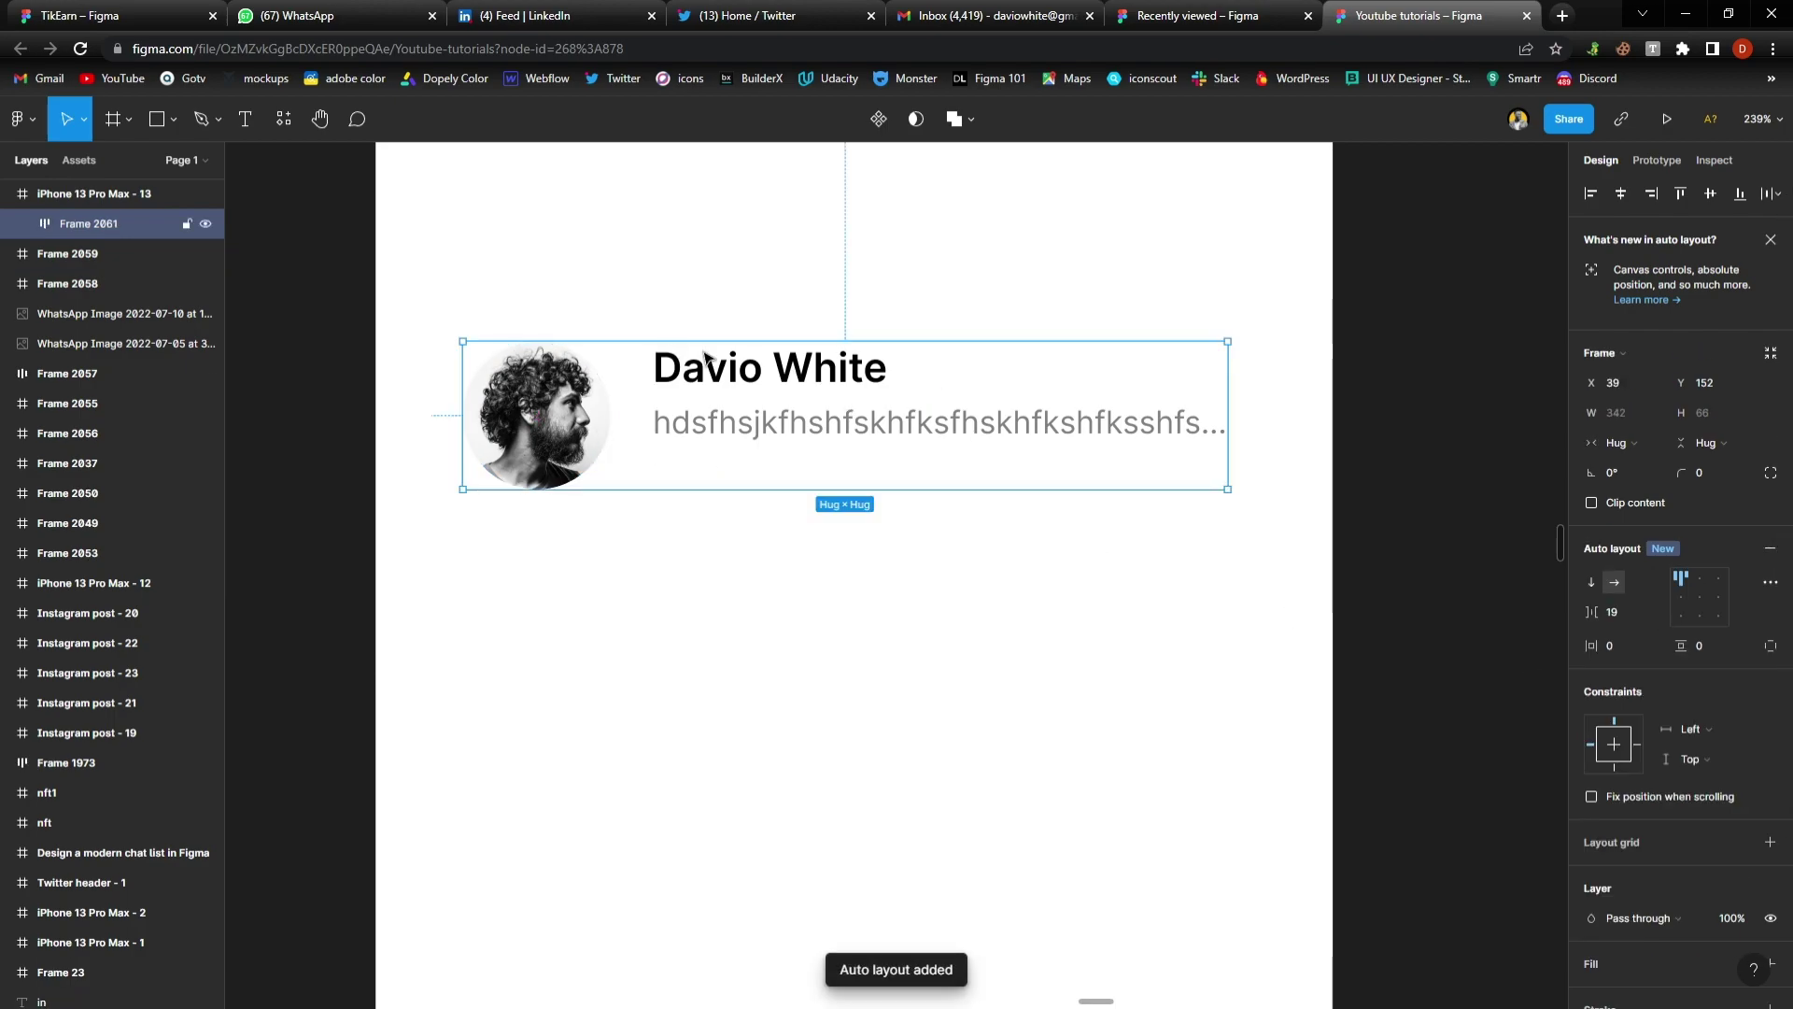
left_click(1685, 614)
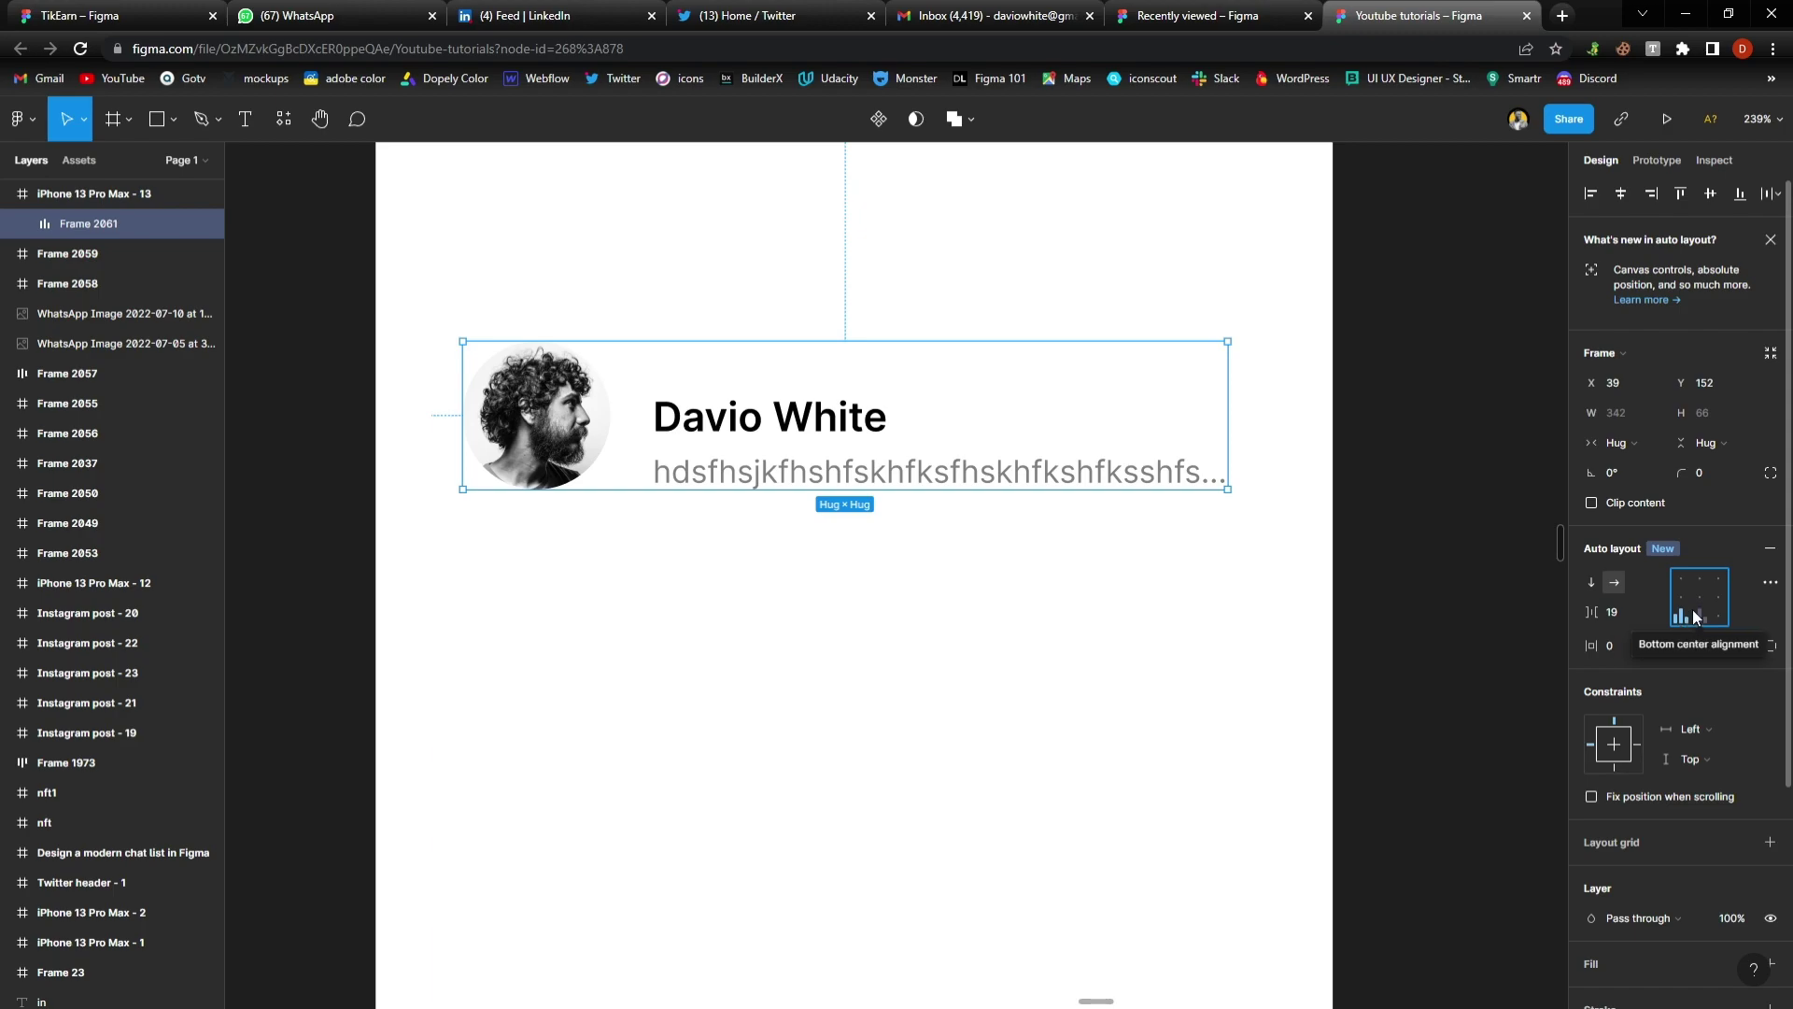
left_click(1700, 603)
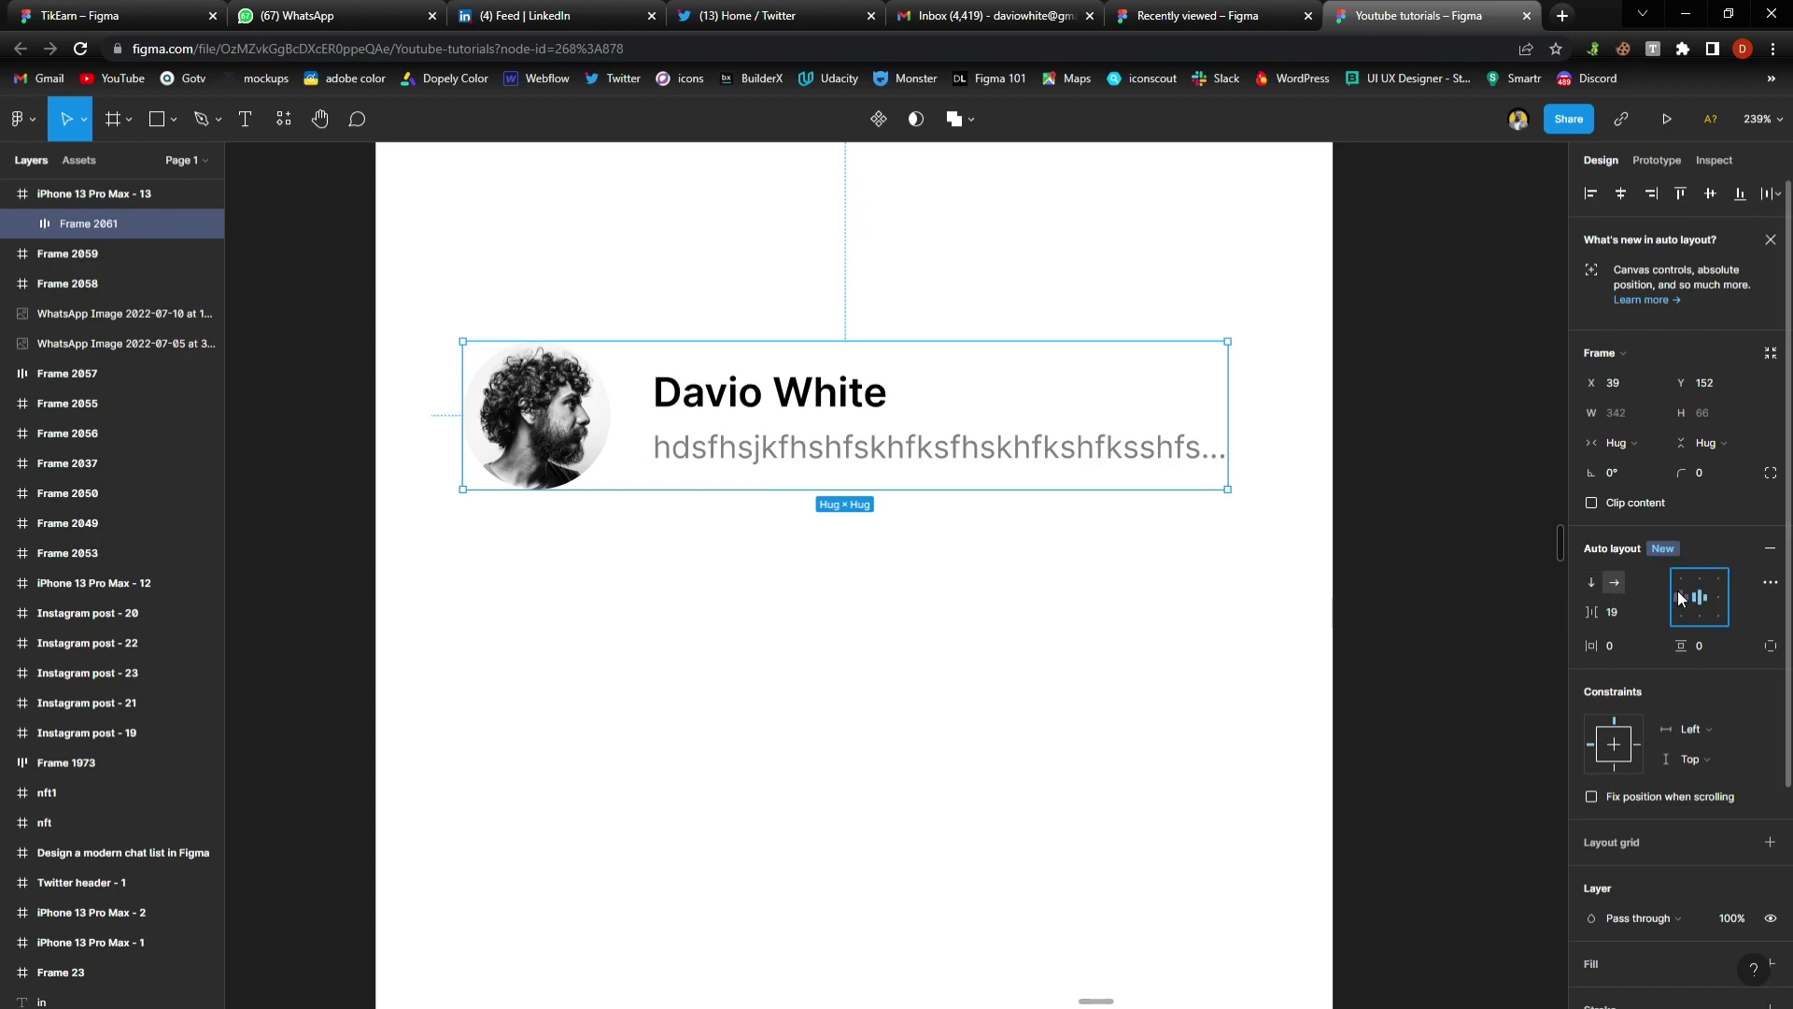
left_click(1719, 601)
left_click(1704, 602)
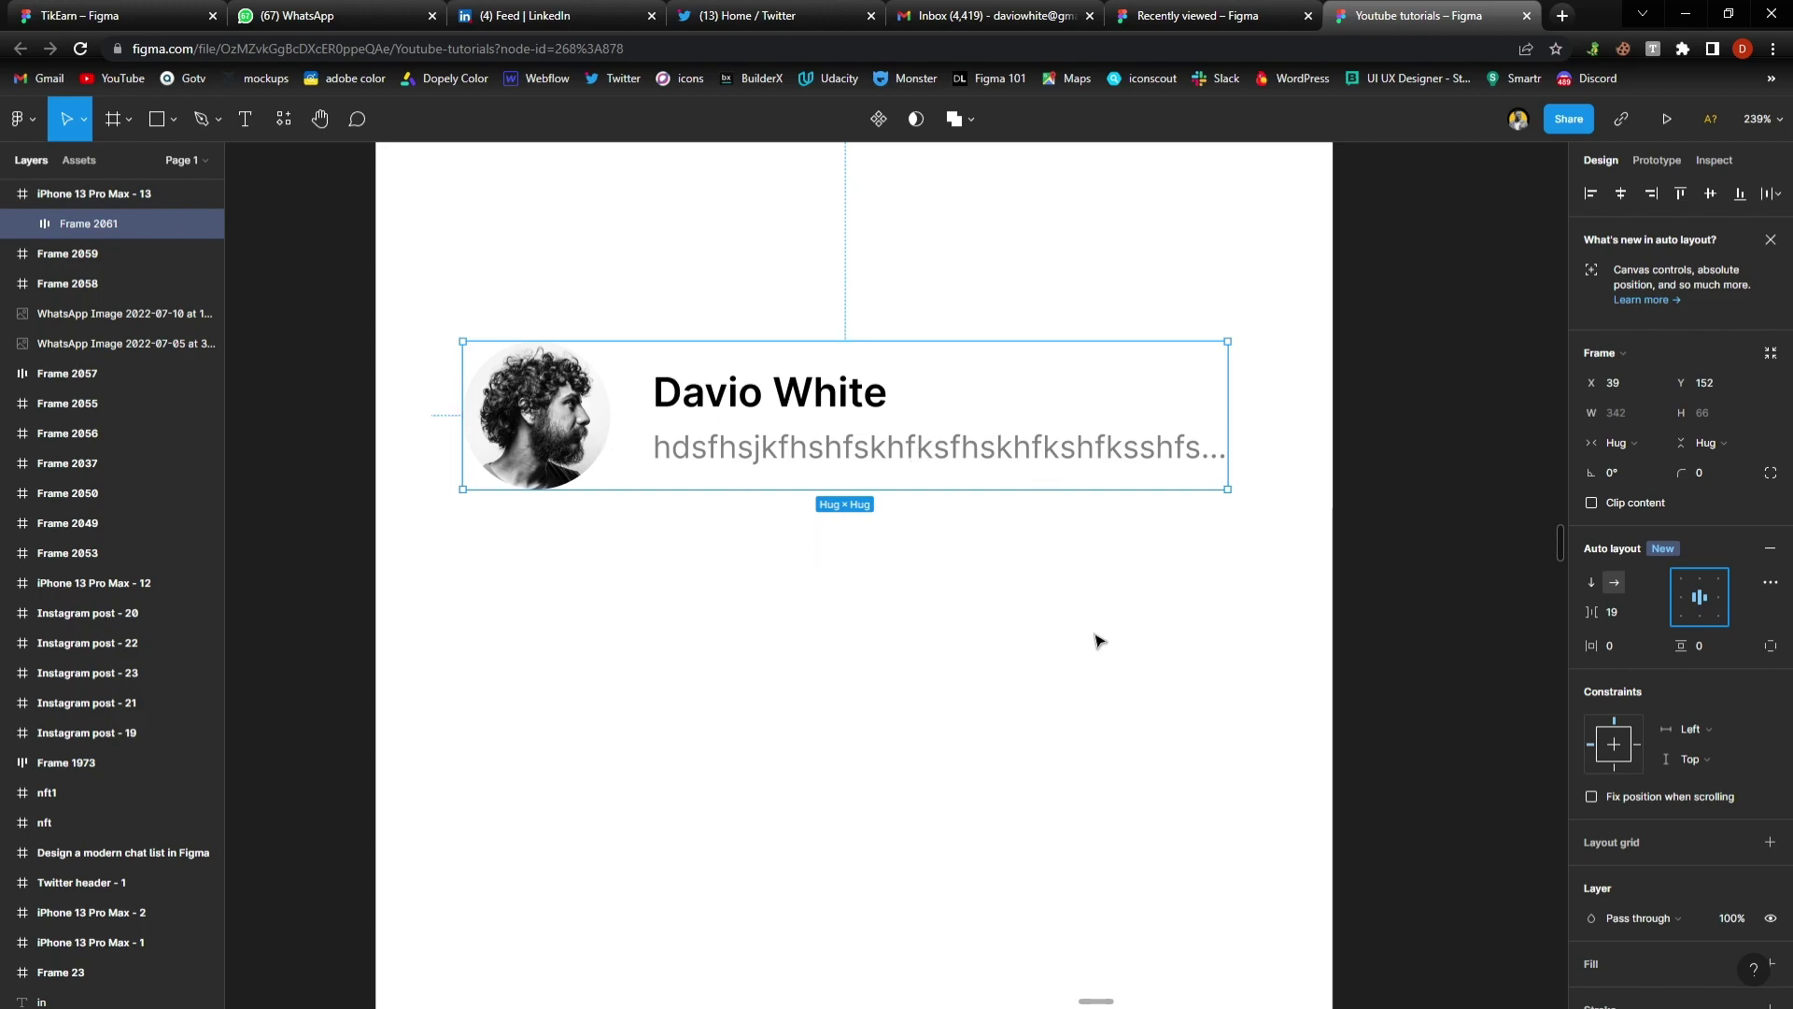
Nudge the chat row slightly right and select the parent phone frame
left_click(1113, 605)
left_click(950, 431)
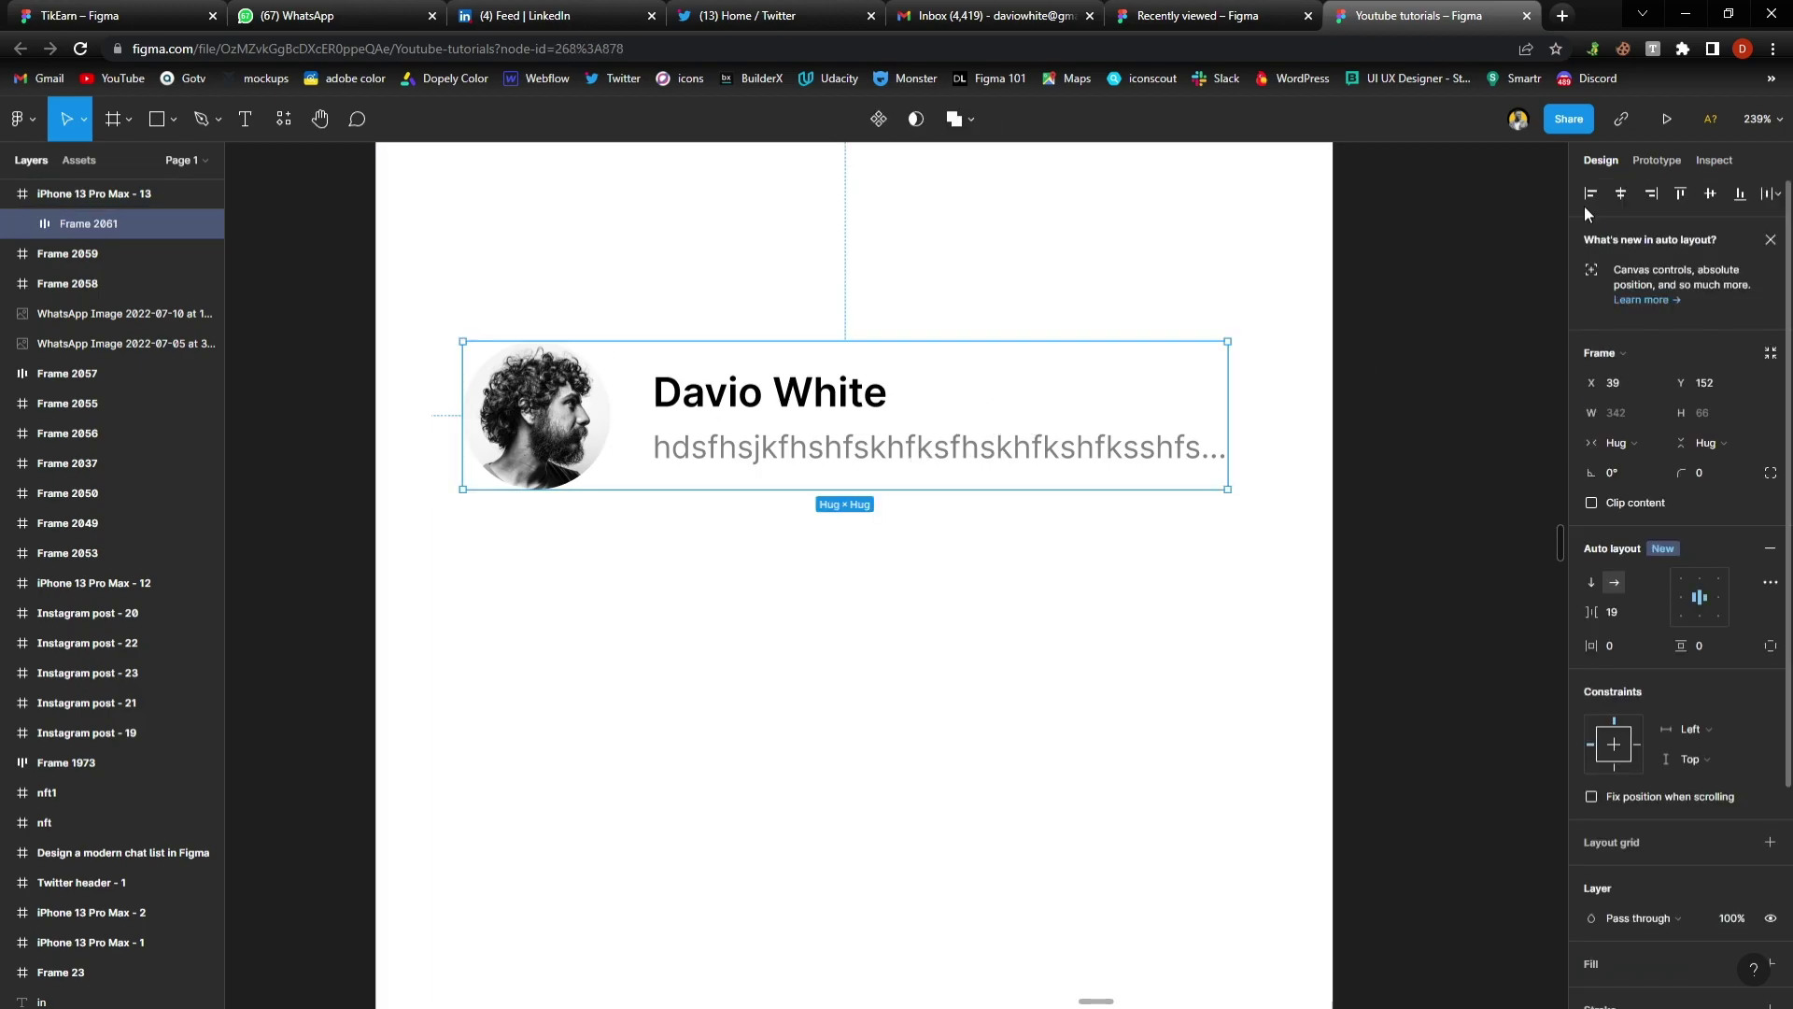
key("Right")
key("Right")
key("Right")
key("Right")
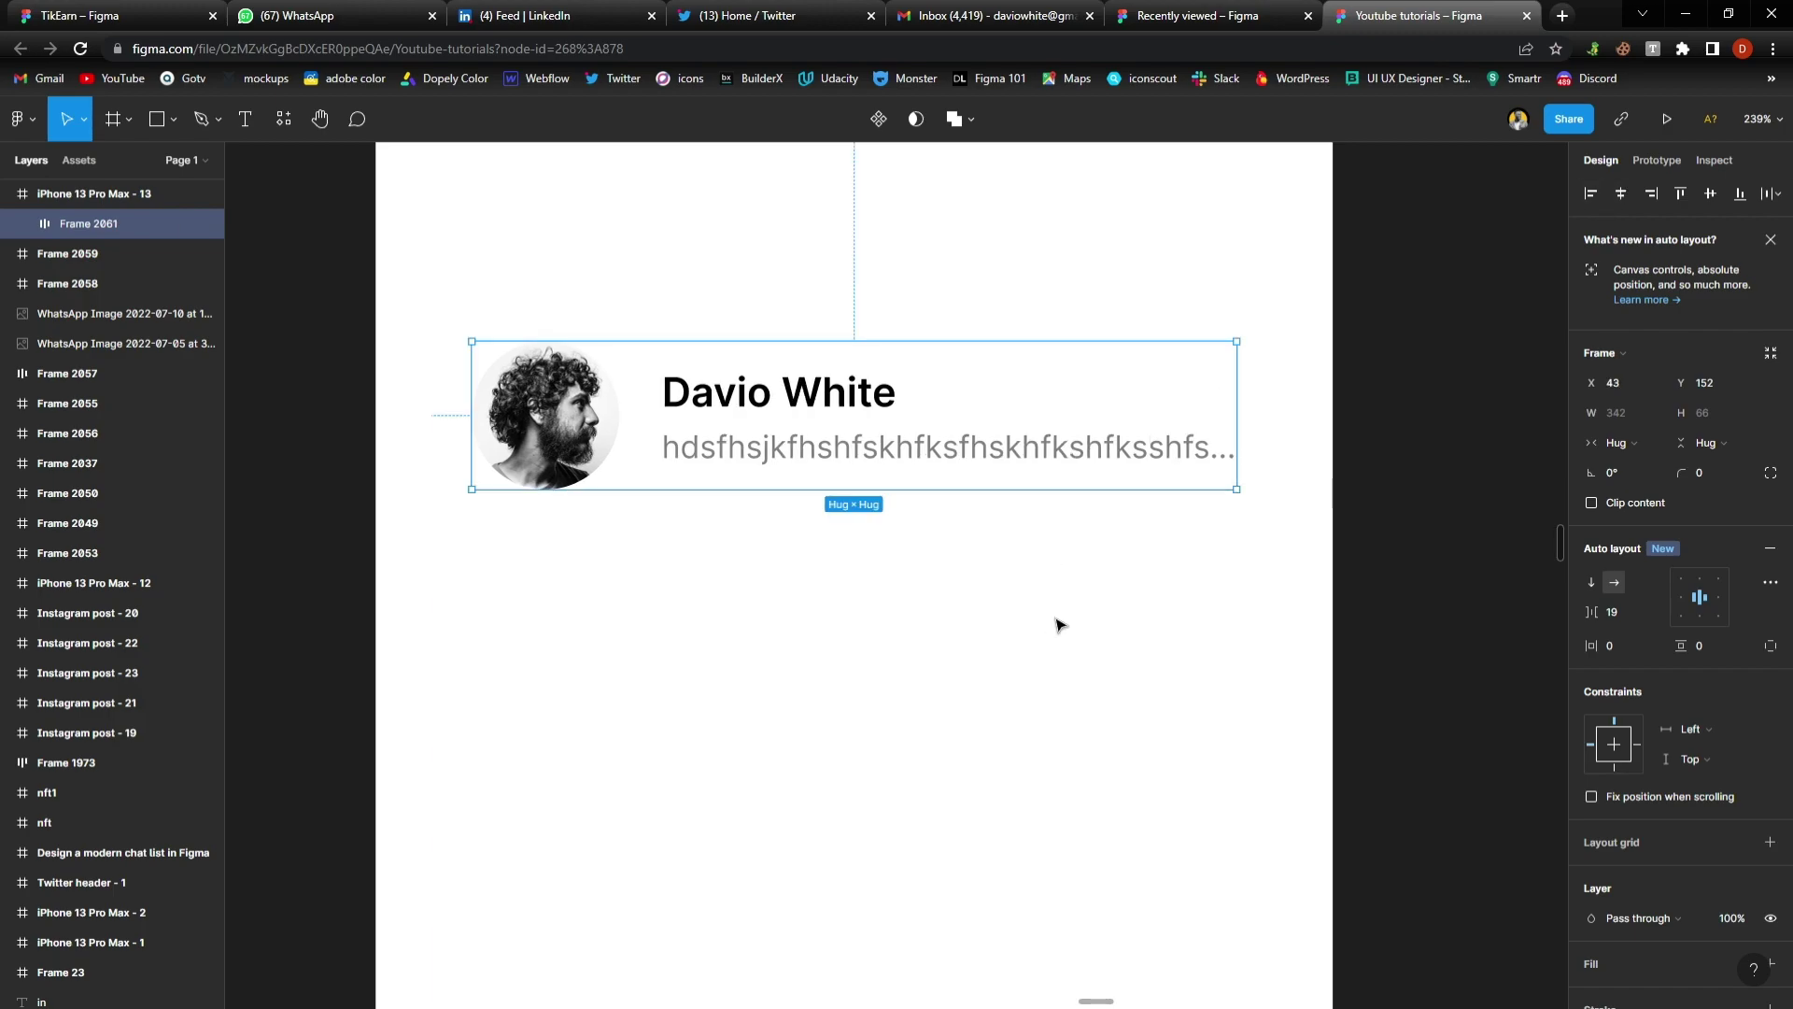
key("Escape")
Give the chat card row 18 px horizontal padding
left_click(1741, 595)
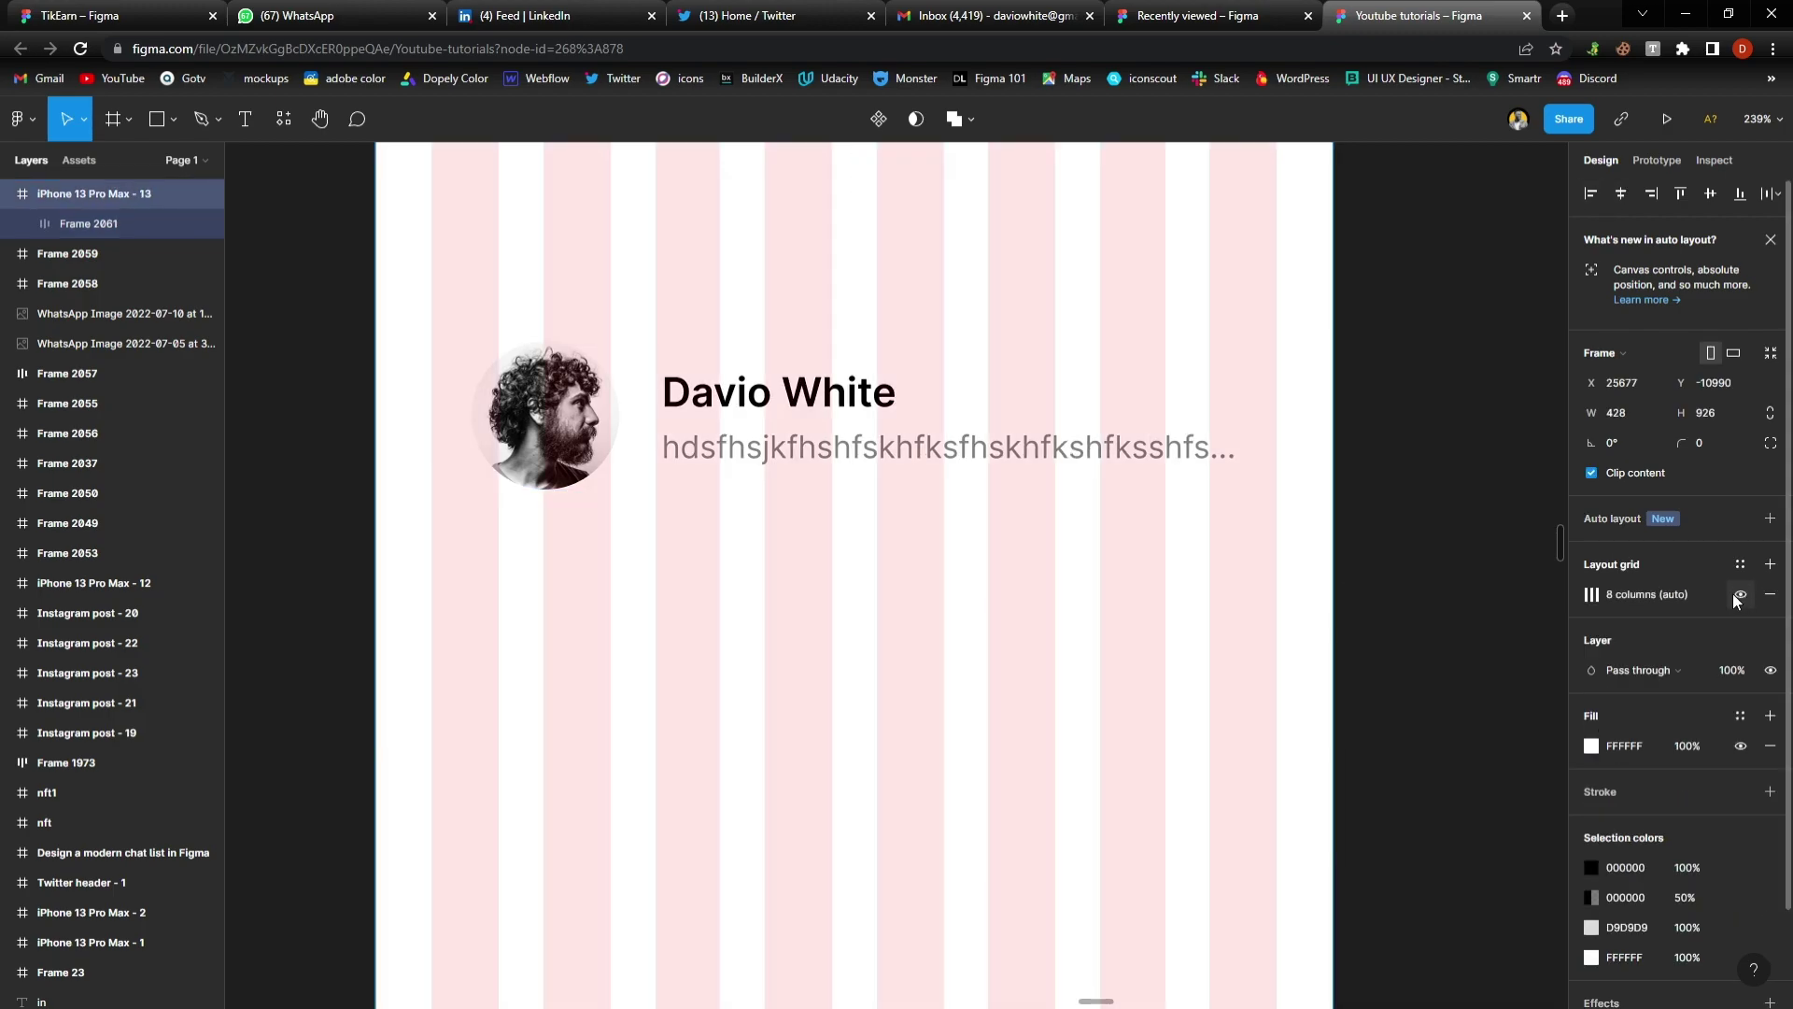
key("Escape")
left_click(797, 448)
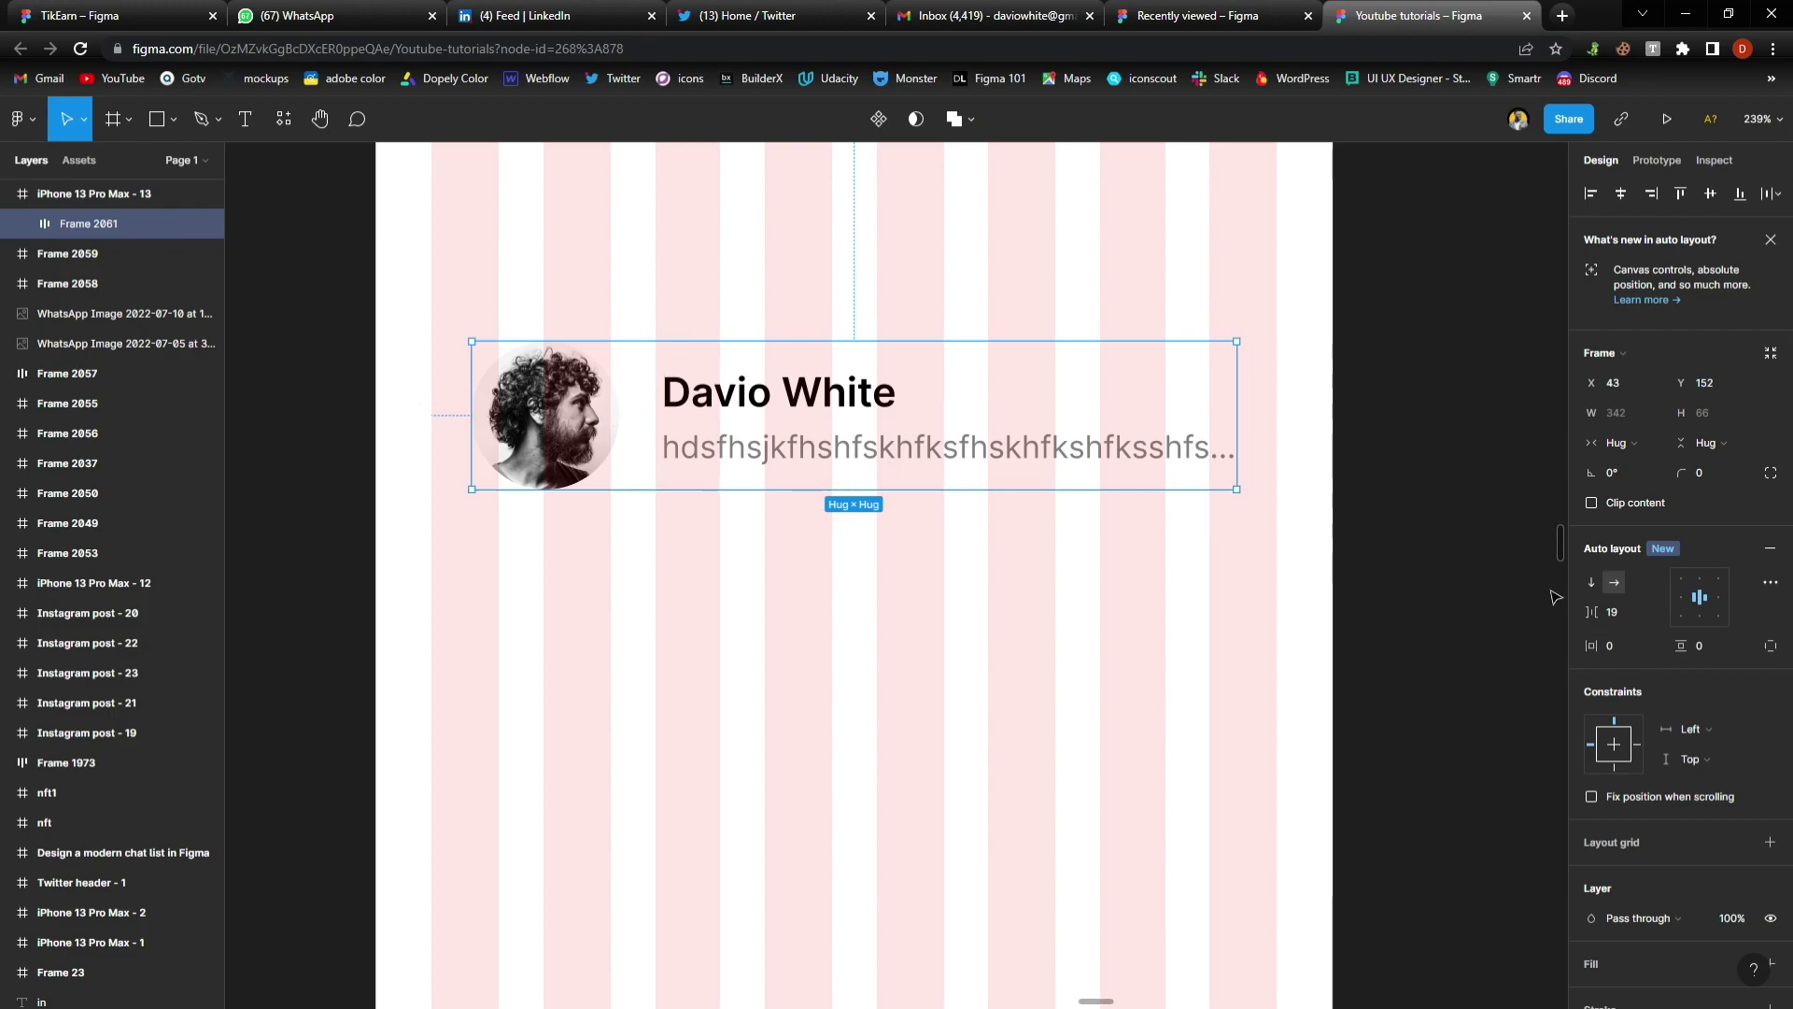
left_click(1641, 645)
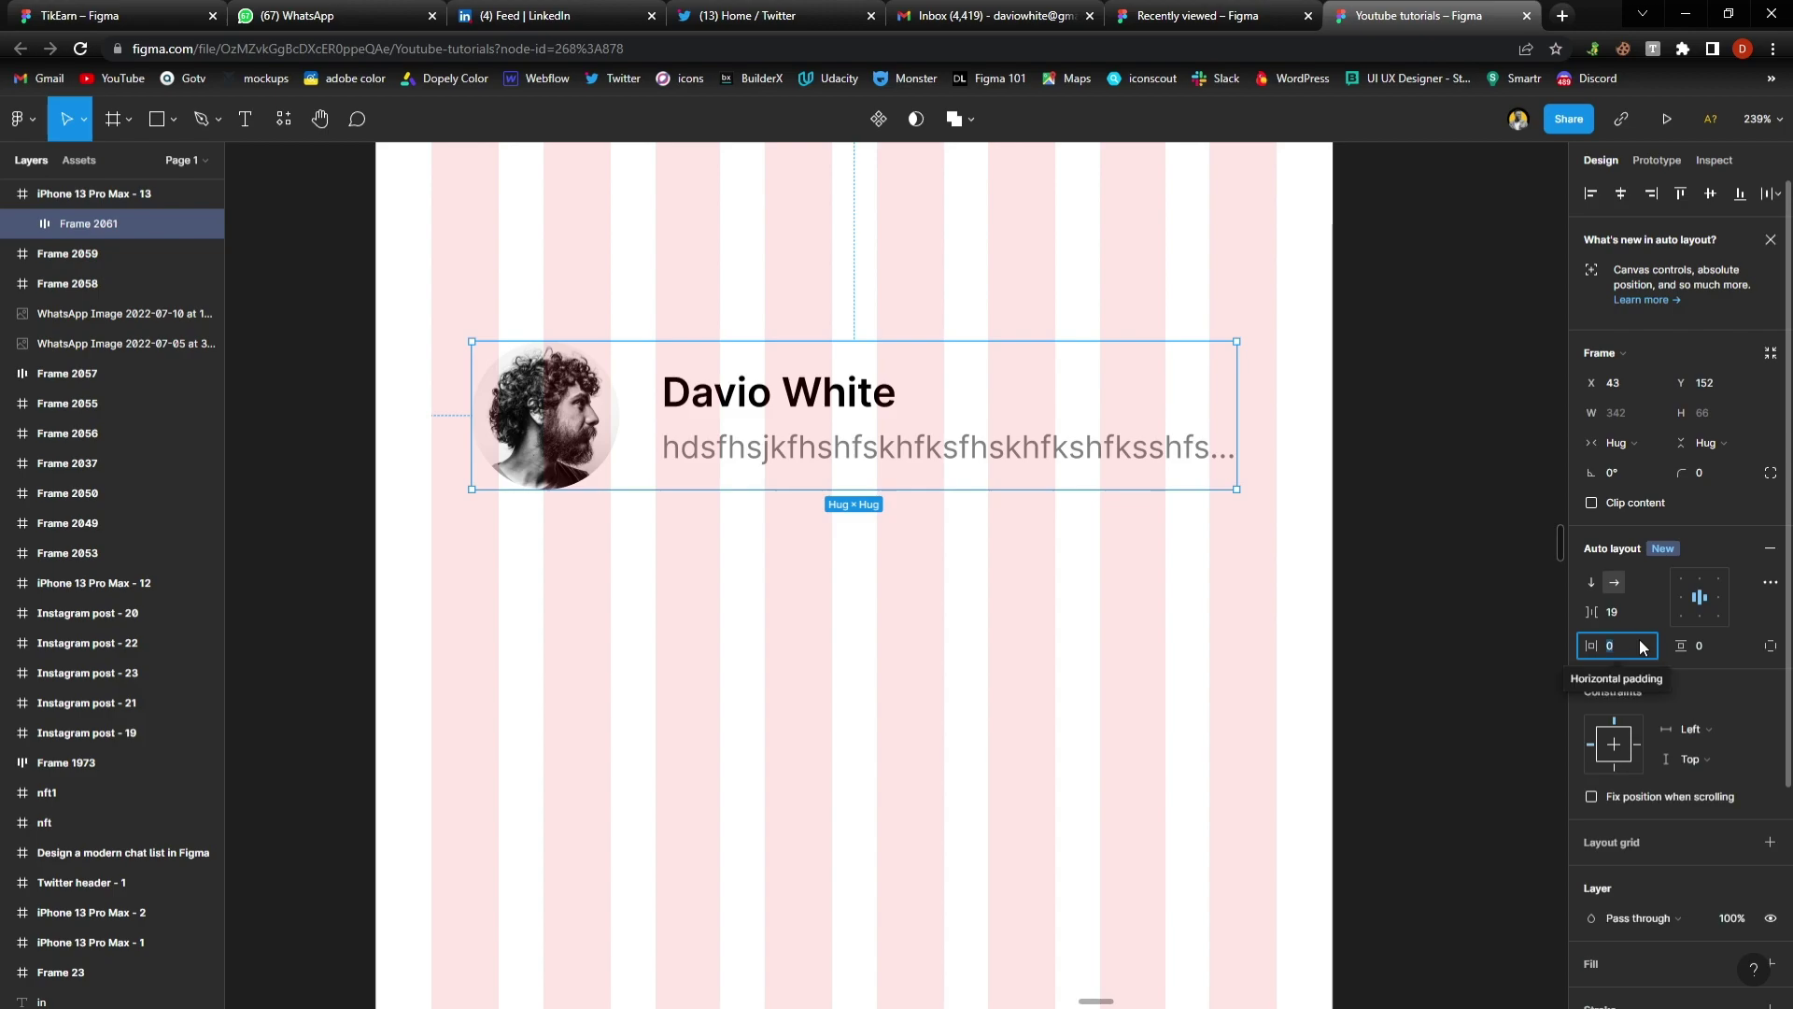
type("15")
key("Return")
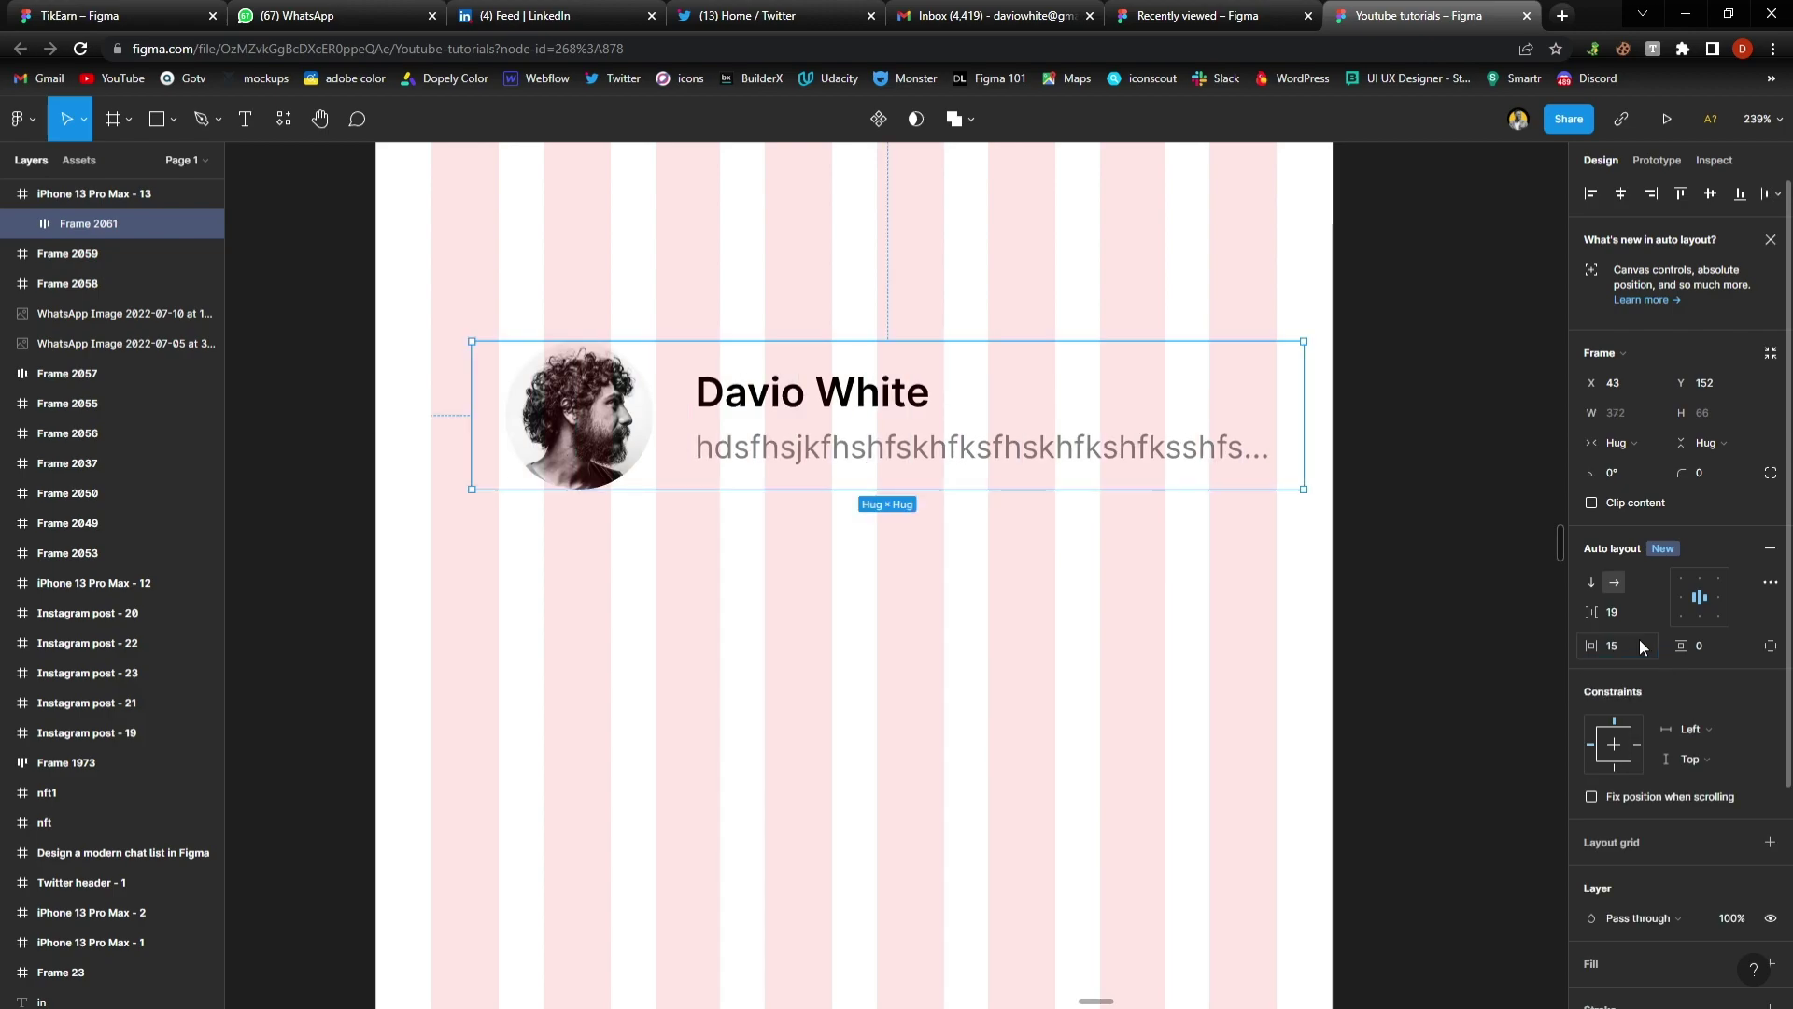
left_click_drag(843, 404, 809, 405)
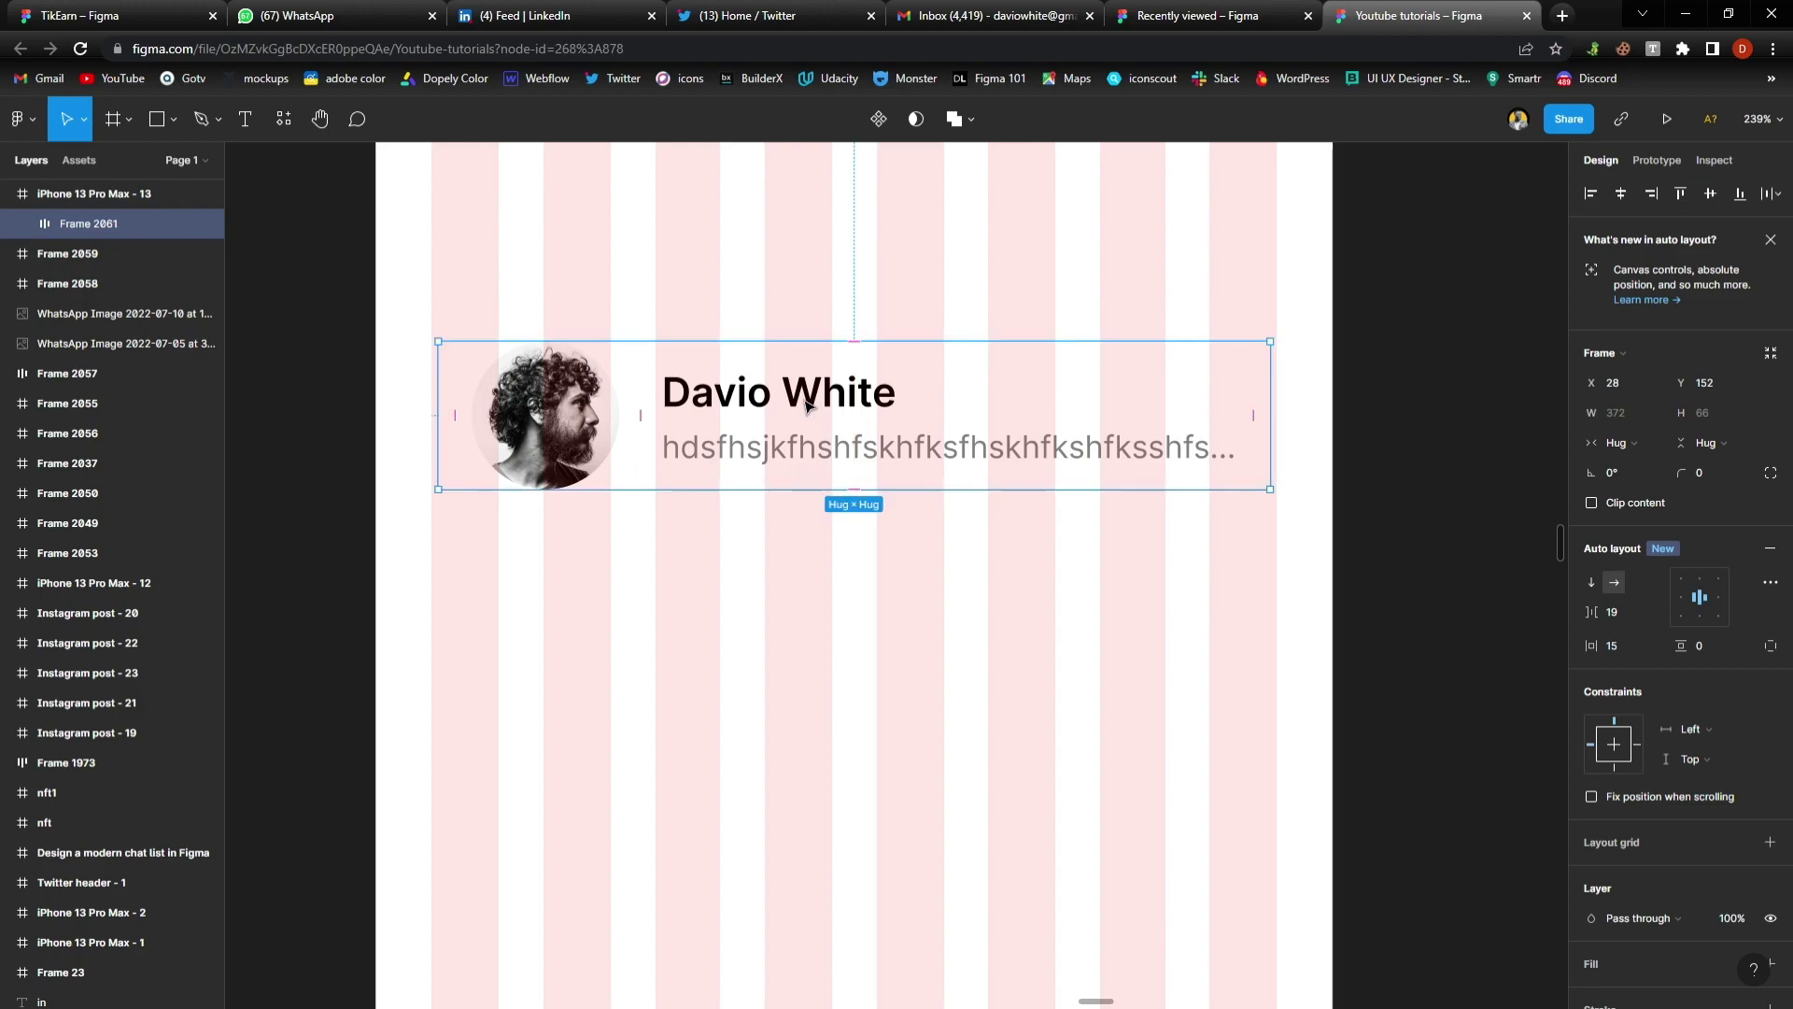
left_click(1634, 652)
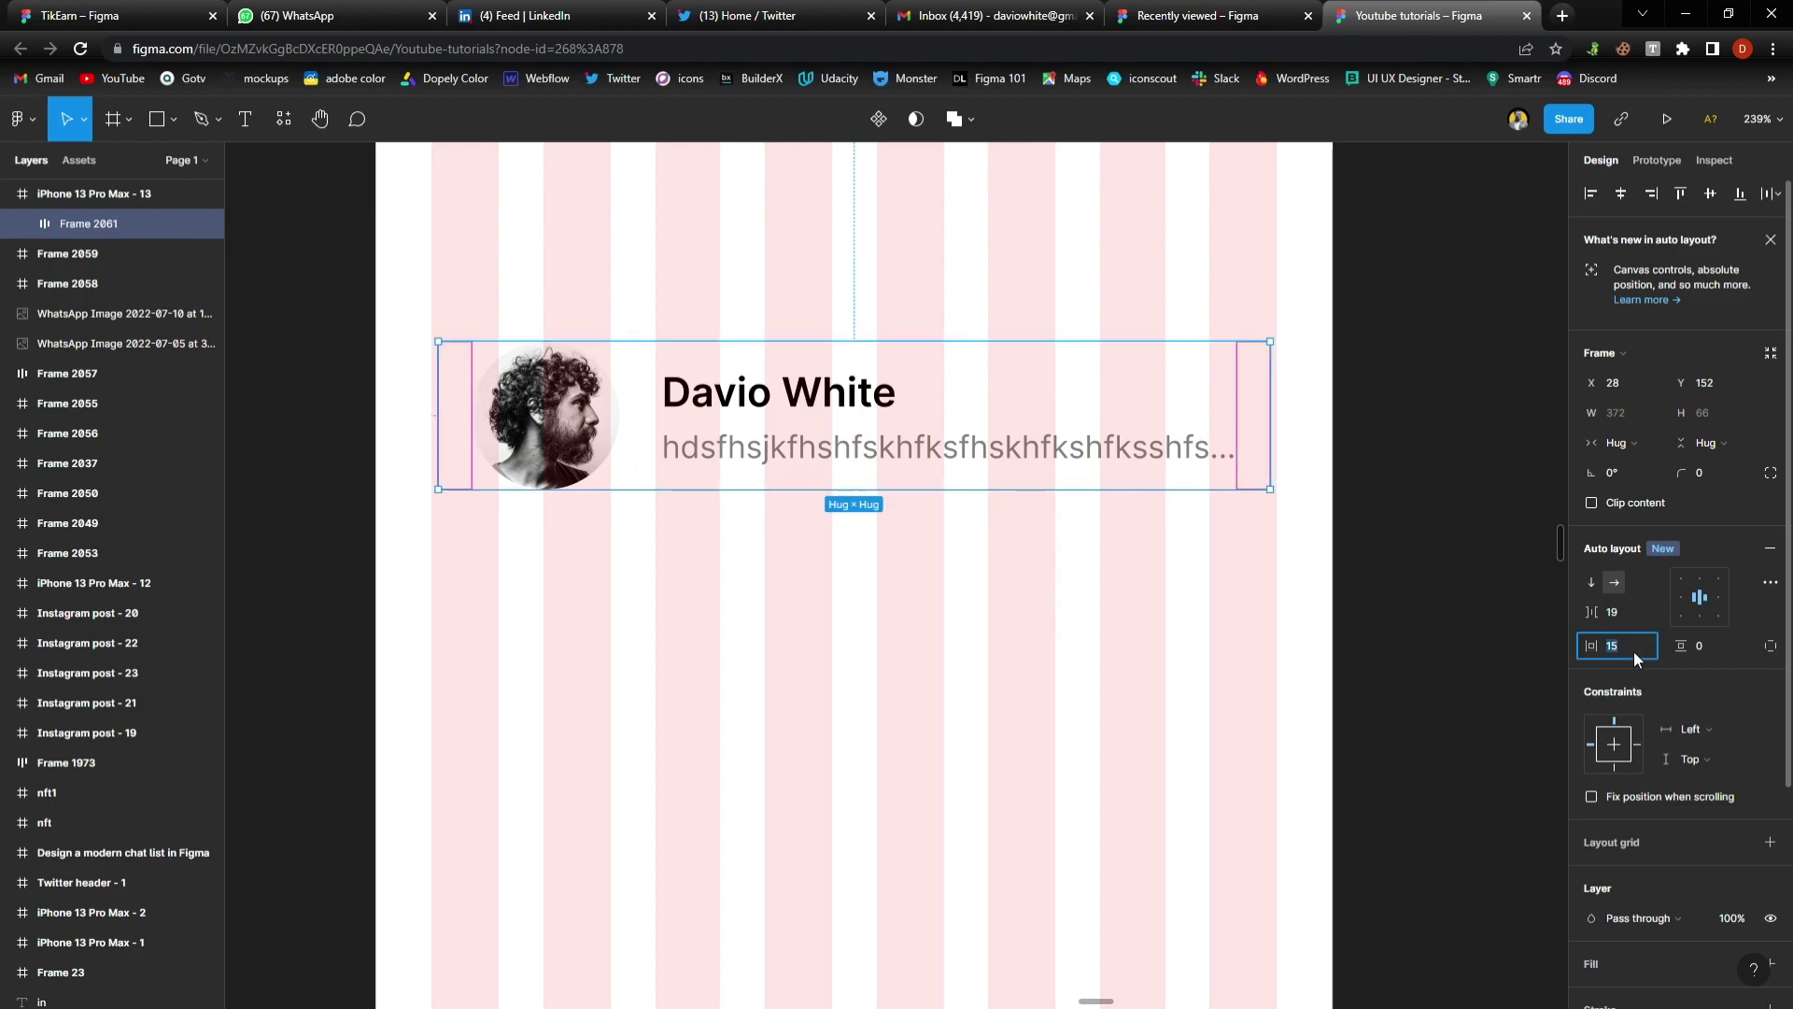
key("Return")
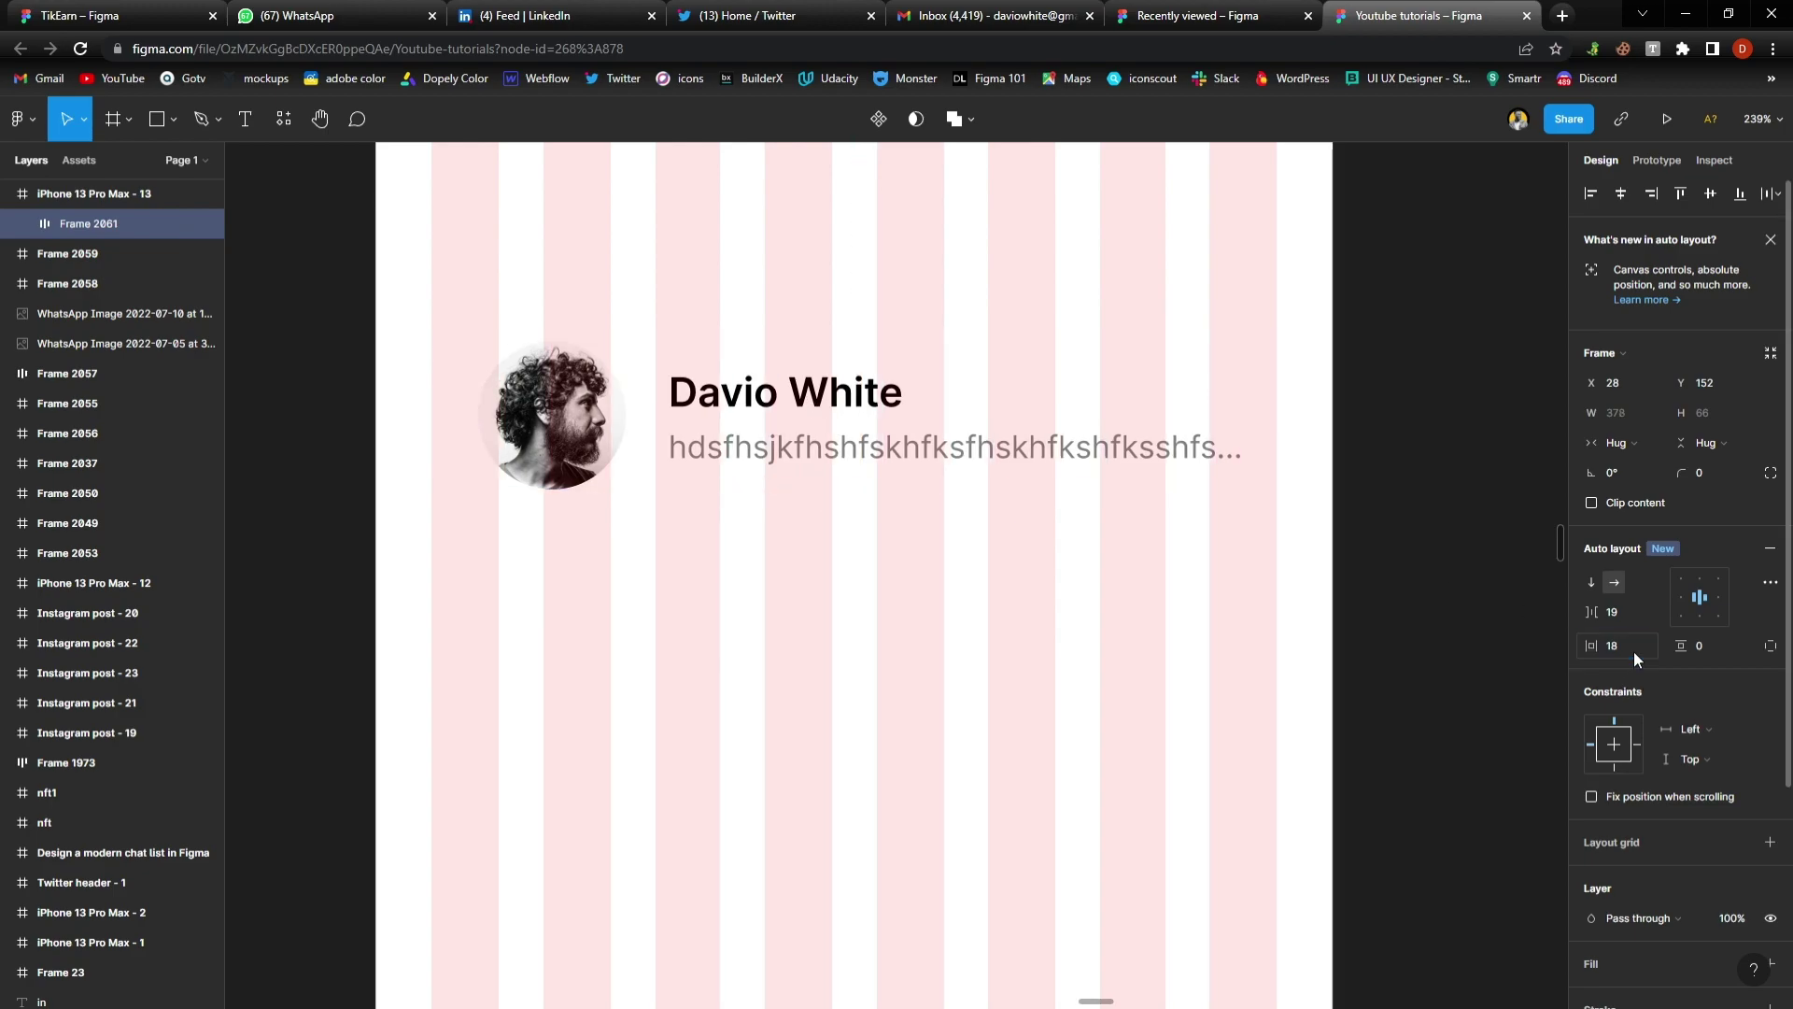
Centre the card horizontally in the phone frame and set its vertical padding to 18
left_click(1624, 193)
scroll(697, 420, "up", 2)
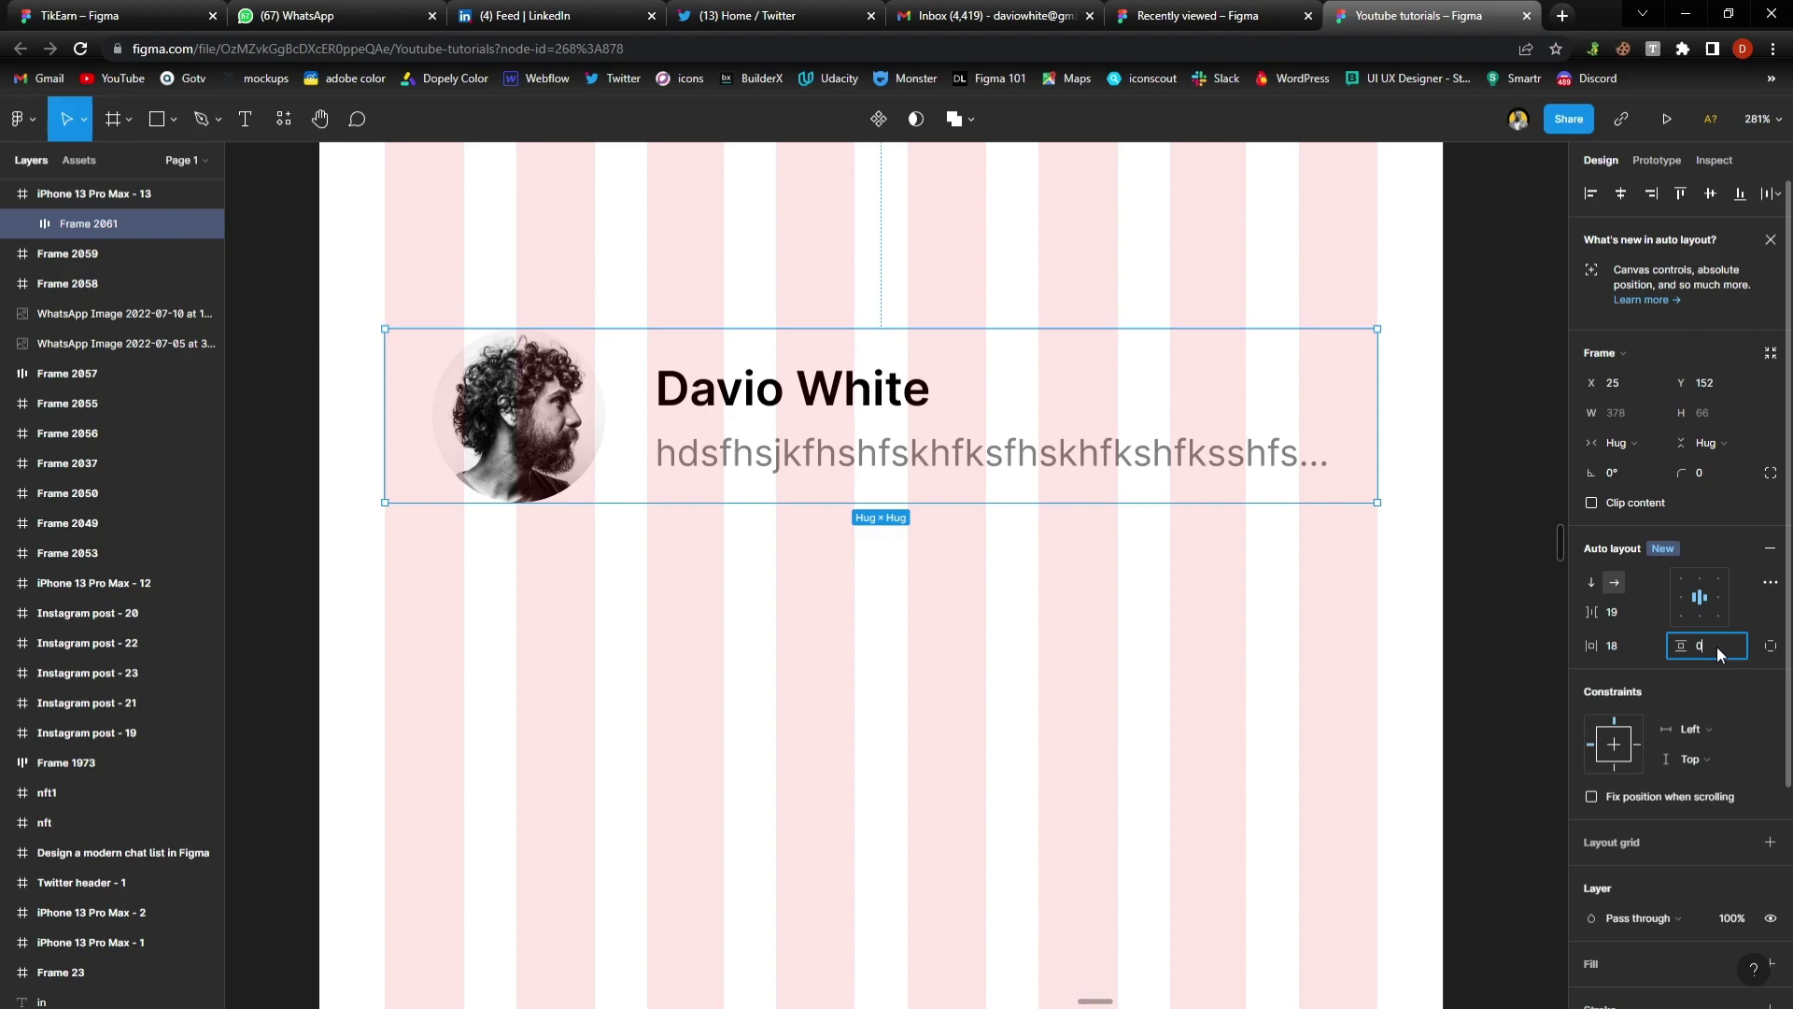
left_click(1717, 646)
type("18")
key("Return")
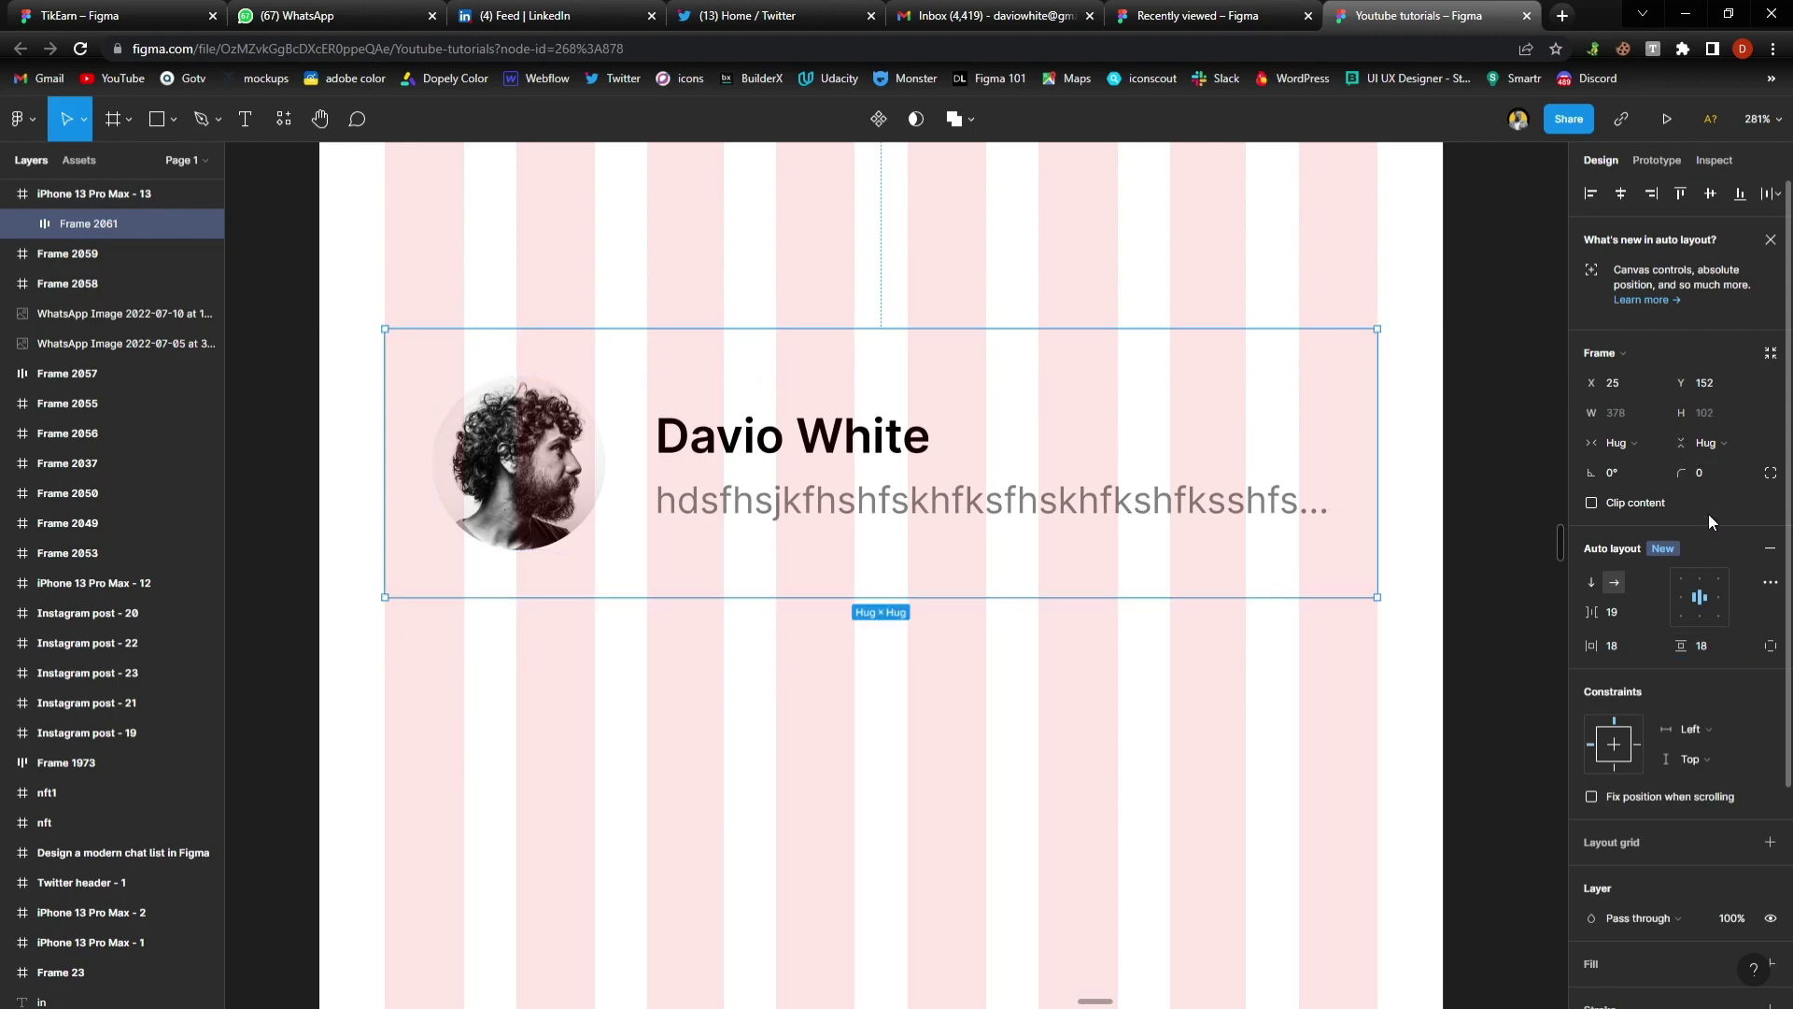
scroll(1717, 768, "down", 3)
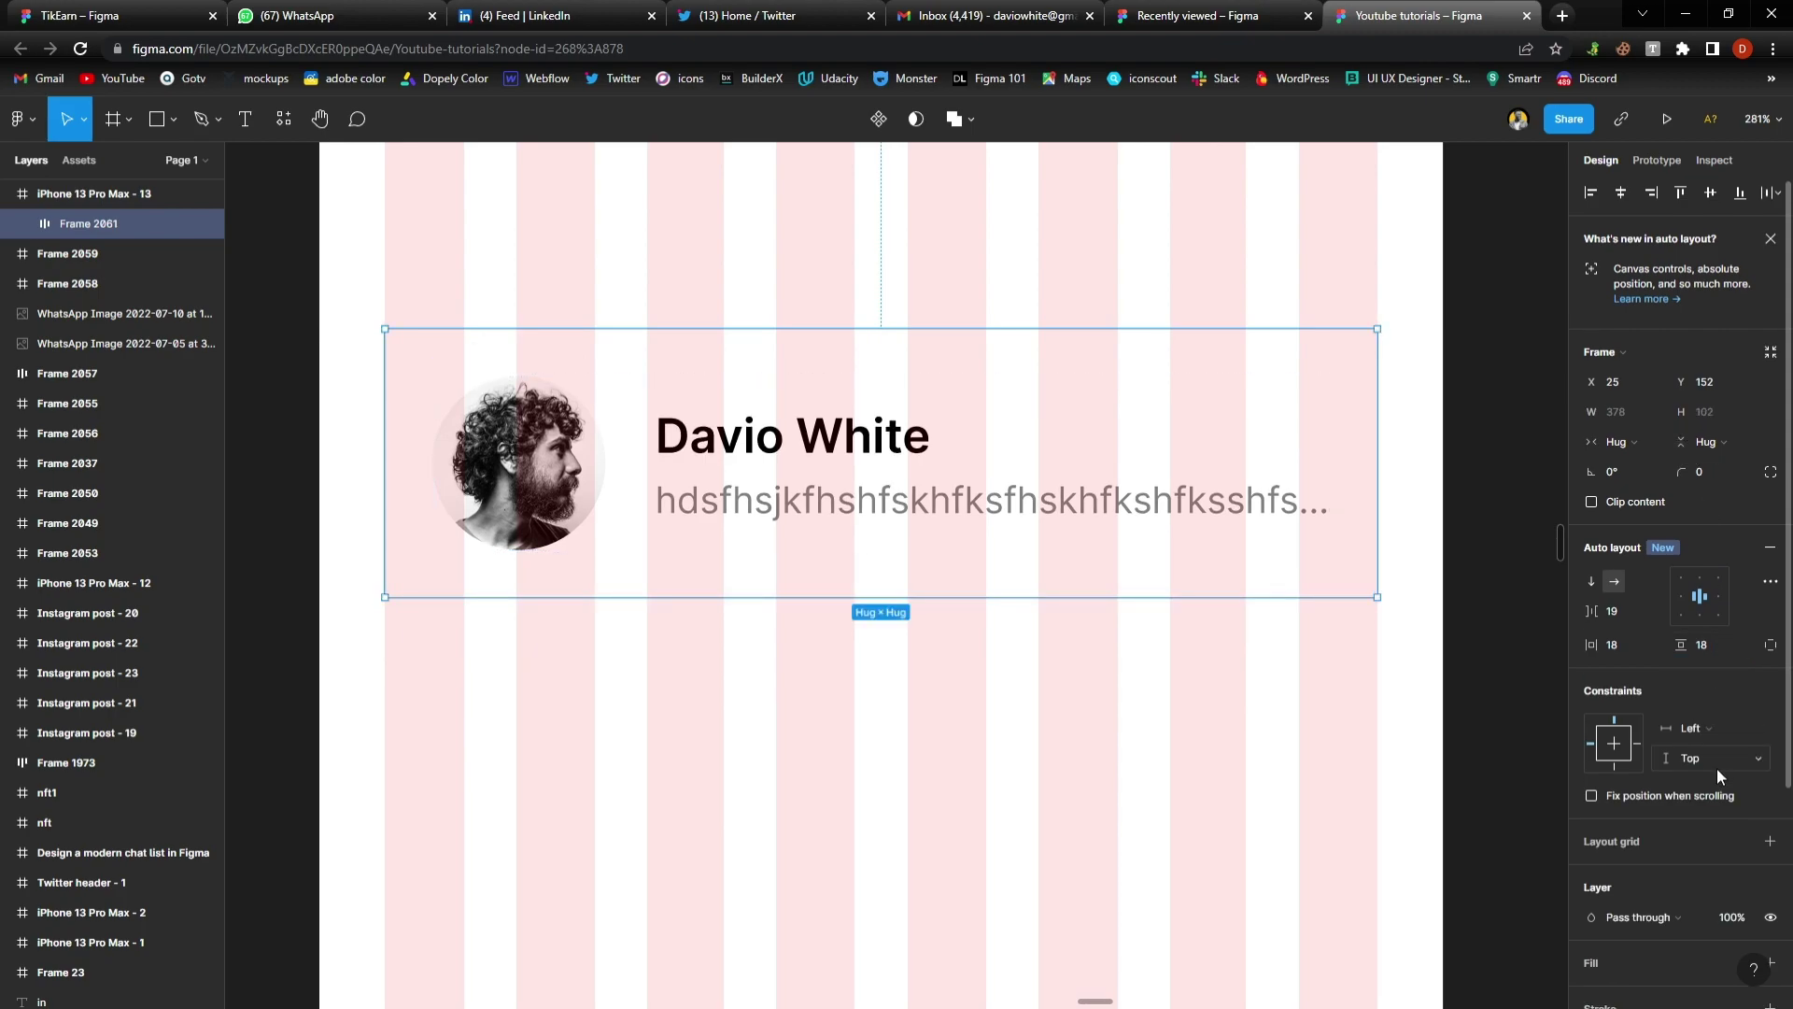
Hide the phone frame's column grid and add a black 1 px stroke to the chat card
left_click(1289, 692)
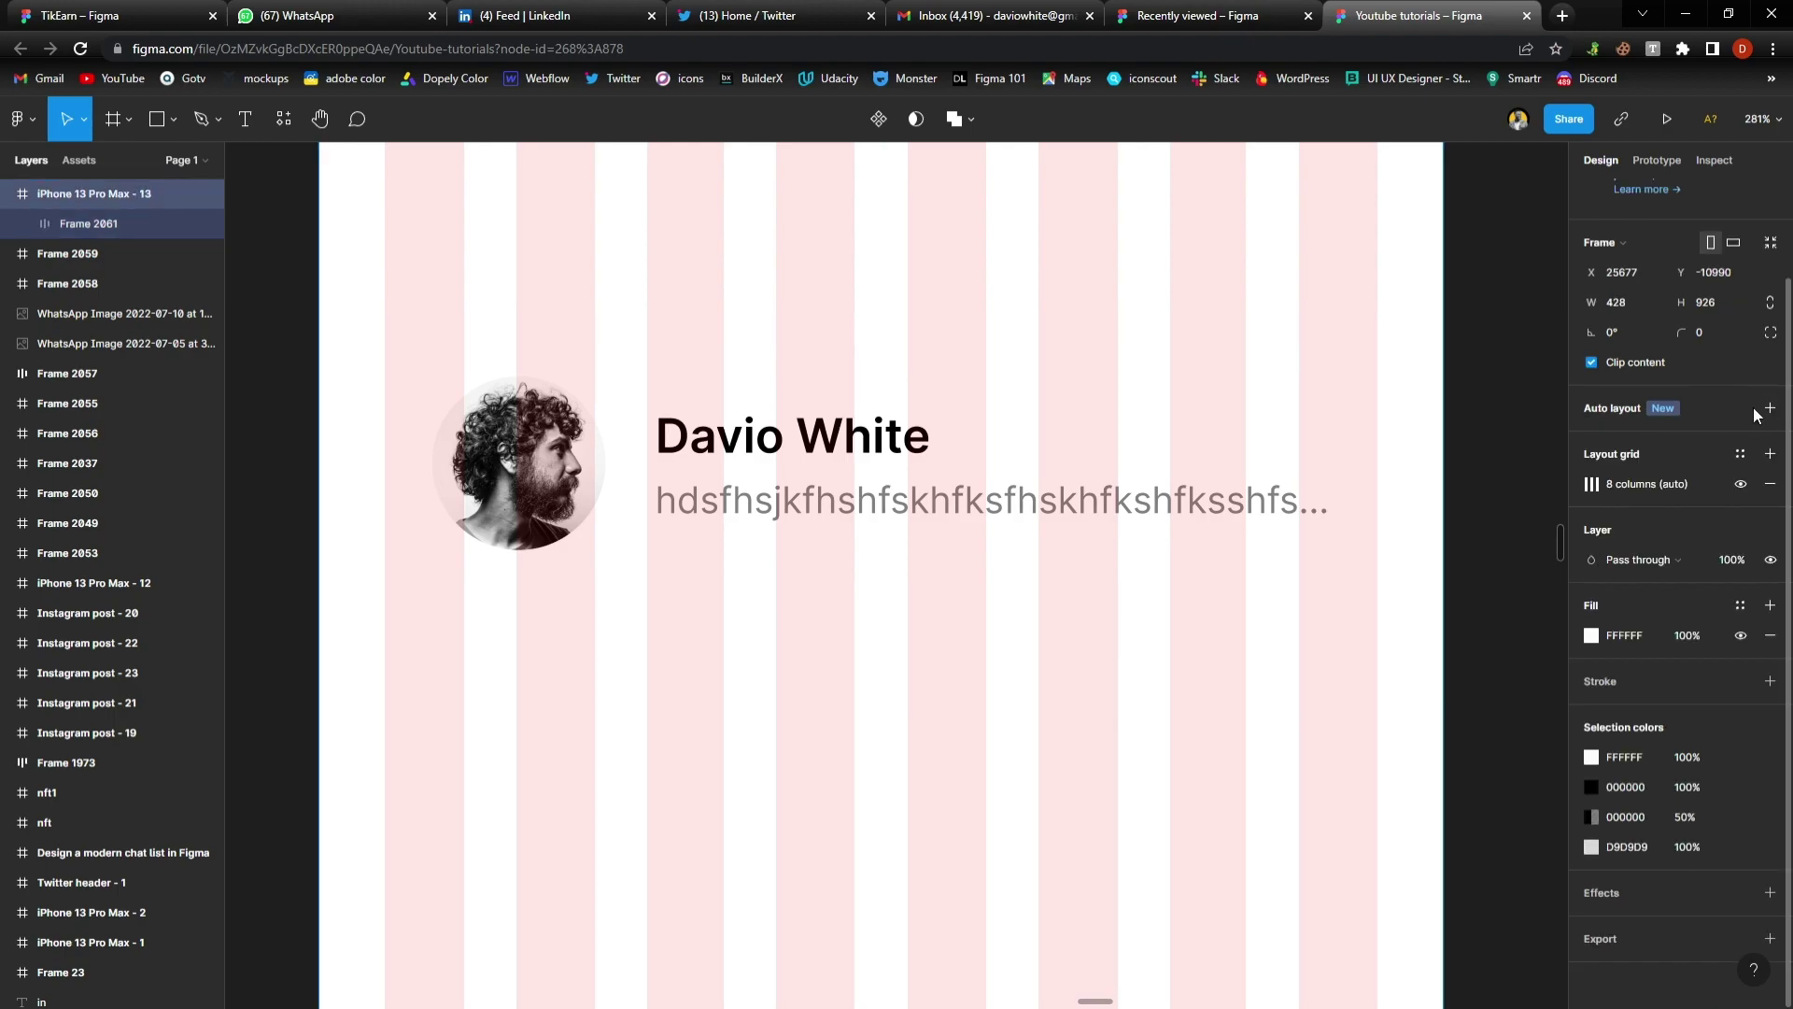
left_click(1739, 484)
left_click(1133, 504)
scroll(1281, 548, "down", 1)
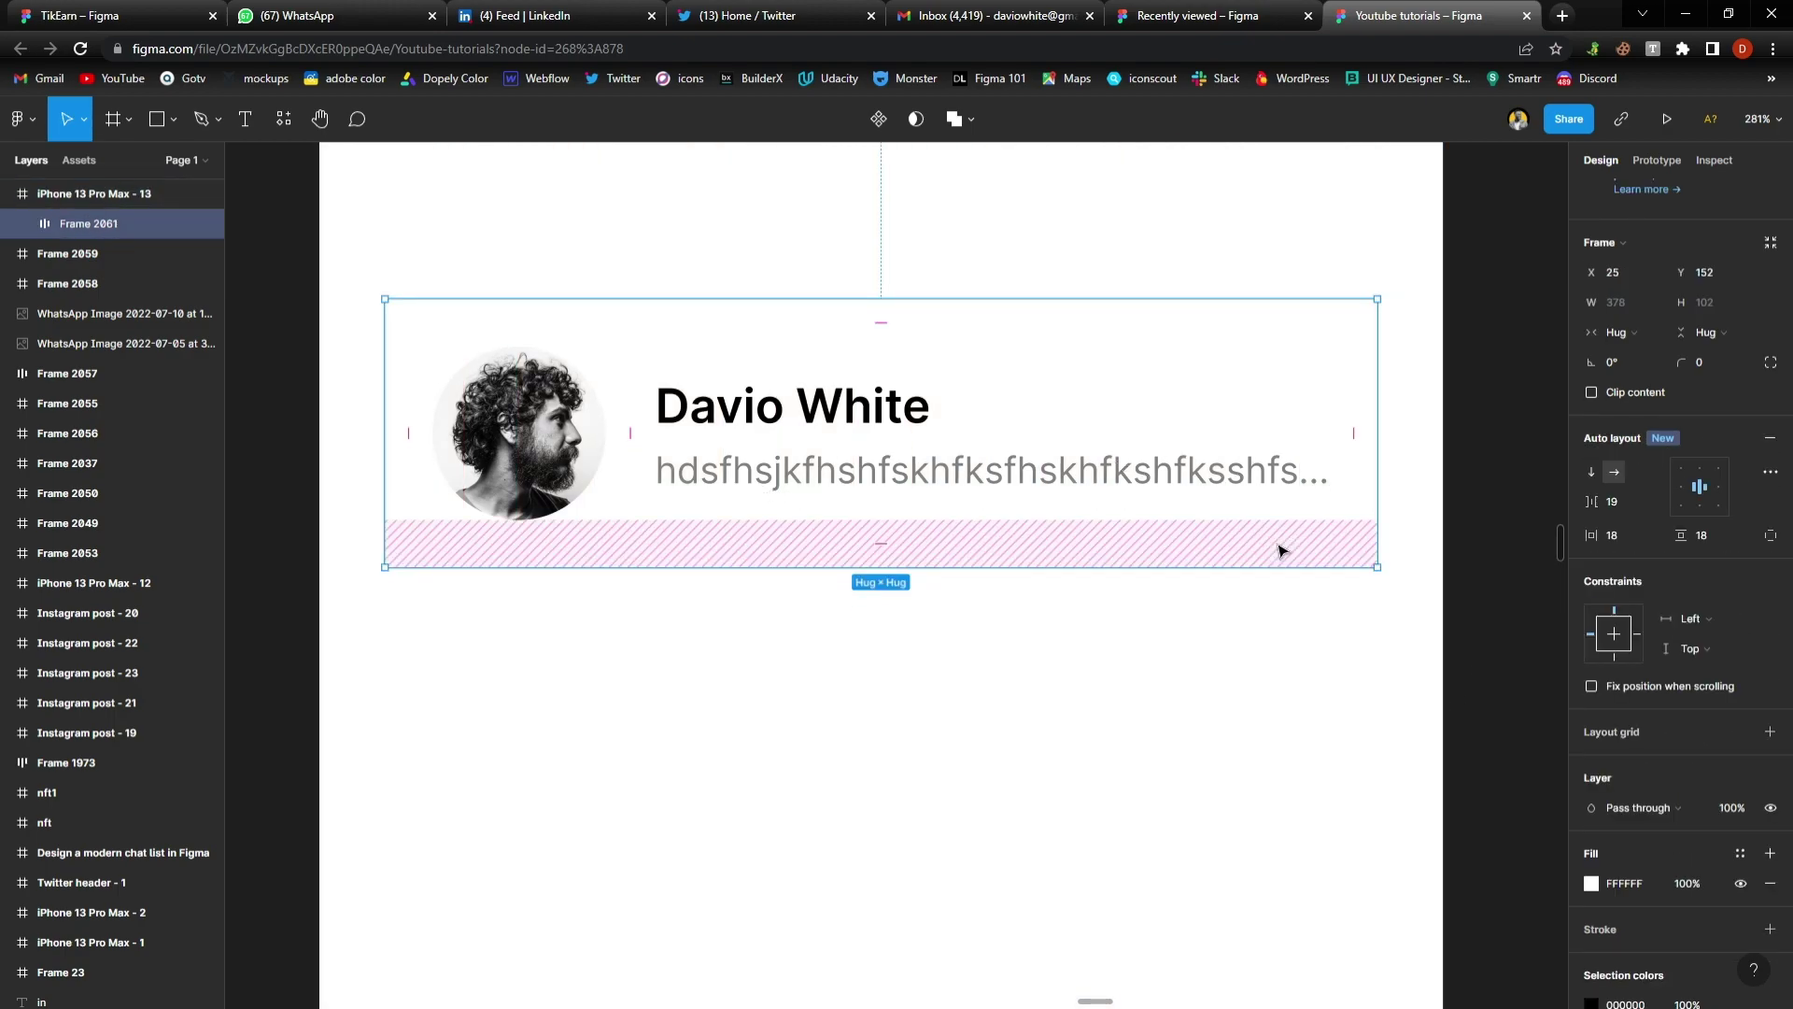
scroll(1627, 816, "down", 3)
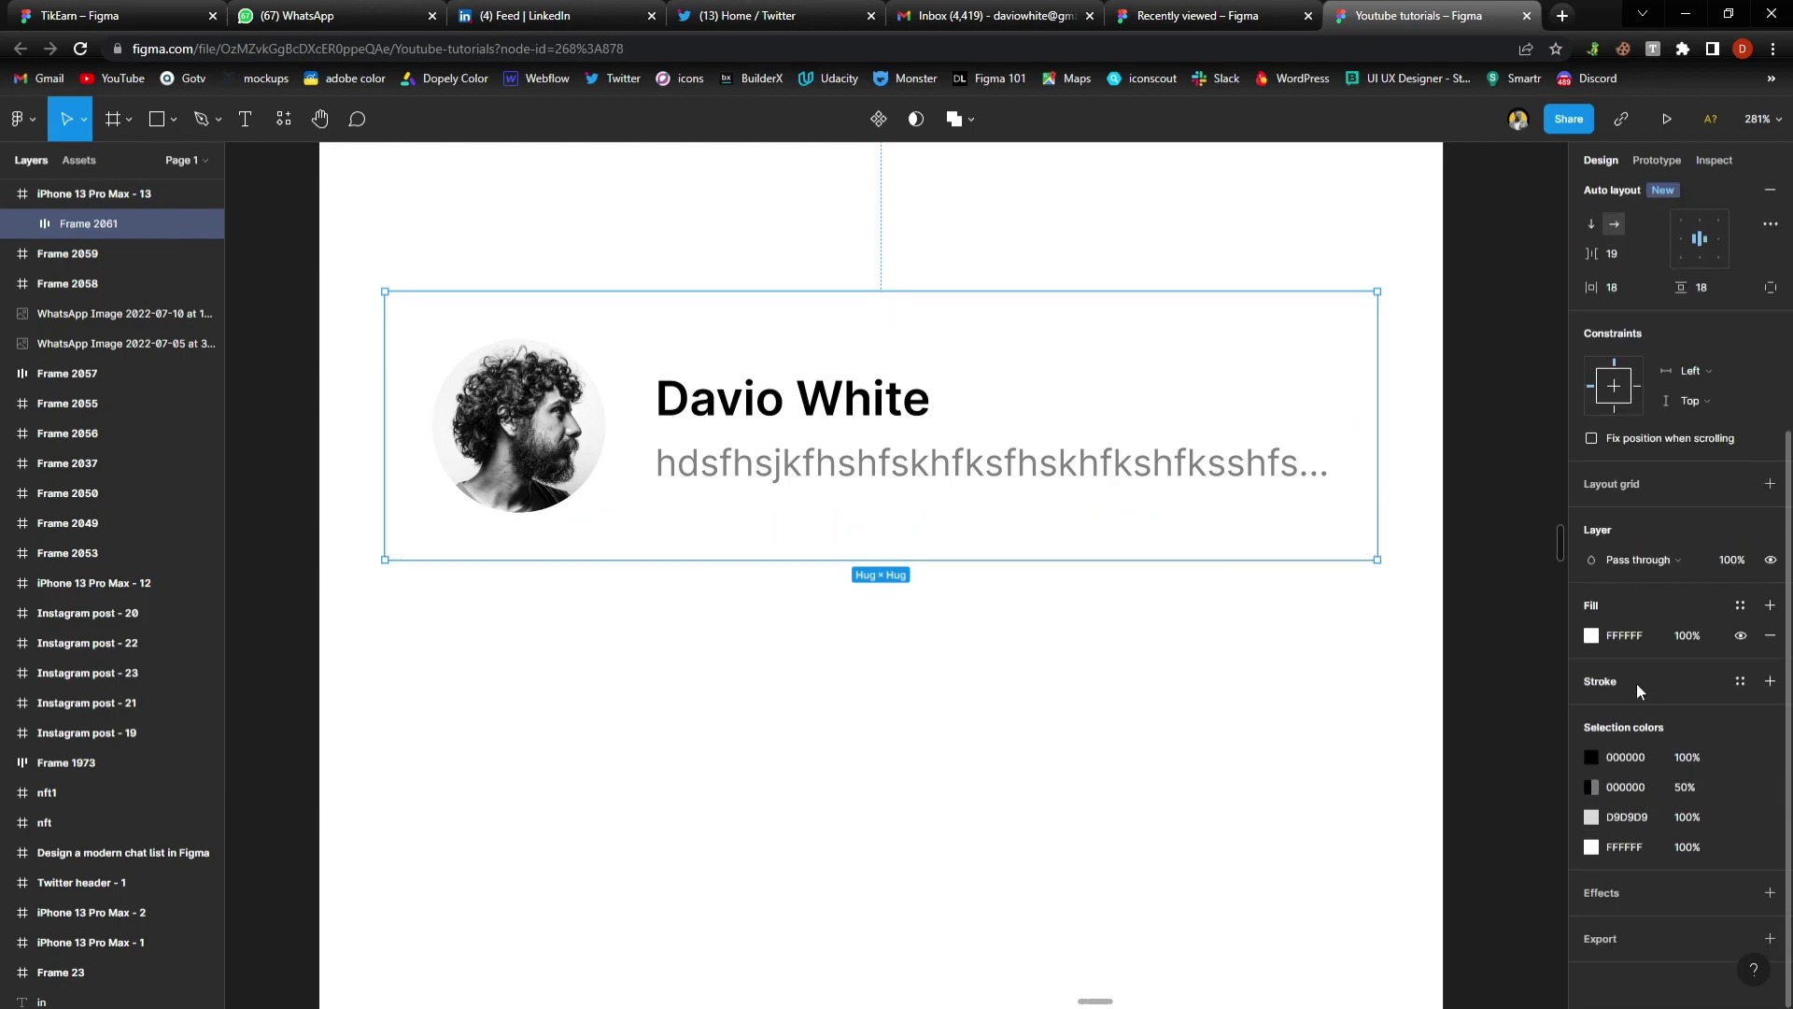
left_click(1636, 682)
Round the chat card's corners to a radius of 20
scroll(1709, 345, "up", 3)
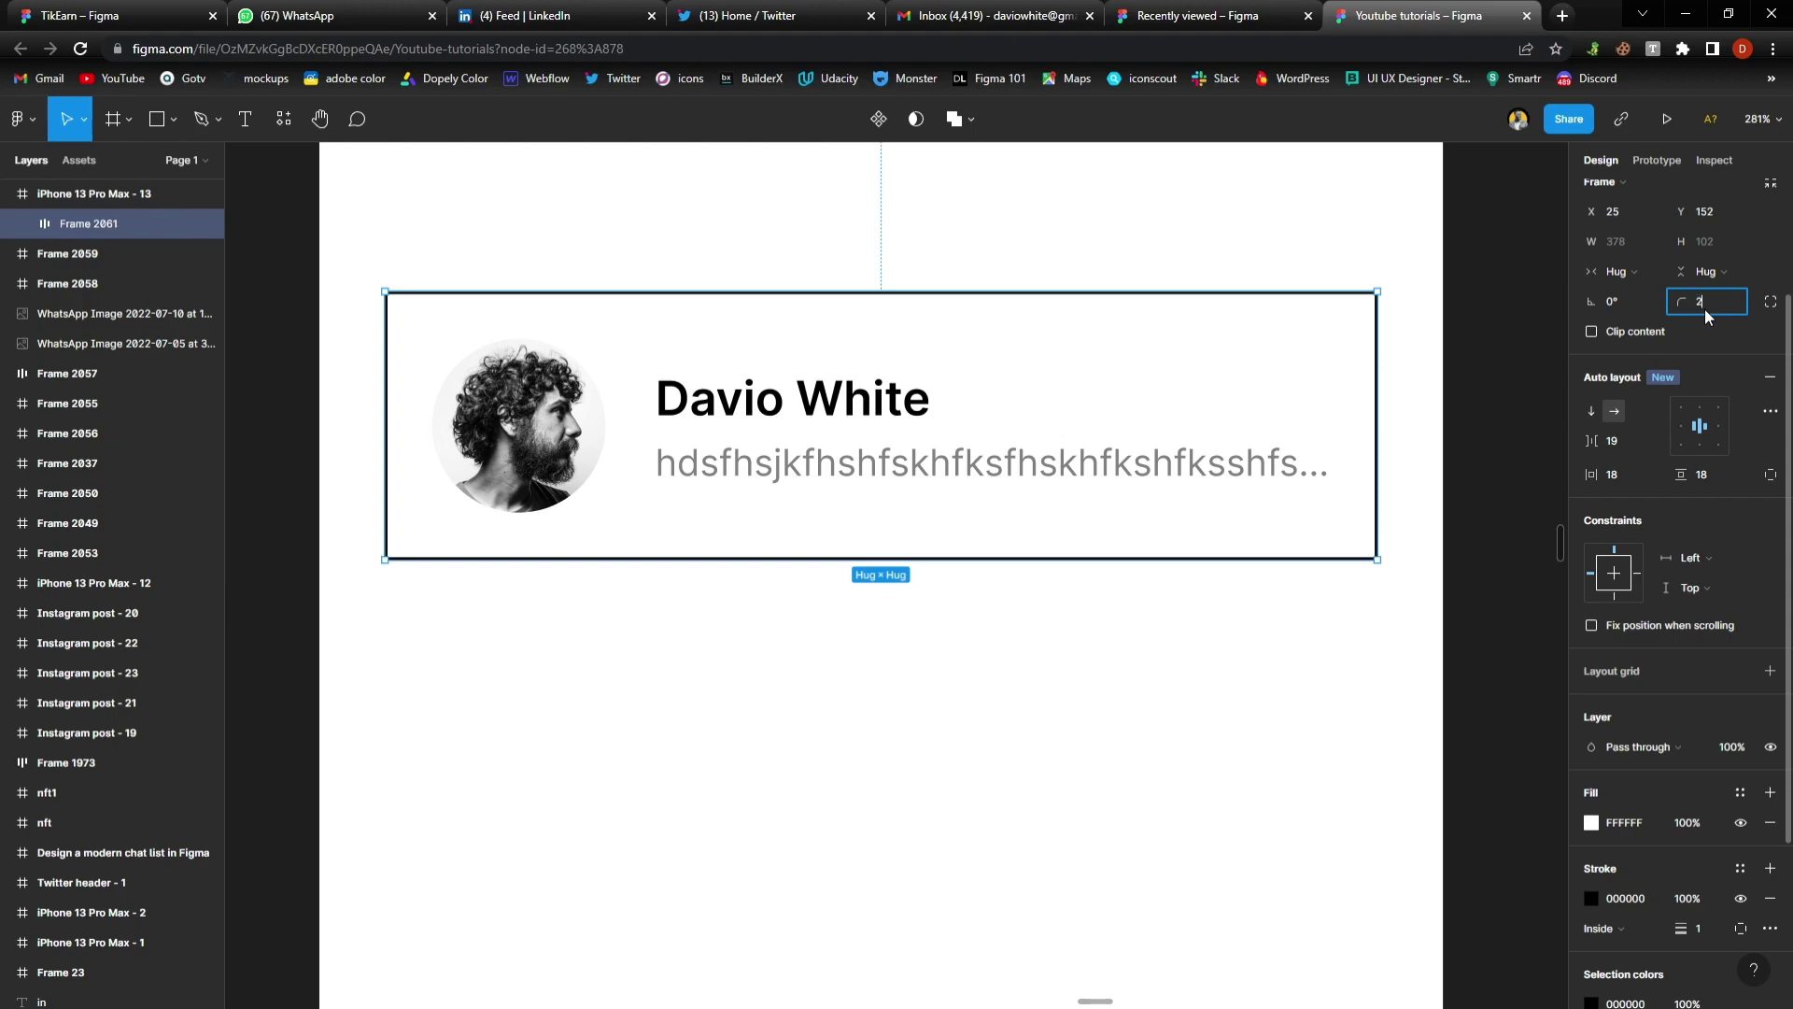
type("20")
key("Return")
left_click(879, 647)
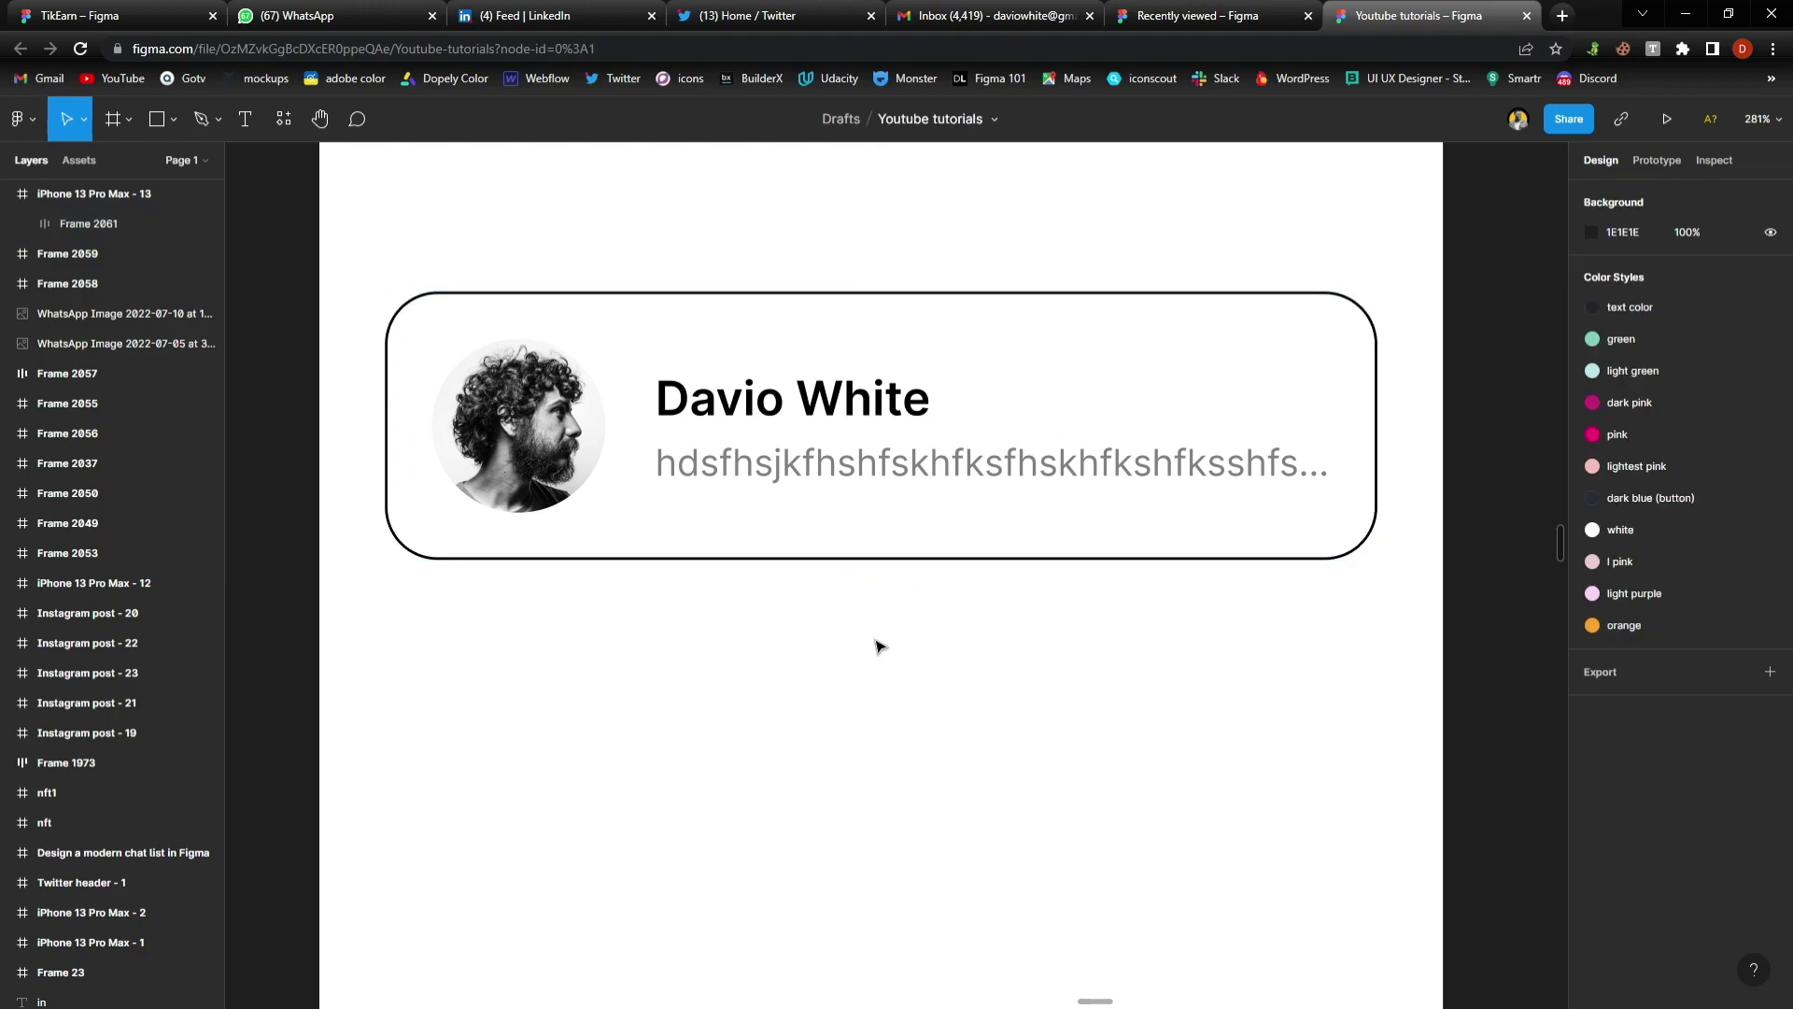
scroll(876, 646, "down", 3)
scroll(874, 647, "up", 2)
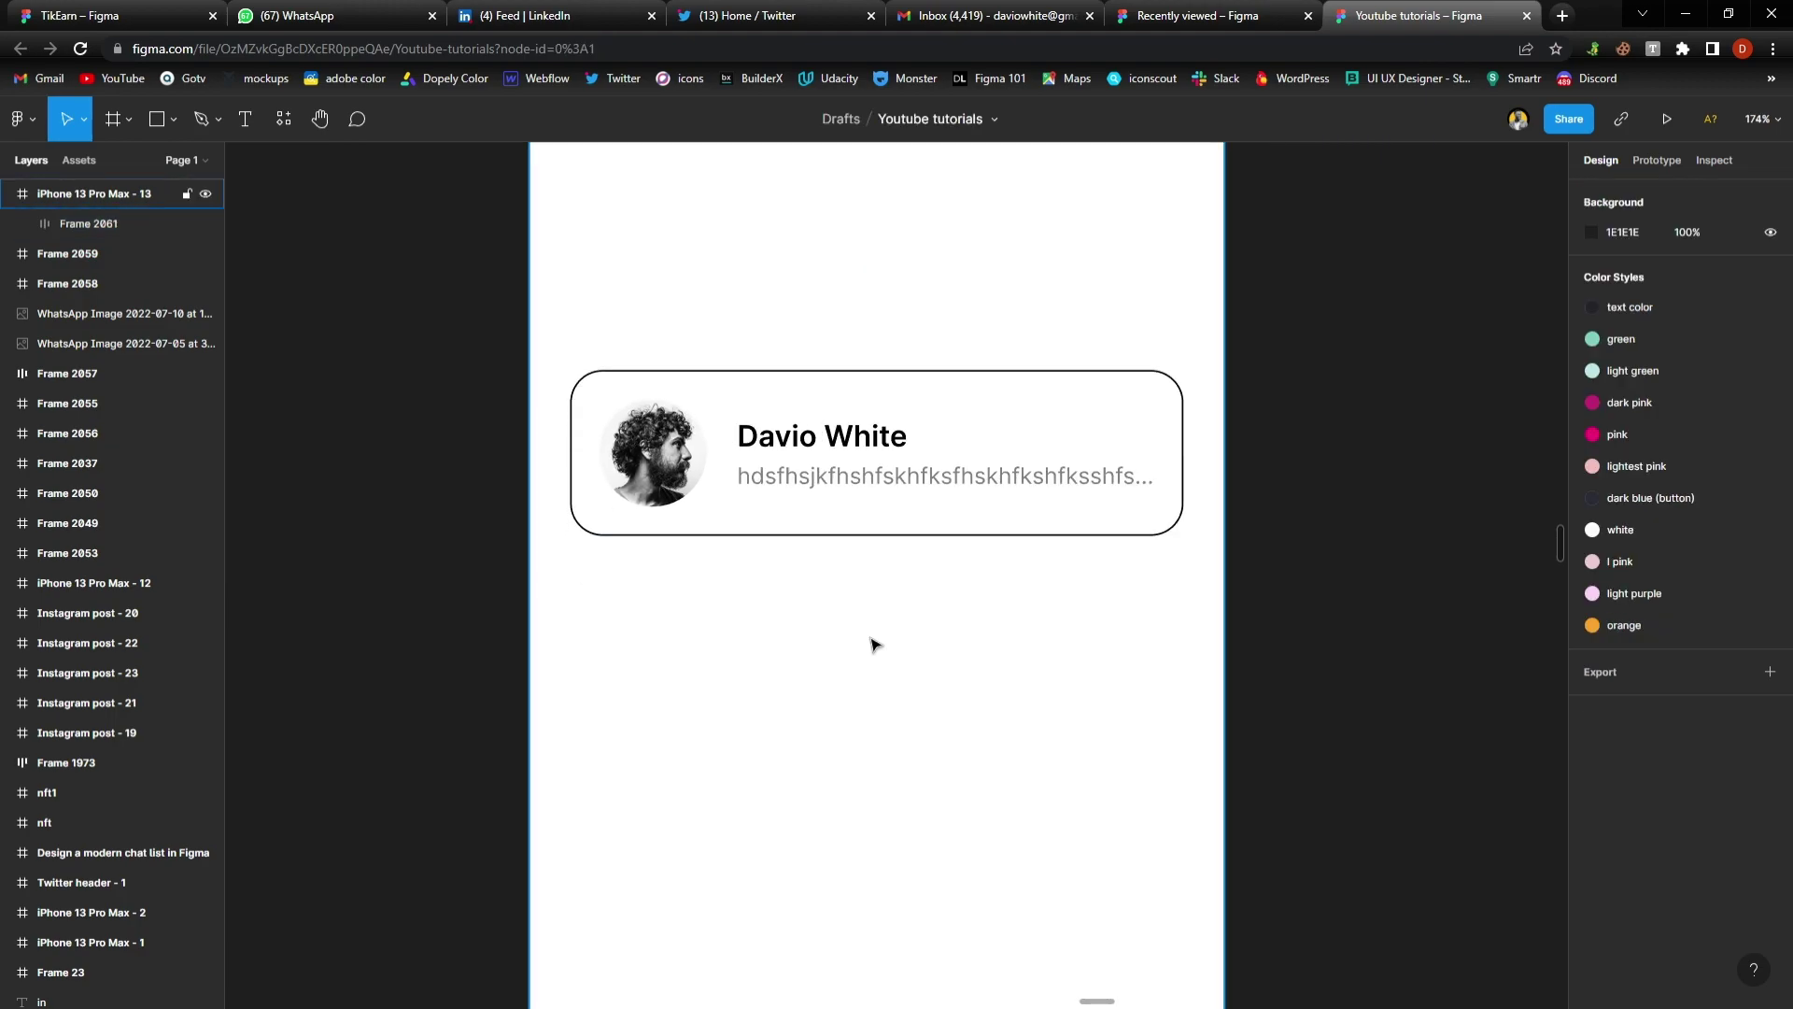
Duplicate the rounded chat card just below the original, removing the extra copy
left_click(848, 423)
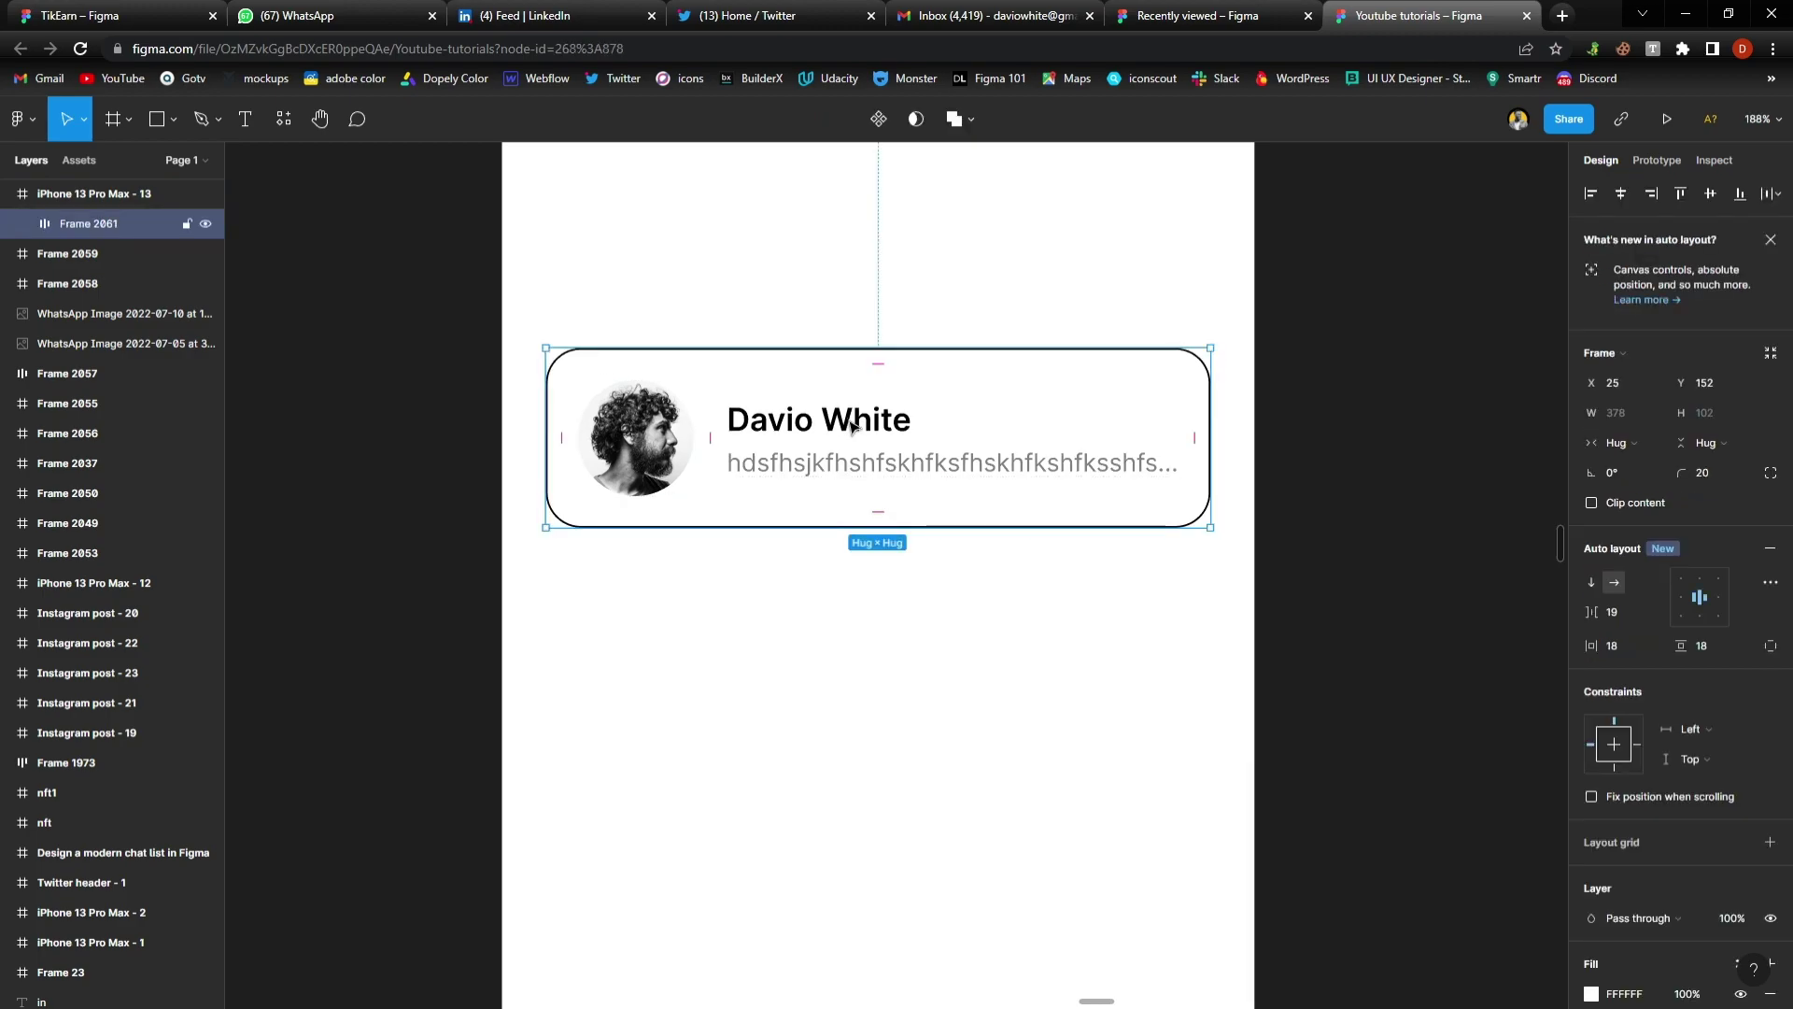
left_click_drag(851, 426, 852, 644)
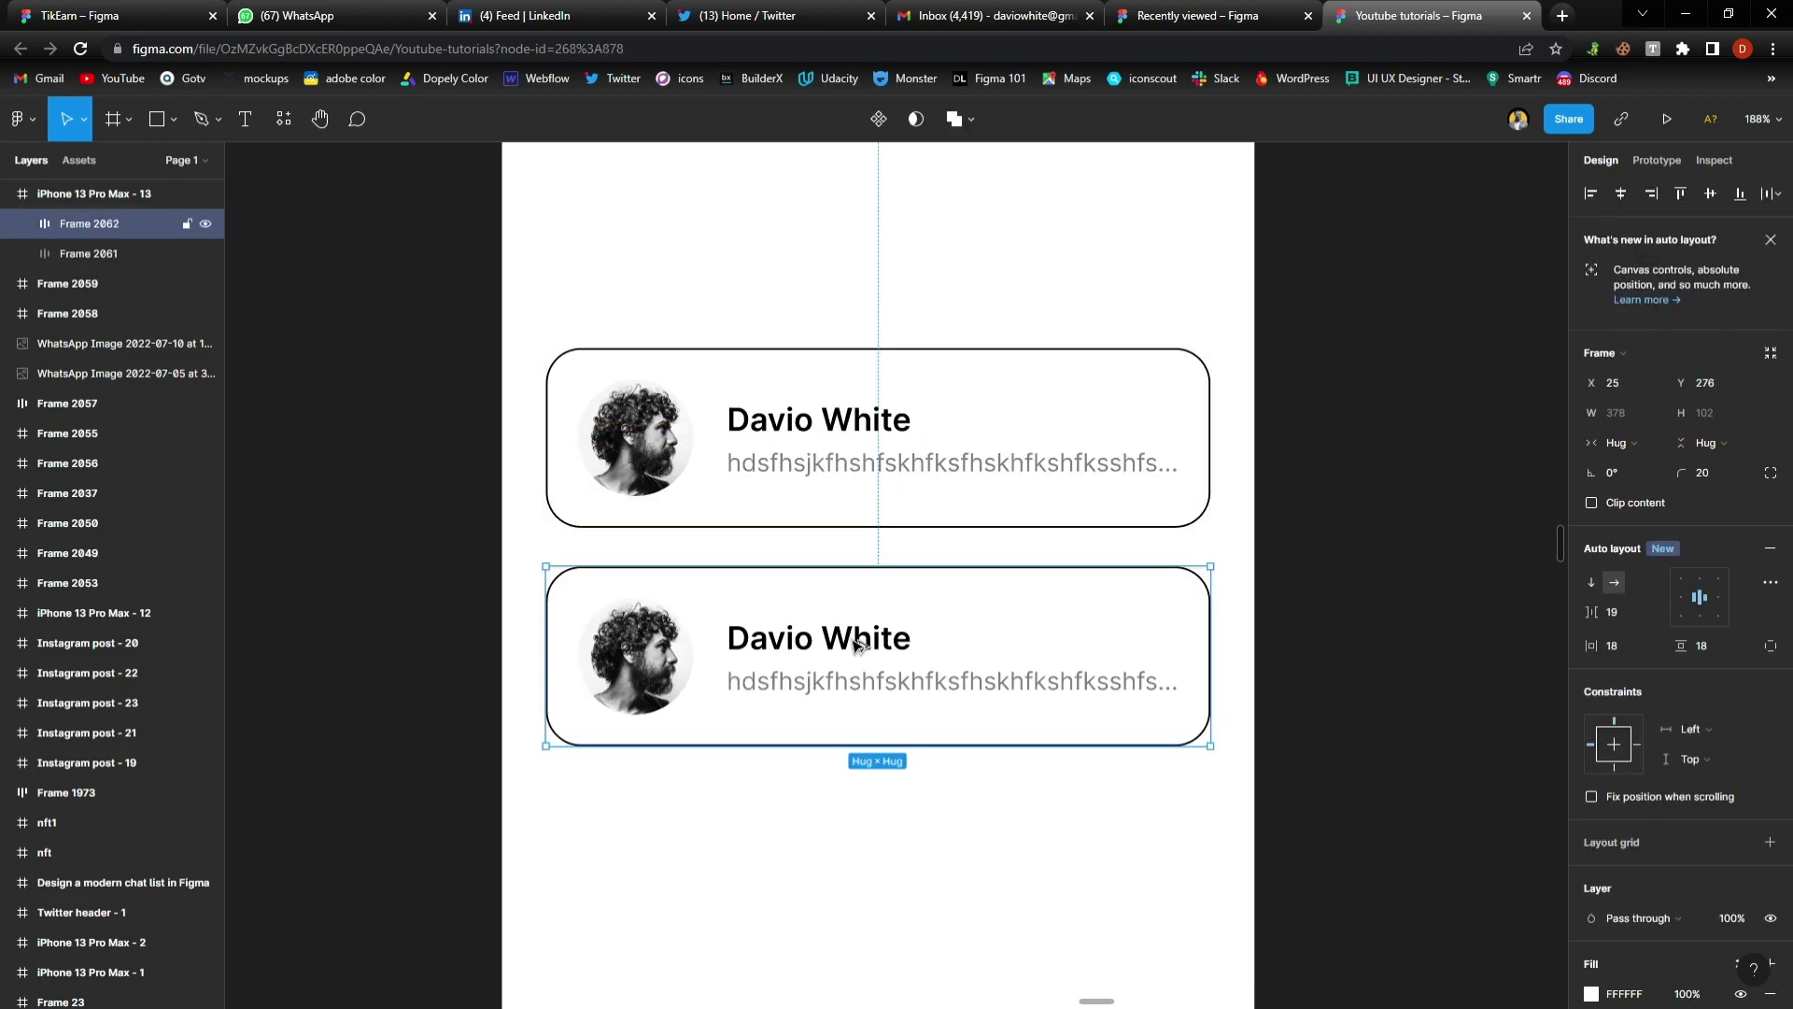
scroll(886, 565, "down", 2)
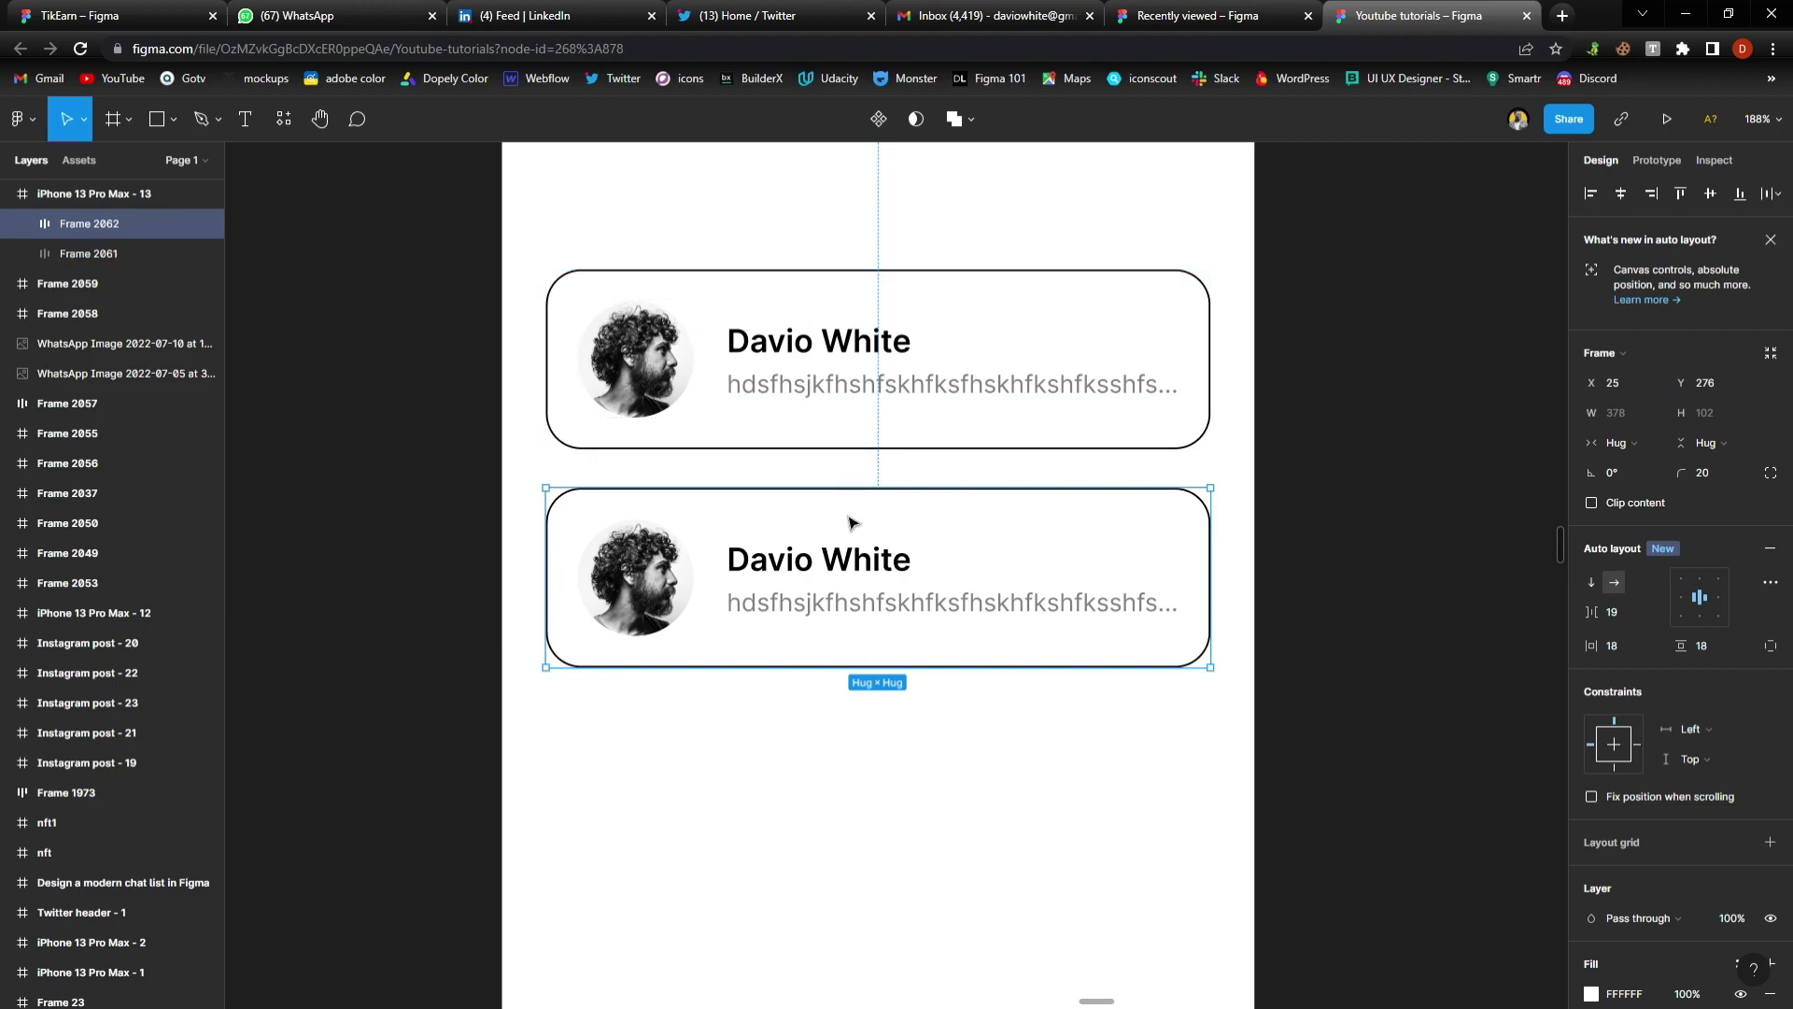
left_click_drag(853, 521, 878, 787)
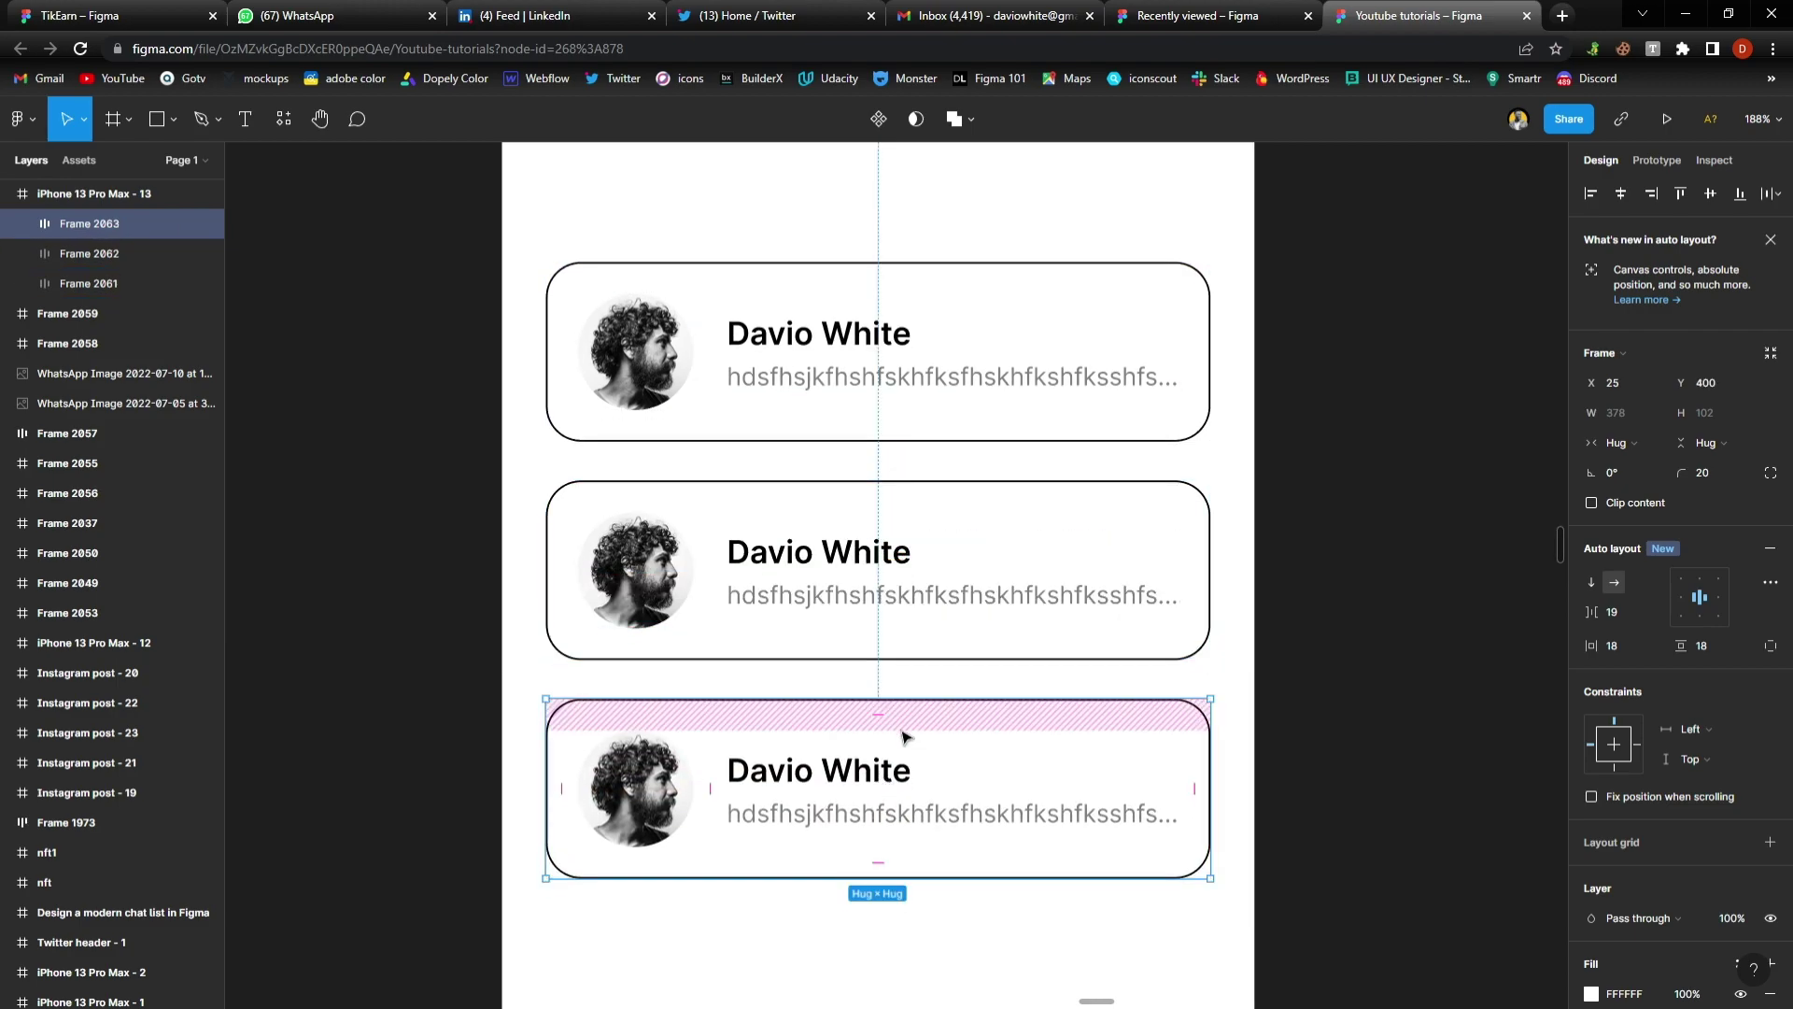
scroll(905, 737, "down", 1)
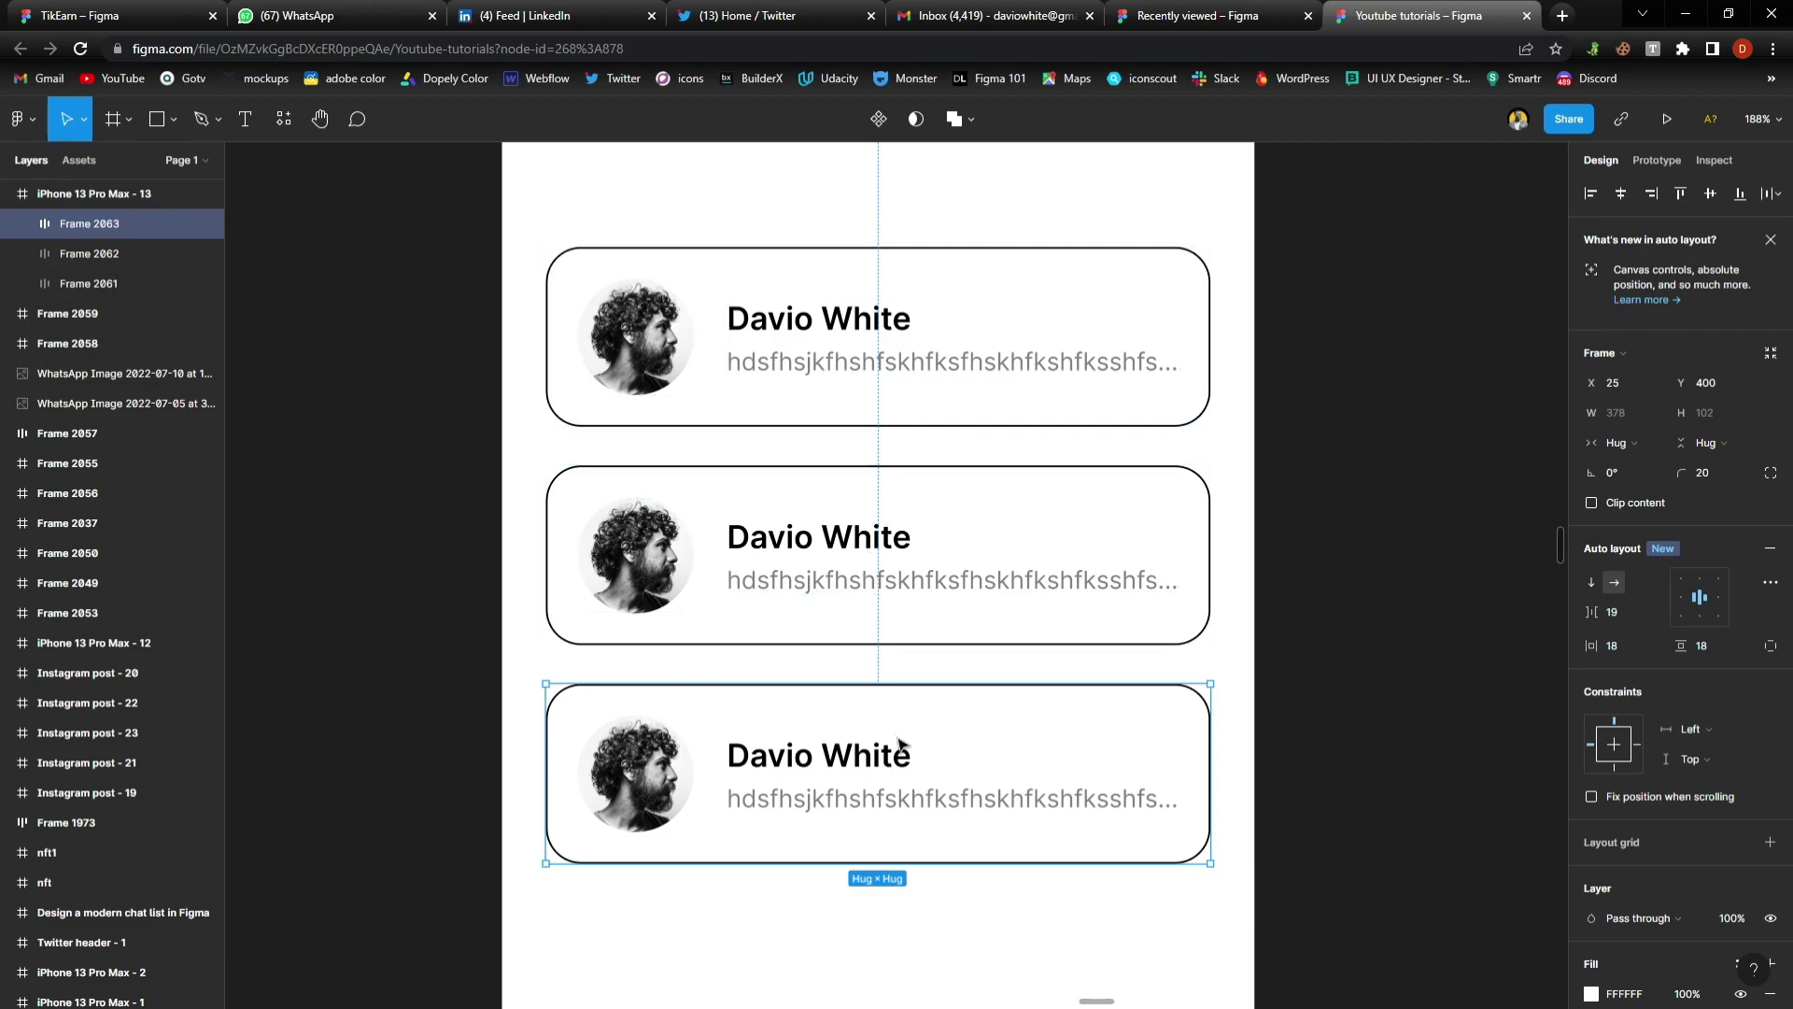
key("Delete")
Wrap both cards in a vertical auto layout frame with 22 spacing
left_click(841, 360)
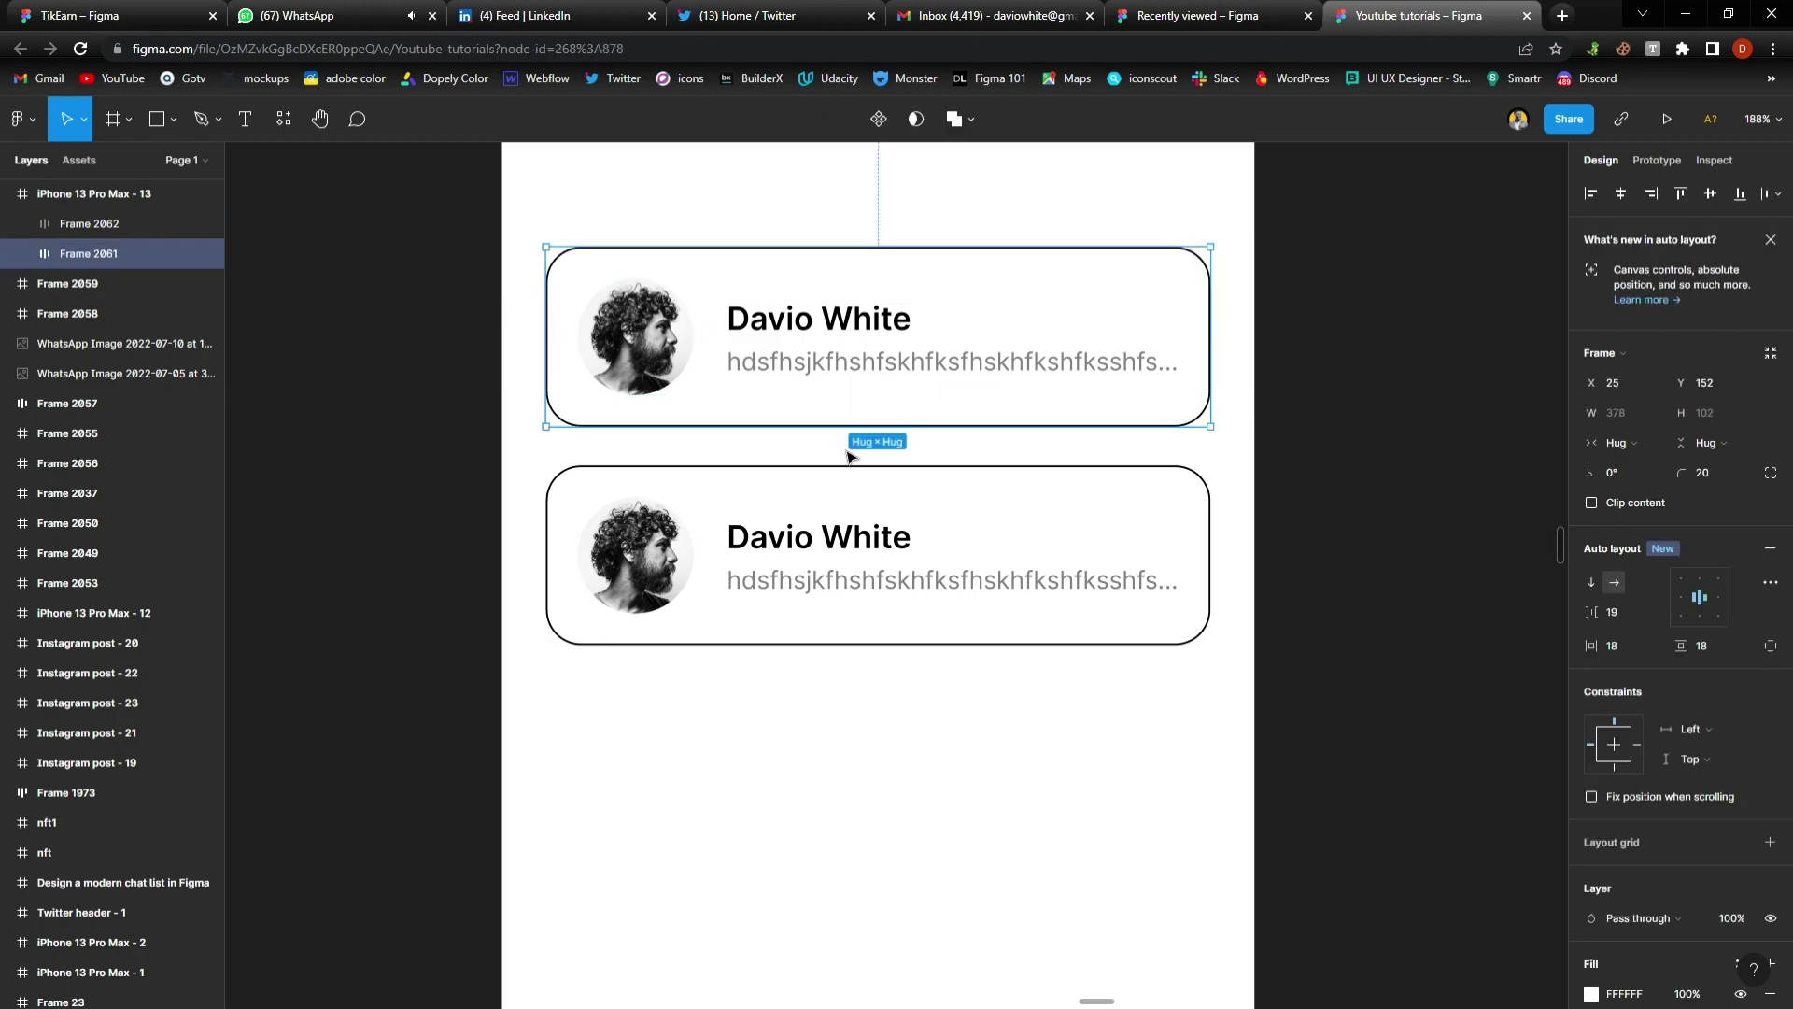
left_click(858, 515, "shift")
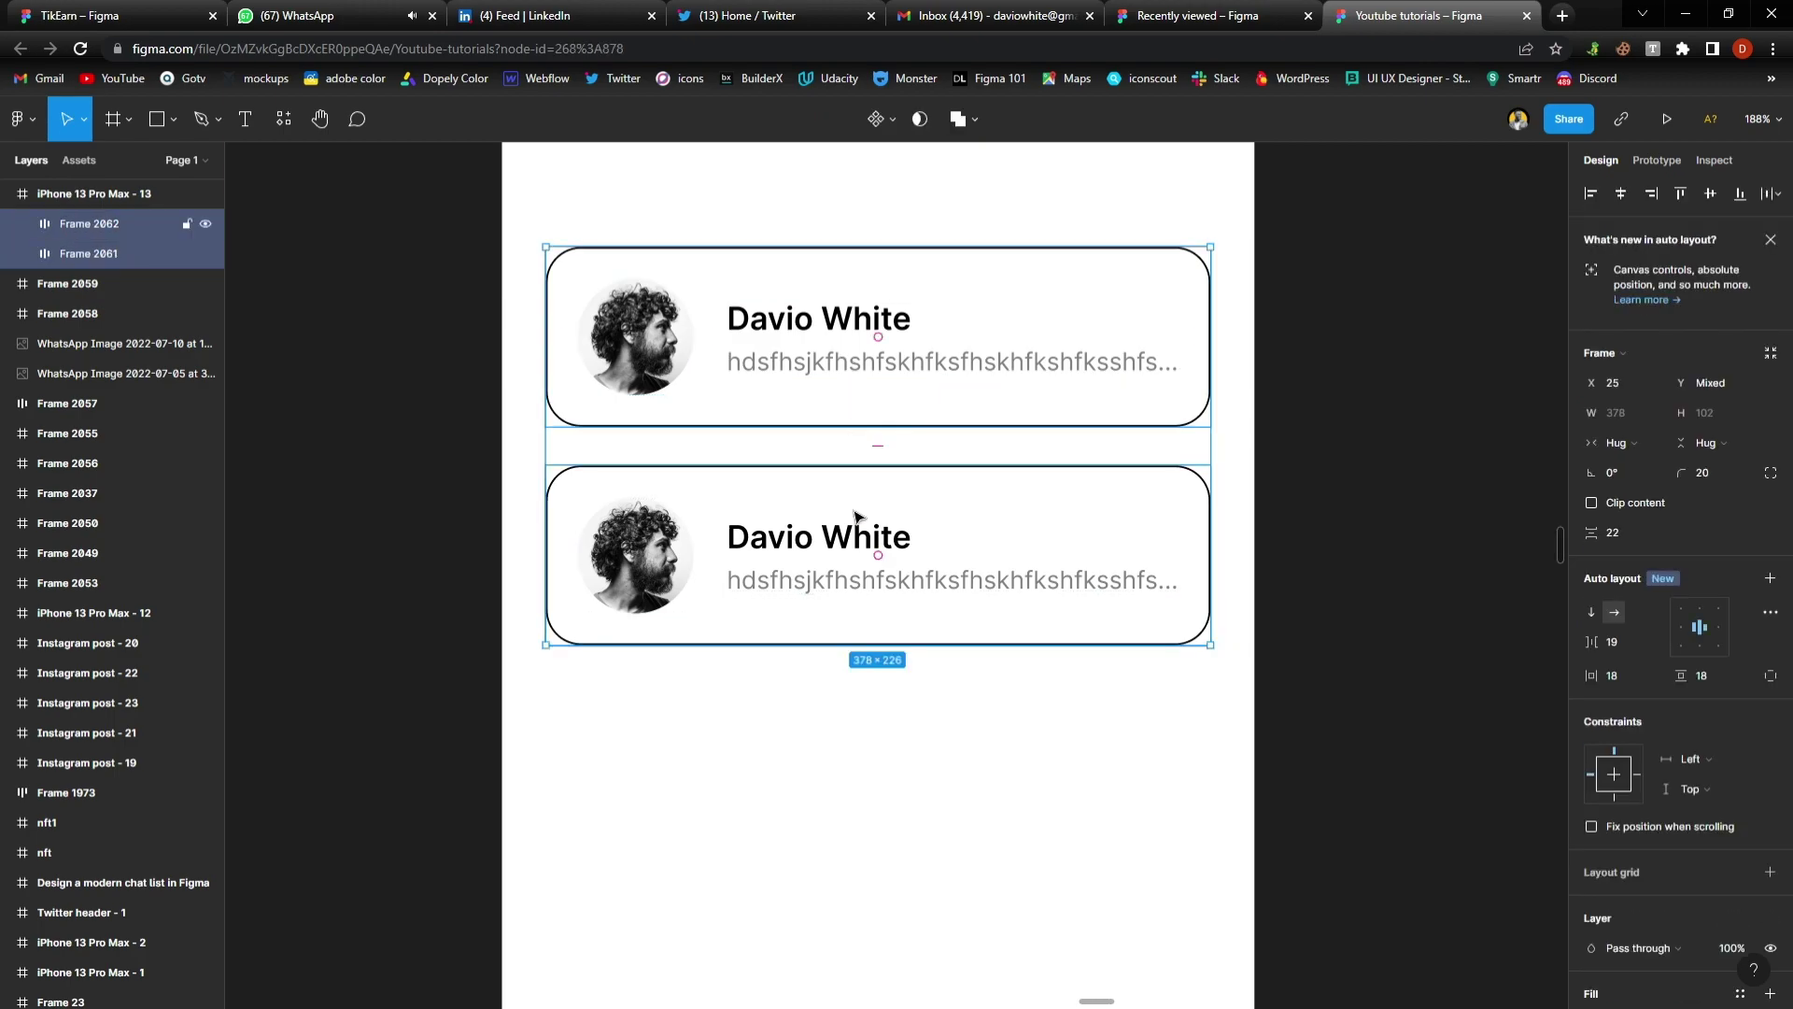
left_click(1770, 580)
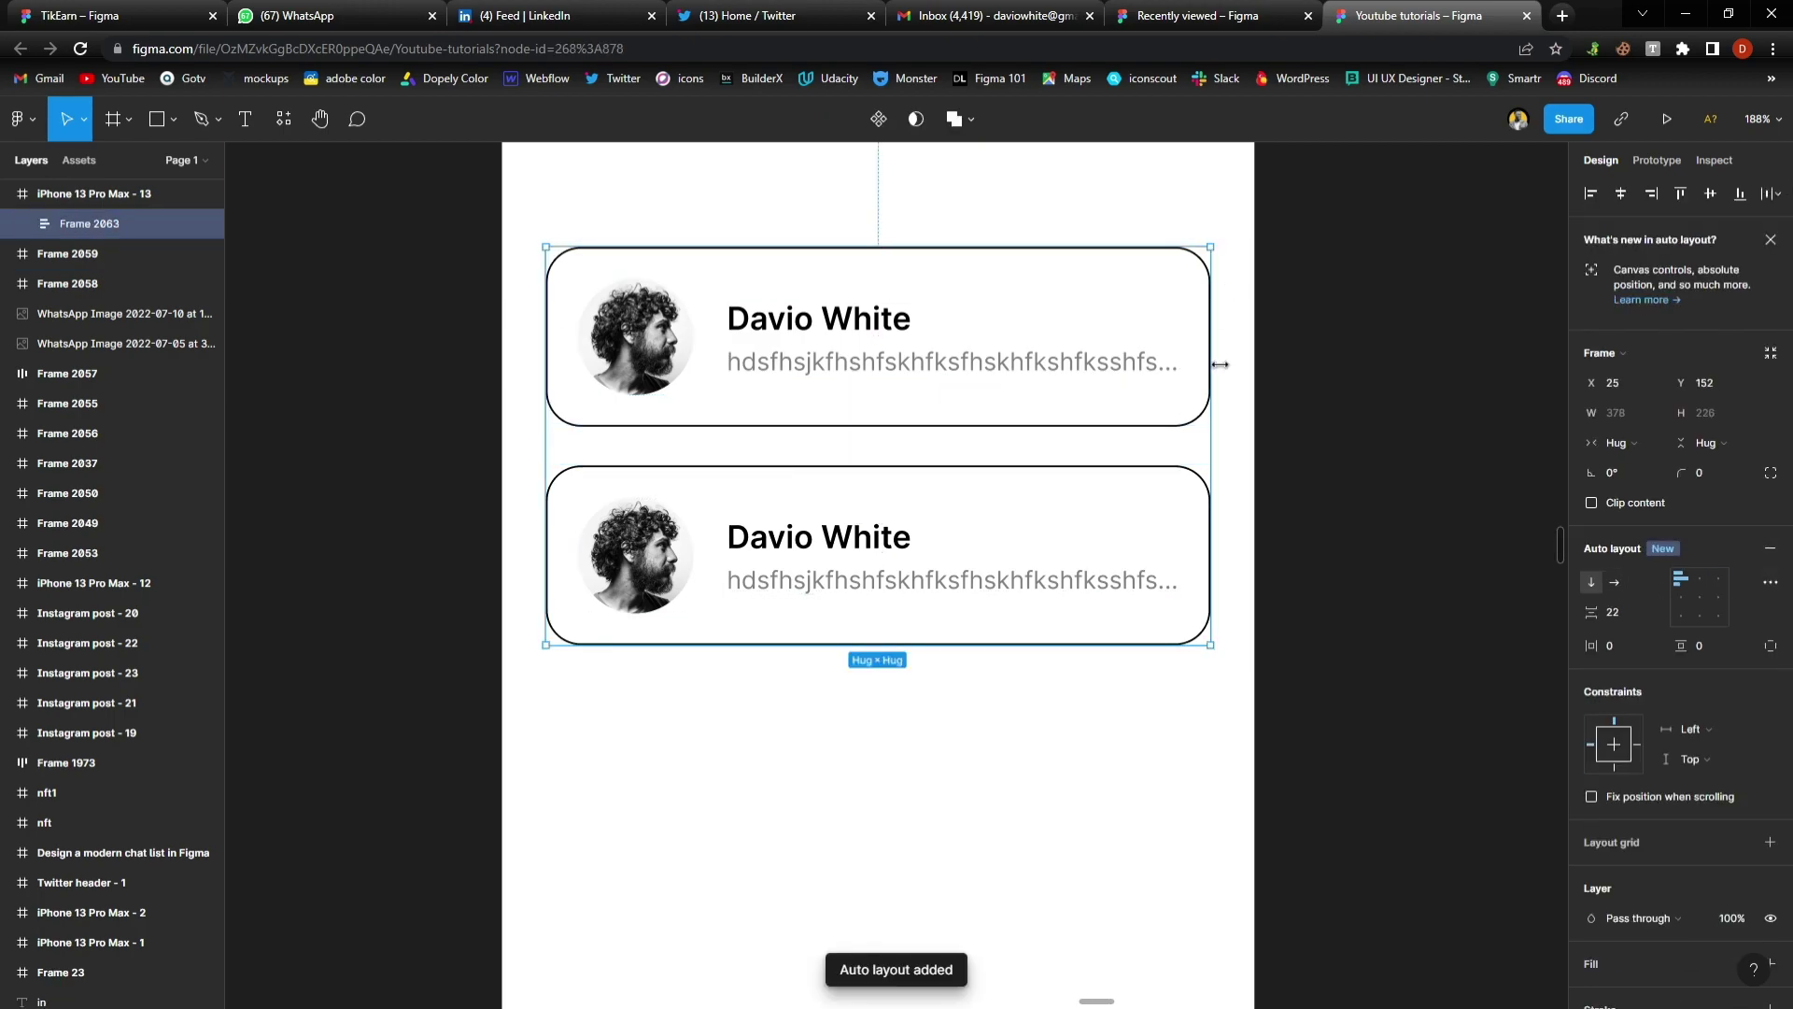
Duplicate the lower card with Ctrl+D until Frame 2063 stacks six identical chat cards
scroll(1228, 376, "up", 3)
scroll(1226, 373, "up", 3)
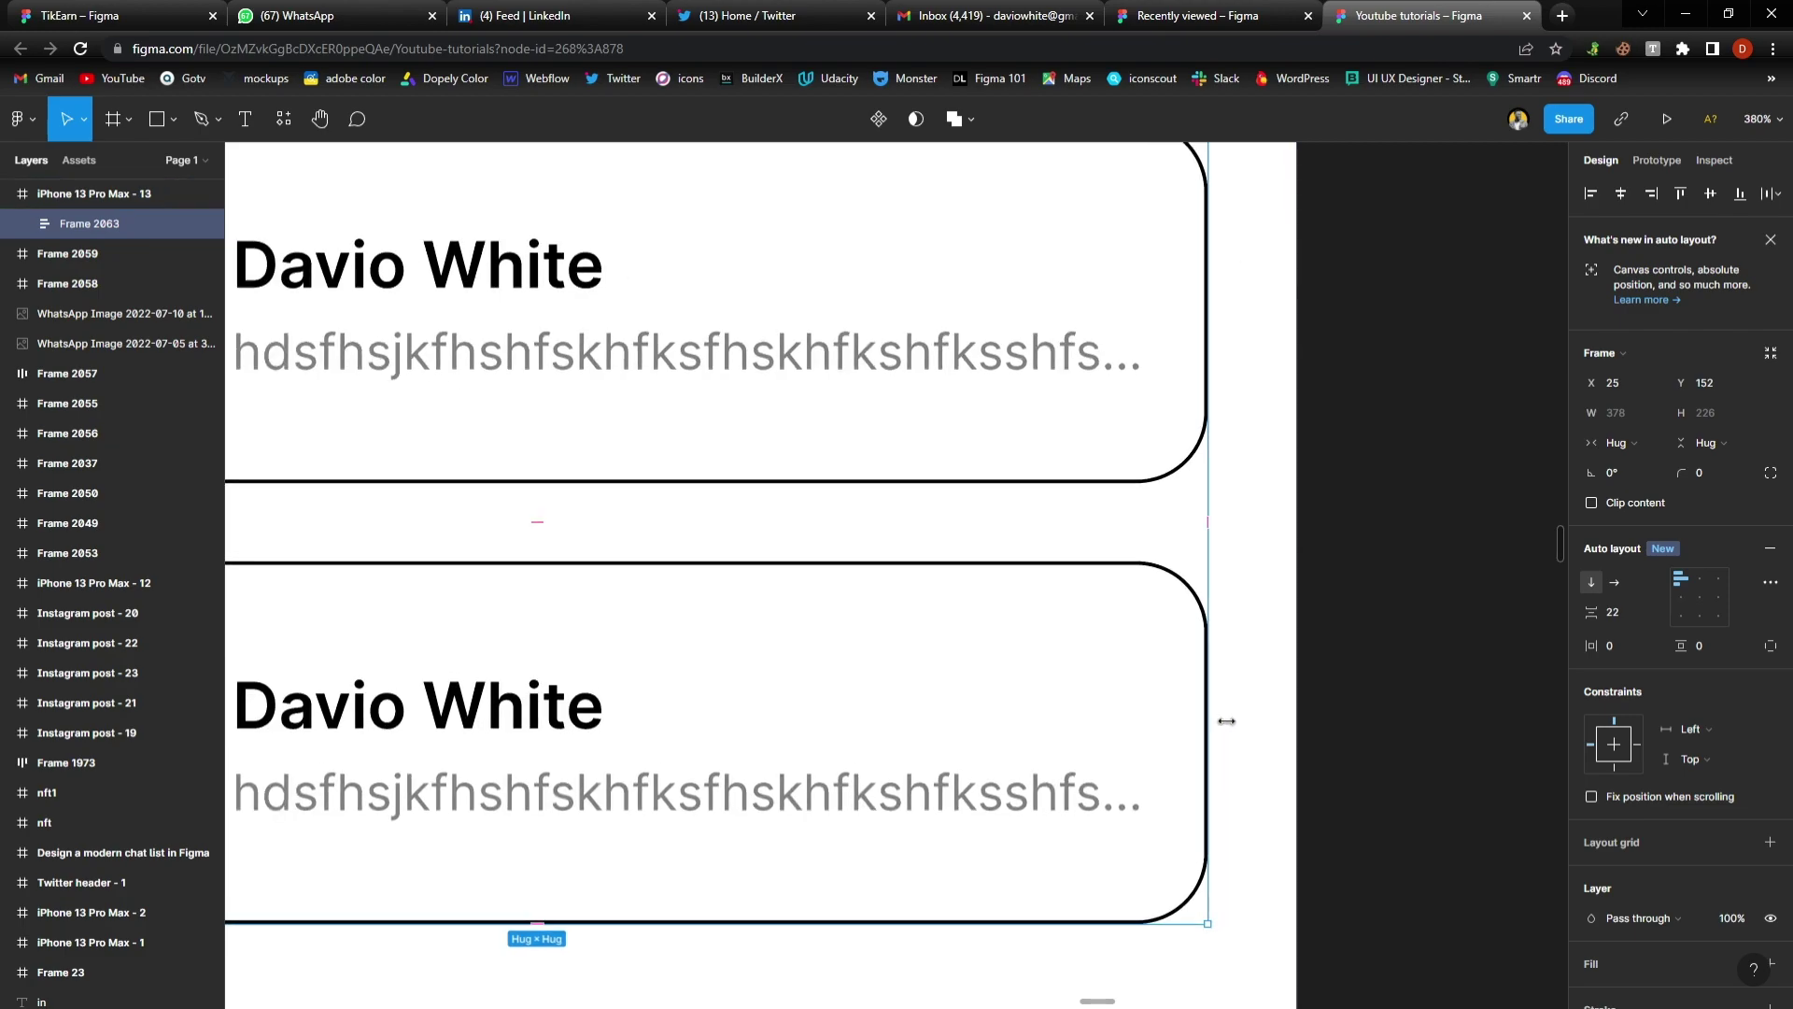
scroll(1213, 720, "up", 2)
scroll(1224, 720, "down", 3)
scroll(841, 669, "left", 2)
scroll(525, 606, "up", 2)
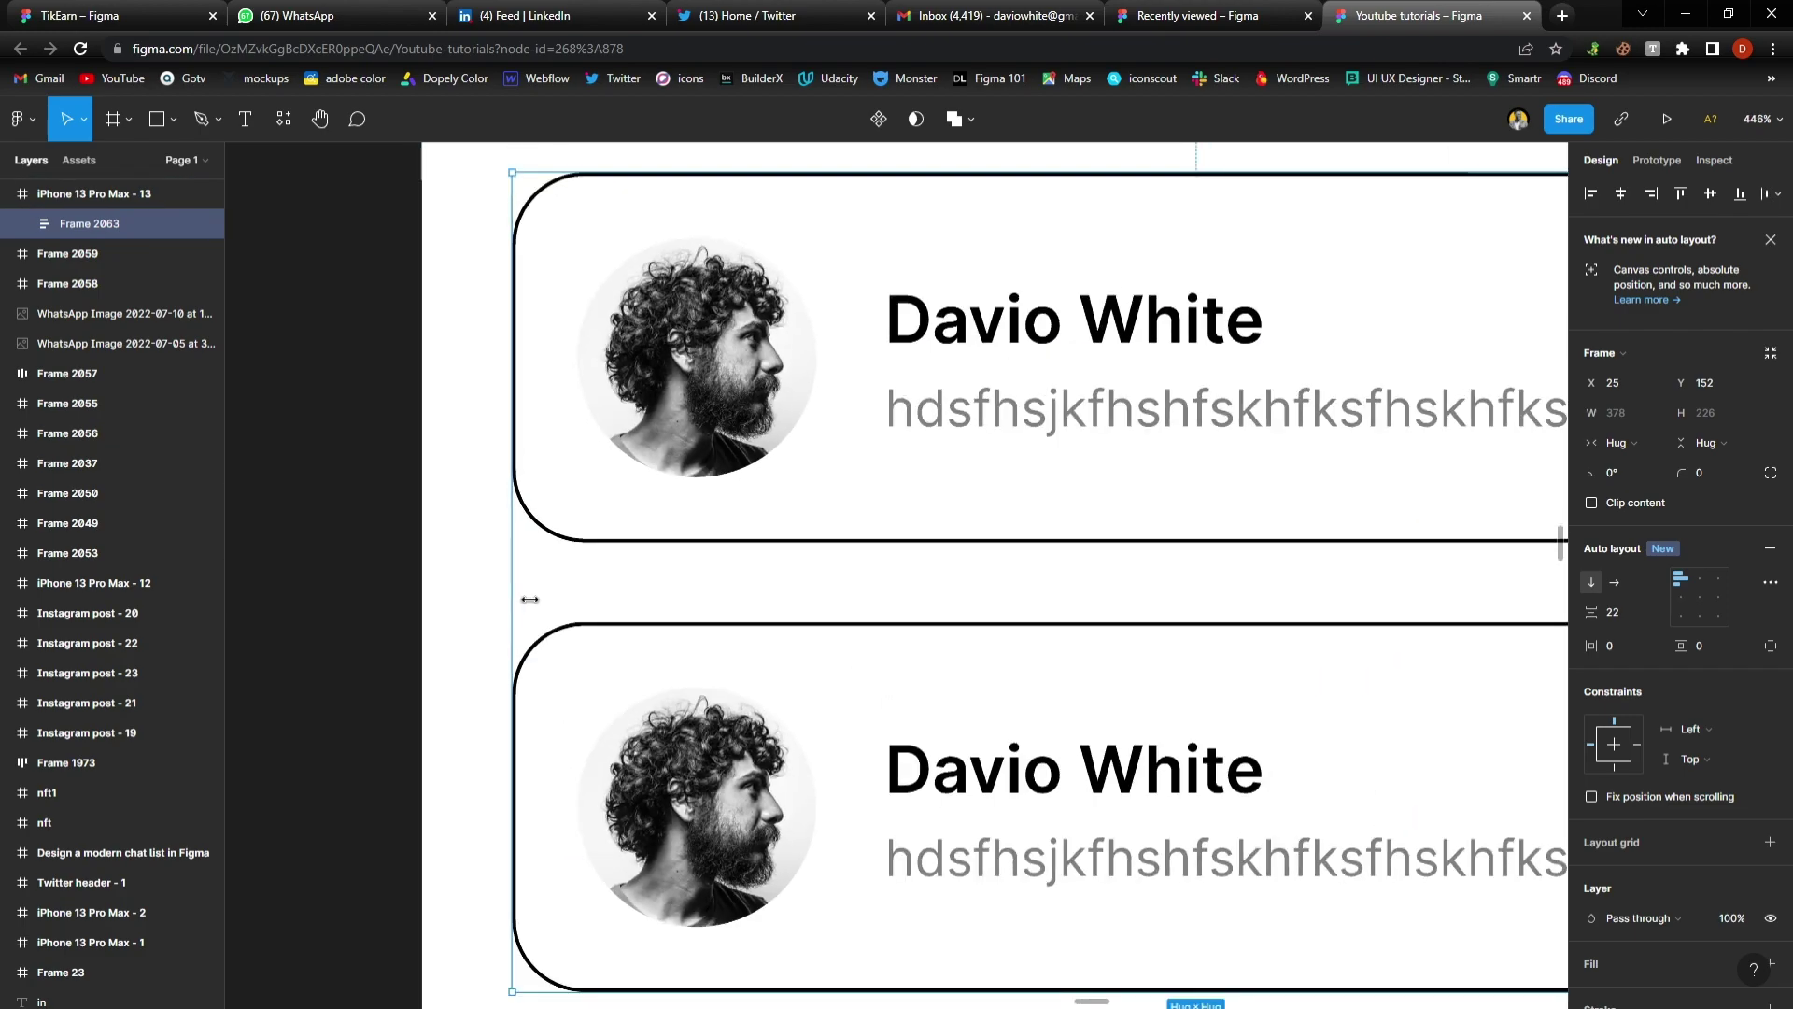
scroll(902, 513, "down", 1)
scroll(910, 512, "down", 1)
scroll(916, 521, "down", 1)
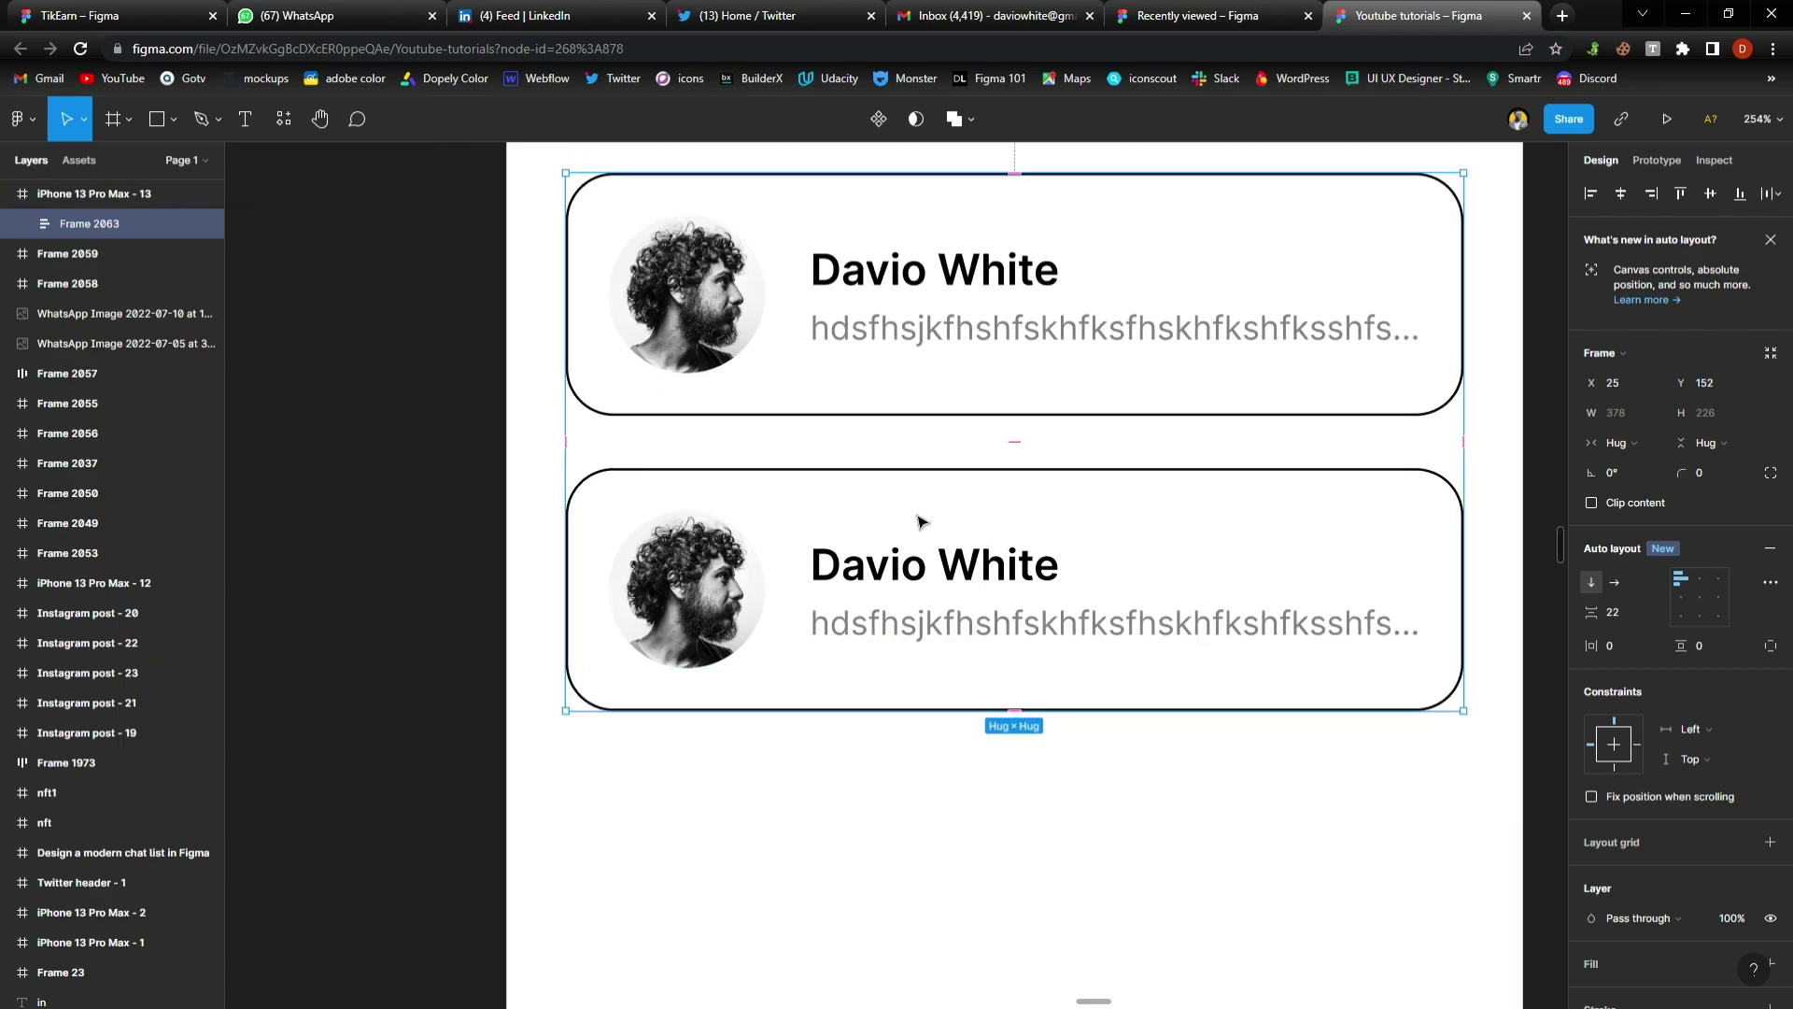
scroll(888, 542, "right", 1)
scroll(851, 570, "down", 1)
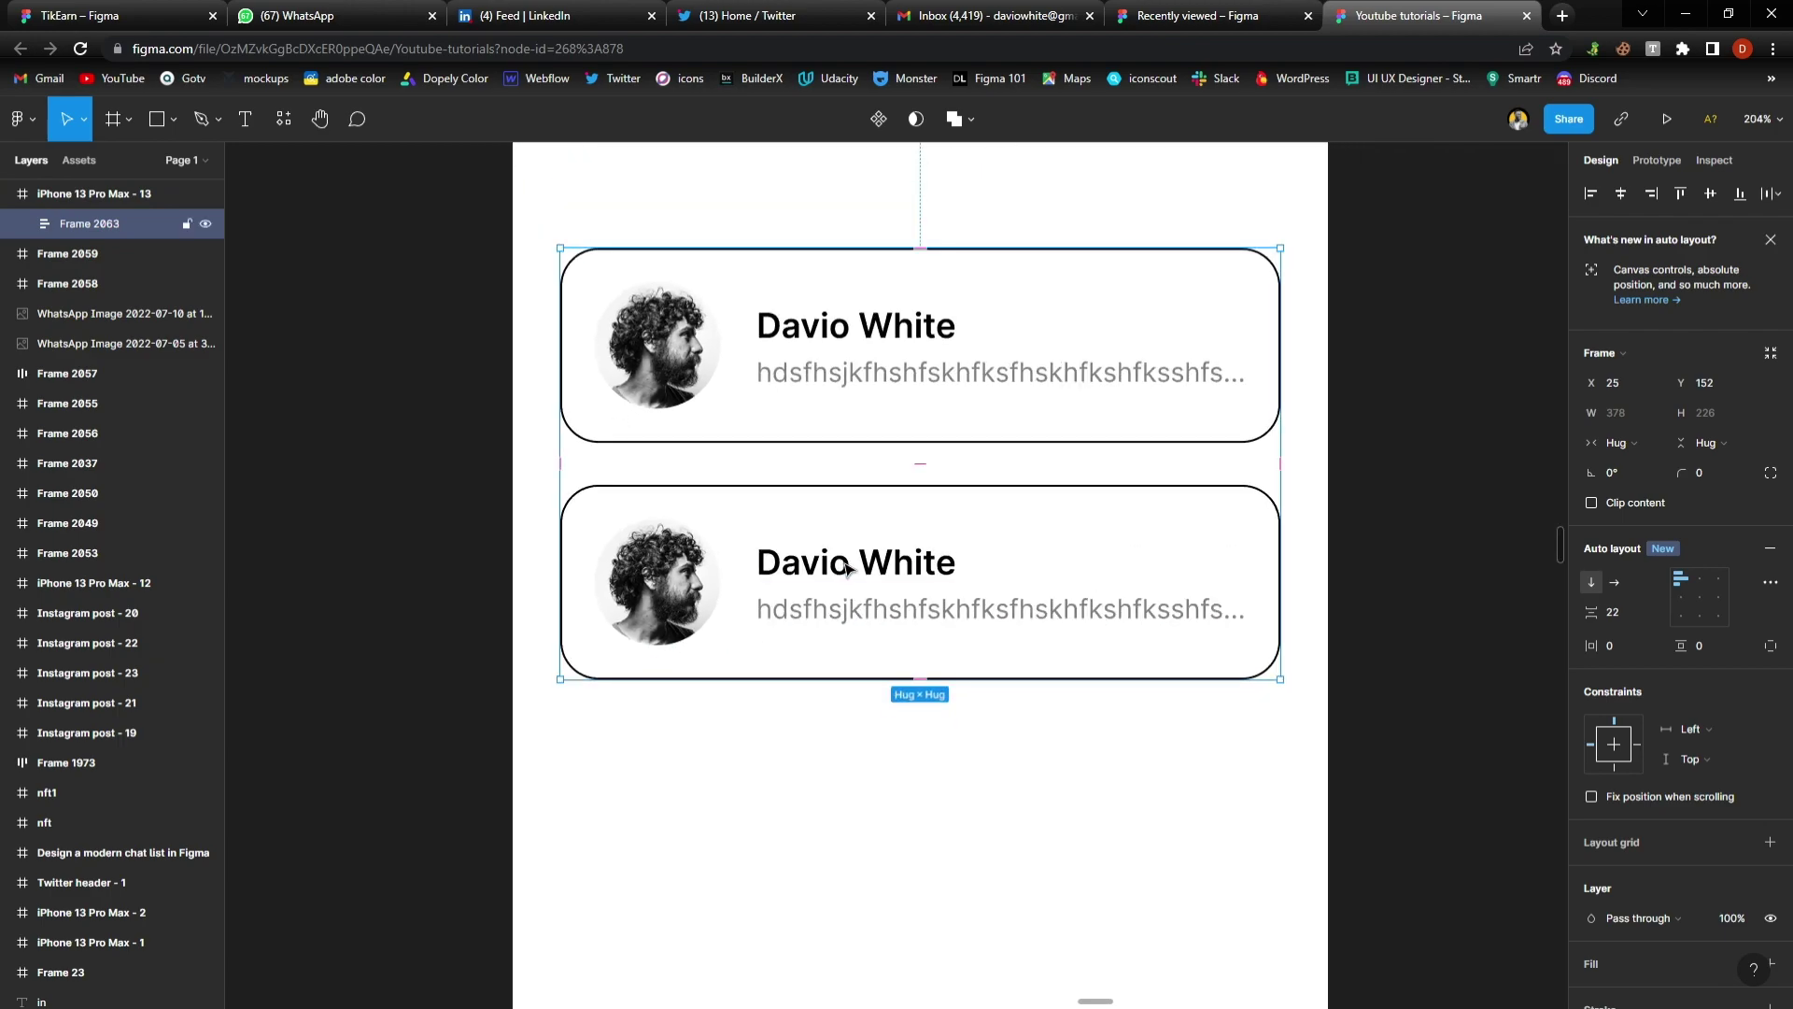
left_click(756, 523)
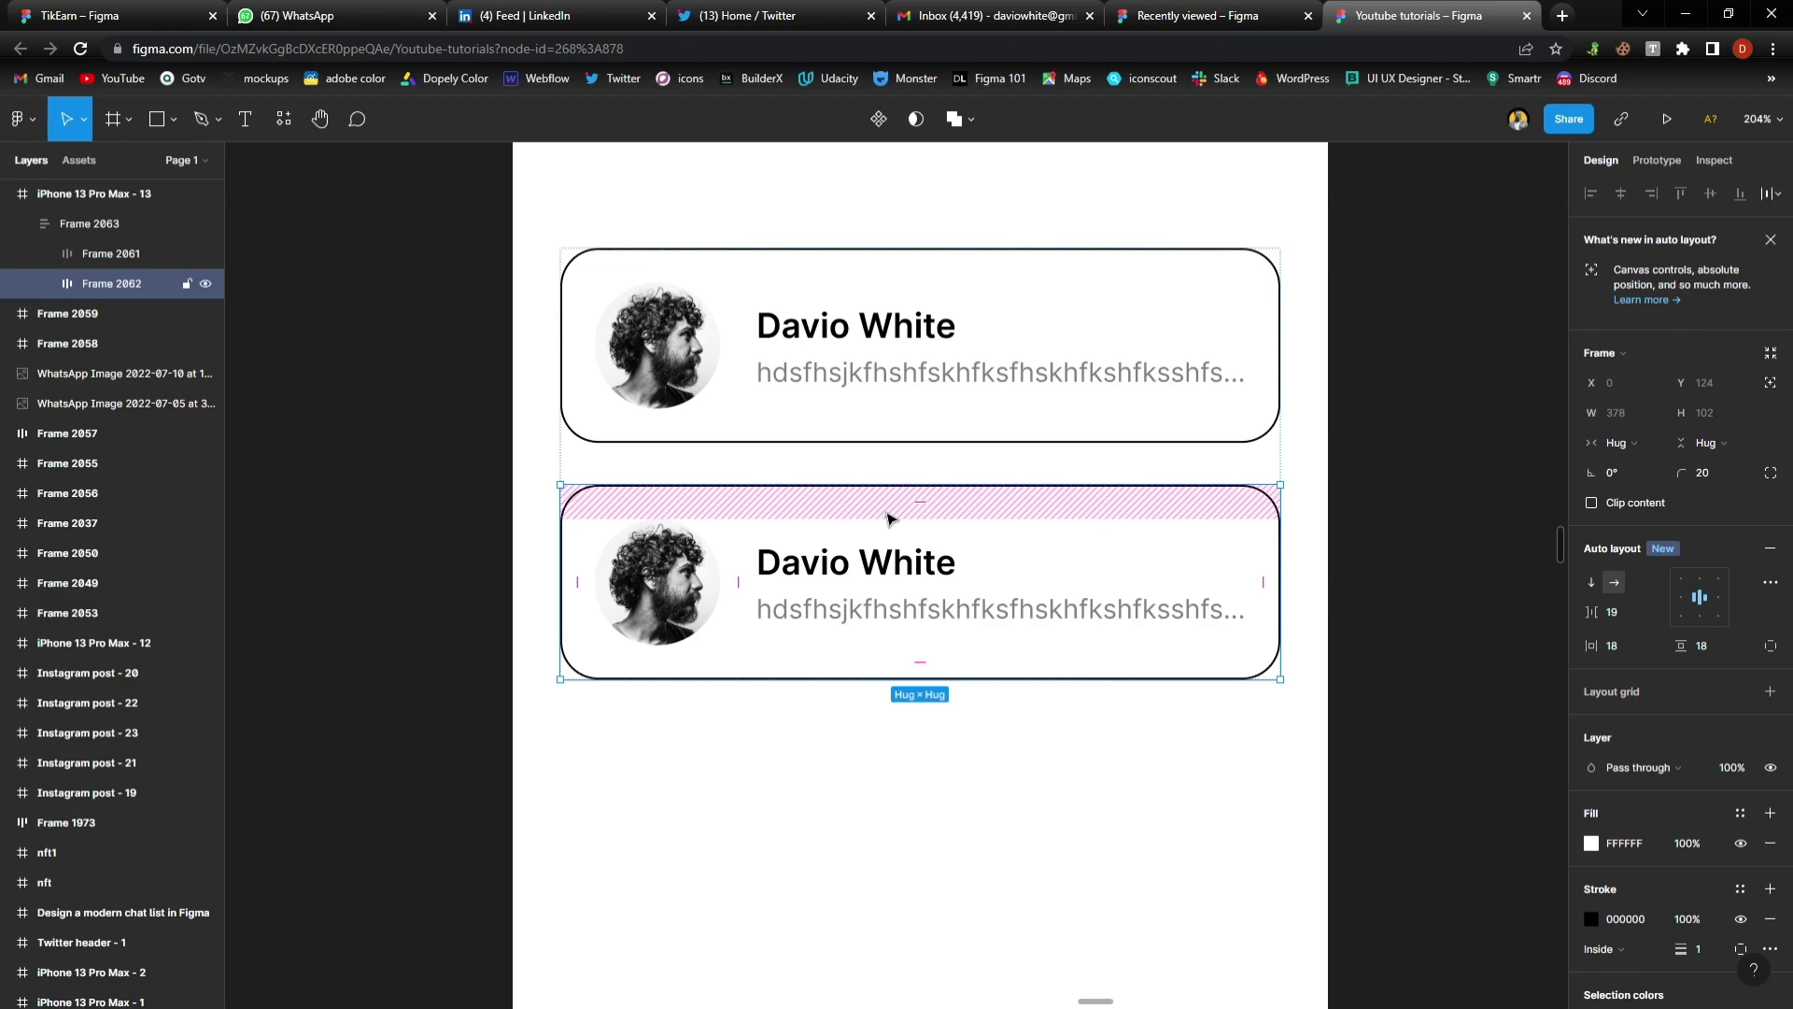
key("ctrl+d")
scroll(887, 519, "down", 4)
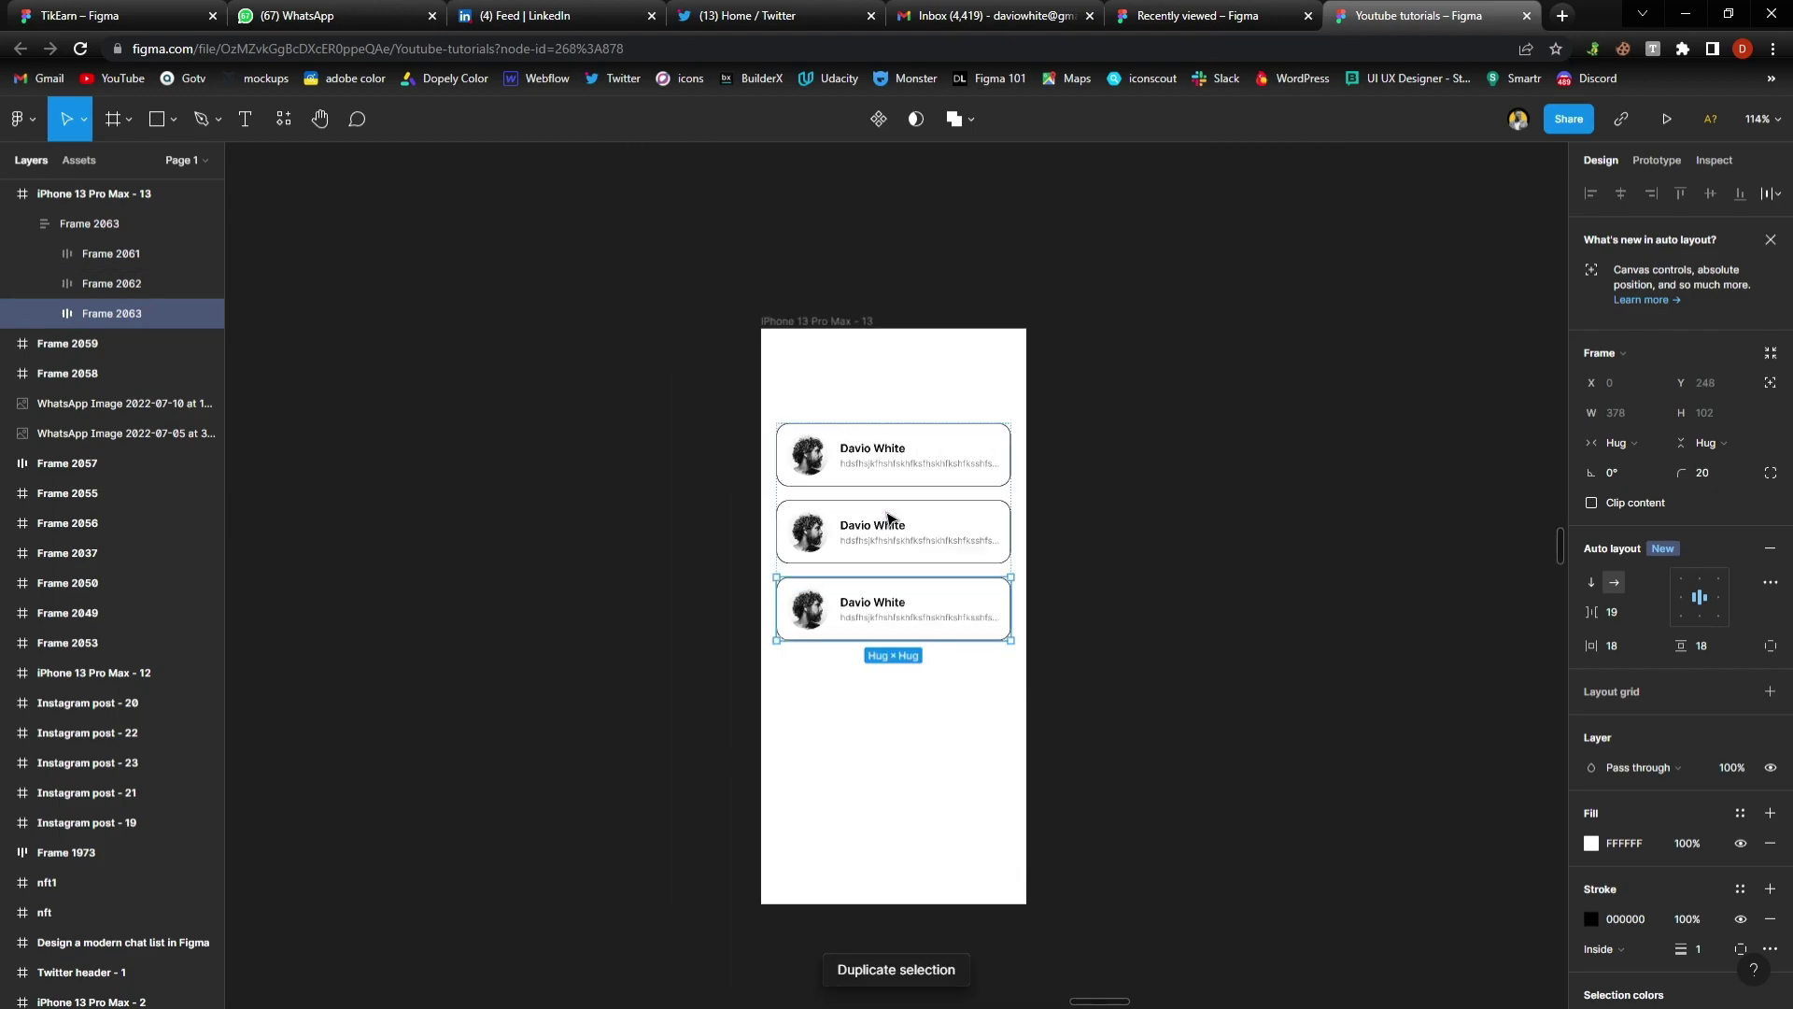
key("ctrl+d")
key("ctrl+d")
key("ctrl+d")
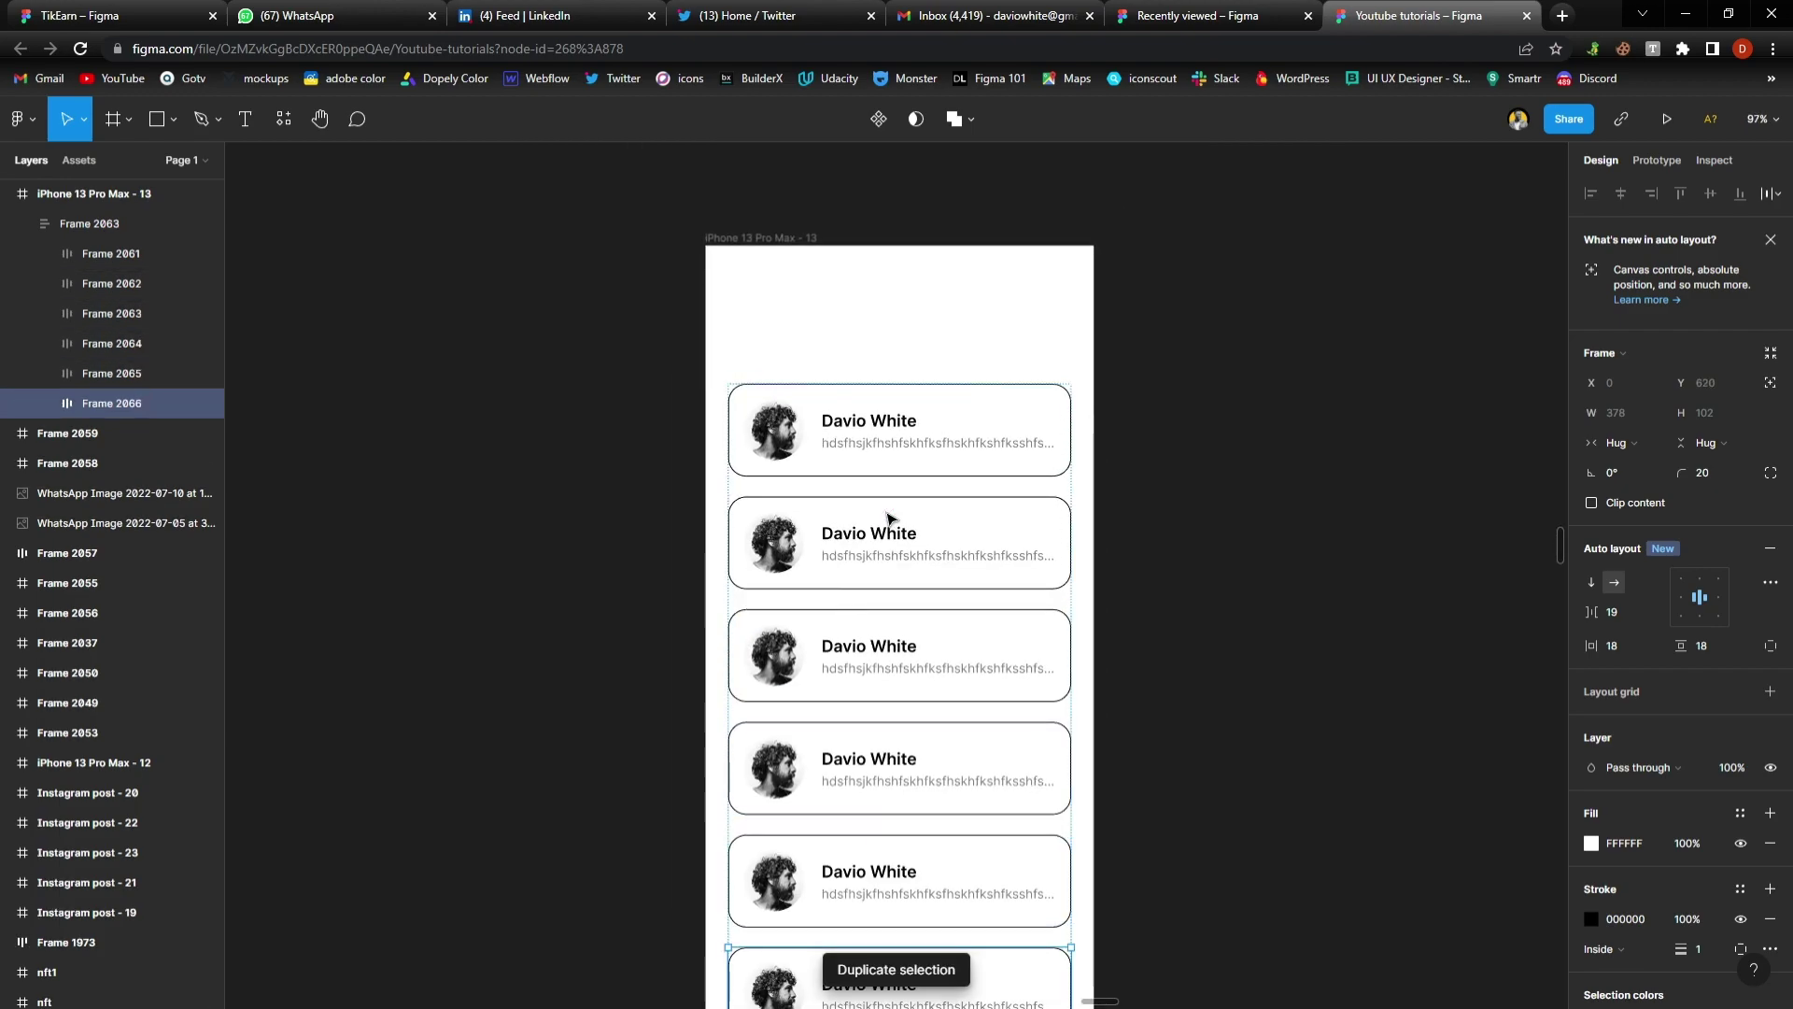
scroll(888, 520, "down", 3)
scroll(887, 519, "up", 5)
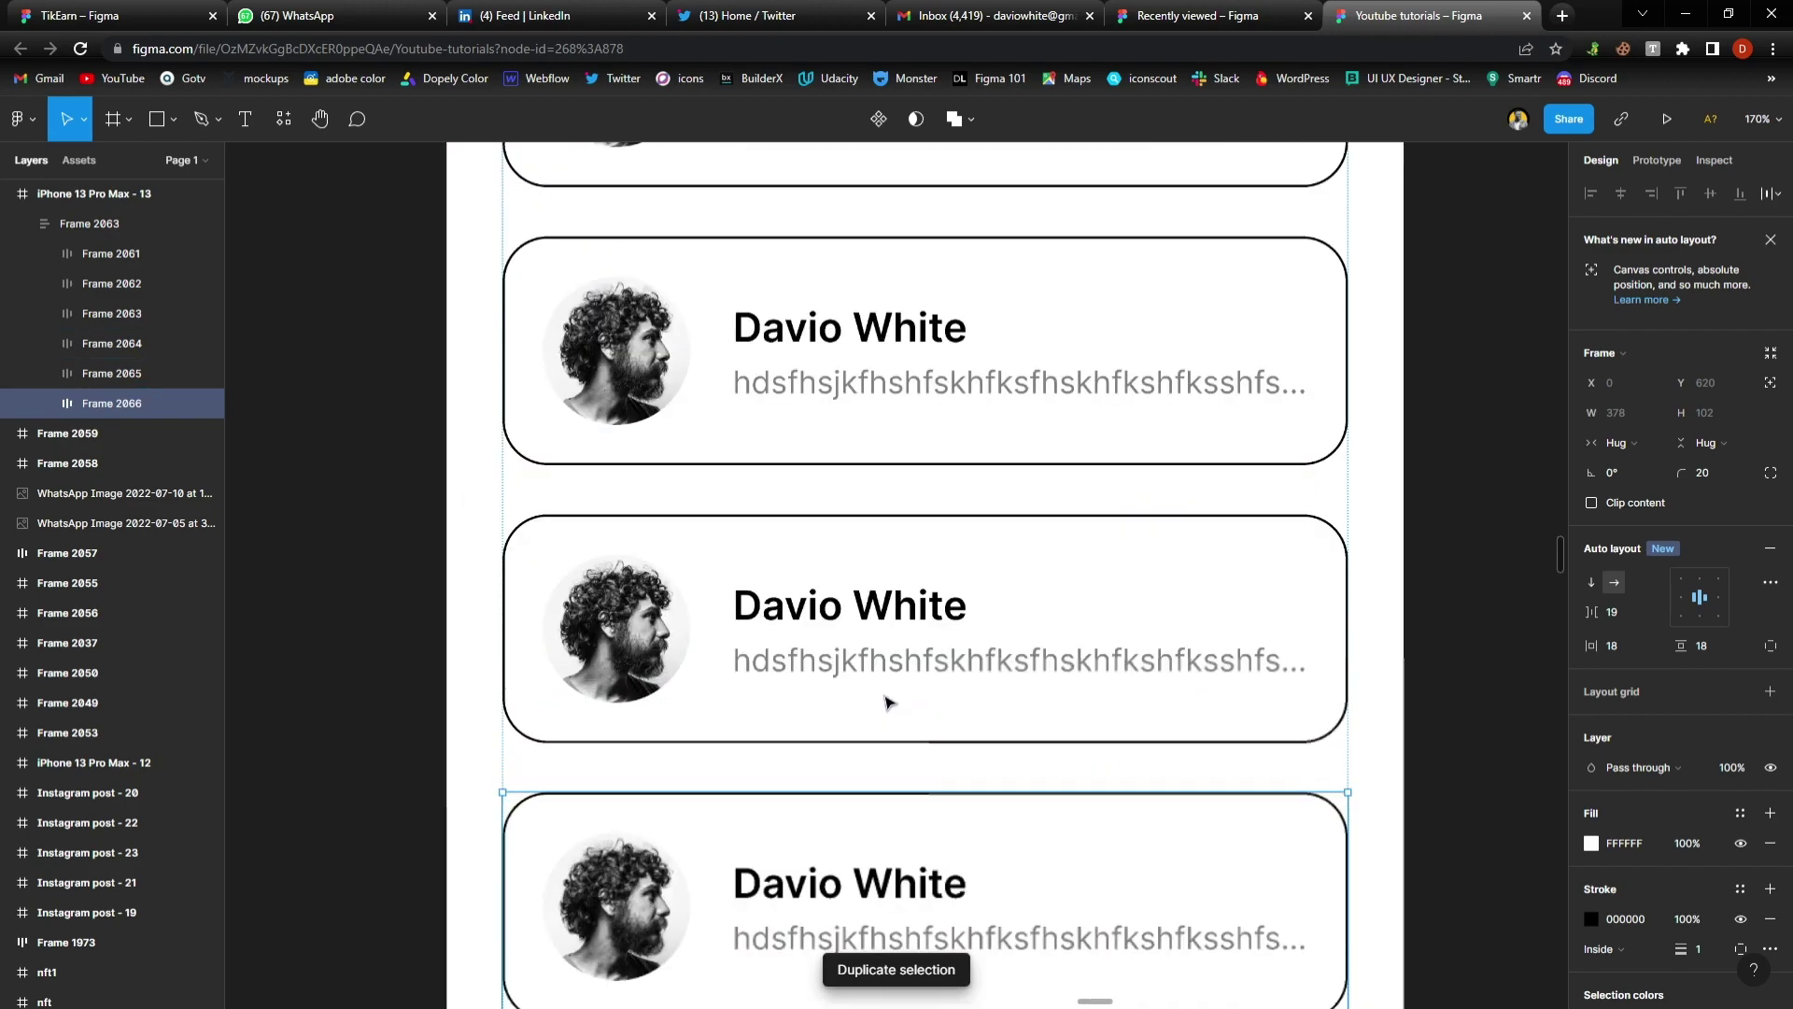
Change Frame 2063's auto layout spacing between the cards from 22 to 20
left_click(1398, 345)
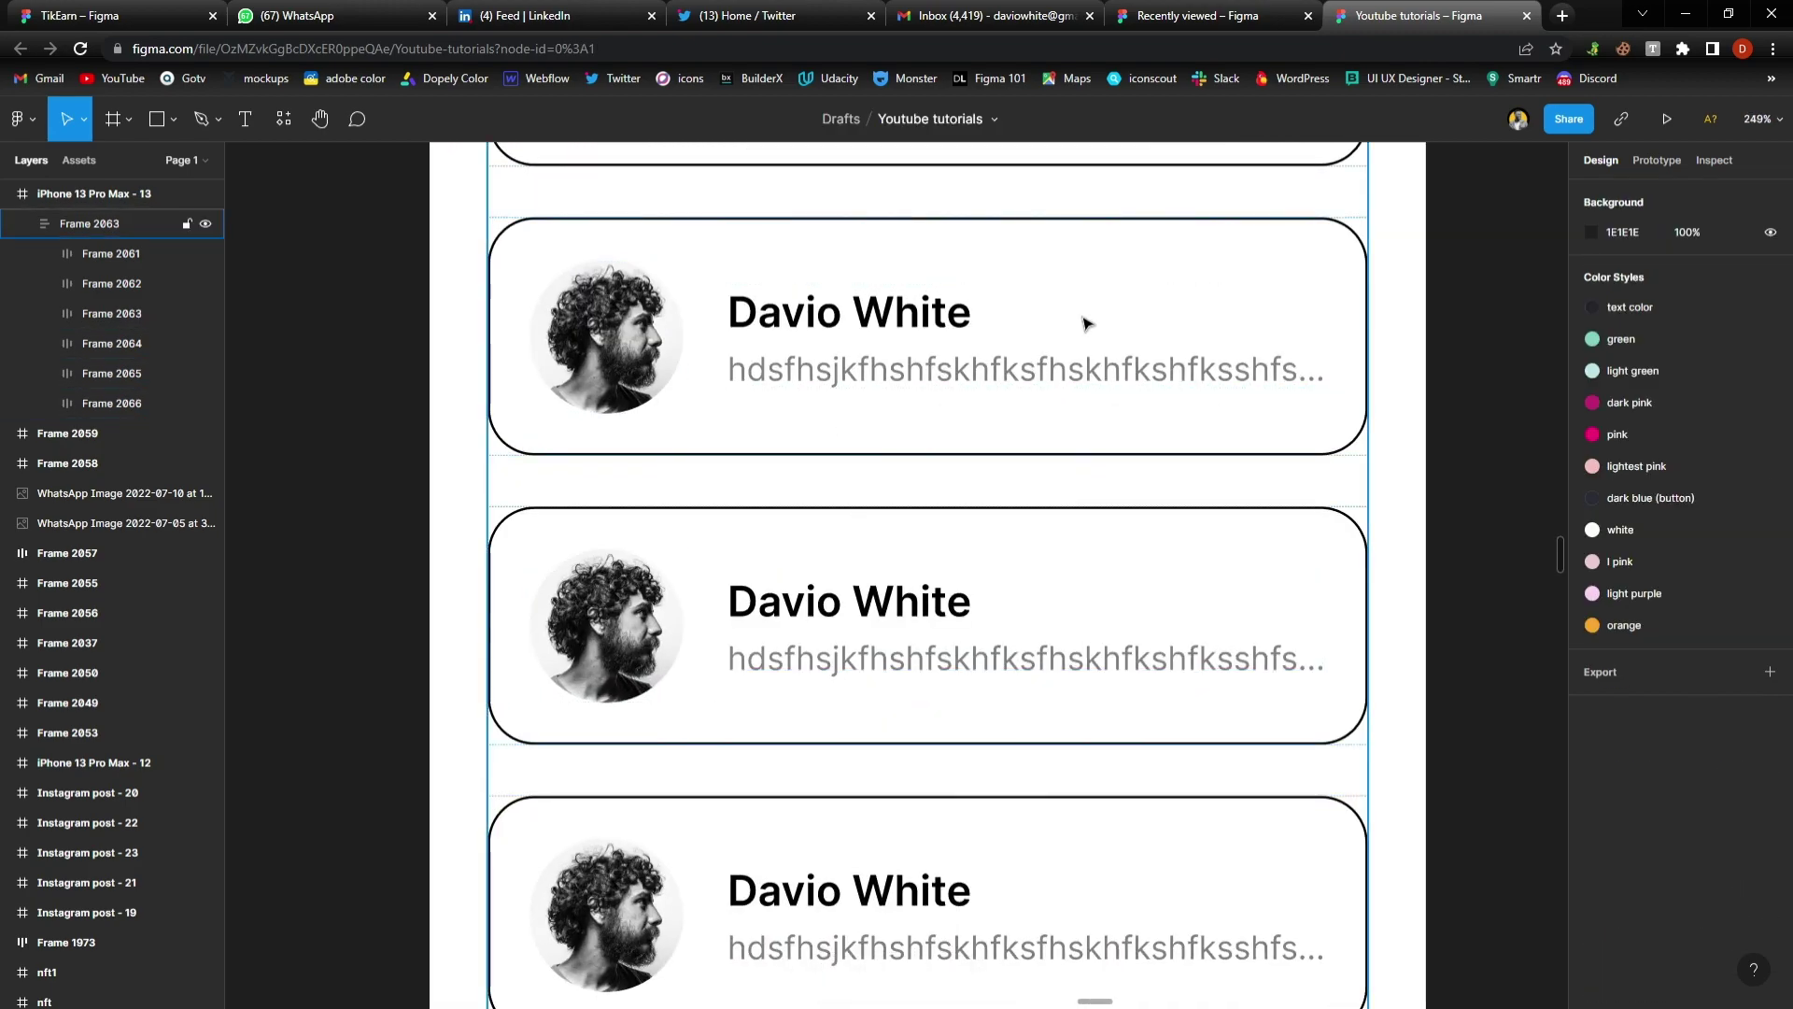
left_click(1058, 327)
scroll(1058, 327, "down", 4)
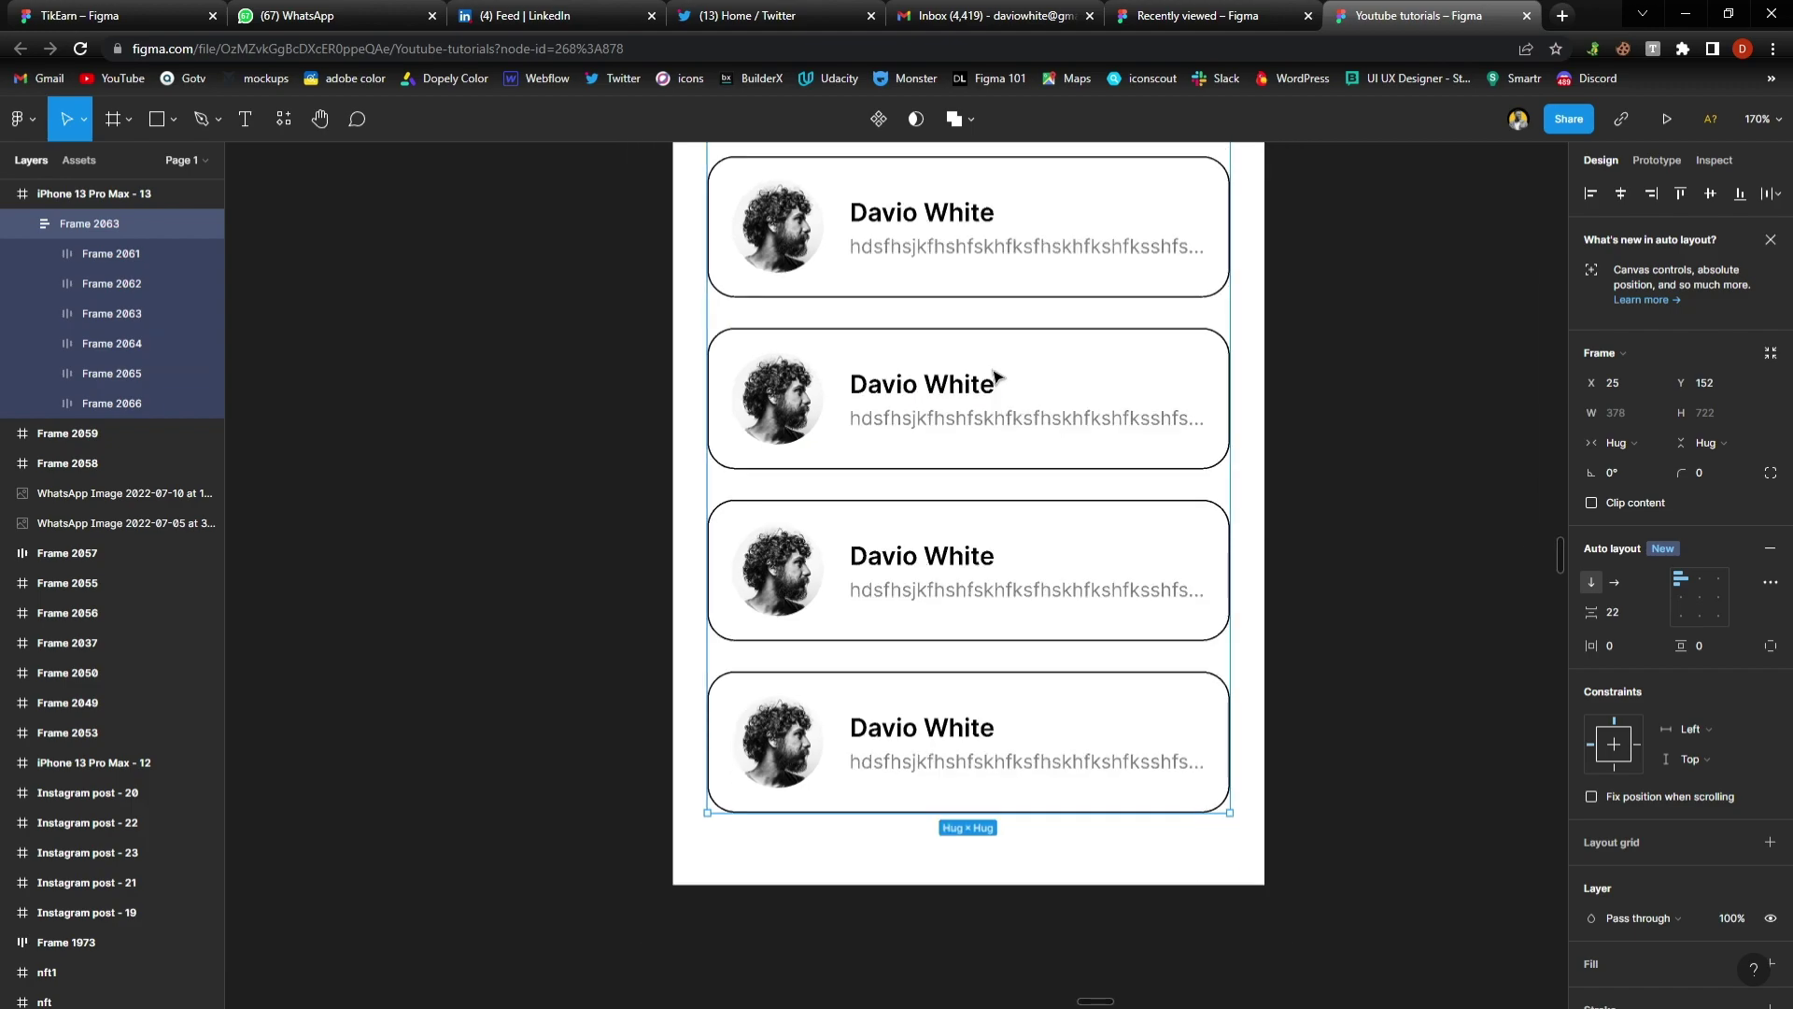
scroll(948, 396, "down", 2)
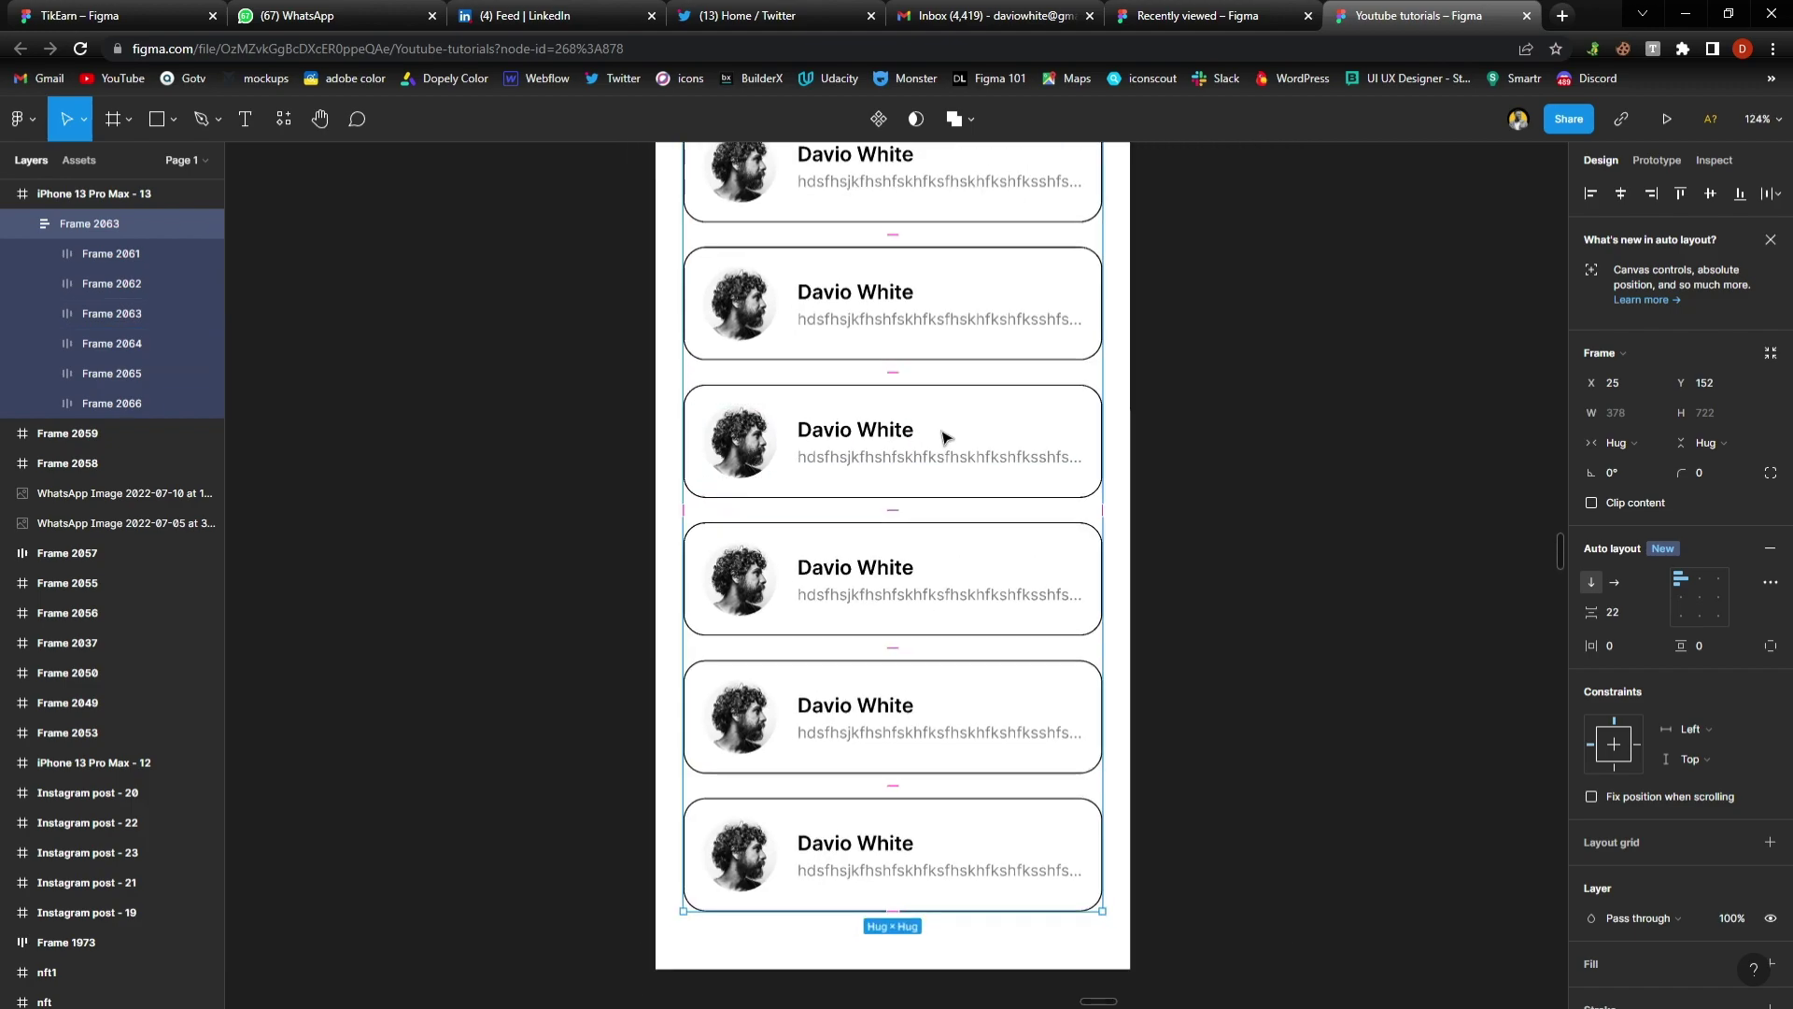
scroll(945, 437, "up", 1)
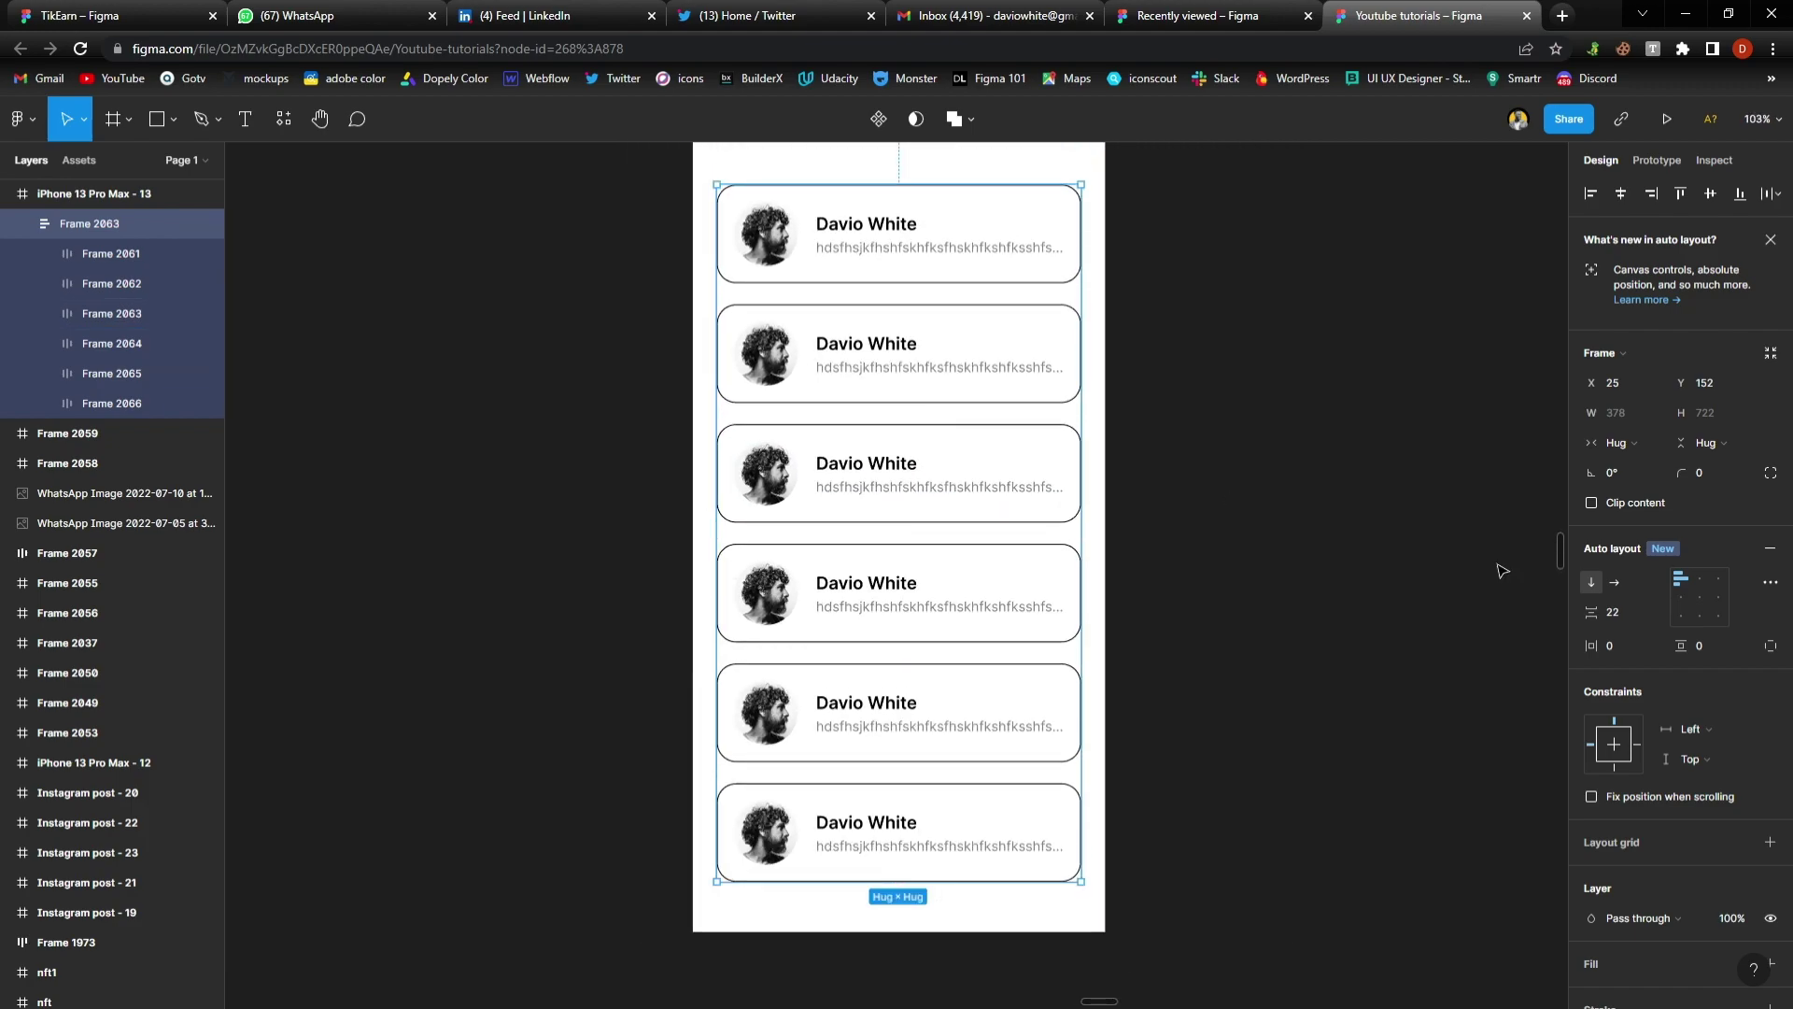
left_click(1622, 611)
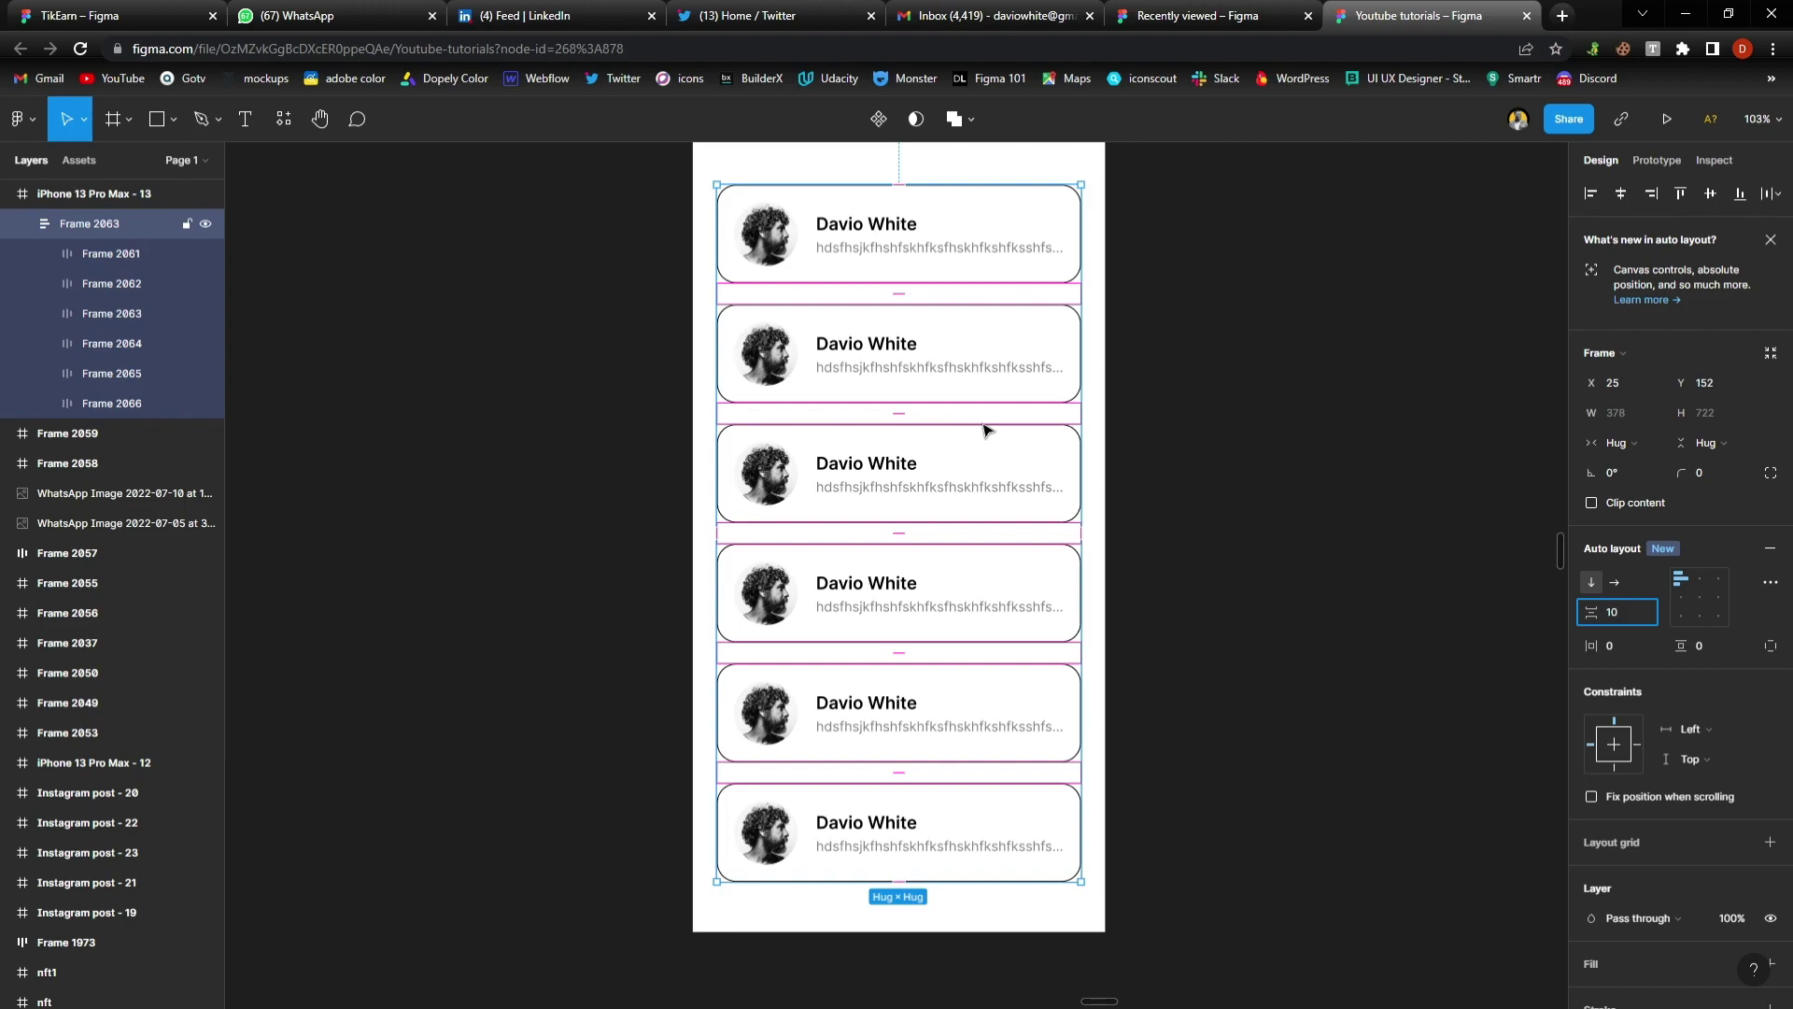
key("Return")
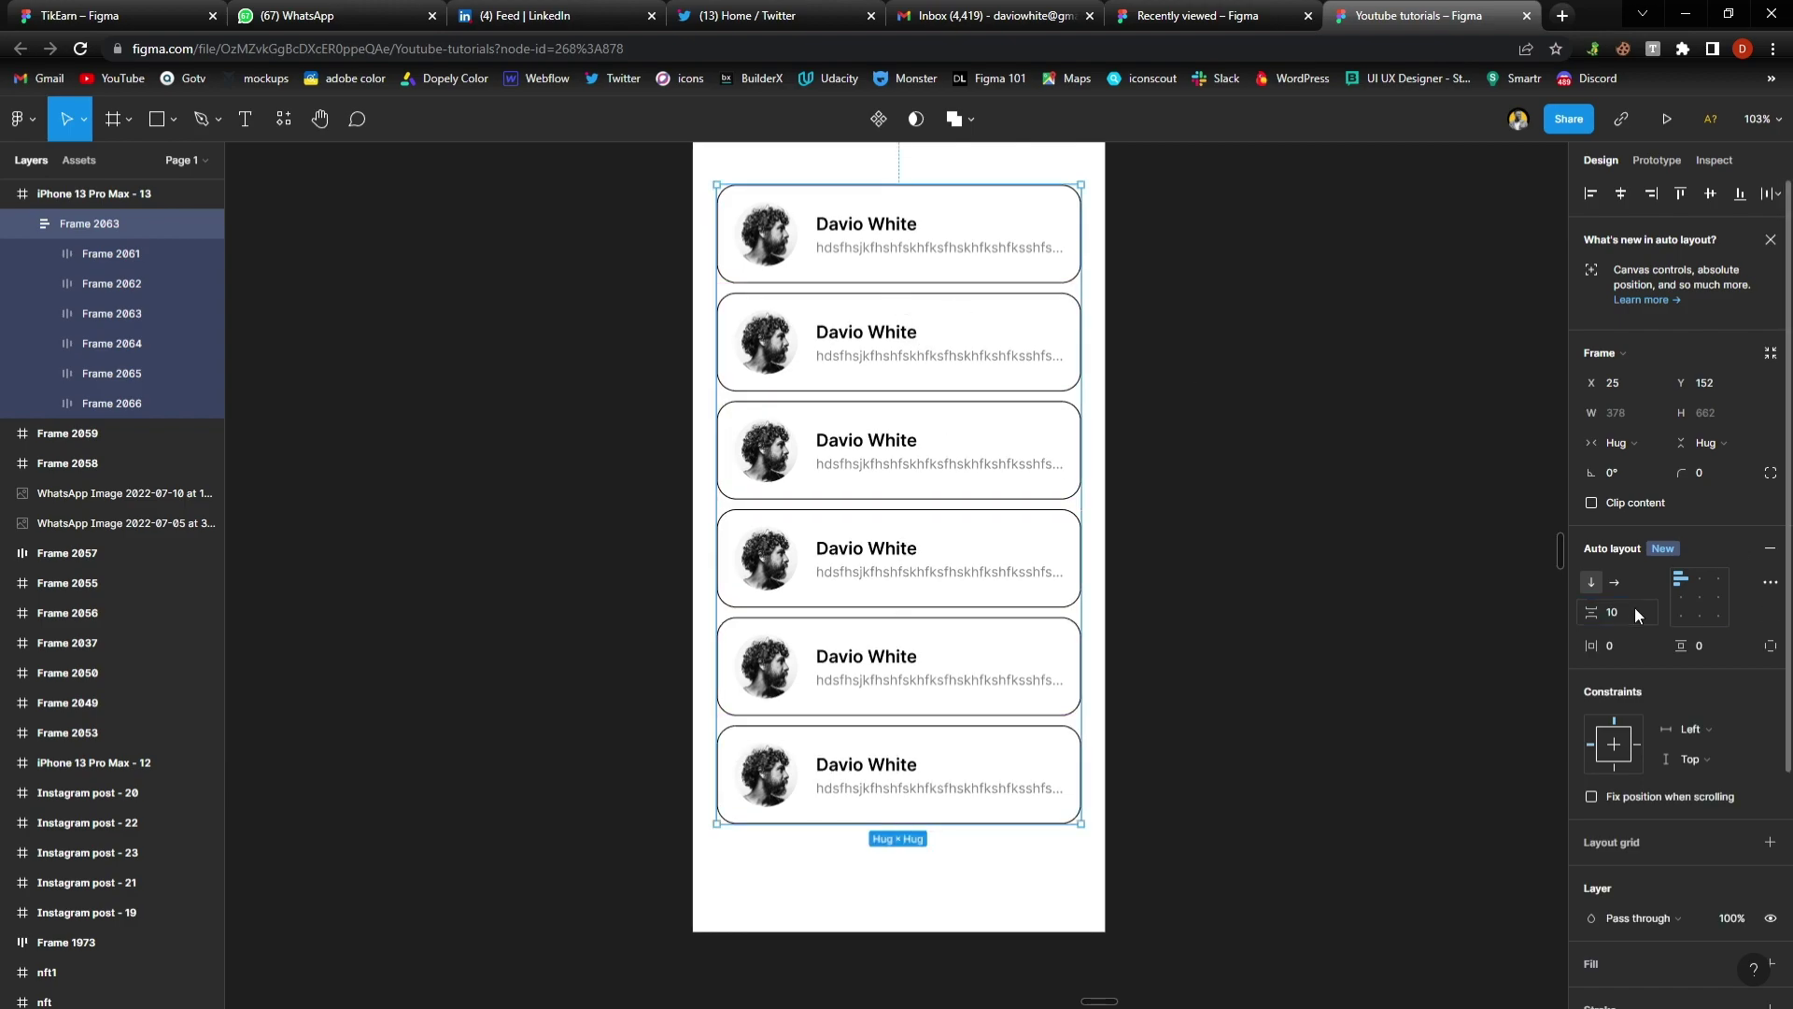
left_click(1623, 613)
key("Up")
key("Up")
key("Up")
key("Up")
key("Up")
key("Up")
key("Up")
key("Up")
key("Up")
key("Up")
key("Up")
key("Up")
key("Up")
key("Up")
key("Up")
key("Up")
key("Up")
key("Up")
key("Up")
key("Up")
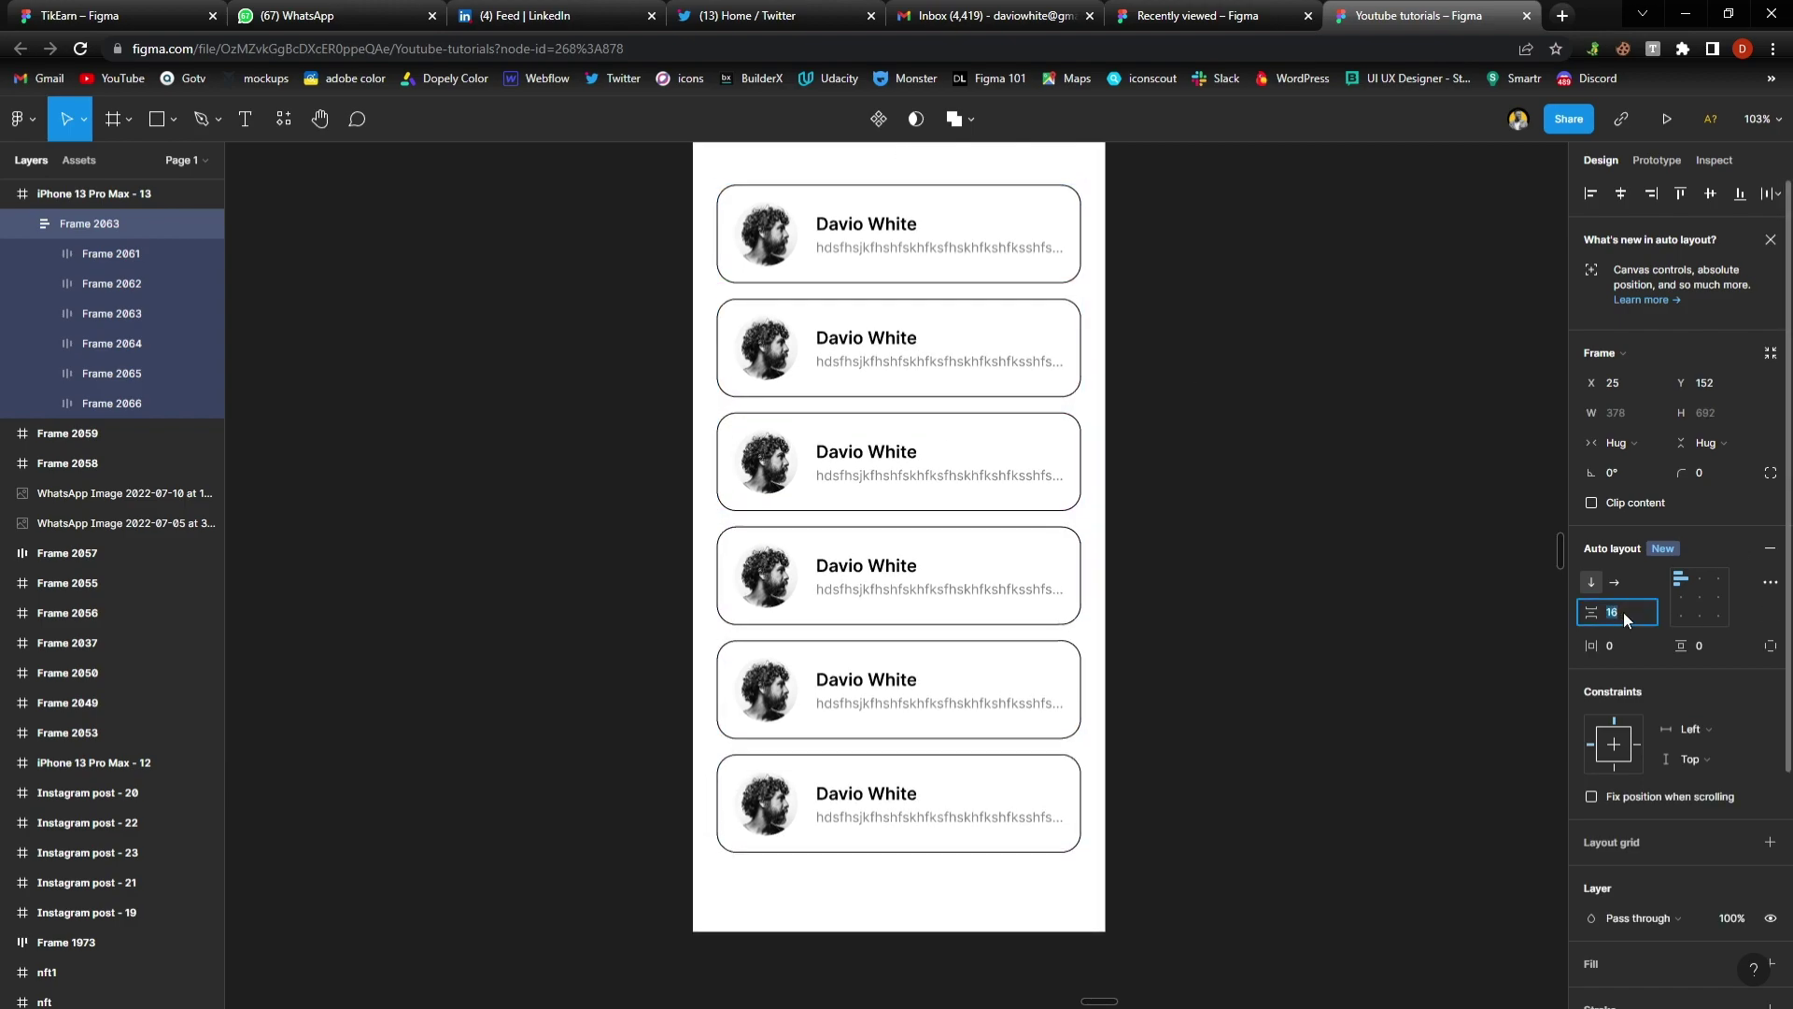
key("Down")
key("Down")
key("Down")
key("Down")
key("Down")
key("Down")
key("Down")
key("Down")
key("Down")
key("Down")
key("Down")
key("Down")
key("Down")
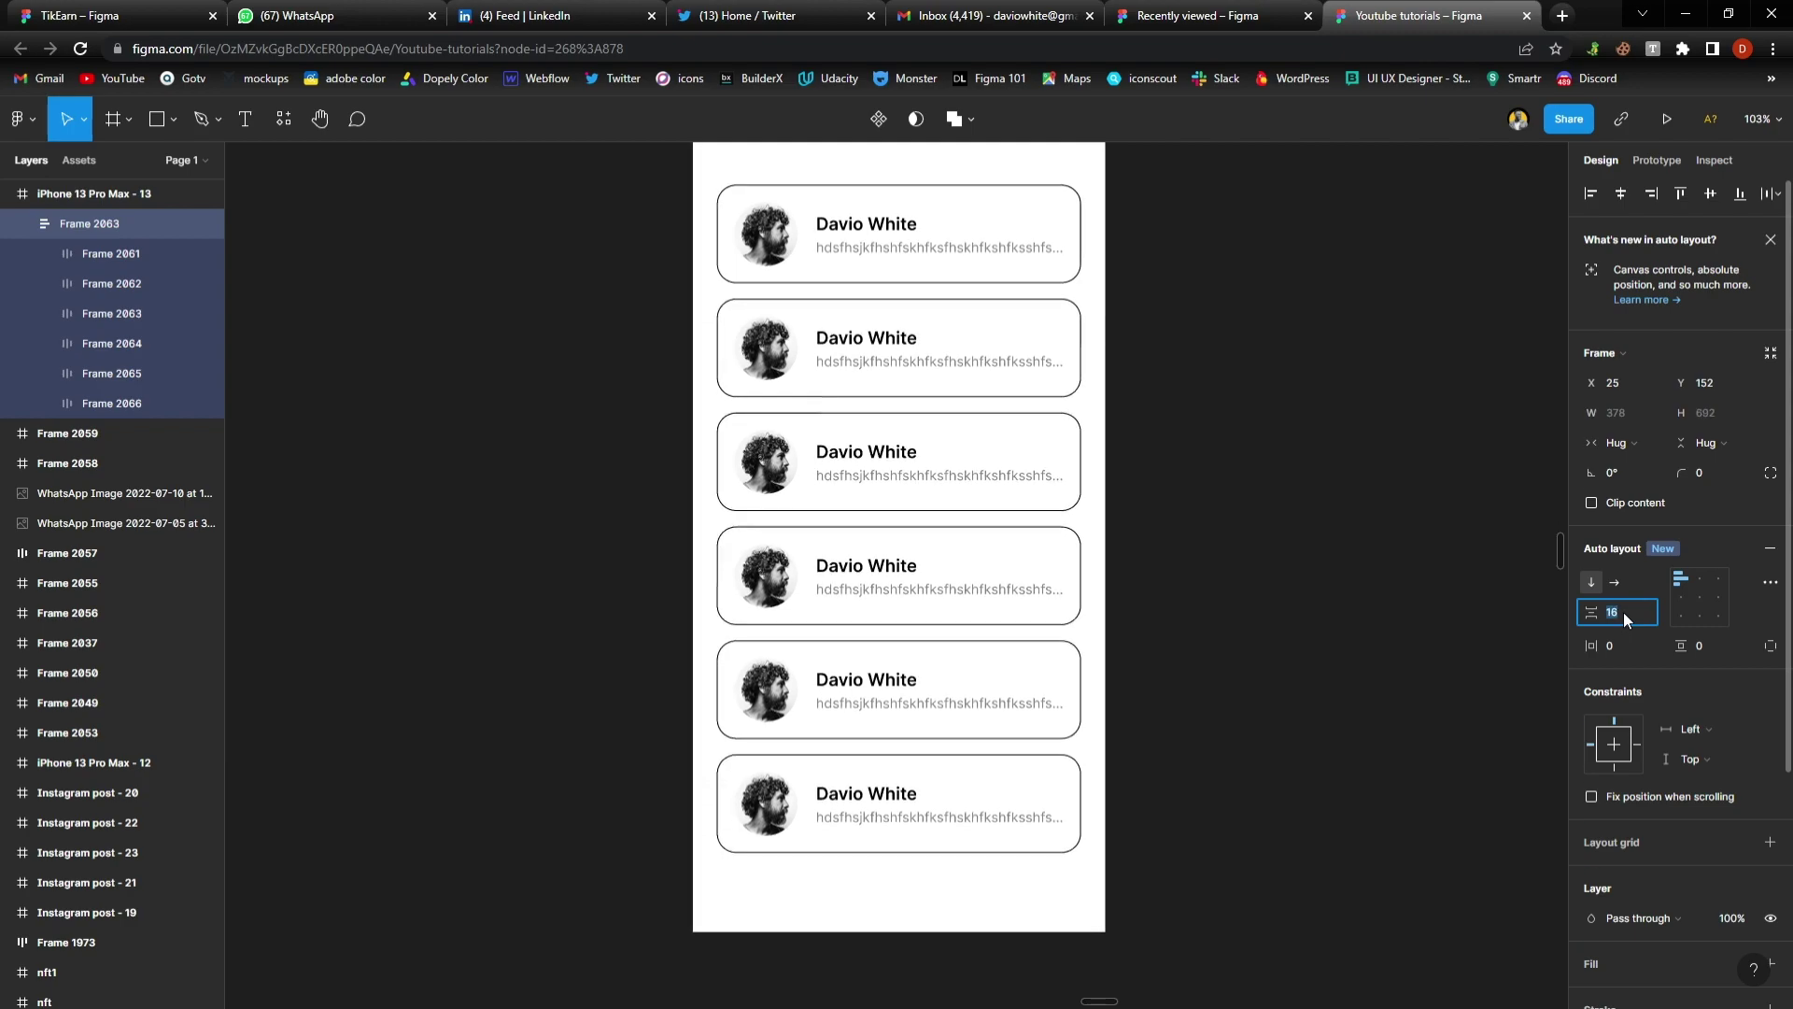
key("Up")
key("Up")
key("Up")
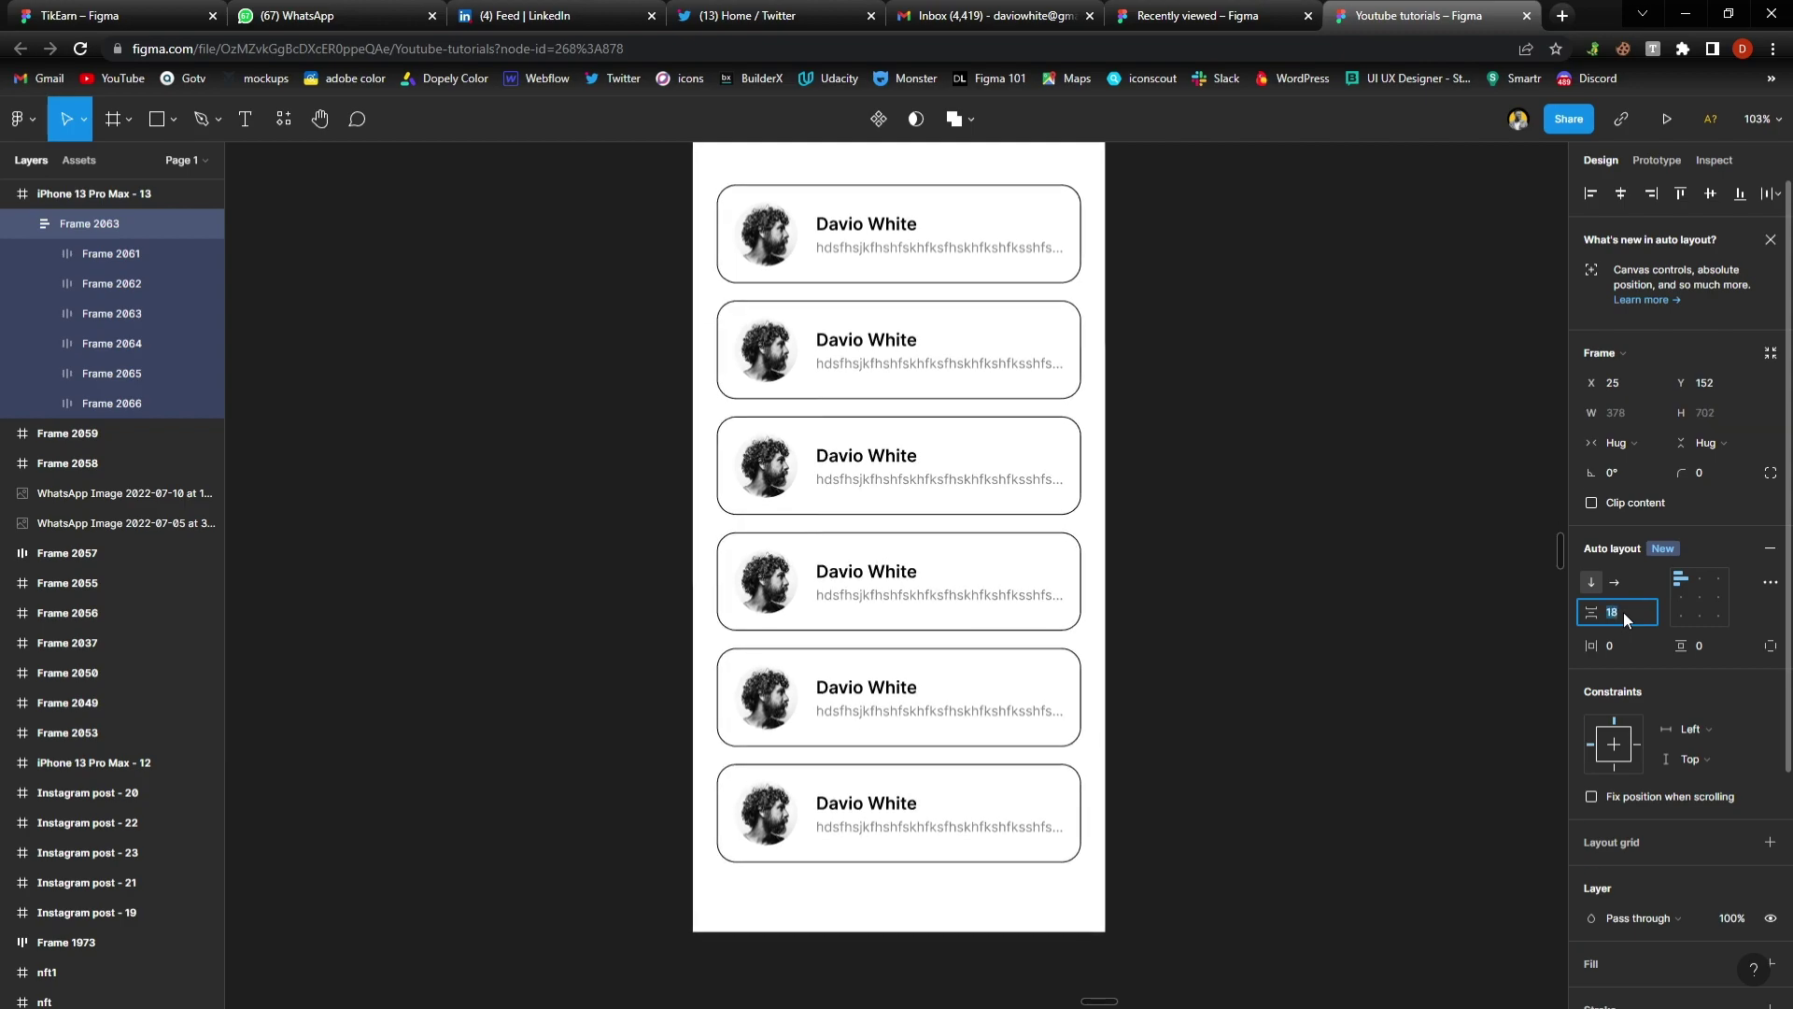
left_click(1083, 478)
scroll(1075, 490, "down", 3)
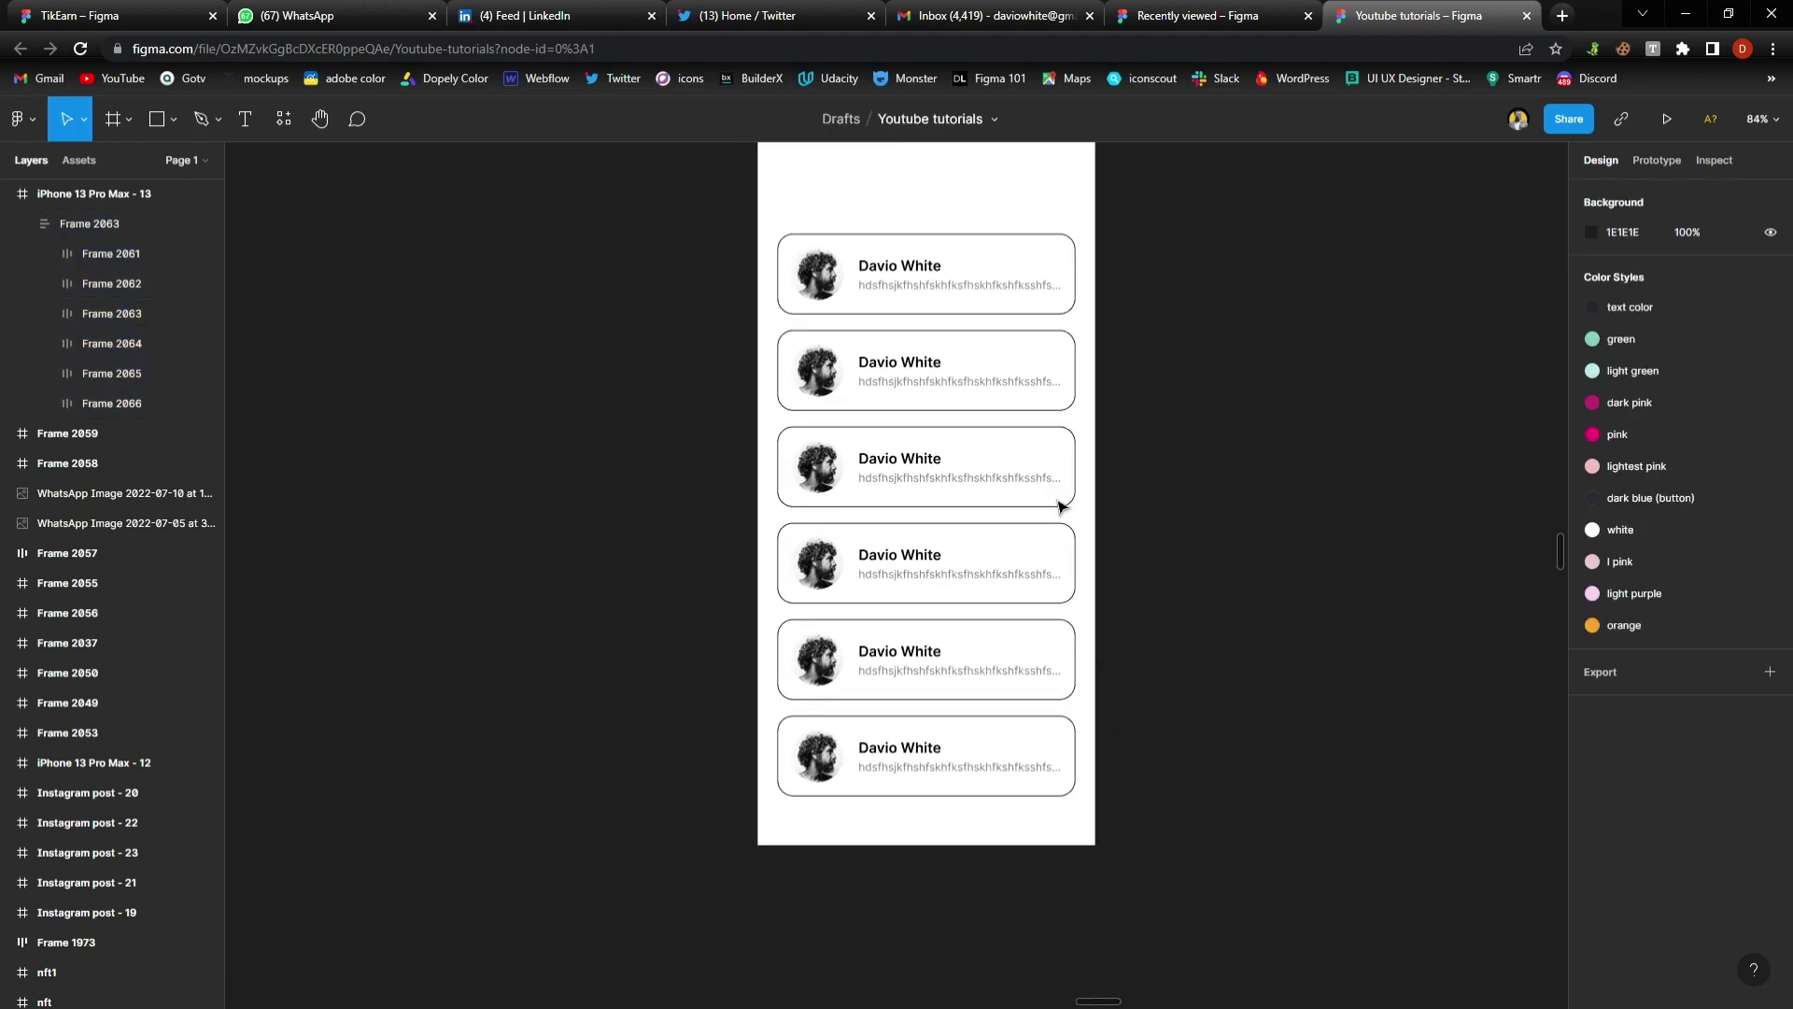
scroll(1062, 508, "up", 1)
scroll(1063, 507, "right", 2)
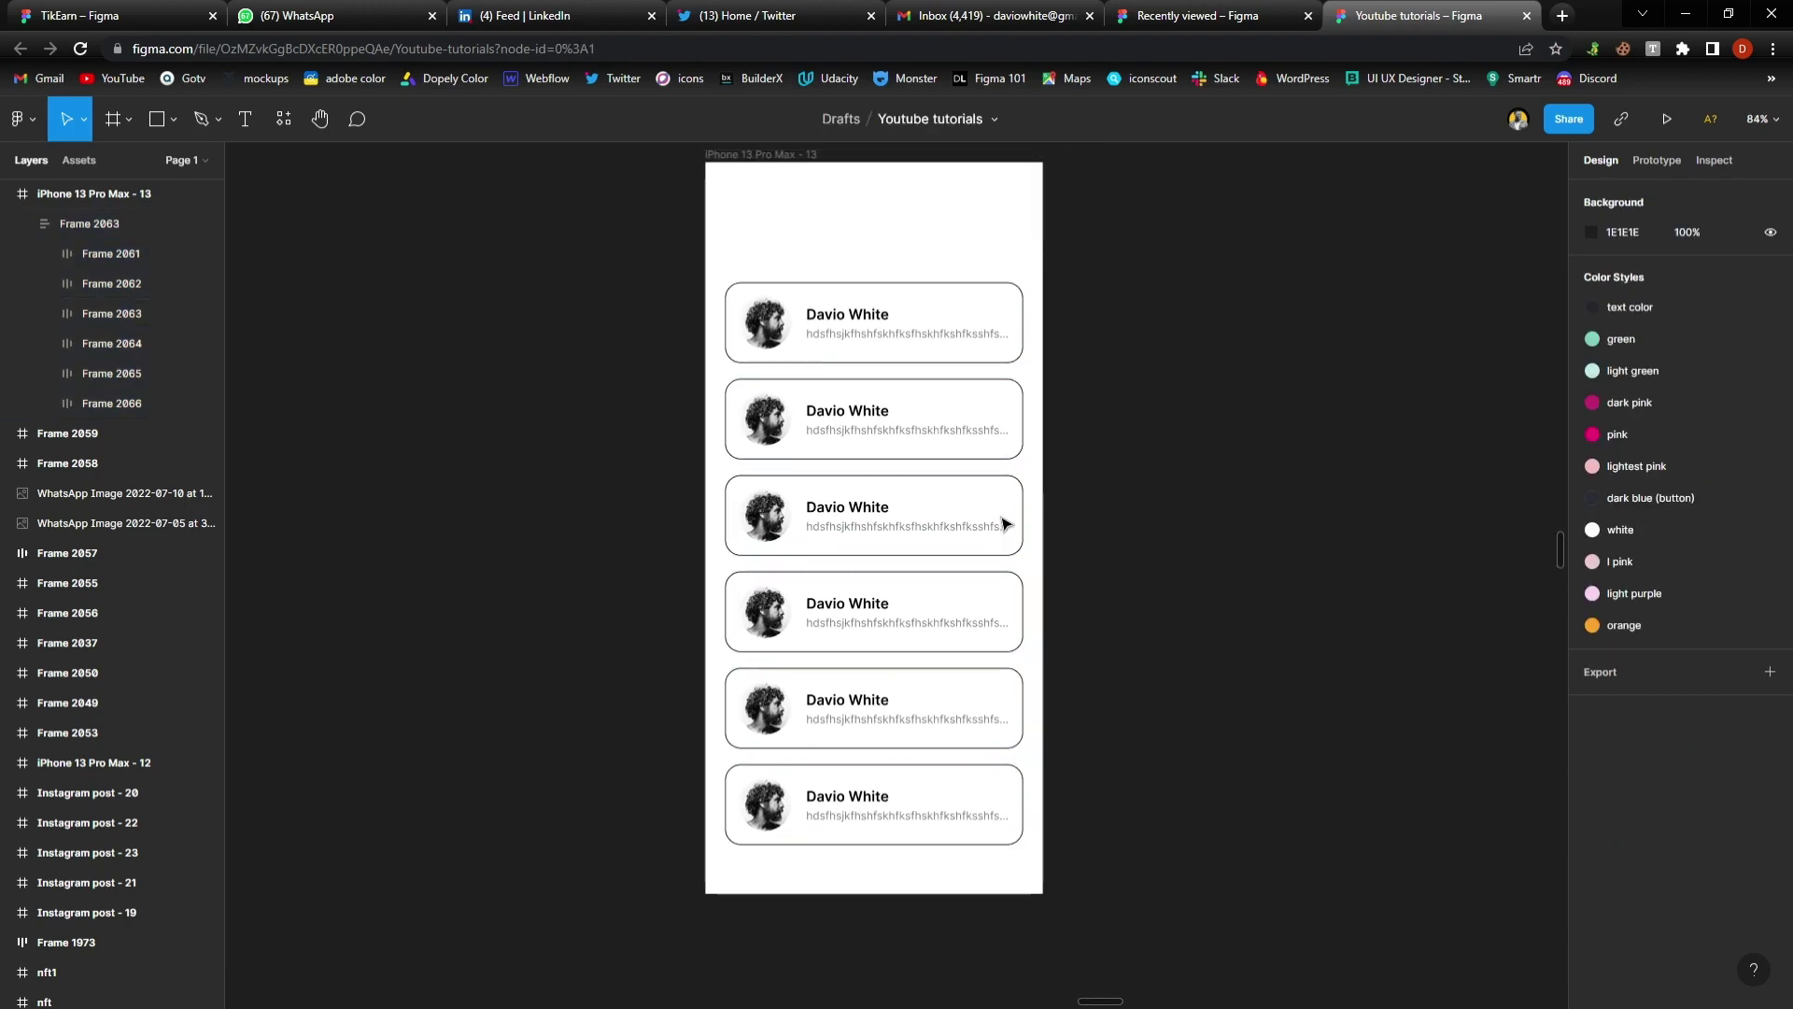